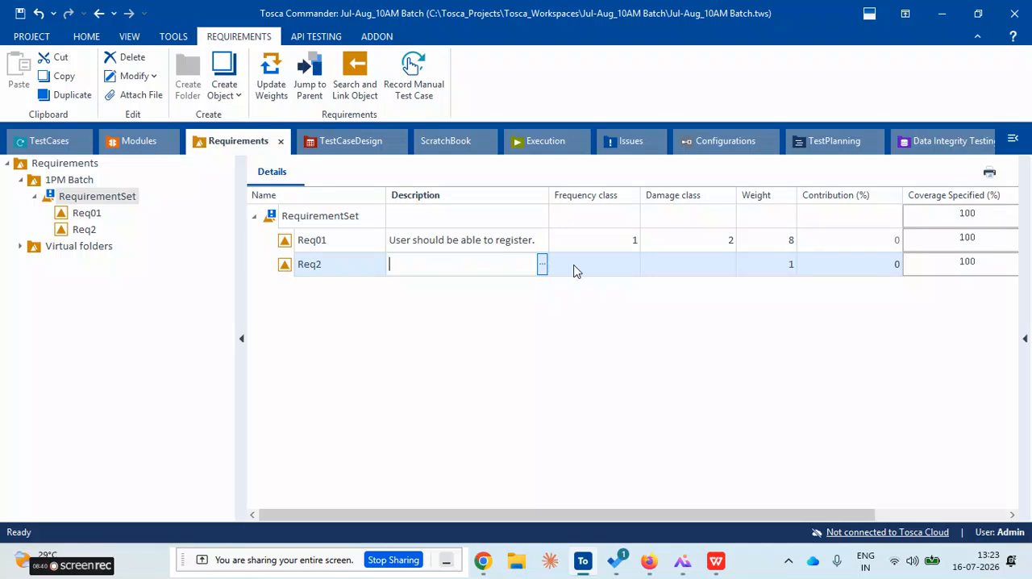
Set the frequency class of Req2 to 2 and its damage class to 3
click(575, 271)
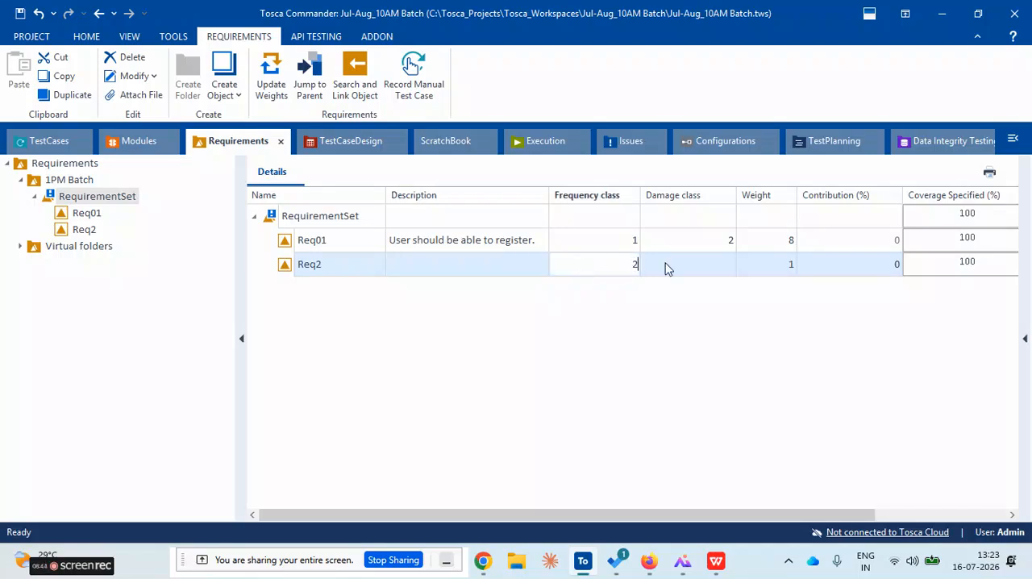
click(714, 272)
click(715, 272)
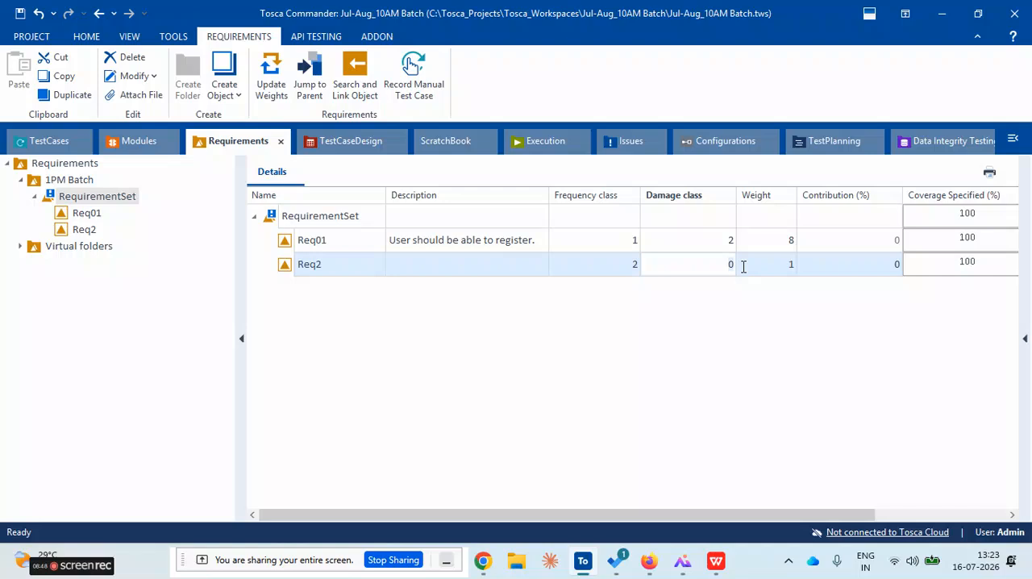
text(3)
click(641, 310)
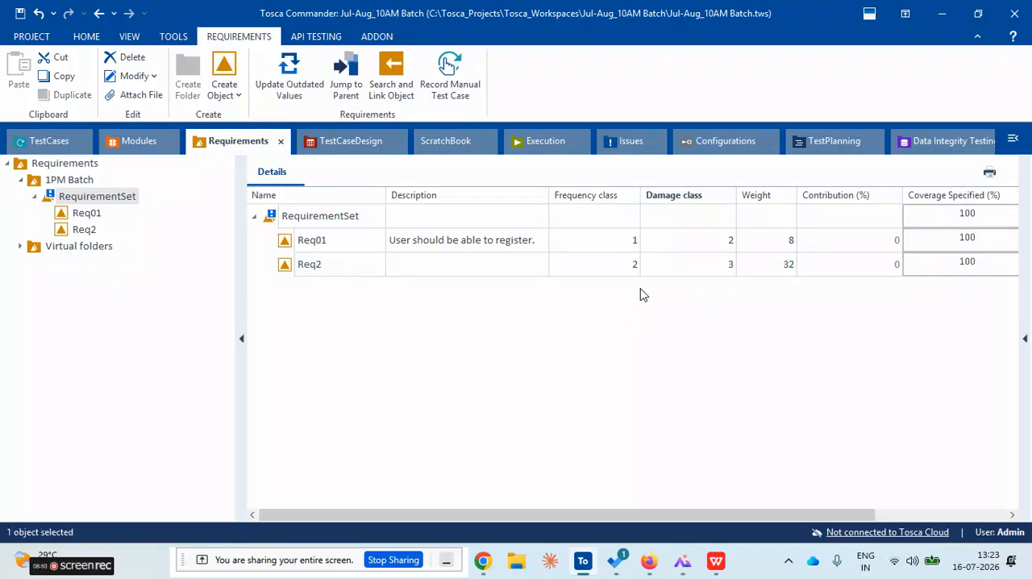
Add a third requirement named Req03 to the RequirementSet
right_click(275, 221)
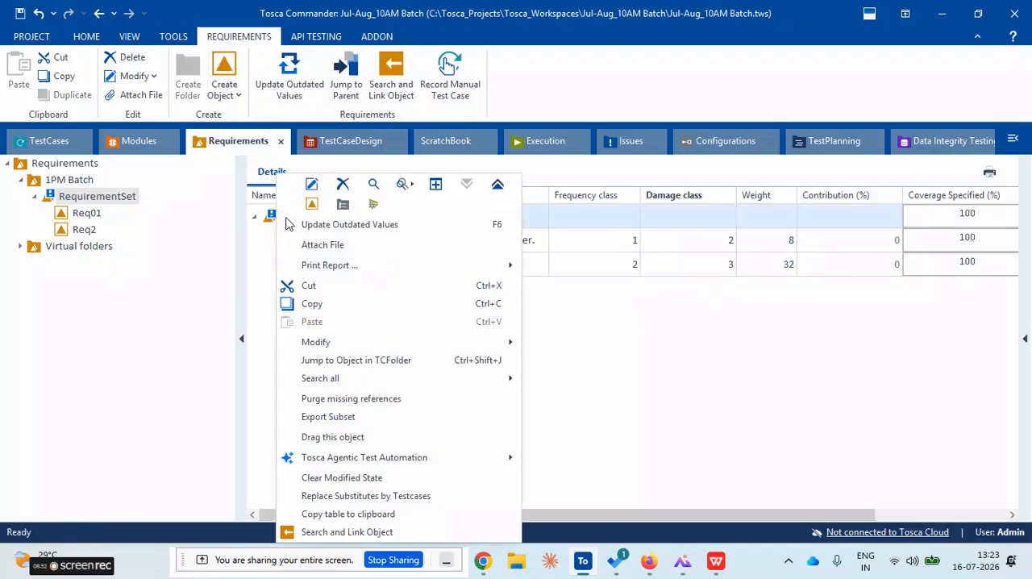
click(312, 203)
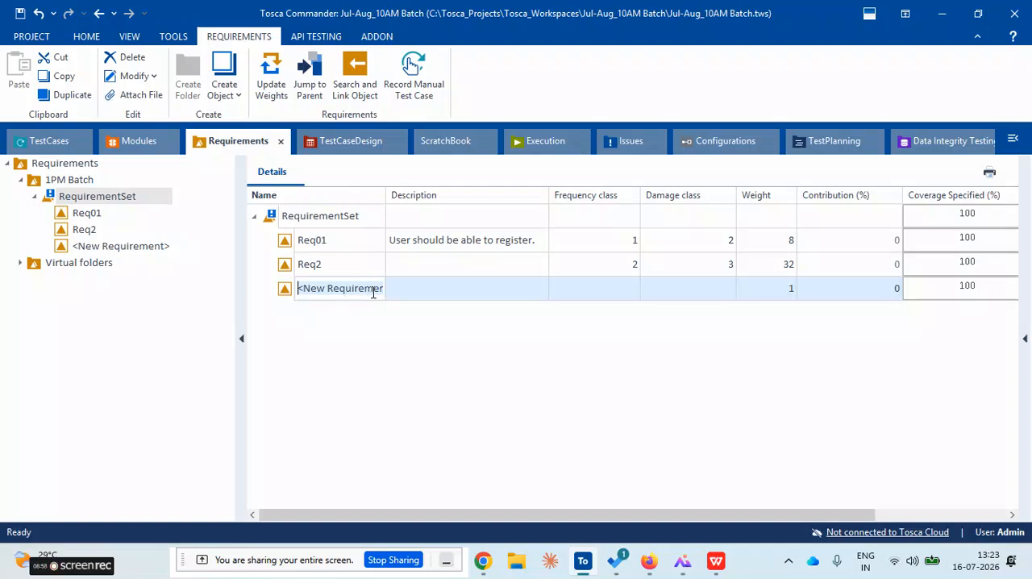
text(Req03)
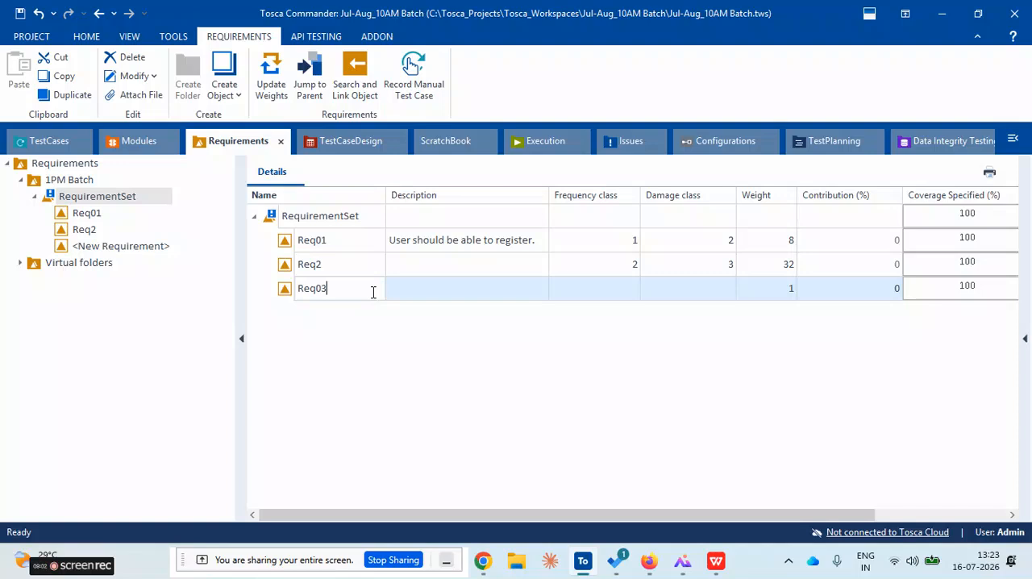
click(434, 292)
Set the frequency class of Req03 to 3 and its damage class to 4
click(627, 292)
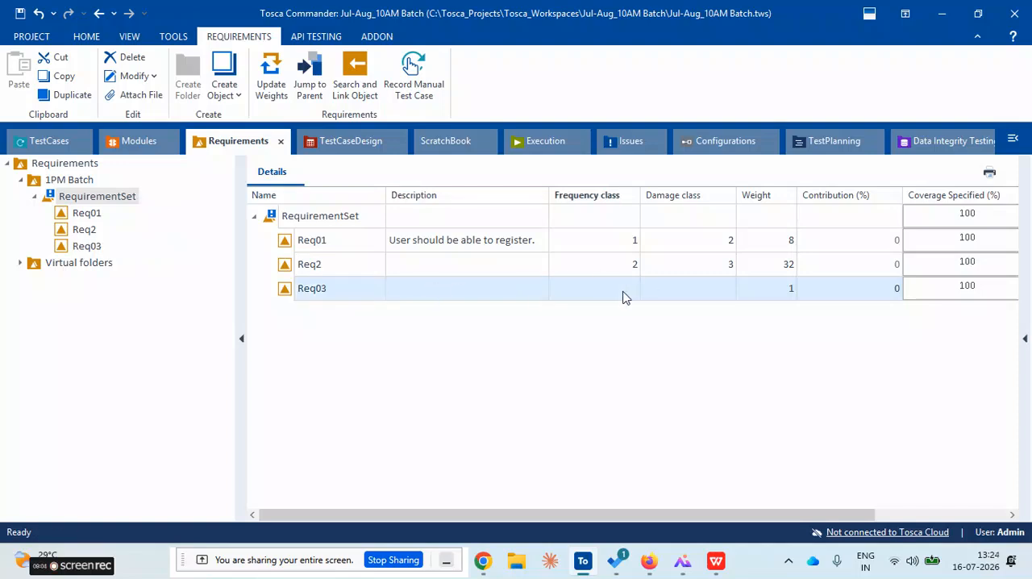
click(623, 290)
text(0)
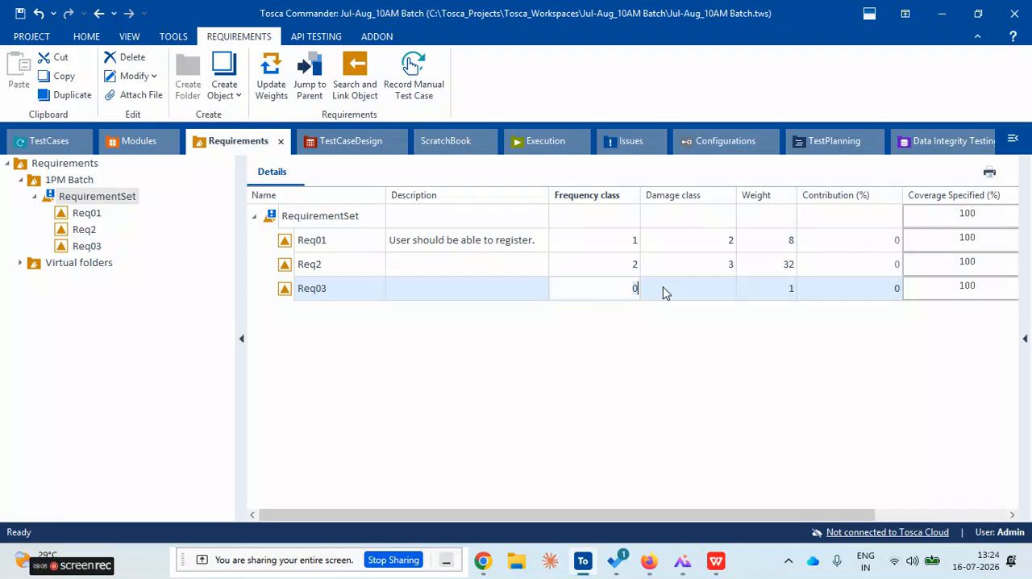
key(Tab)
key(Tab)
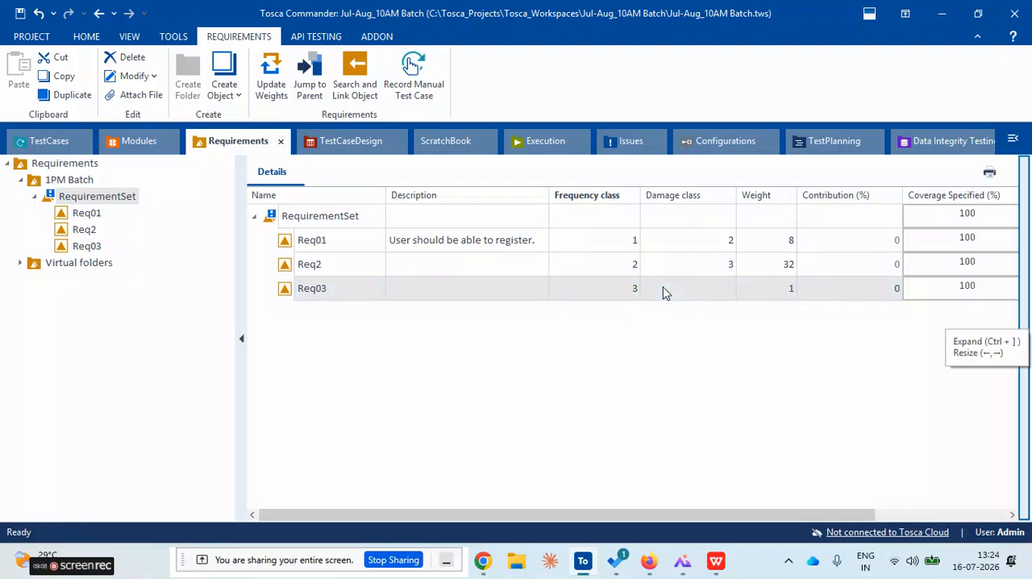
click(677, 295)
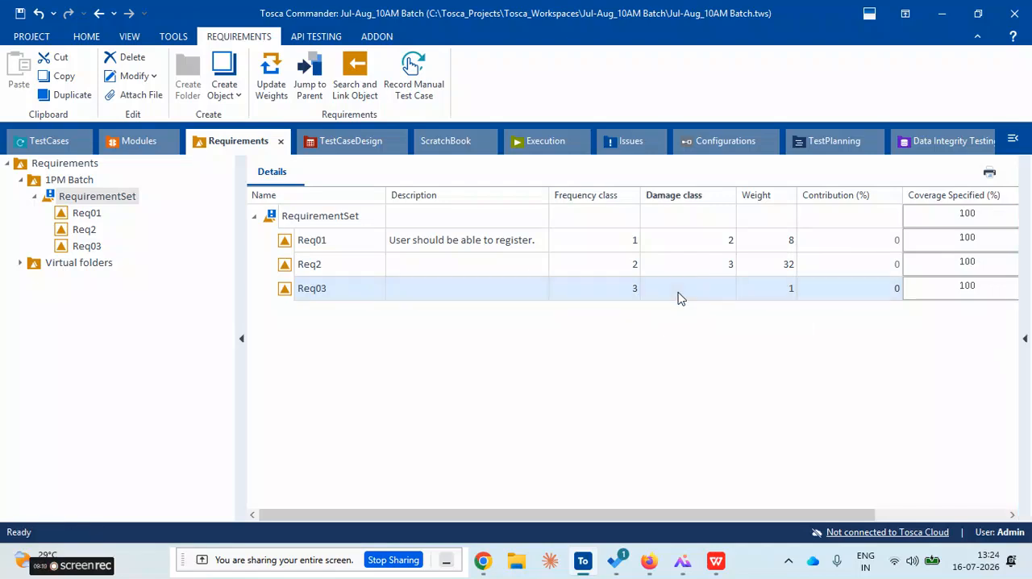
click(678, 295)
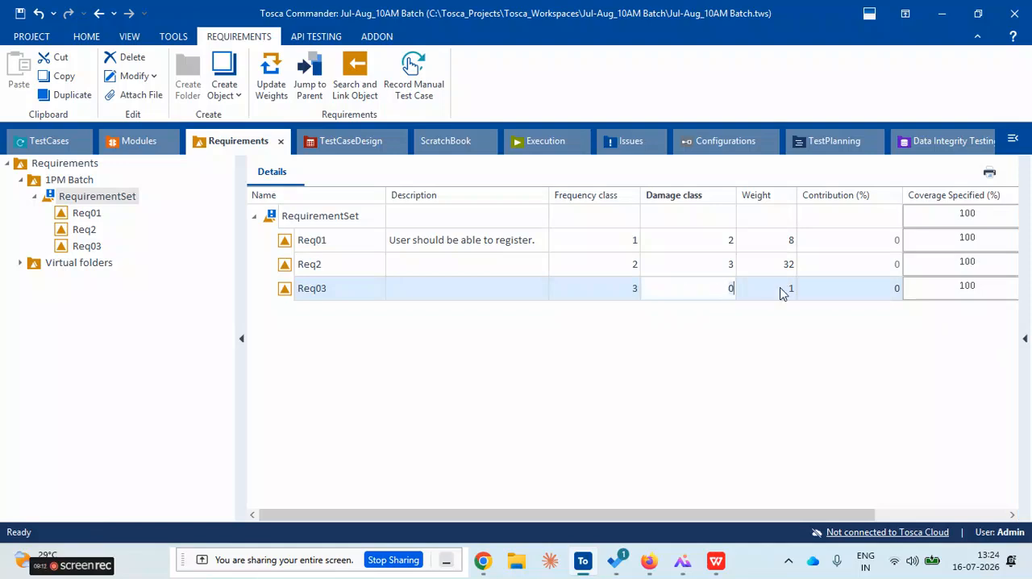
text(4)
click(745, 345)
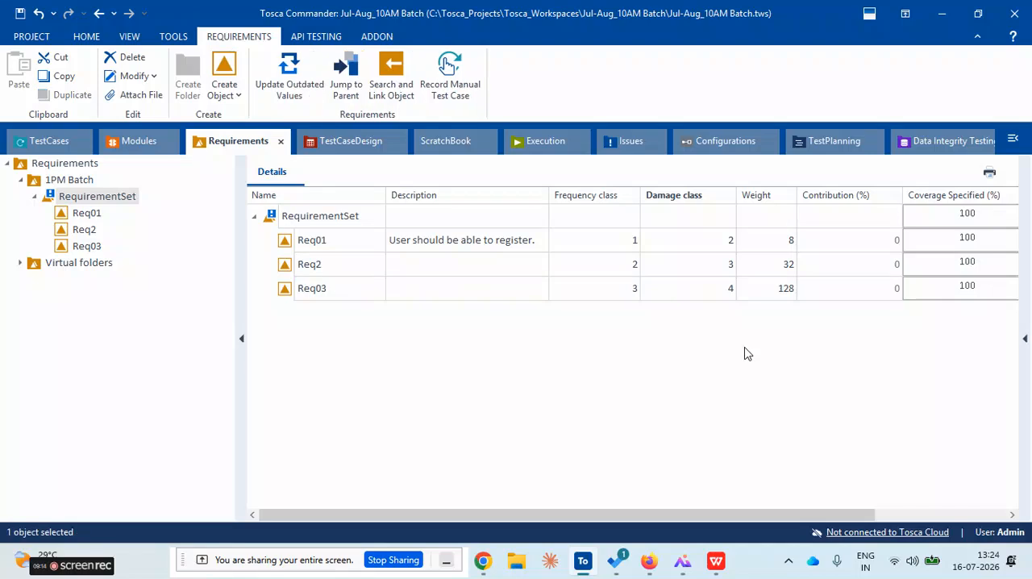
Add a fourth requirement to the RequirementSet and name it Req05
right_click(306, 216)
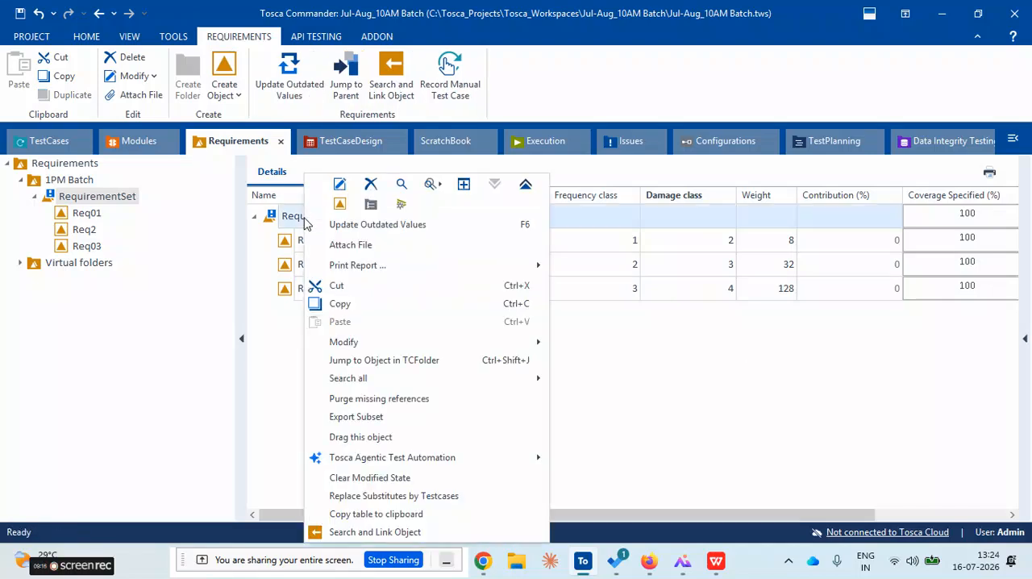
click(340, 205)
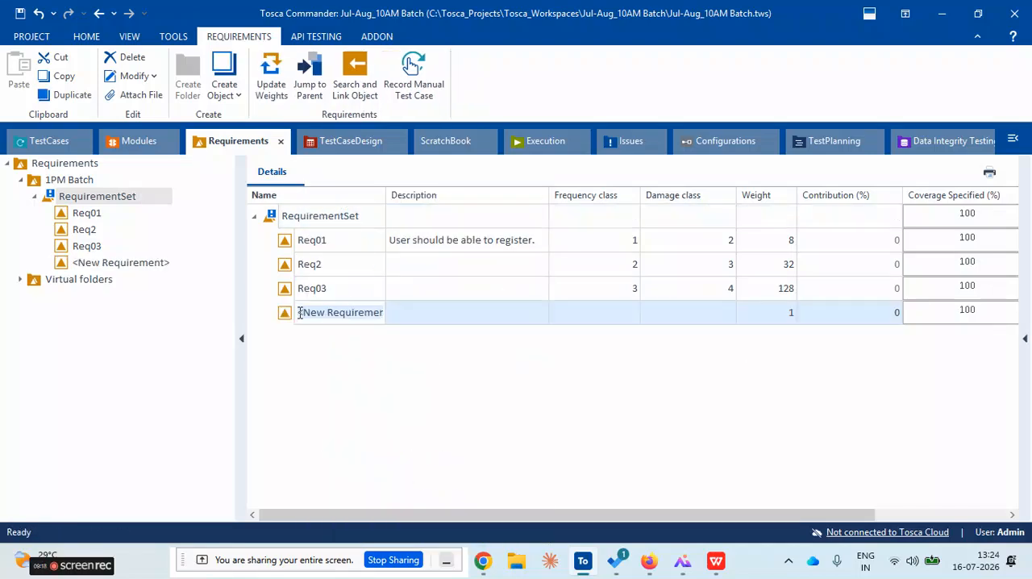
drag(299, 313, 386, 313)
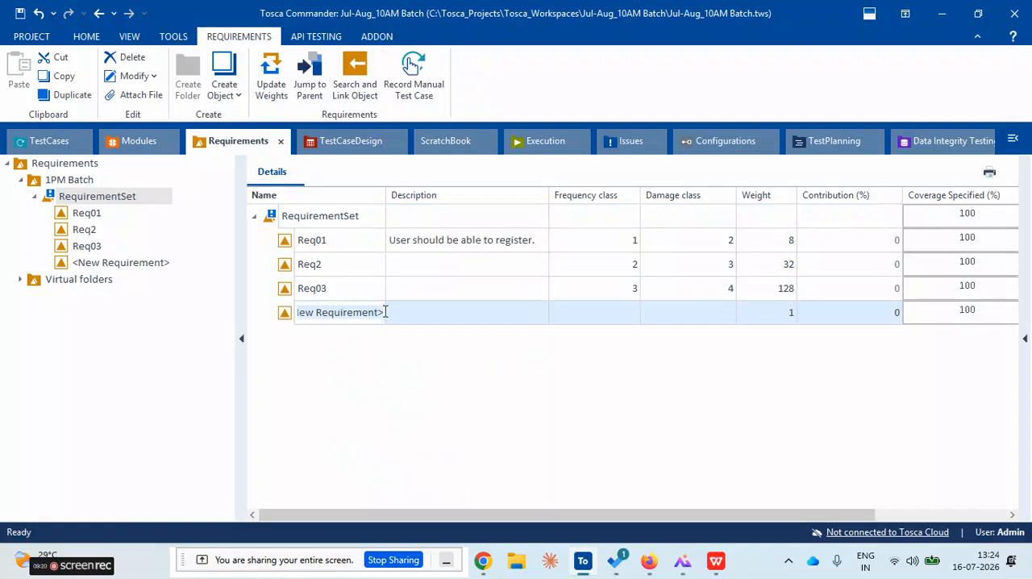
text(Req05)
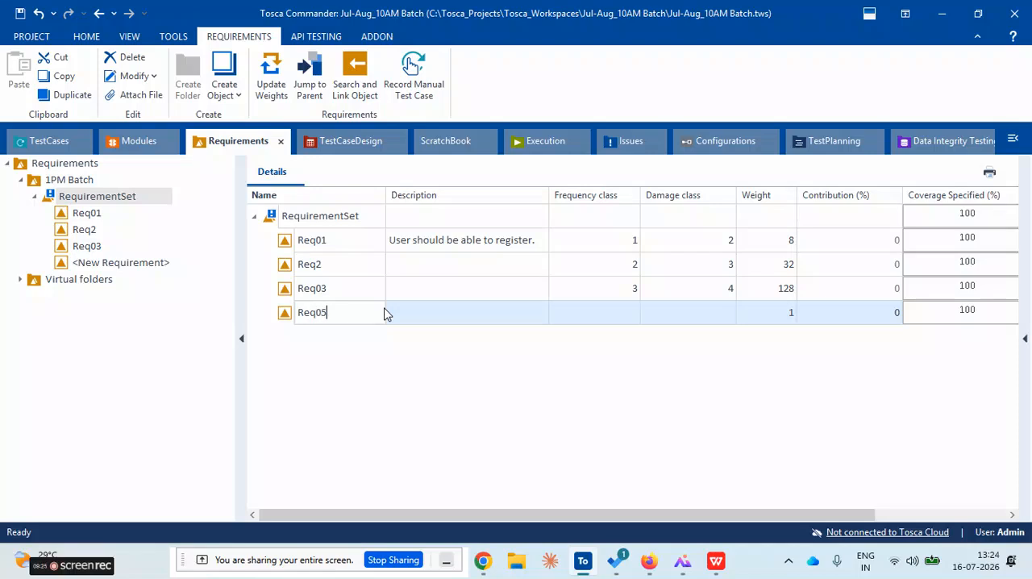
Set the fourth requirement's frequency class to 4 and its damage class to 5
click(633, 314)
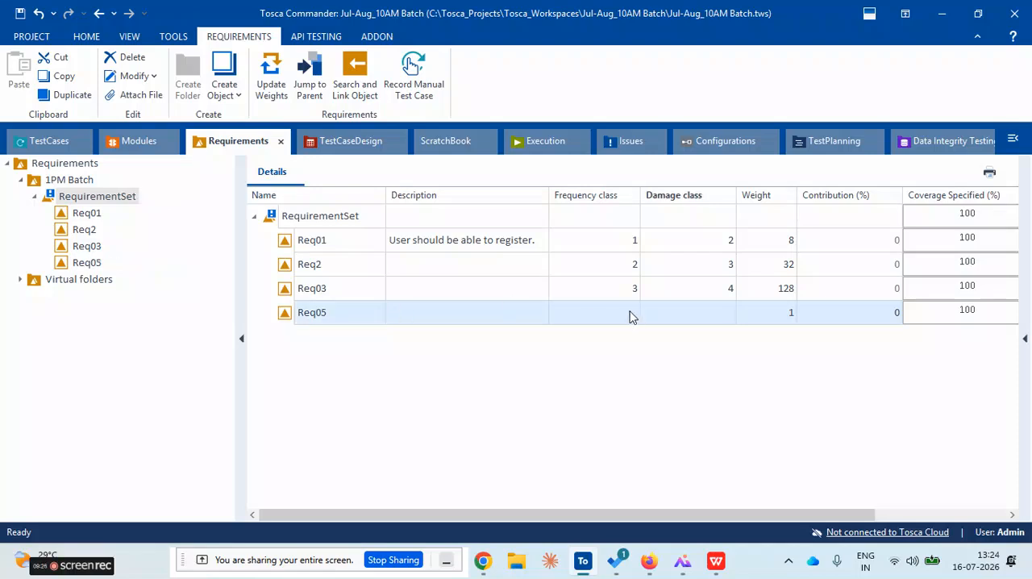
click(631, 316)
text(0)
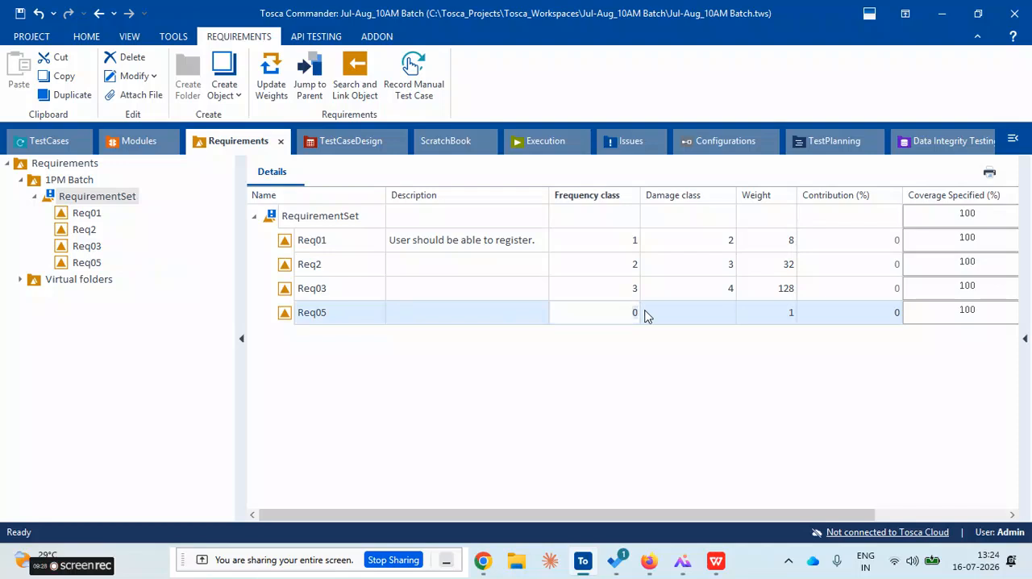
click(702, 318)
click(708, 315)
text(5)
click(702, 371)
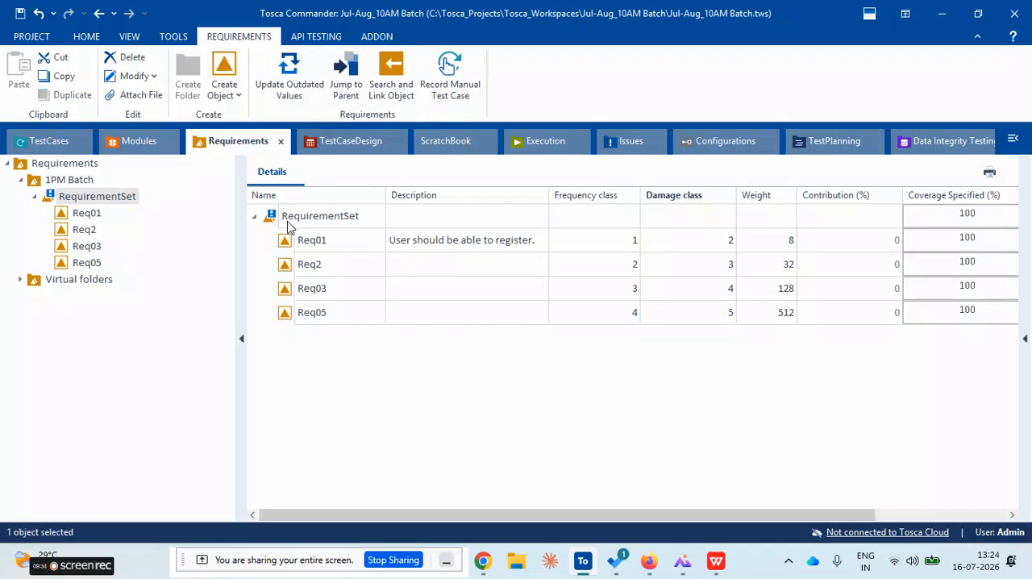
Rename the fourth requirement in the RequirementSet as Req04
click(344, 320)
click(341, 313)
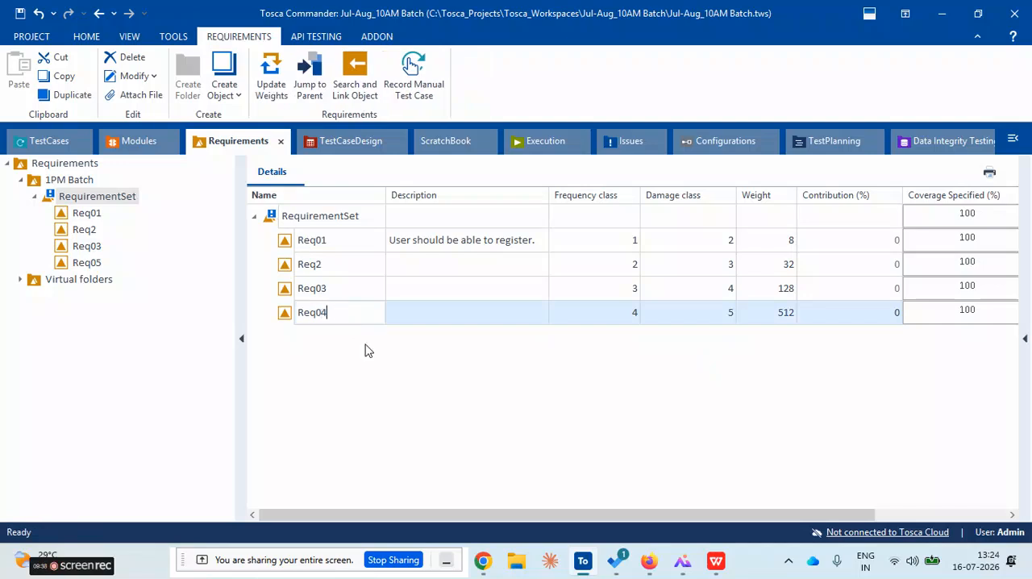
click(334, 376)
Add a fifth requirement named Req05 to the RequirementSet
right_click(272, 222)
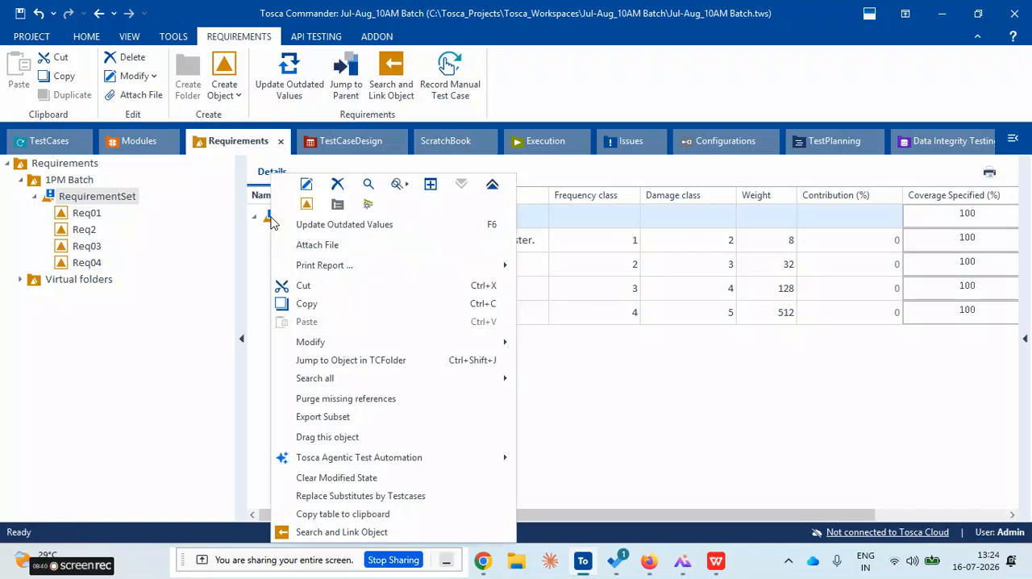
click(306, 204)
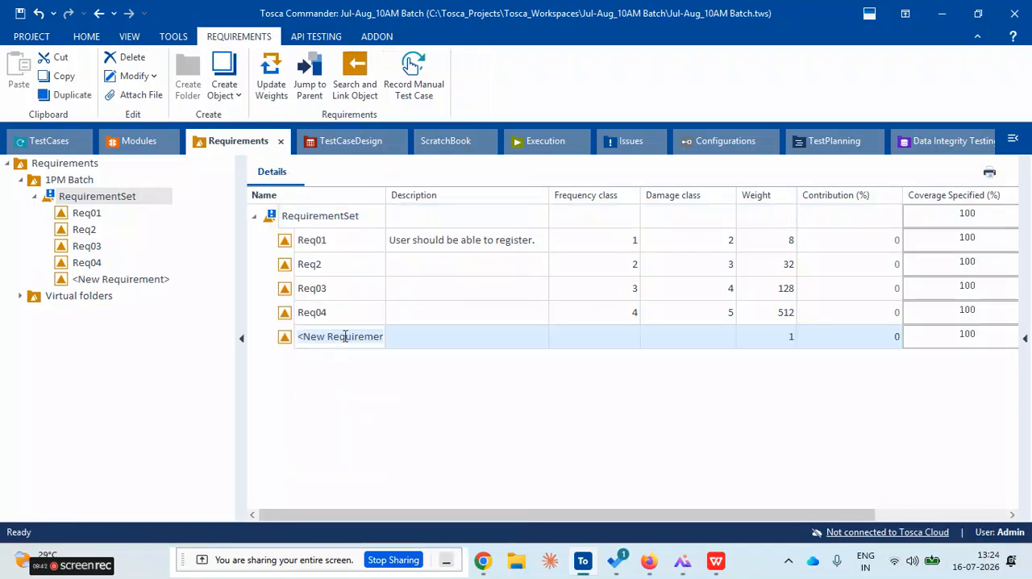
text(Req05)
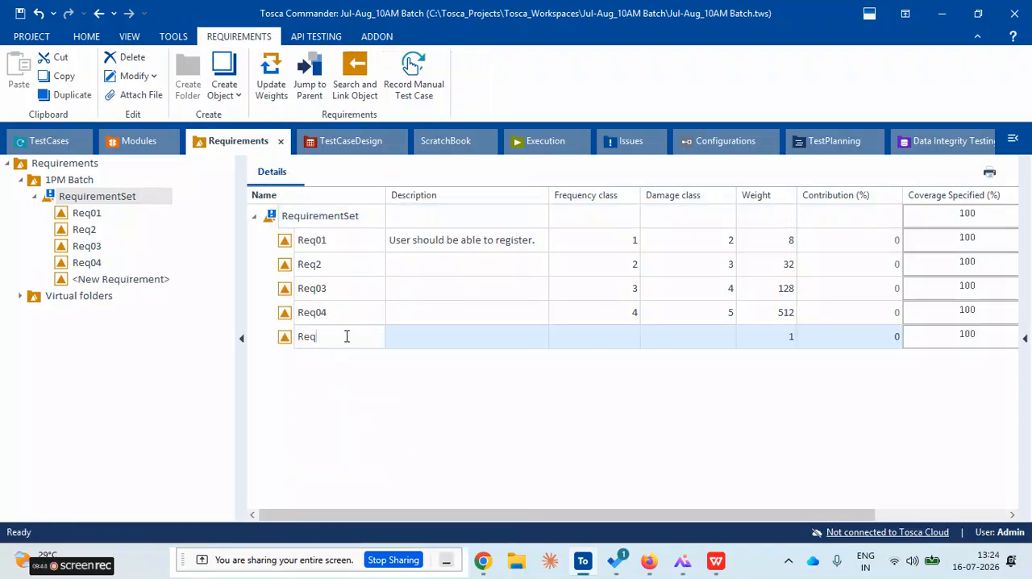
click(421, 339)
Set both the frequency class and the damage class of Req05 to 5
click(631, 336)
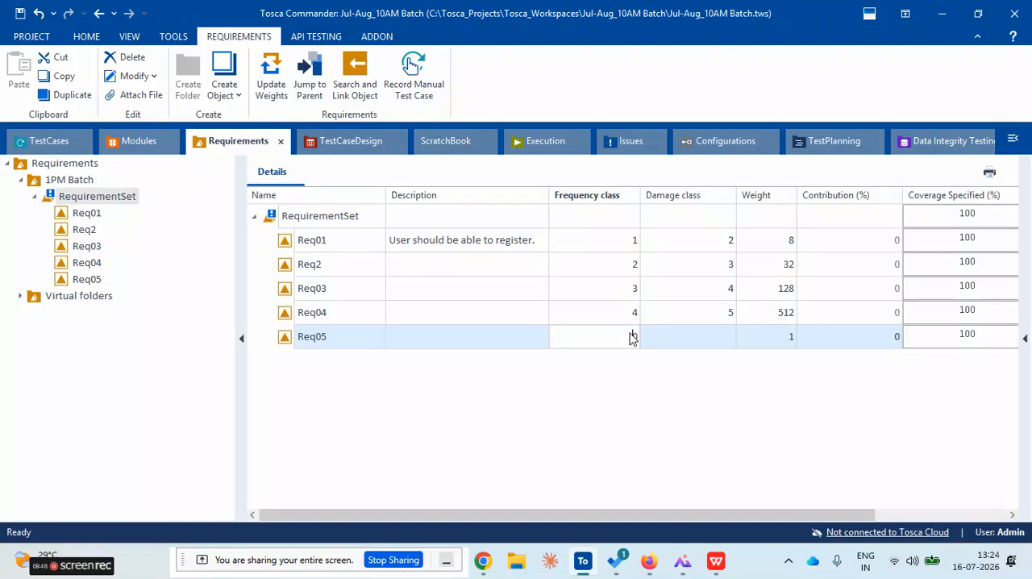
text(50)
key(BackSpace)
click(690, 340)
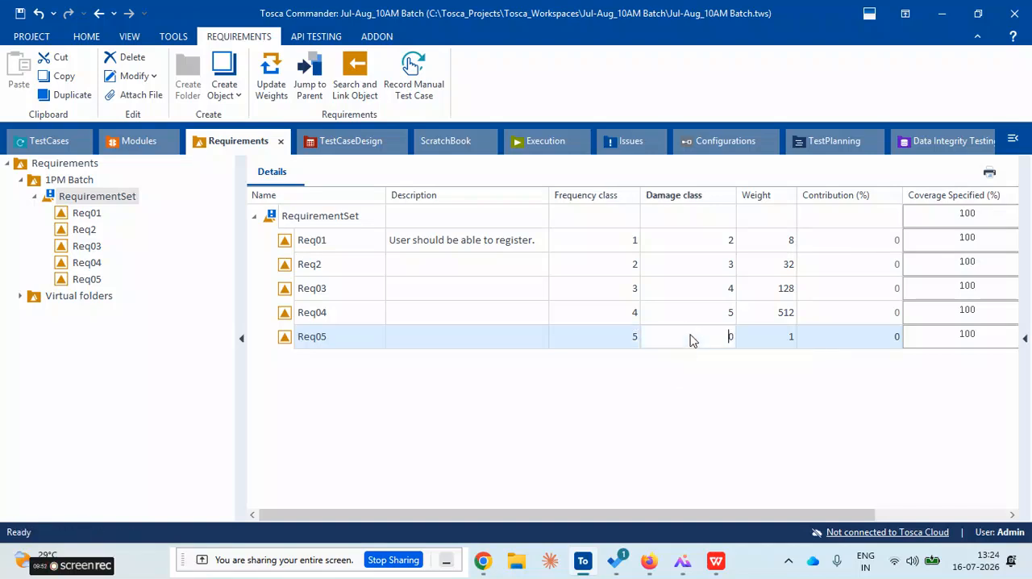
text(0)
key(BackSpace)
text(5)
click(740, 396)
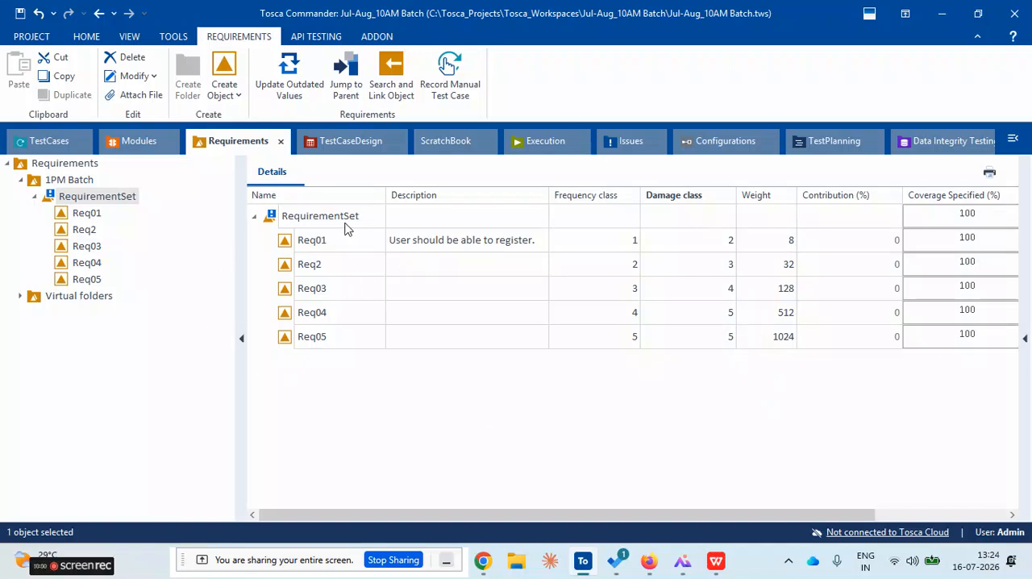
Fit the Damage class and Weight columns of the requirements table to their contents
click(692, 340)
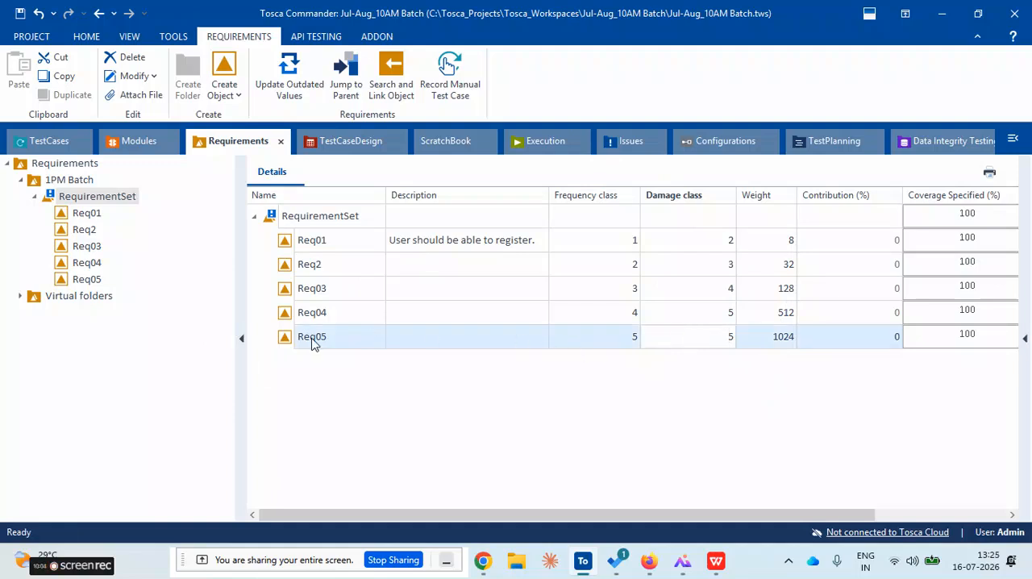
click(284, 339)
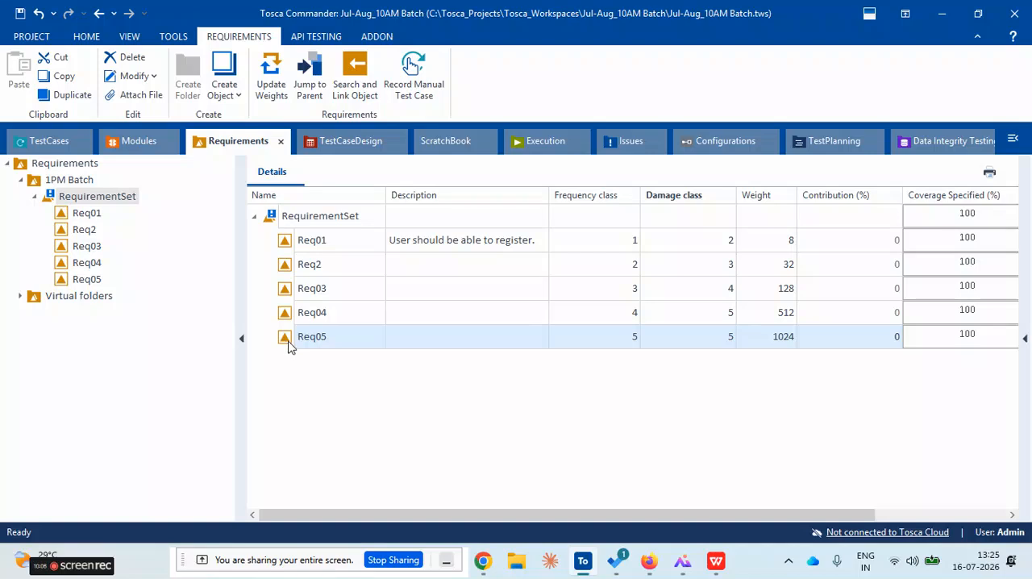
double_click(732, 195)
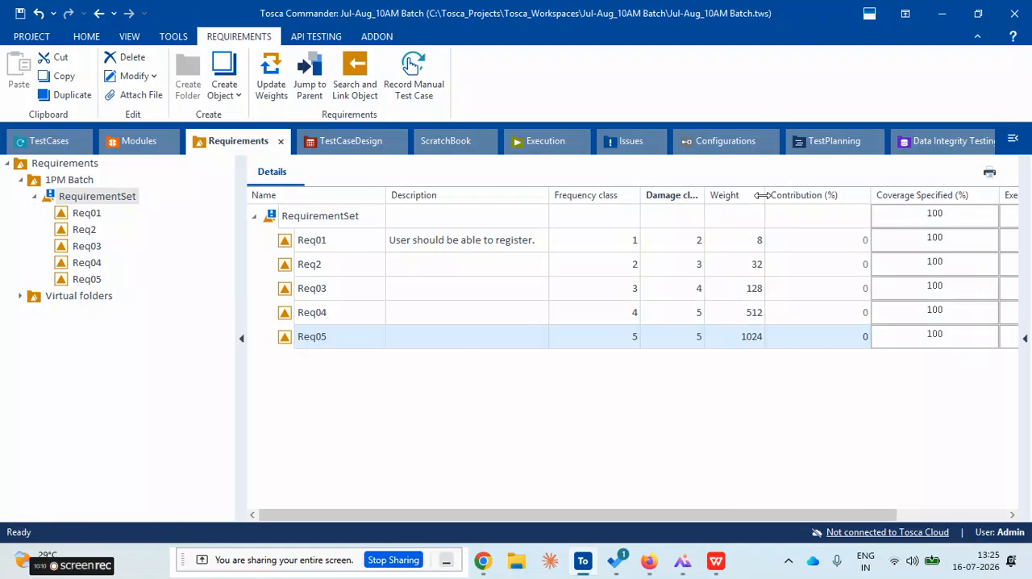
double_click(765, 195)
click(730, 338)
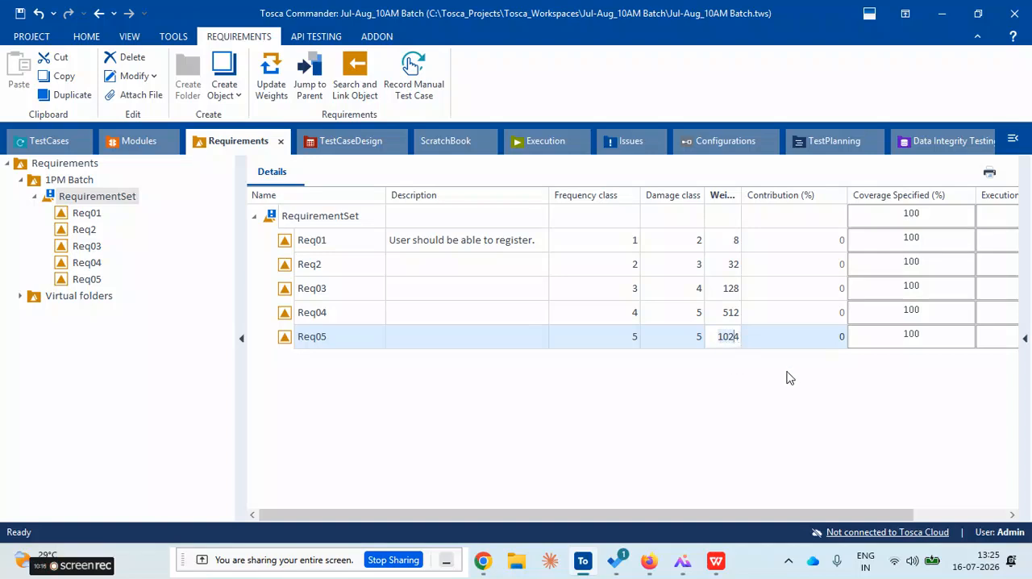
drag(618, 514, 524, 511)
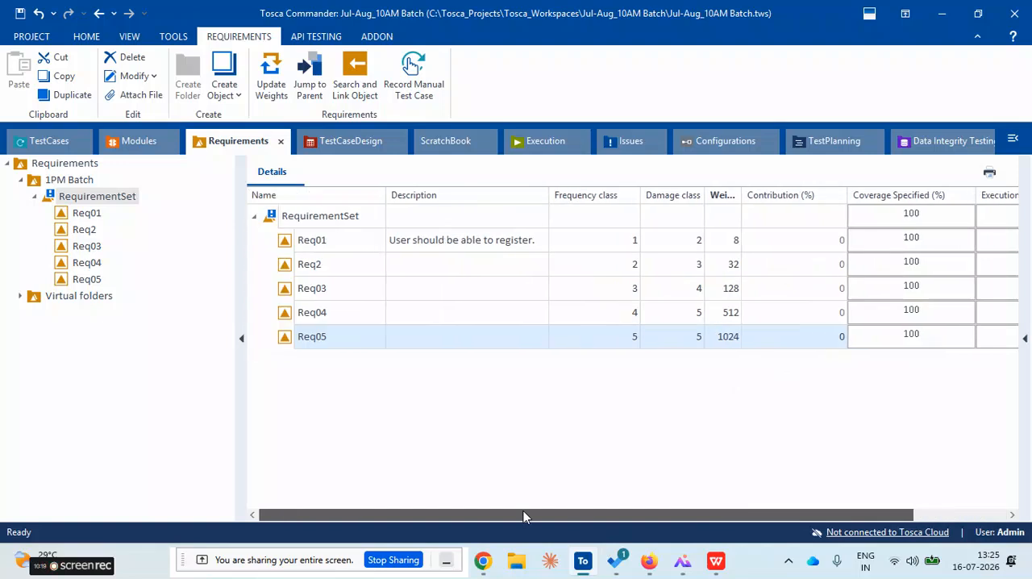
click(288, 317)
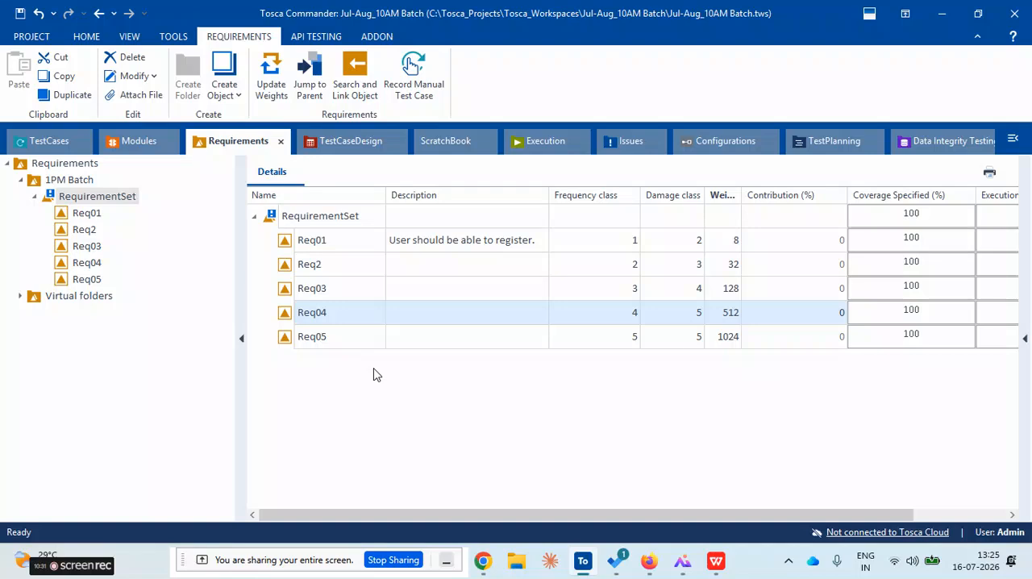
Switch to the image viewer and examine the Linking Test Cases branch of the Tosca requirements mind map
click(682, 561)
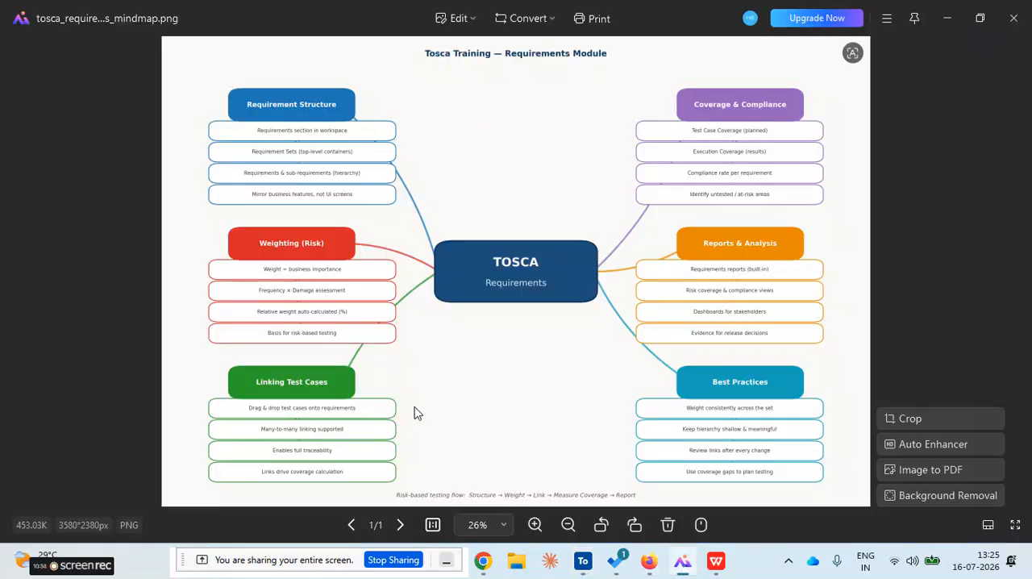
scroll(417, 413, up, 3)
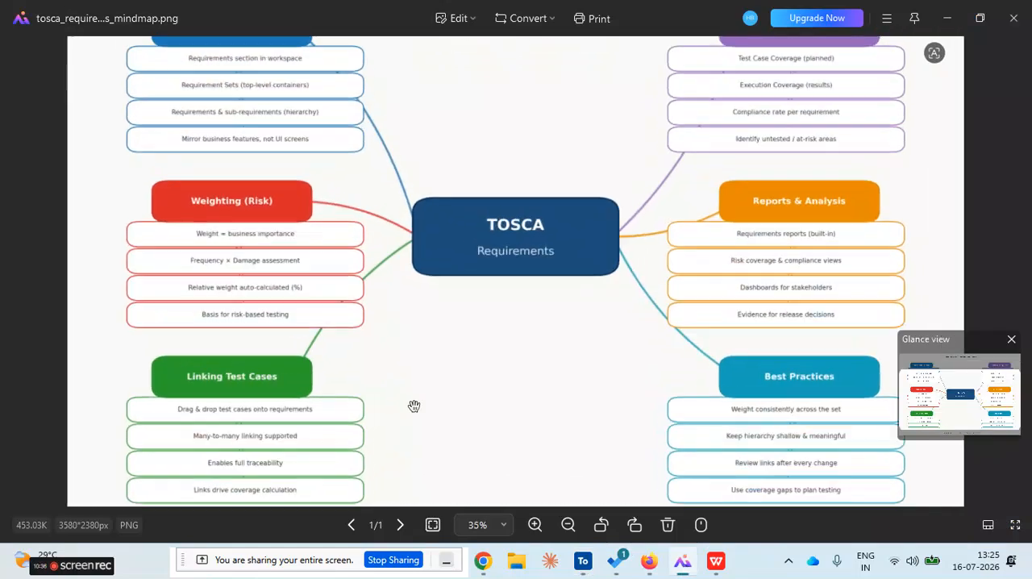
drag(411, 405, 430, 247)
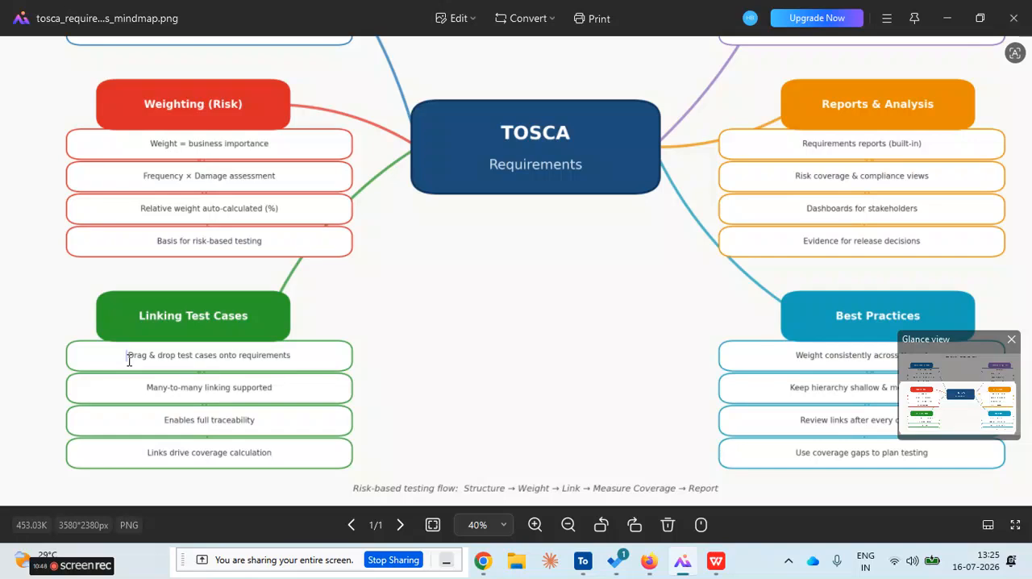
Switch from the mind map to Tosca Commander and examine the weight, contribution and coverage columns of the requirements
click(128, 360)
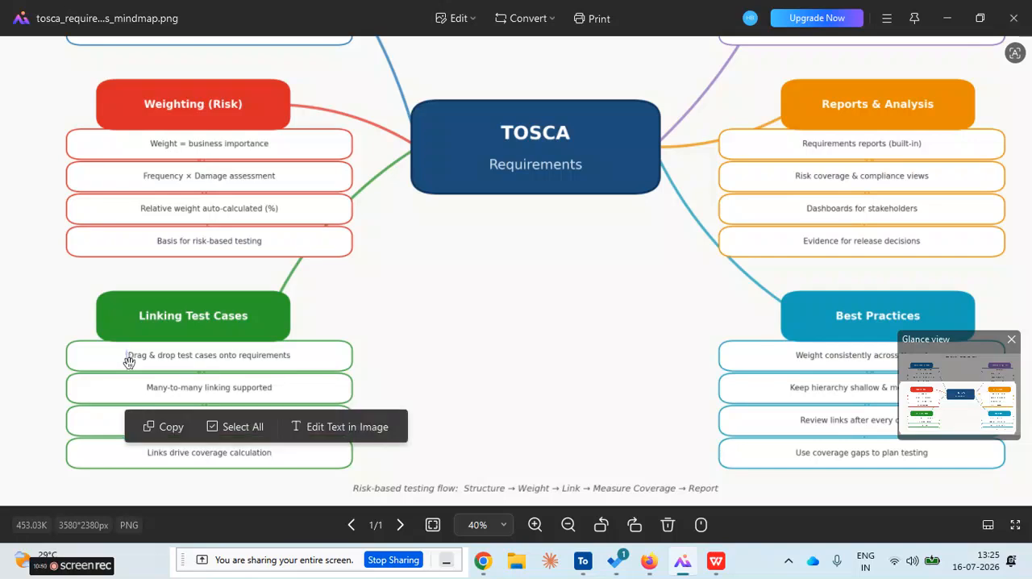
click(472, 360)
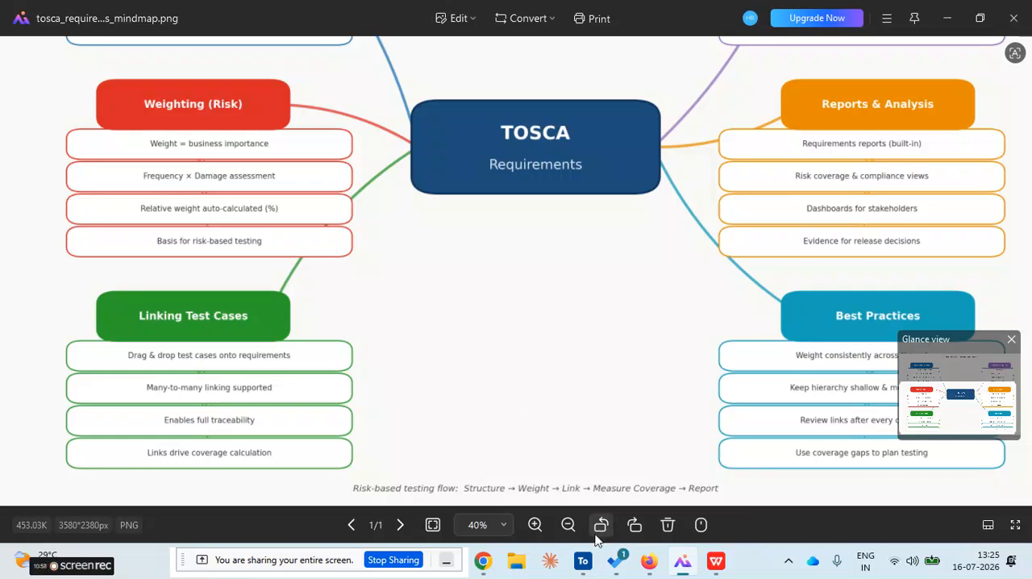
click(583, 562)
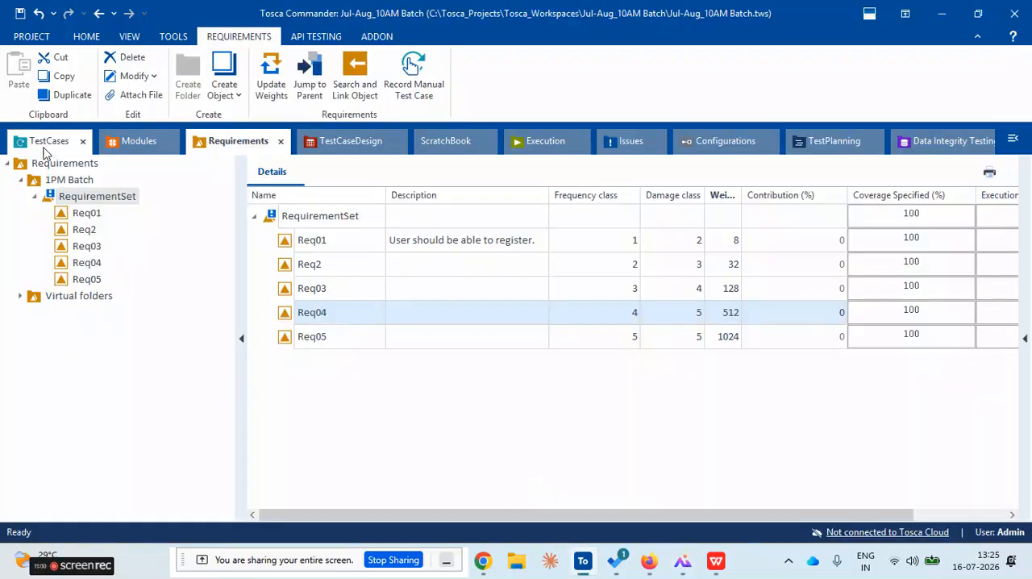
click(341, 368)
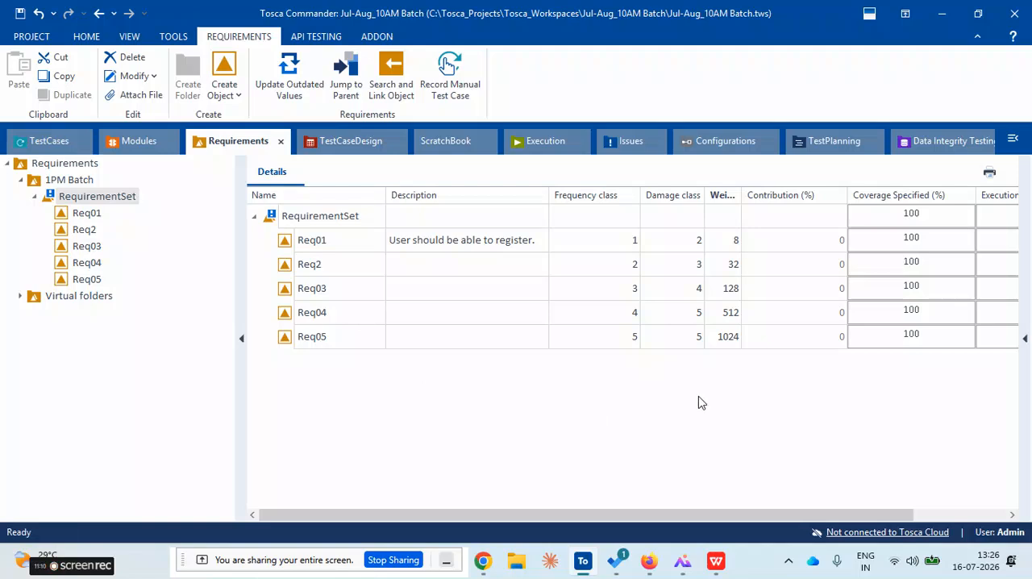
click(786, 223)
click(788, 261)
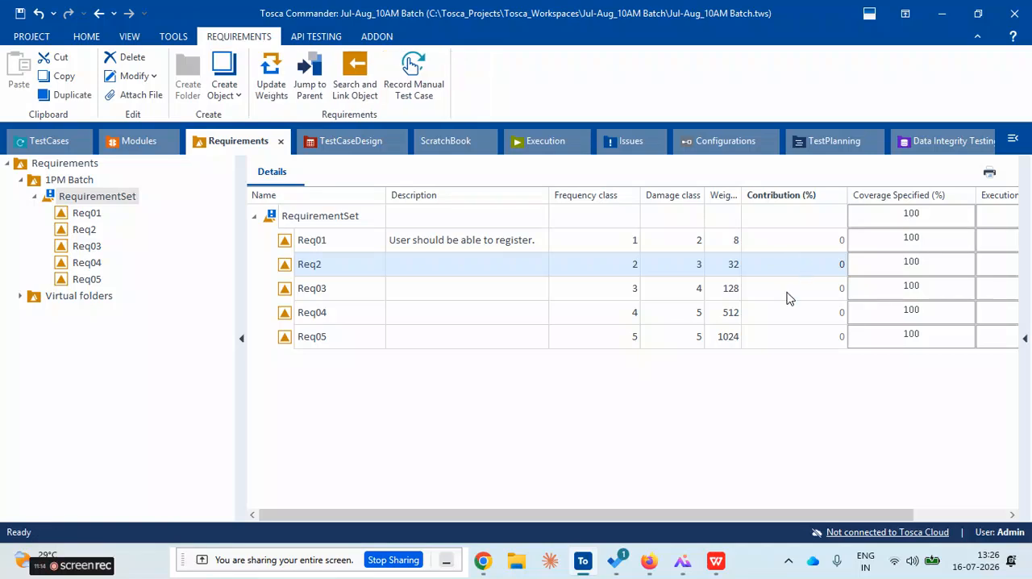
click(790, 295)
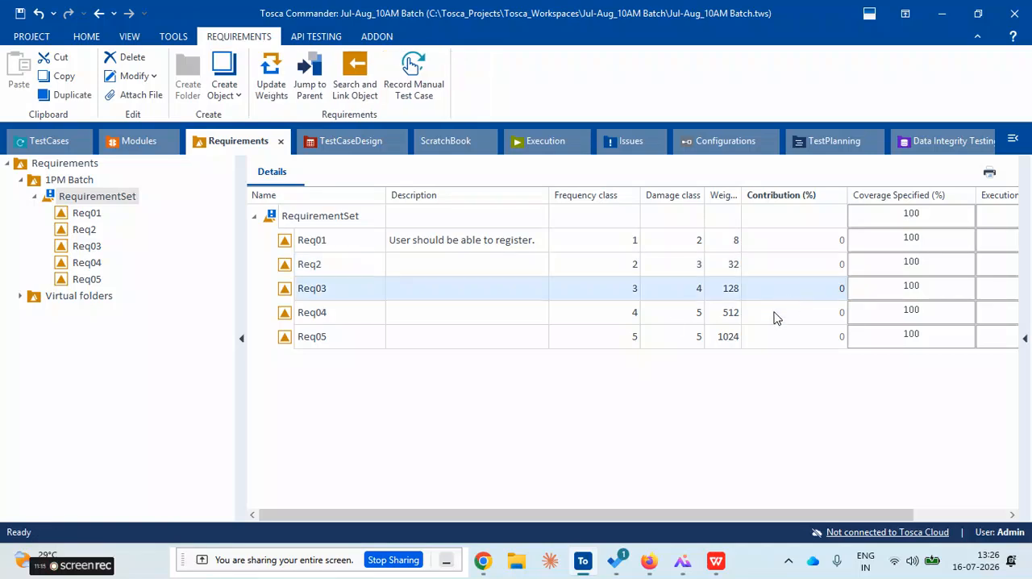
click(299, 248)
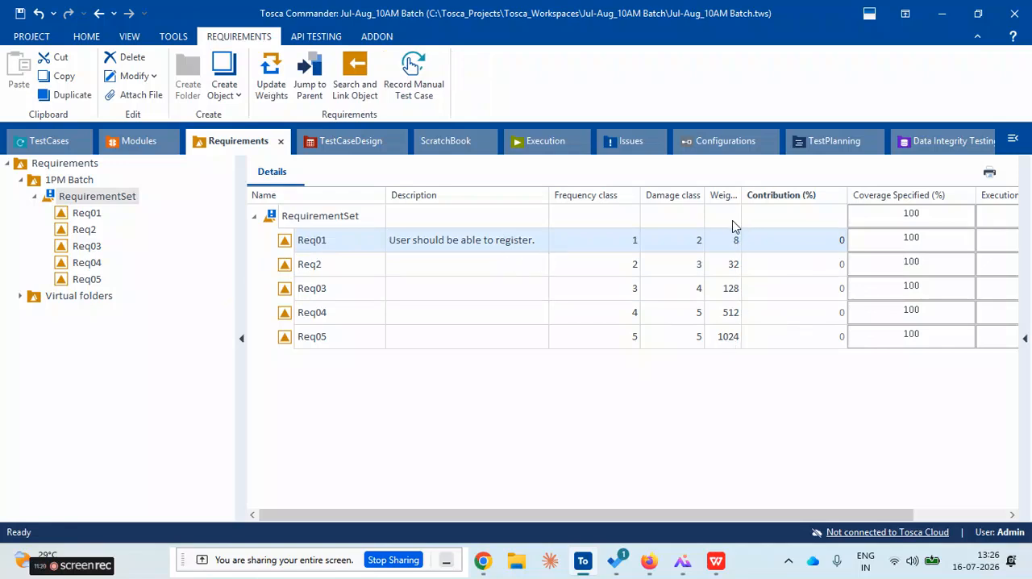
drag(745, 195, 730, 201)
click(311, 379)
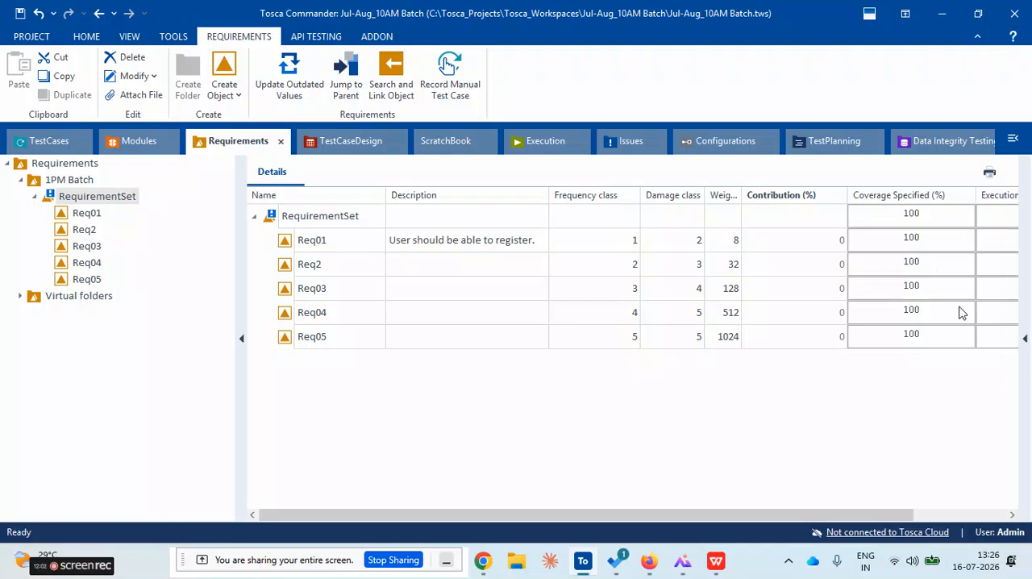
click(422, 409)
Inspect the damage class and frequency class of Req01 without changing them
click(673, 240)
click(672, 240)
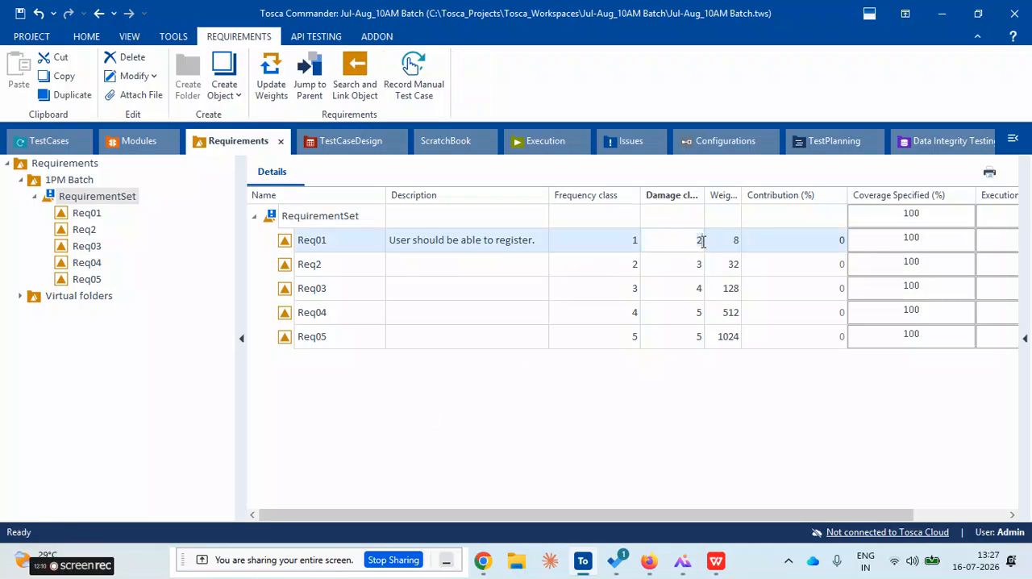
click(621, 240)
click(621, 239)
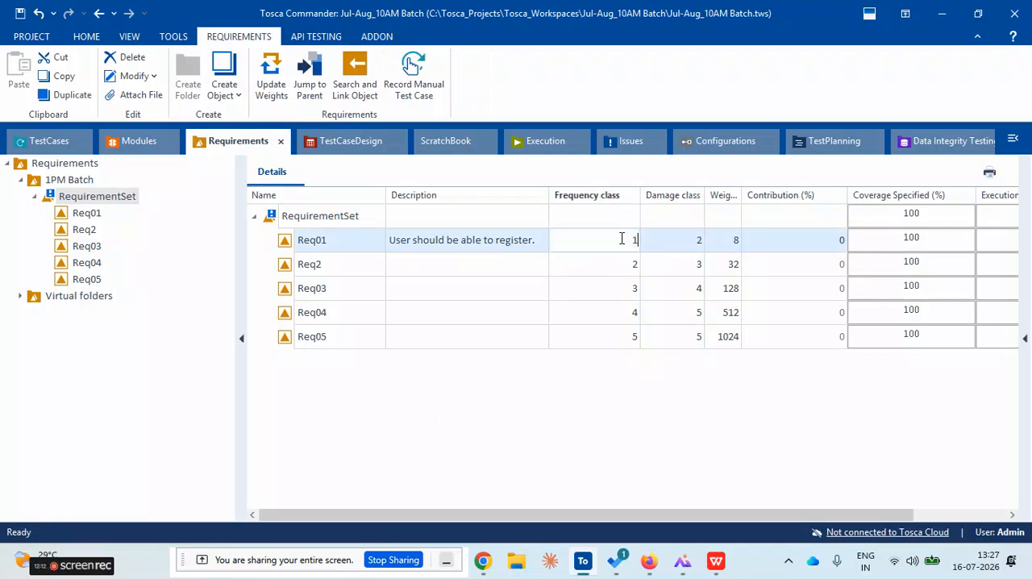
click(648, 412)
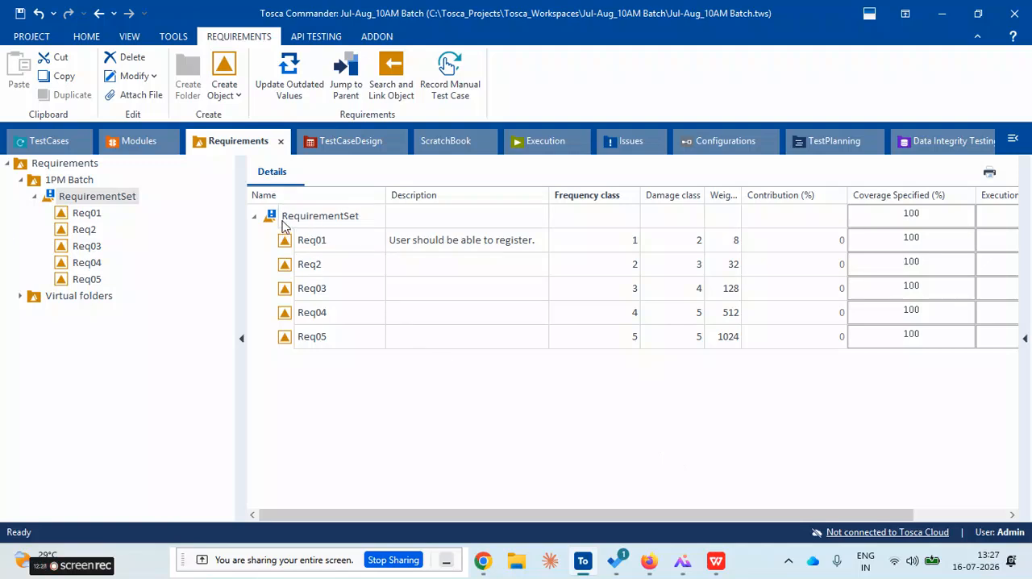
Look at the test cases in the Jul-Aug_10AM Batch folder, and return to review the RequirementSet's requirements
click(48, 142)
click(72, 246)
click(236, 144)
click(272, 222)
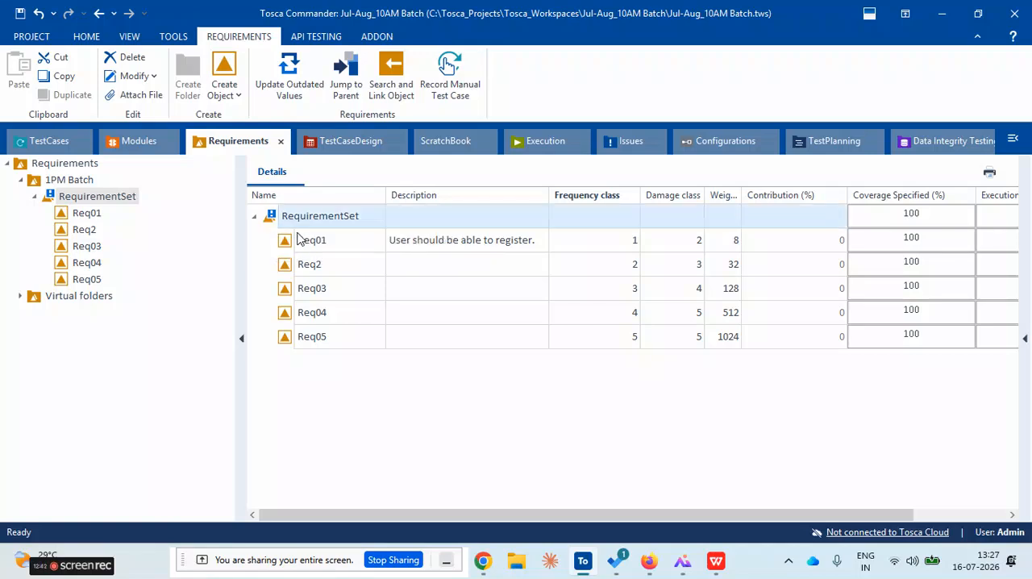
click(317, 273)
click(339, 321)
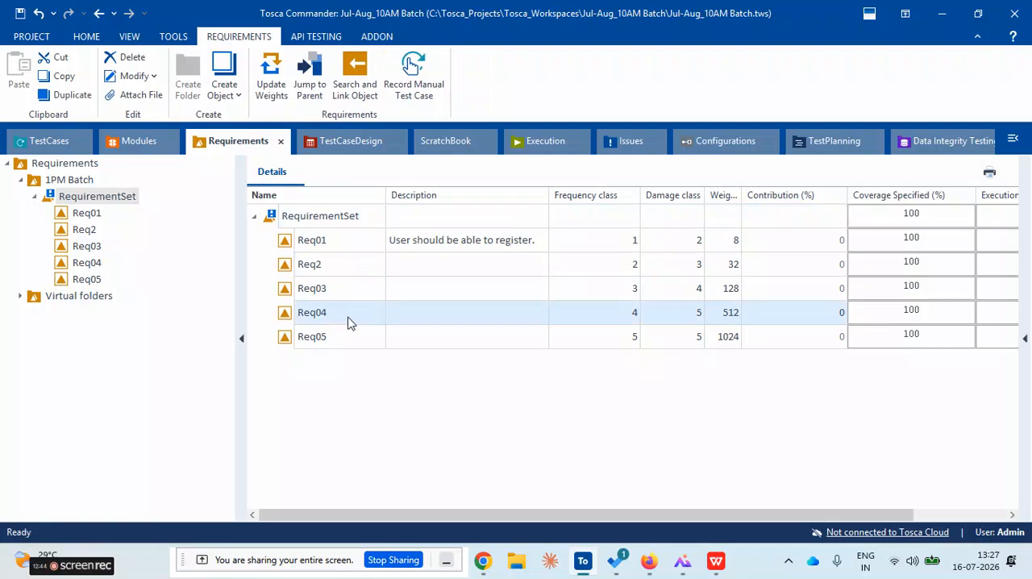
click(362, 297)
click(261, 224)
click(254, 219)
click(254, 218)
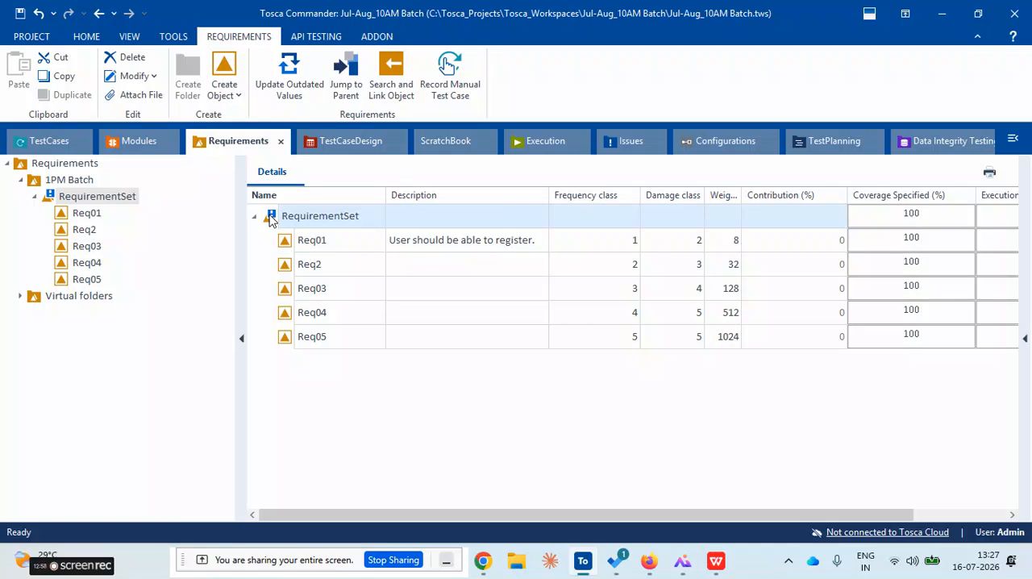
Update the outdated values of the RequirementSet to calculate the requirements' contribution percentages
right_click(270, 219)
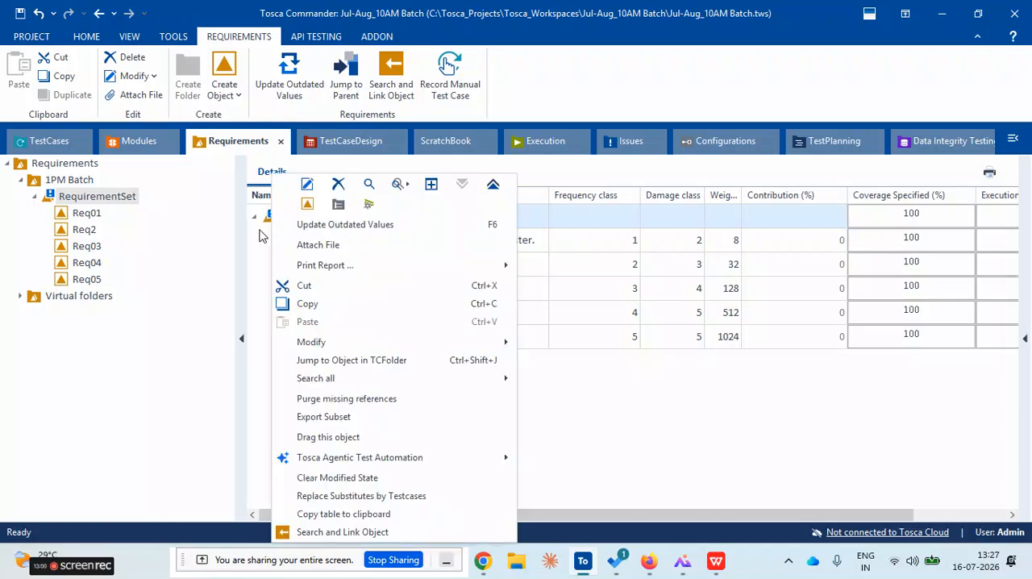
click(260, 231)
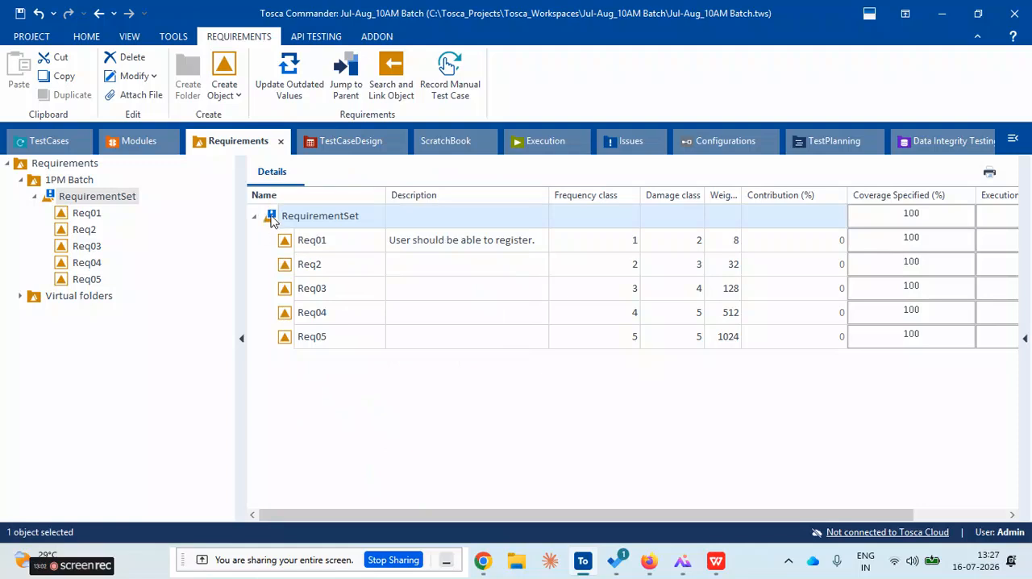
right_click(272, 221)
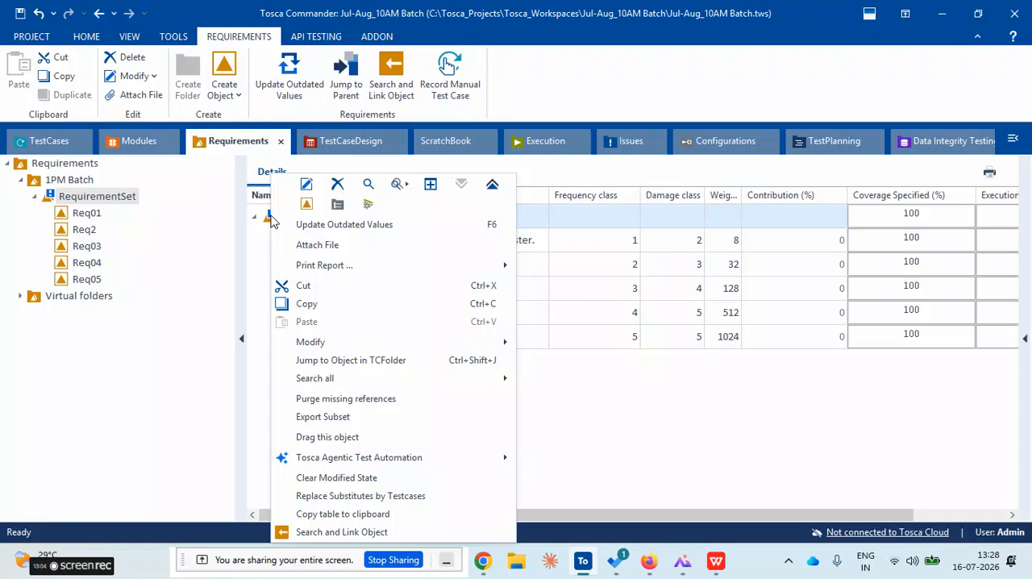
click(356, 231)
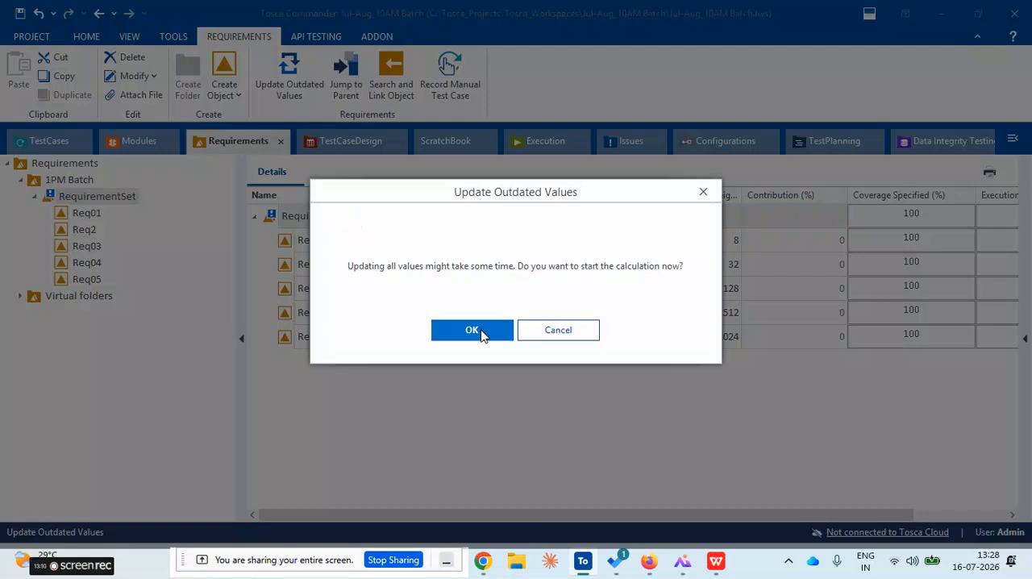
click(475, 331)
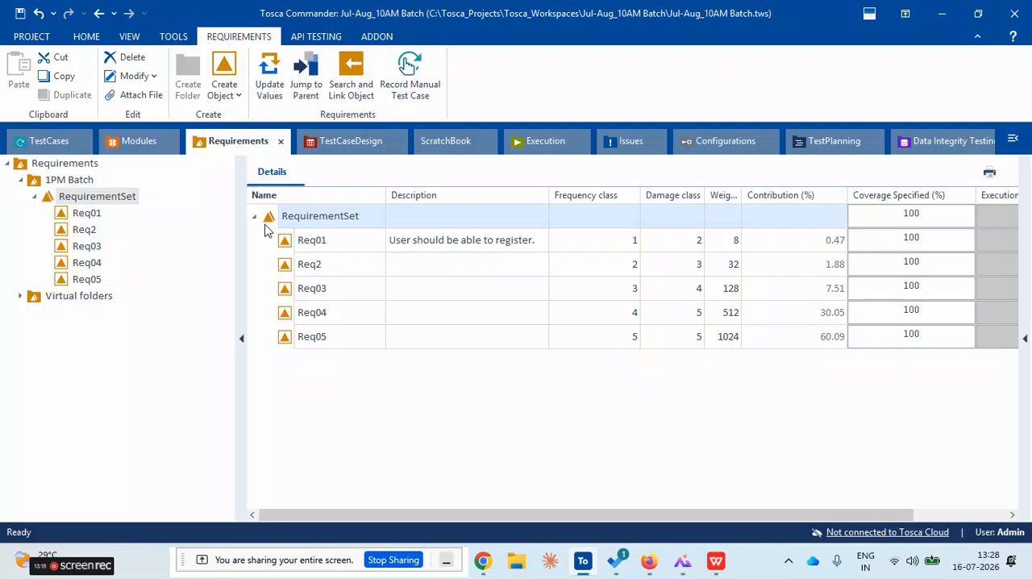
Review the calculated contribution of each requirement from Req01 to Req05
click(304, 243)
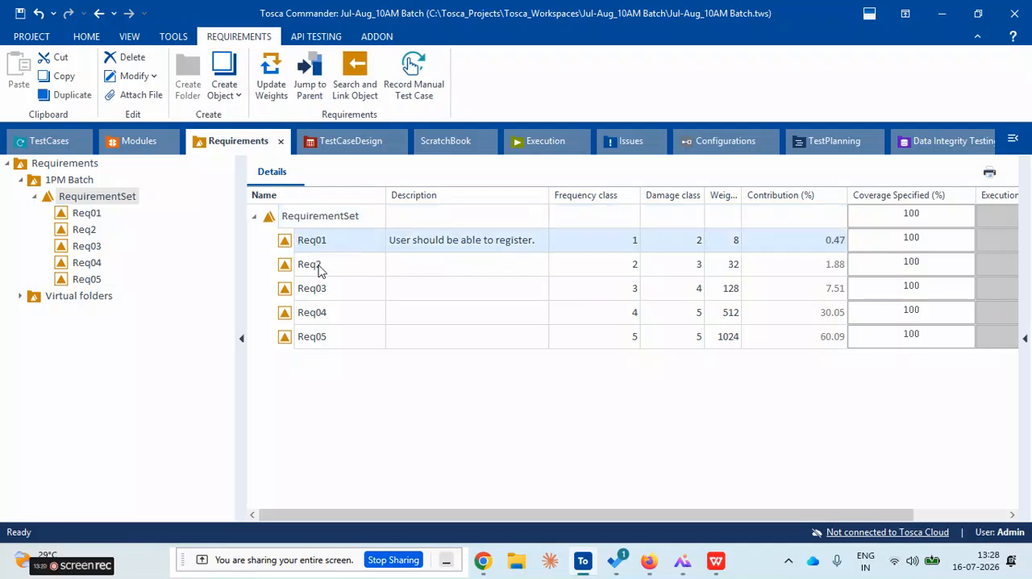
click(319, 268)
click(321, 292)
click(331, 307)
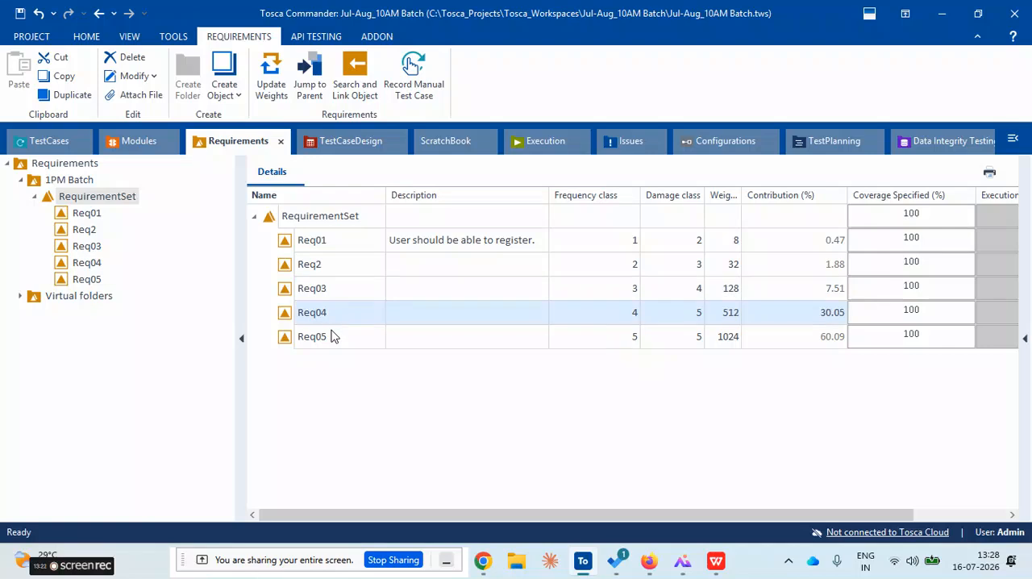
click(335, 336)
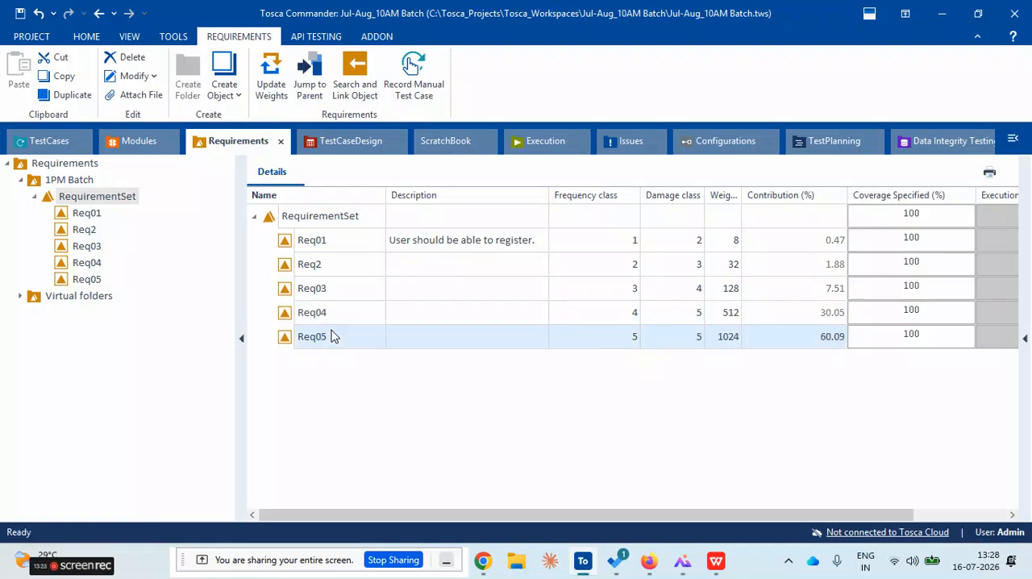
click(272, 225)
View the Registration test case and return to the RequirementSet in the requirements
click(45, 141)
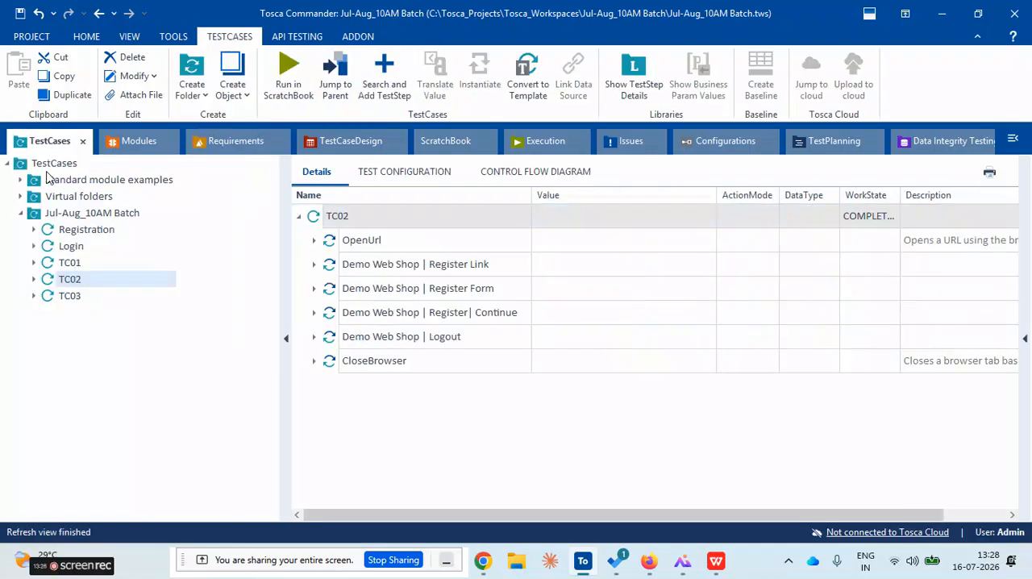
click(53, 232)
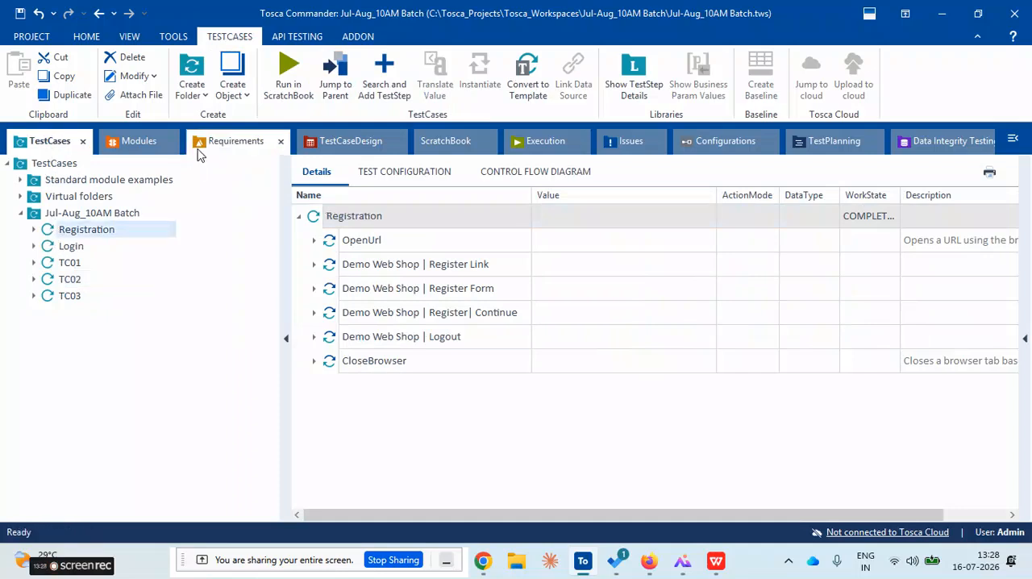
click(216, 153)
click(274, 224)
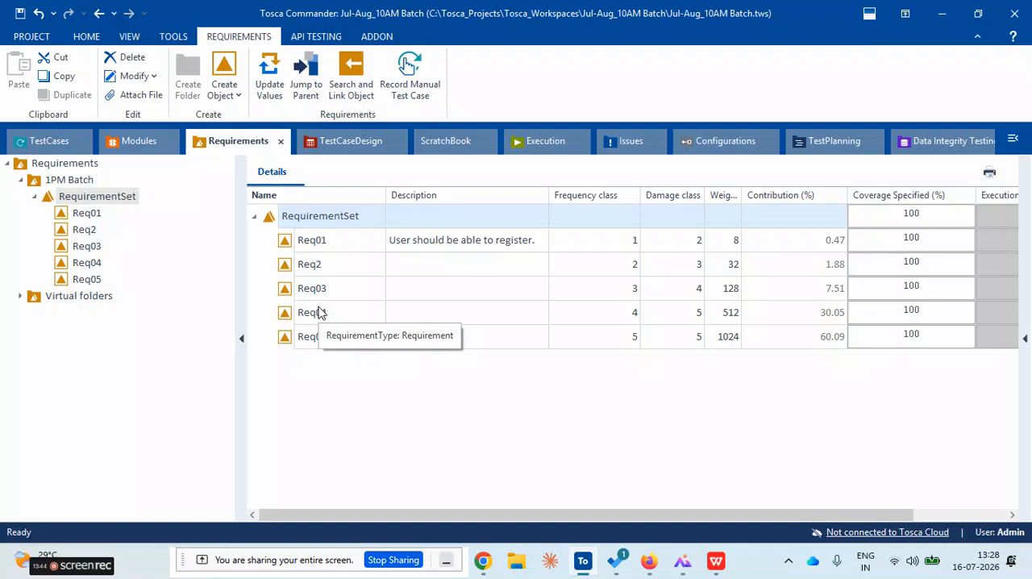
Check the Update Values command offered for the RequirementSet without running it
right_click(289, 220)
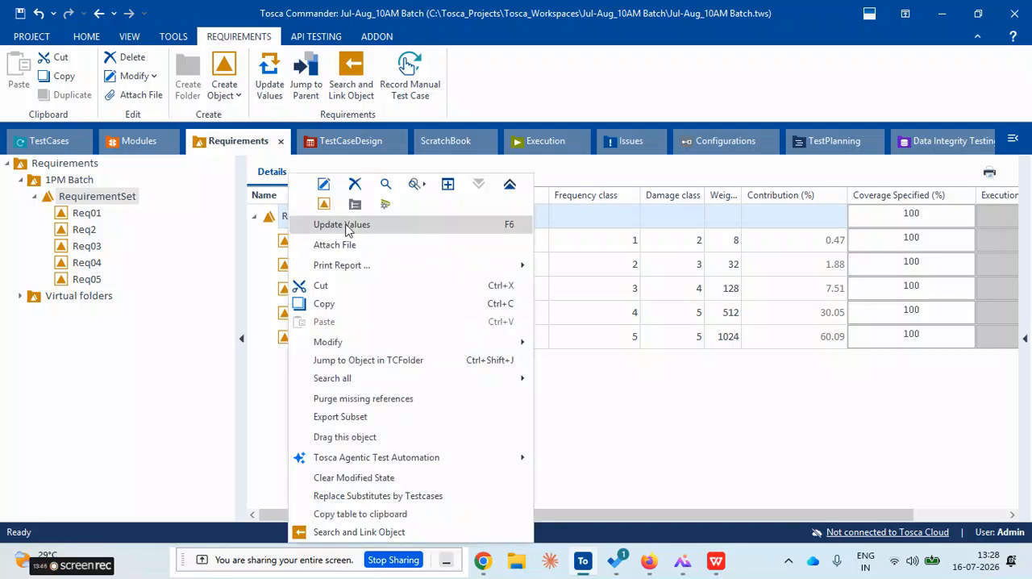
click(256, 259)
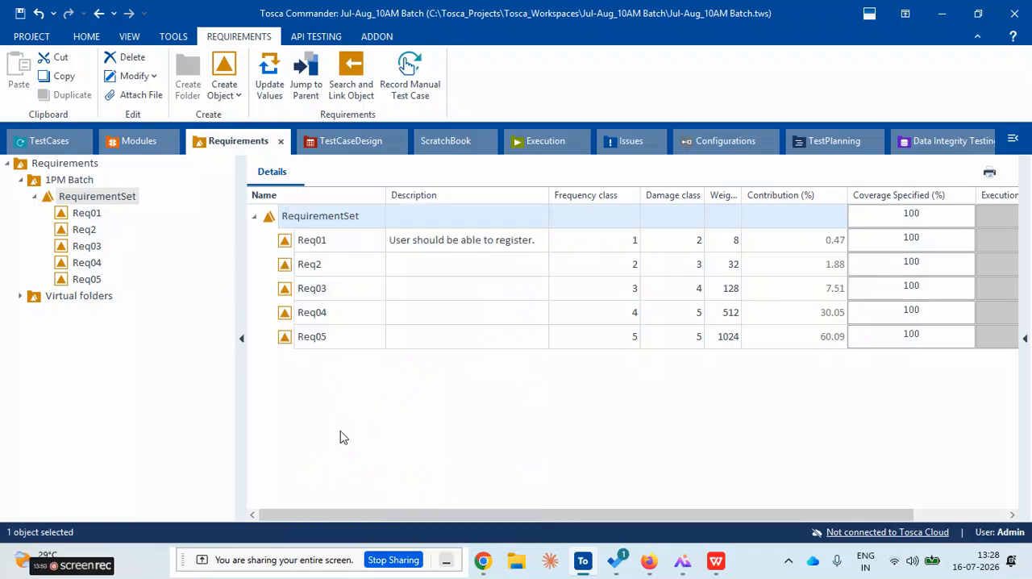
click(256, 218)
click(255, 218)
click(350, 426)
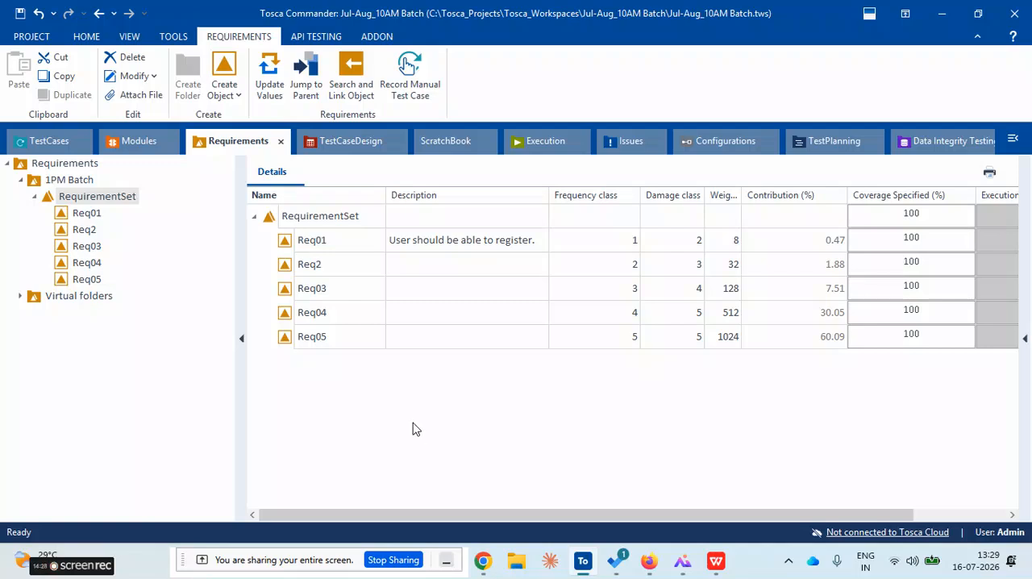
Go through the RequirementSet's rows and examine the requirements' descriptions and the commands available for the set
click(275, 222)
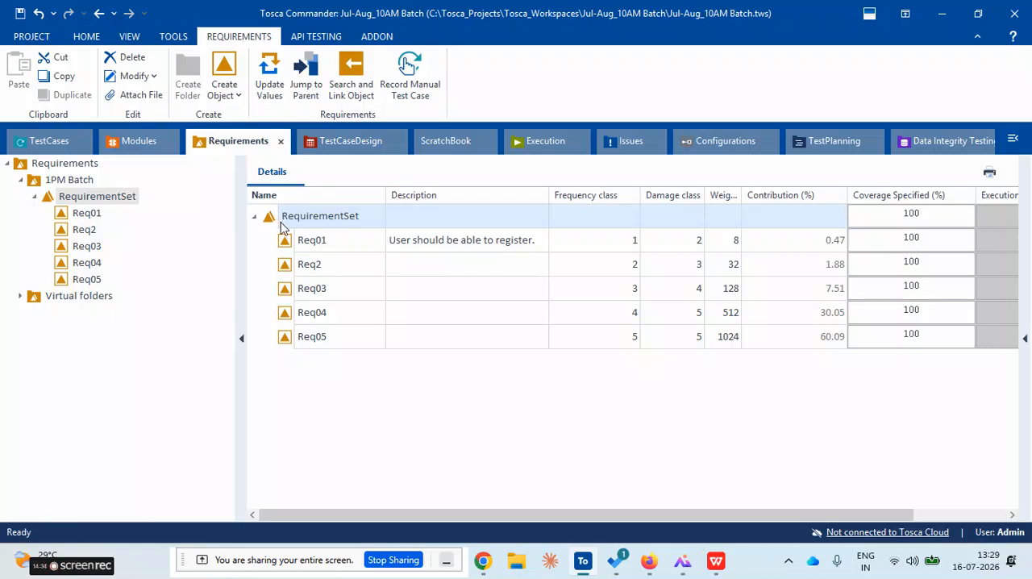
click(316, 245)
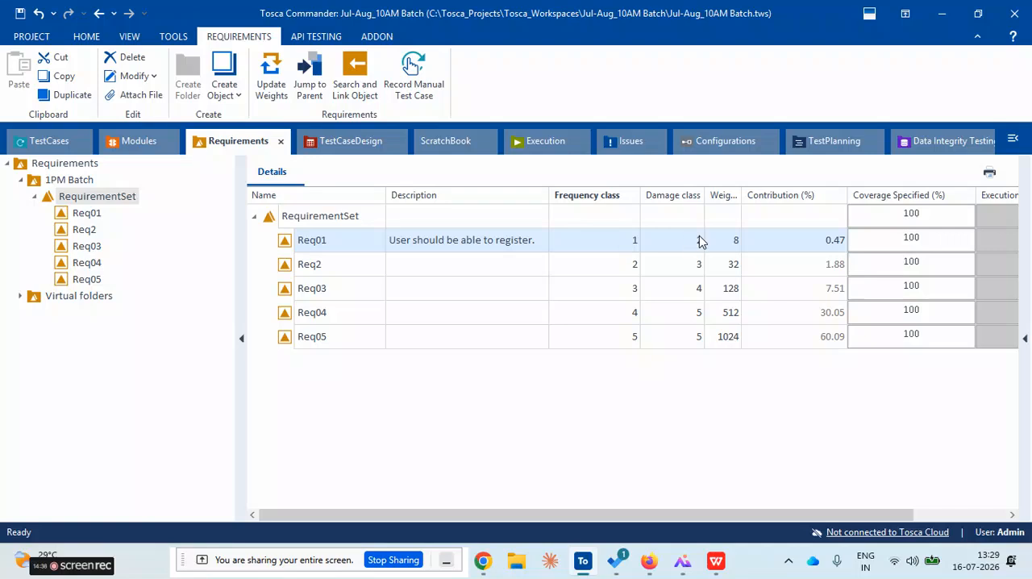
click(360, 269)
click(426, 291)
click(426, 314)
click(432, 294)
click(432, 246)
click(426, 298)
click(424, 335)
click(427, 321)
click(436, 291)
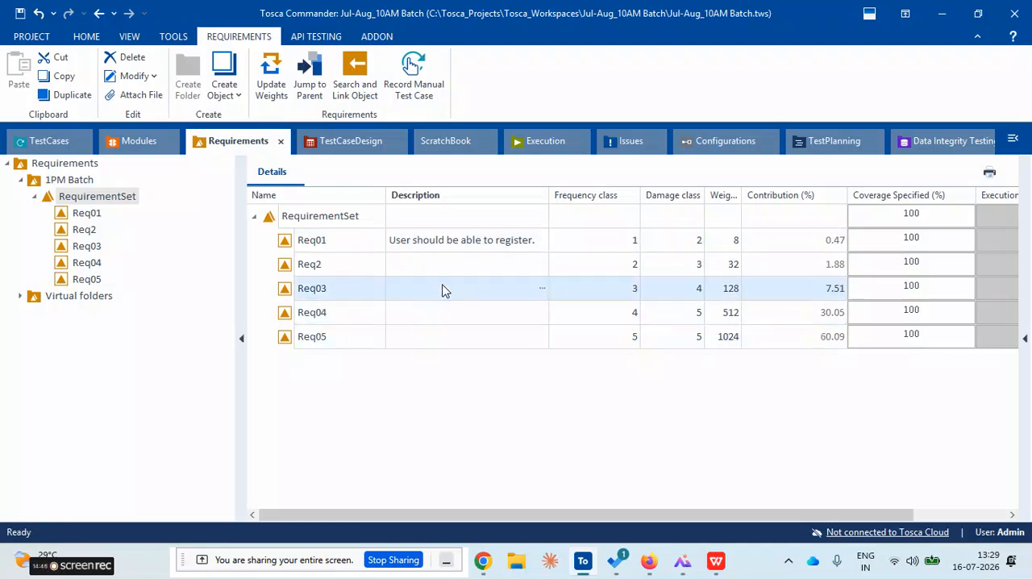
click(469, 264)
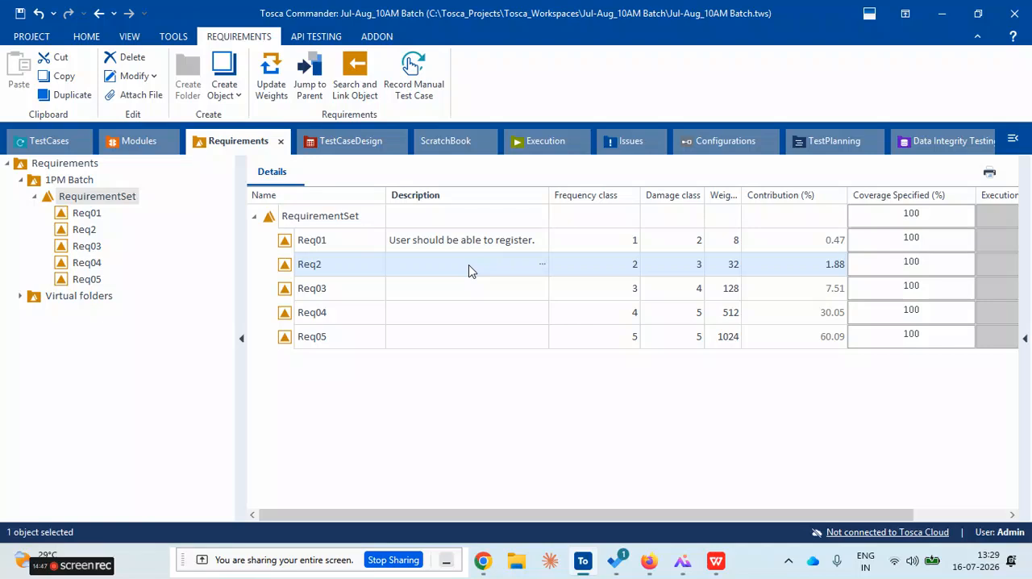
right_click(309, 224)
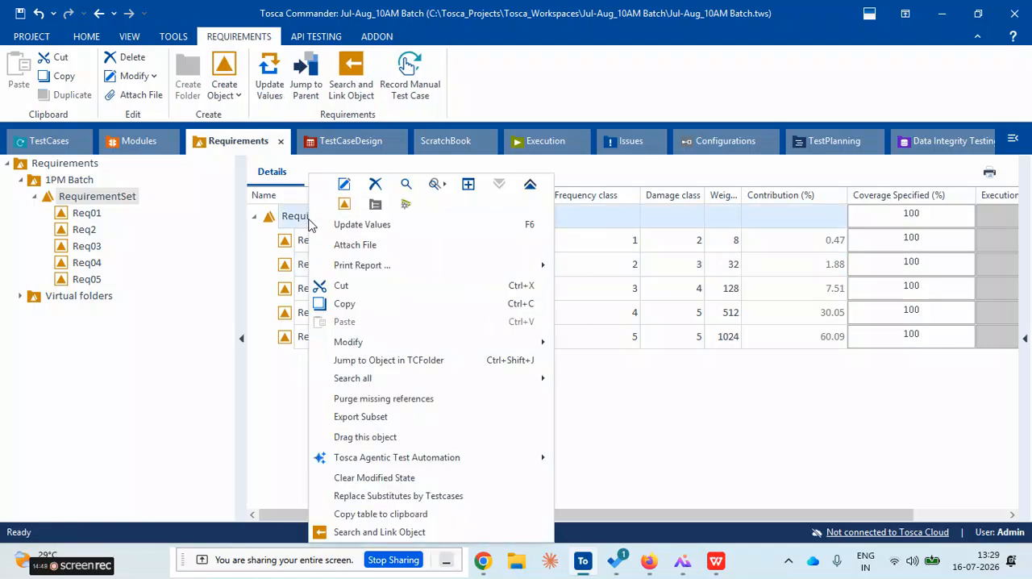
click(279, 374)
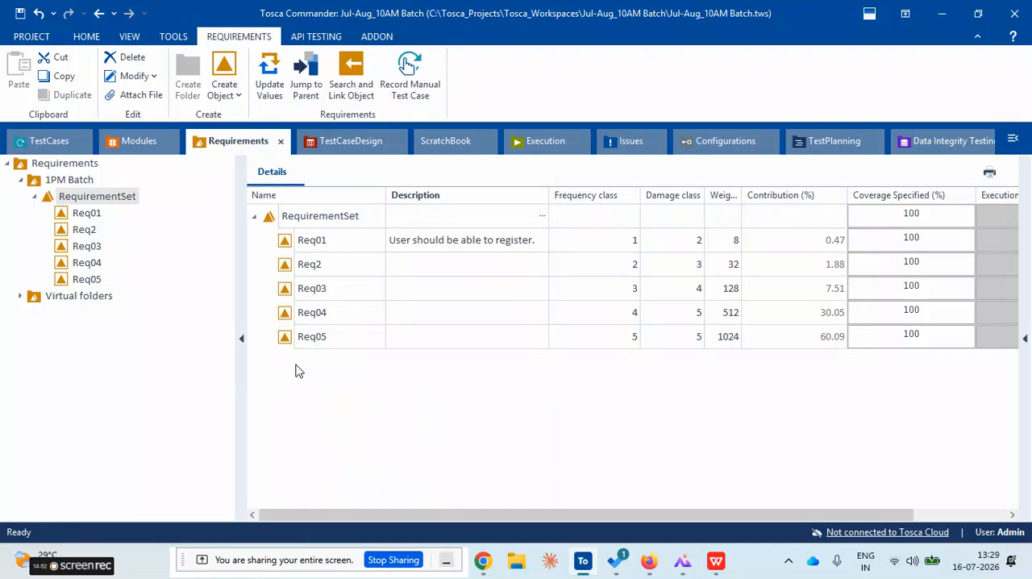
Select Req03 in the RequirementSet and display its properties in a widened pane
click(427, 283)
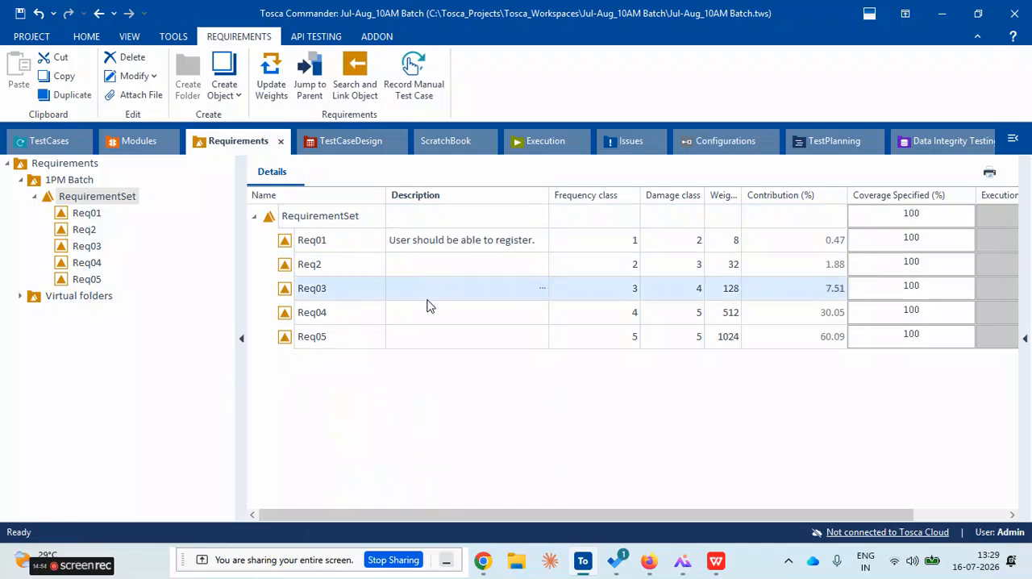
click(428, 316)
click(441, 337)
click(457, 292)
click(1025, 338)
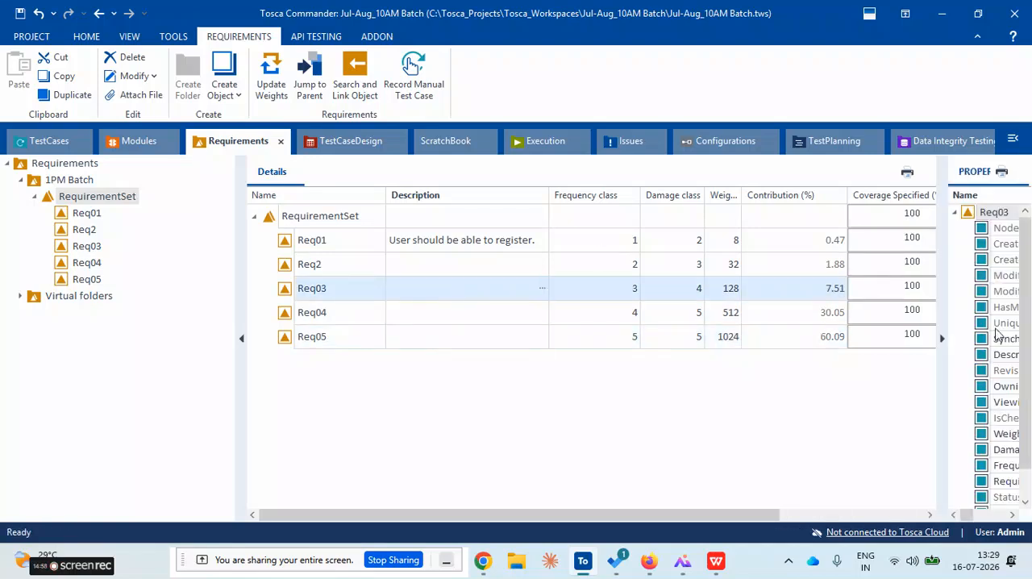
drag(952, 321, 730, 316)
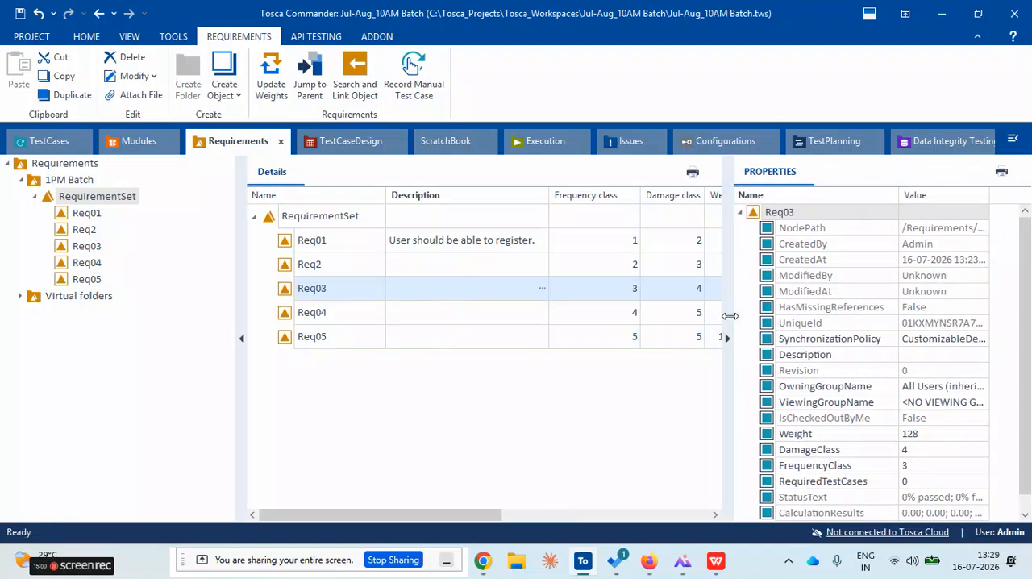
Examine Req03's ModifiedBy and ModifiedAt properties, and hide the properties pane
click(924, 289)
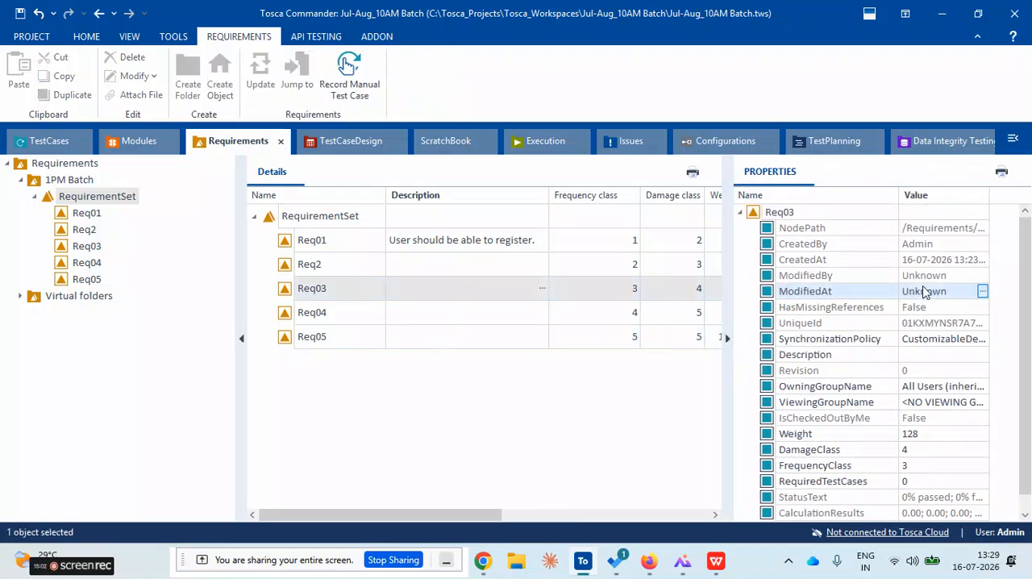
key(Up)
key(Down)
key(Up)
key(Down)
key(Up)
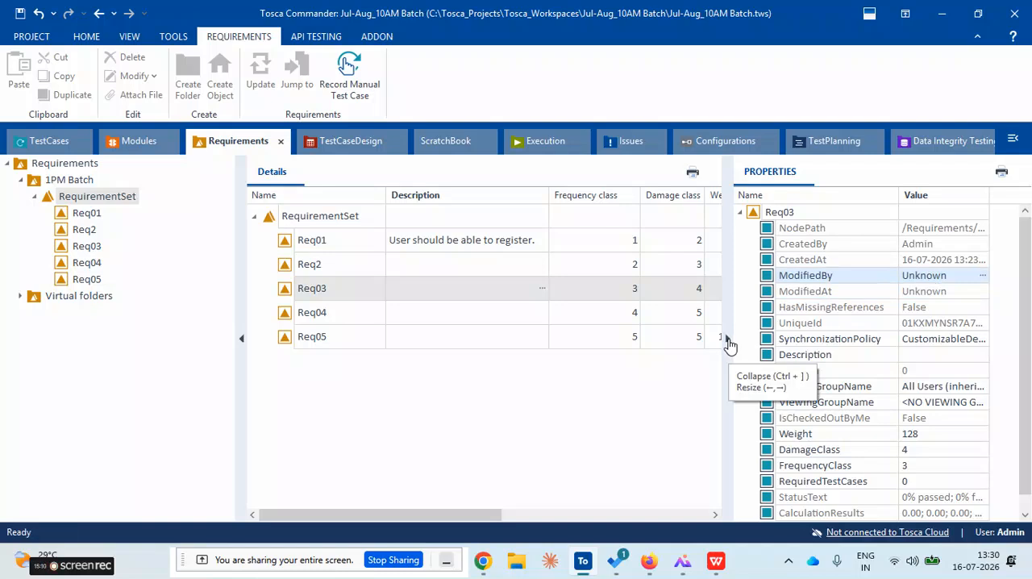
click(728, 342)
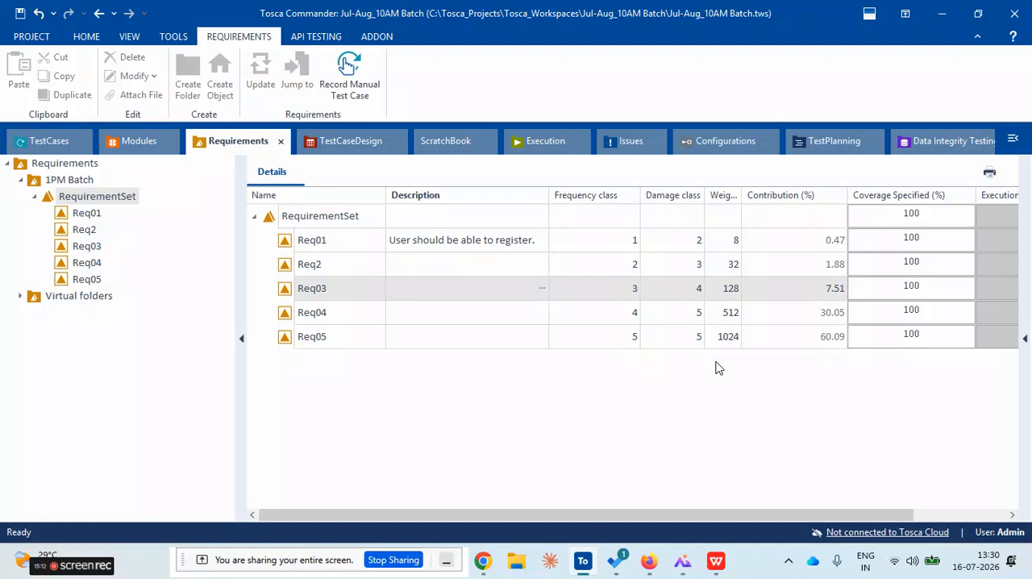
Check the commands offered for the RequirementSet row and dismiss them without running any
click(474, 392)
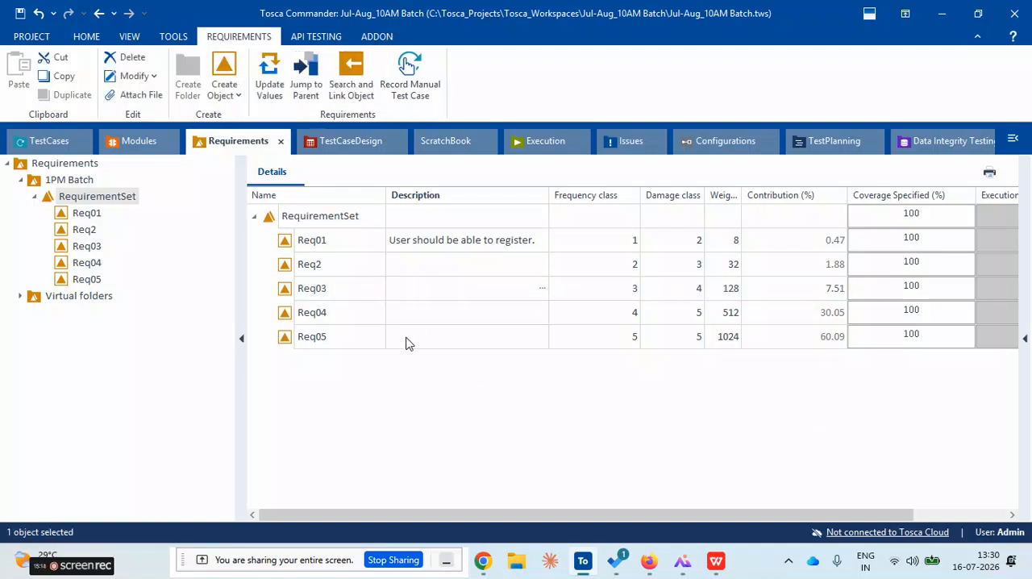
click(284, 223)
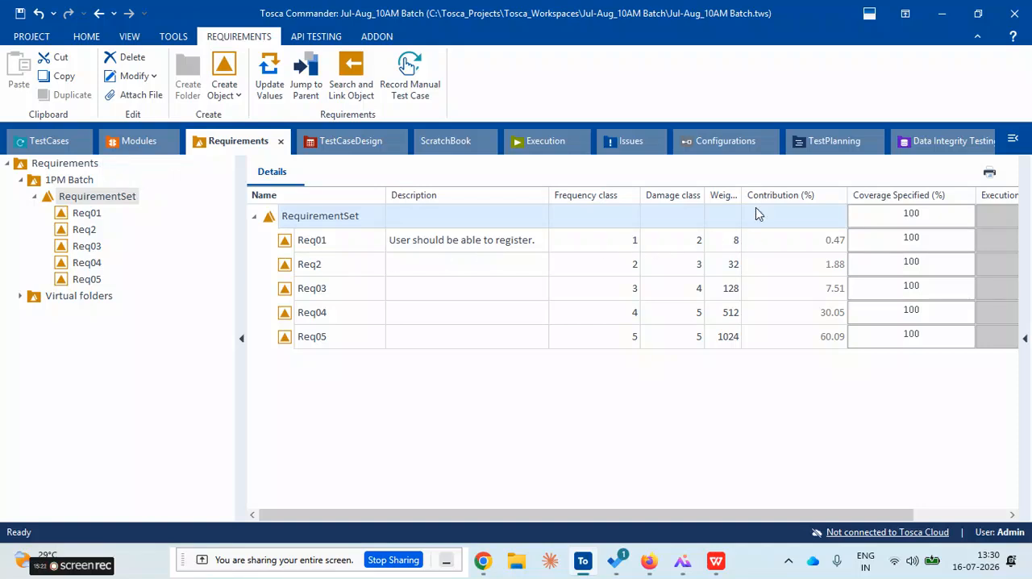
right_click(267, 223)
click(621, 396)
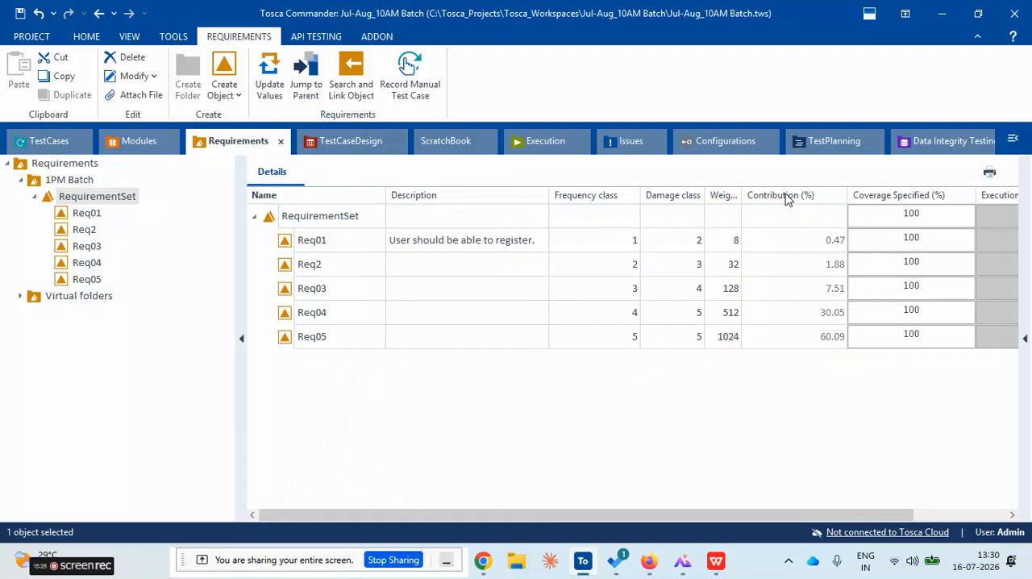
Compare the requirements' contribution percentages and check Req05's weight against its contribution
click(770, 239)
click(783, 294)
click(790, 312)
click(788, 268)
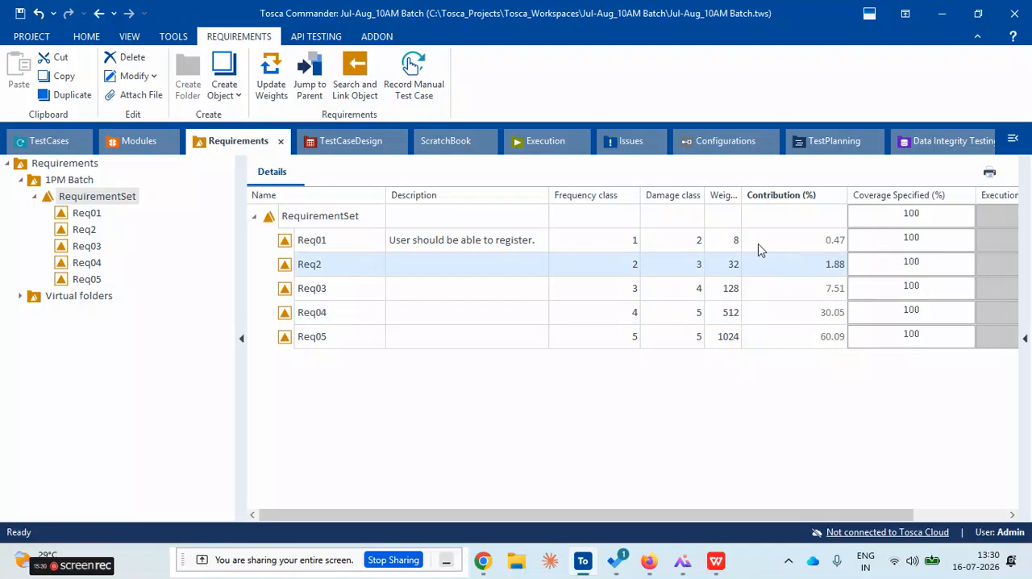
click(433, 249)
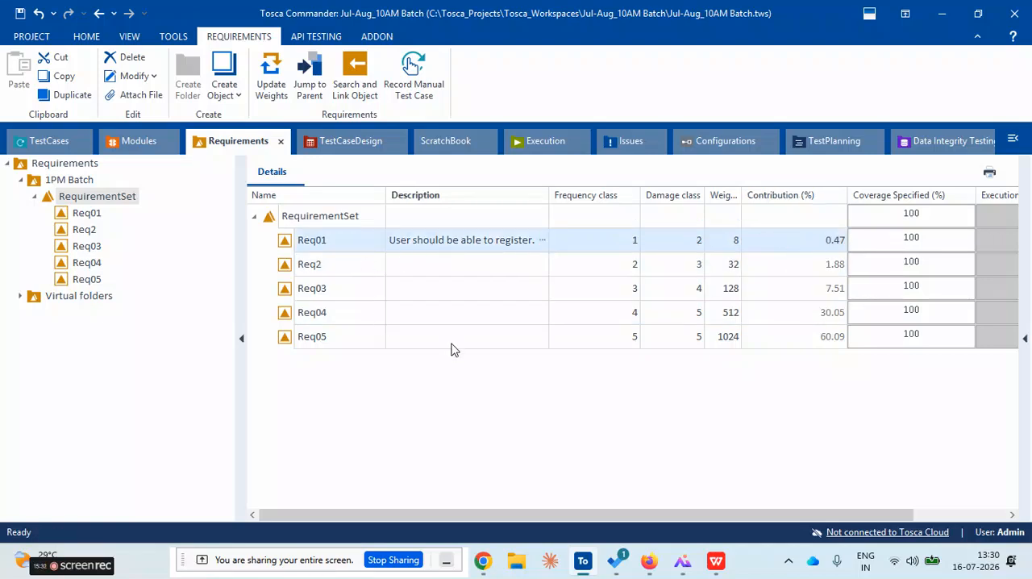
click(321, 343)
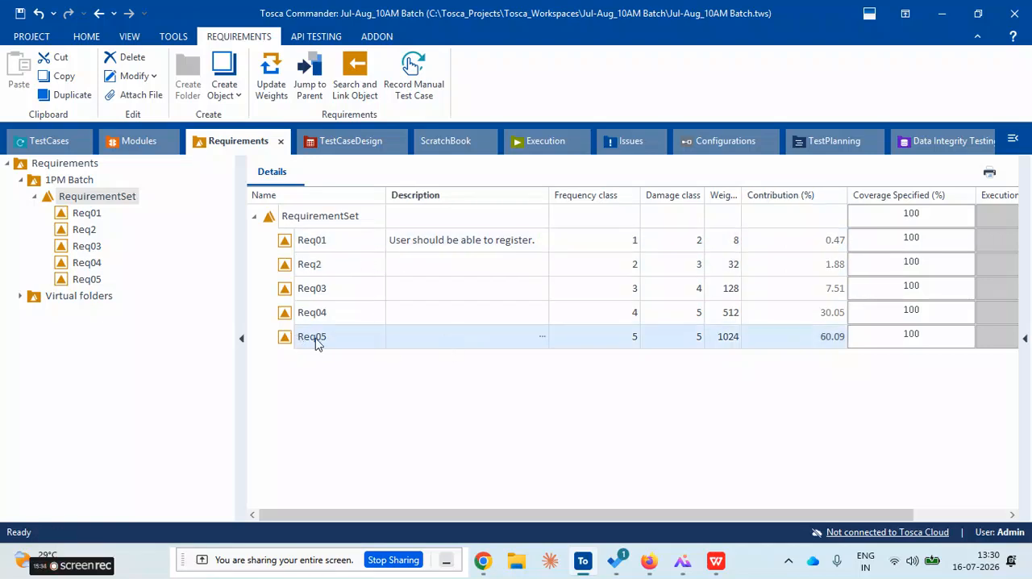
click(731, 340)
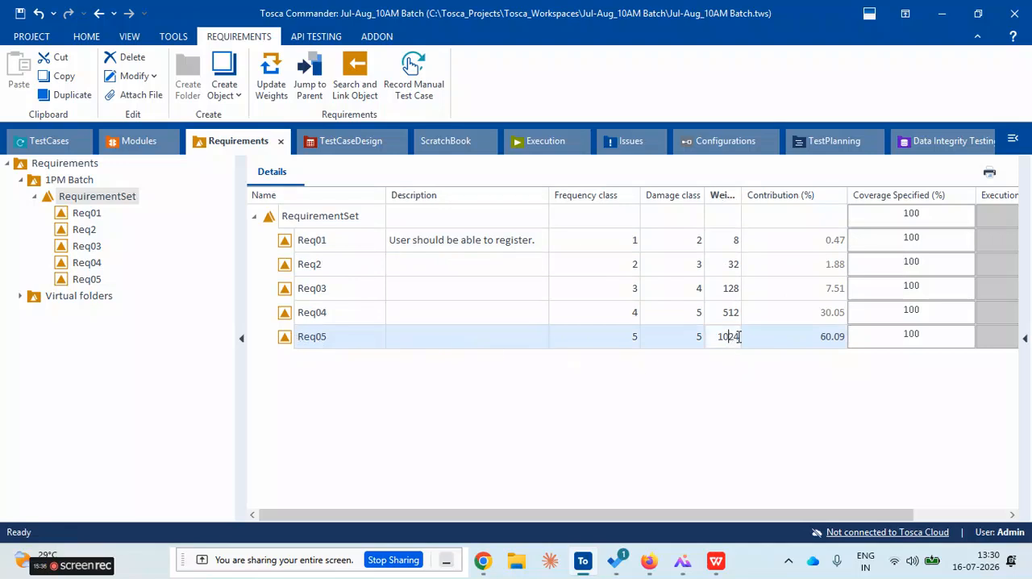
click(801, 344)
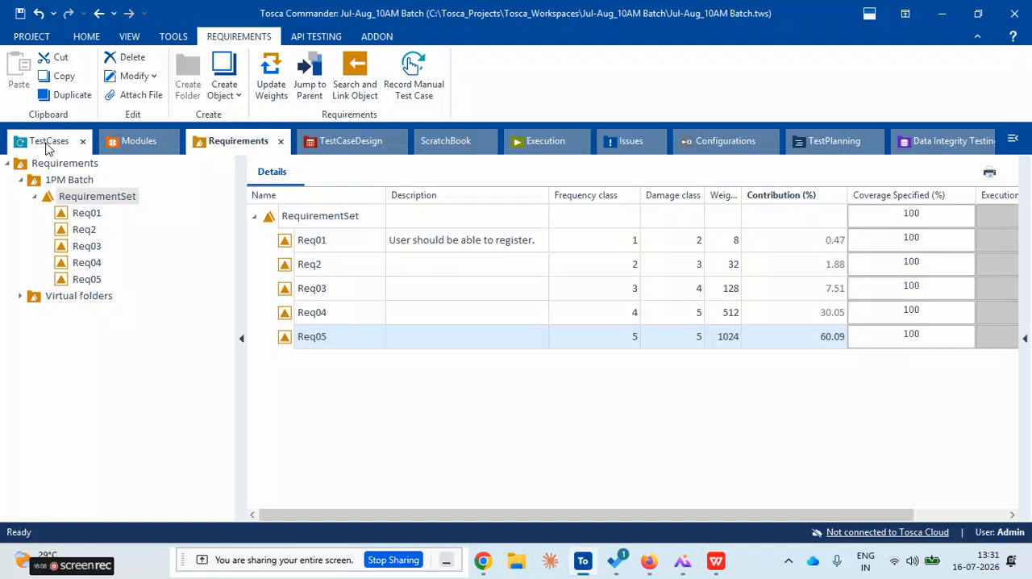
Switch to the Tosca requirements mind map, highlight "Many-to-many linking supported", and return to Tosca Commander
click(683, 563)
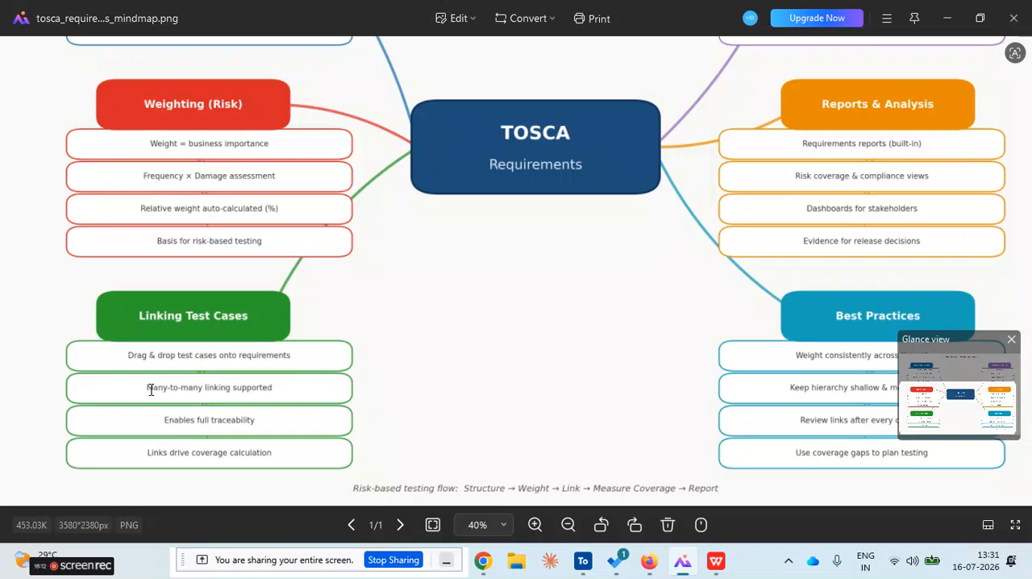
drag(146, 388, 277, 388)
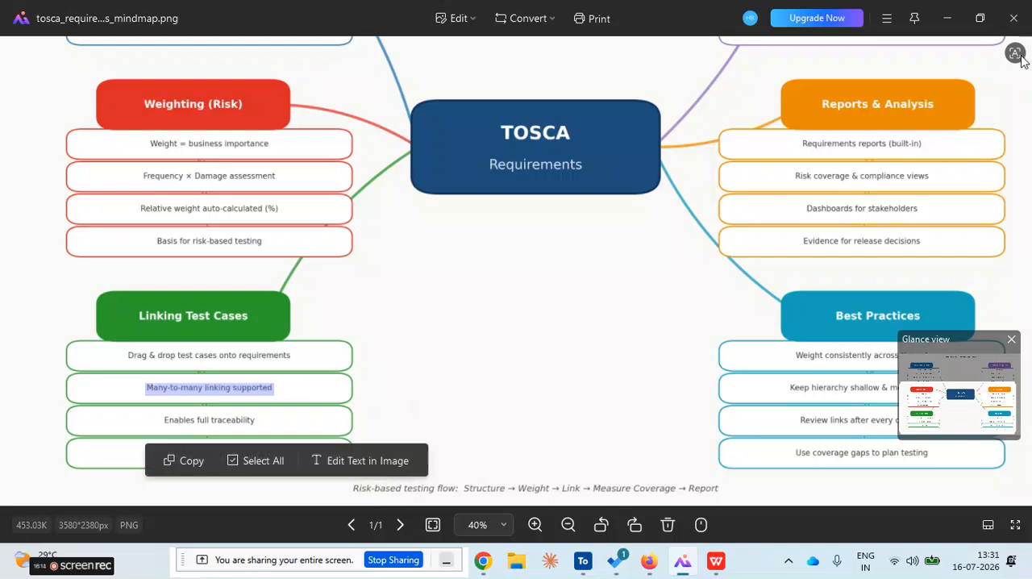
click(948, 17)
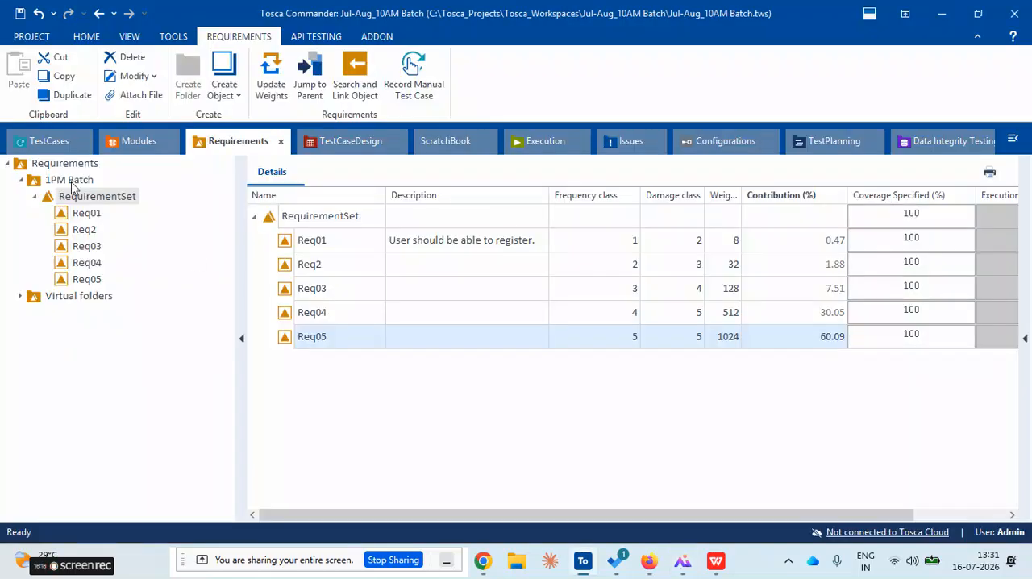
Link the Registration and TC01 test cases to requirement Req01
click(47, 143)
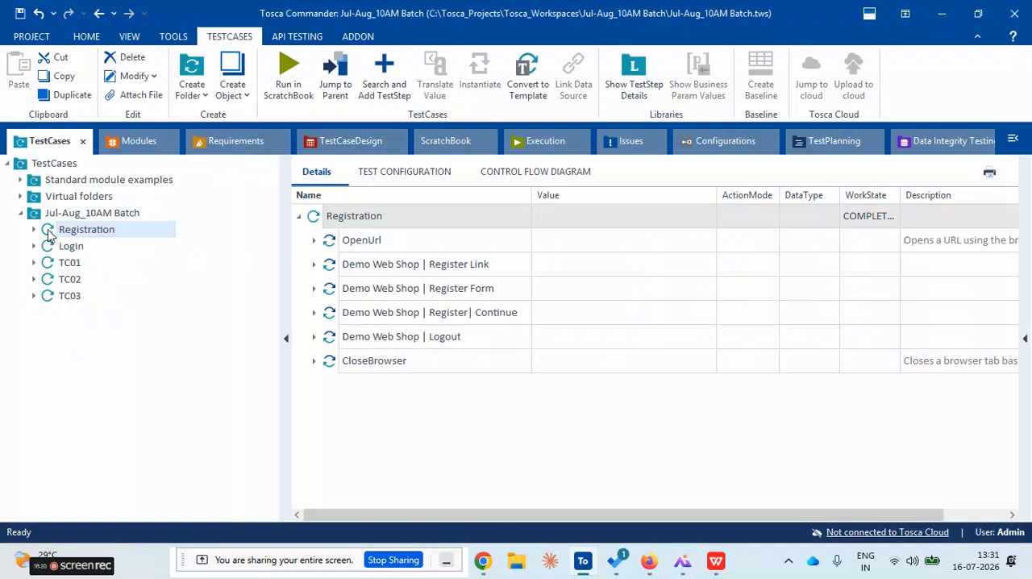
drag(49, 234, 306, 246)
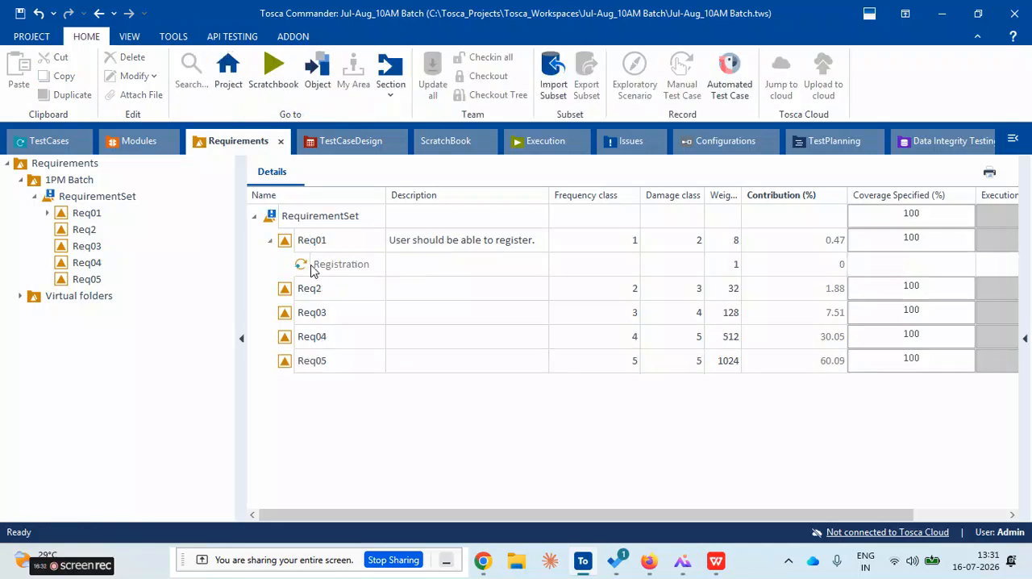
click(313, 266)
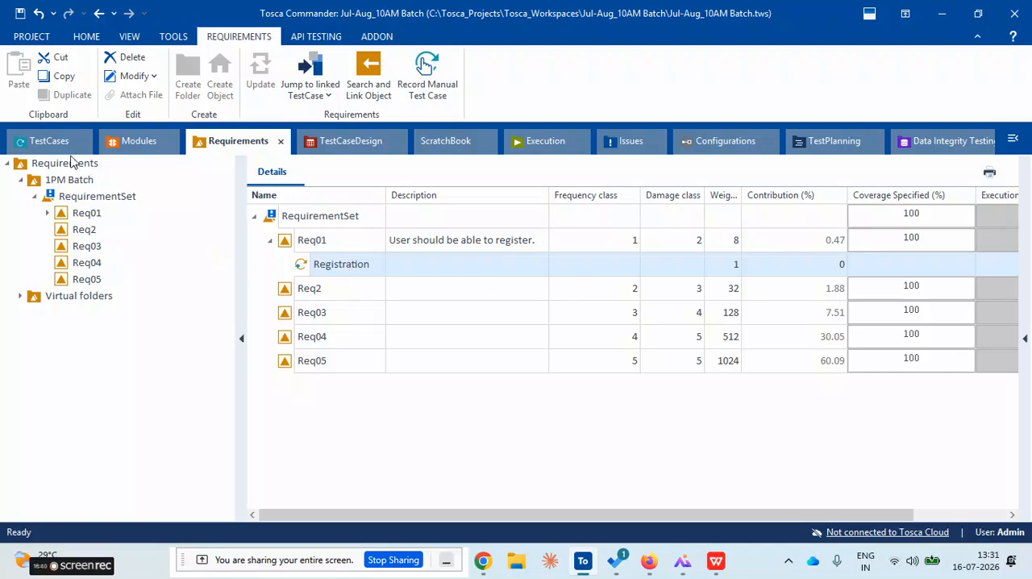
click(293, 250)
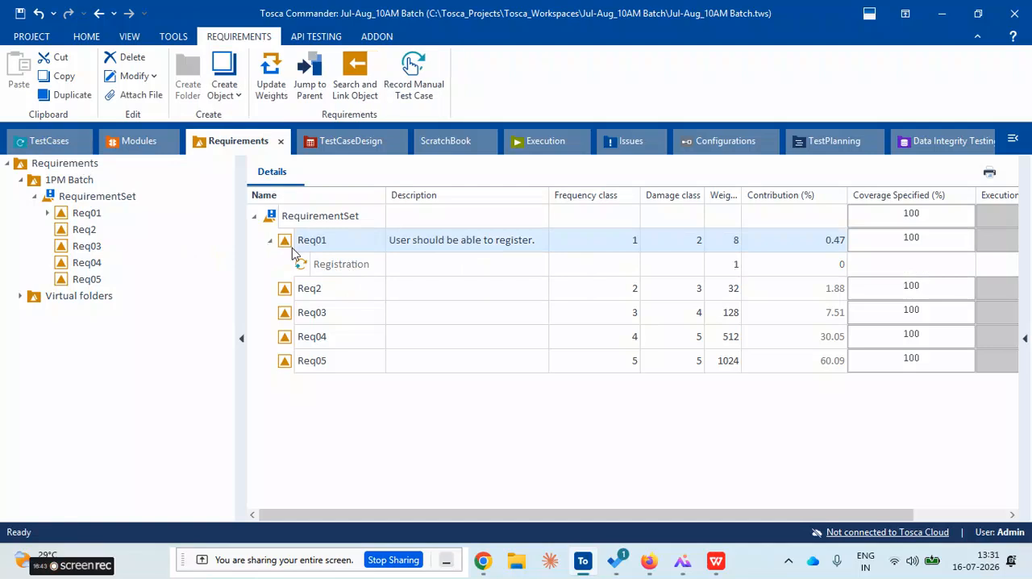
click(56, 145)
drag(52, 267, 304, 241)
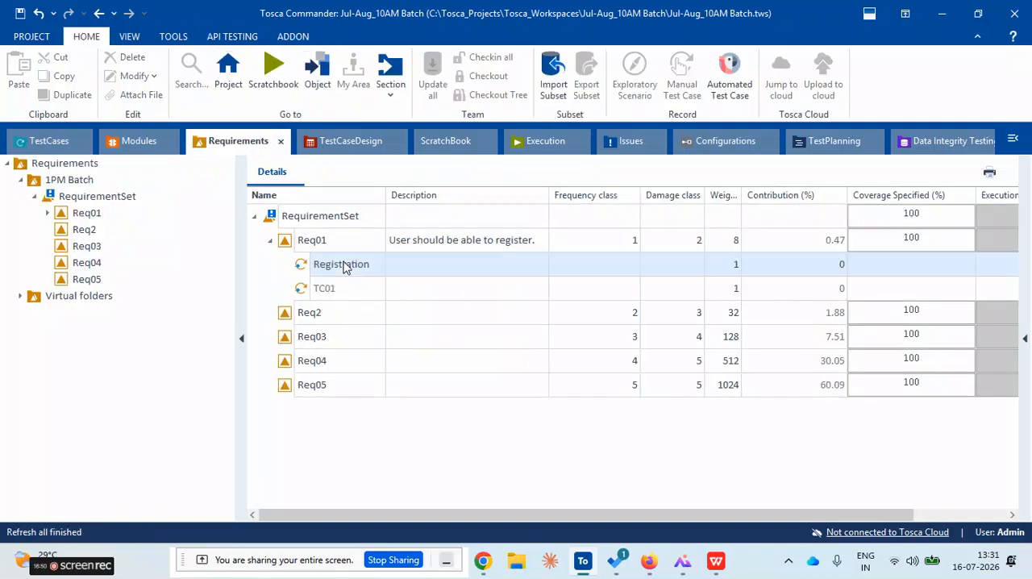
Review requirement Req01 together with its linked Registration and TC01 test cases
click(344, 267)
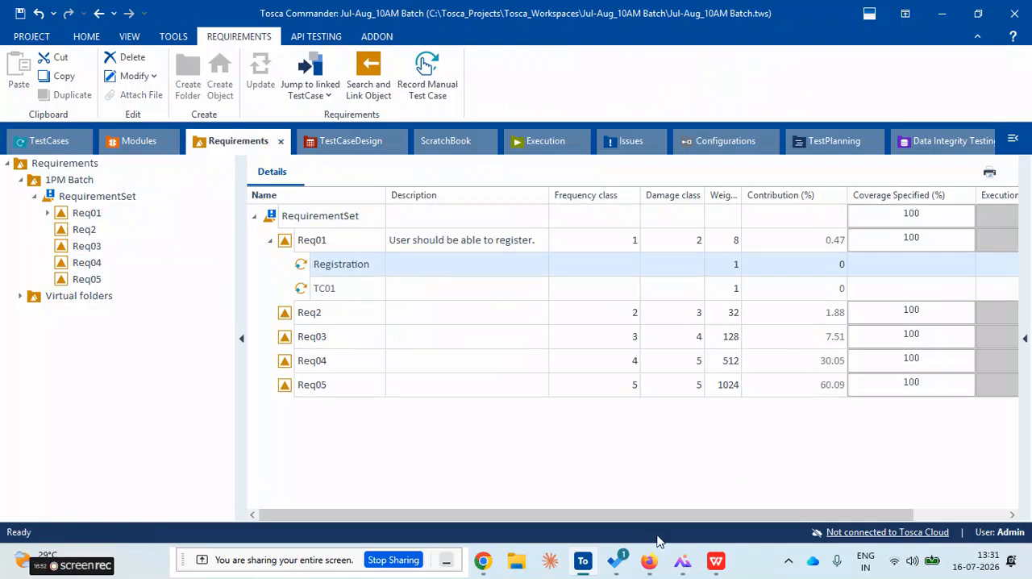
drag(664, 516, 737, 510)
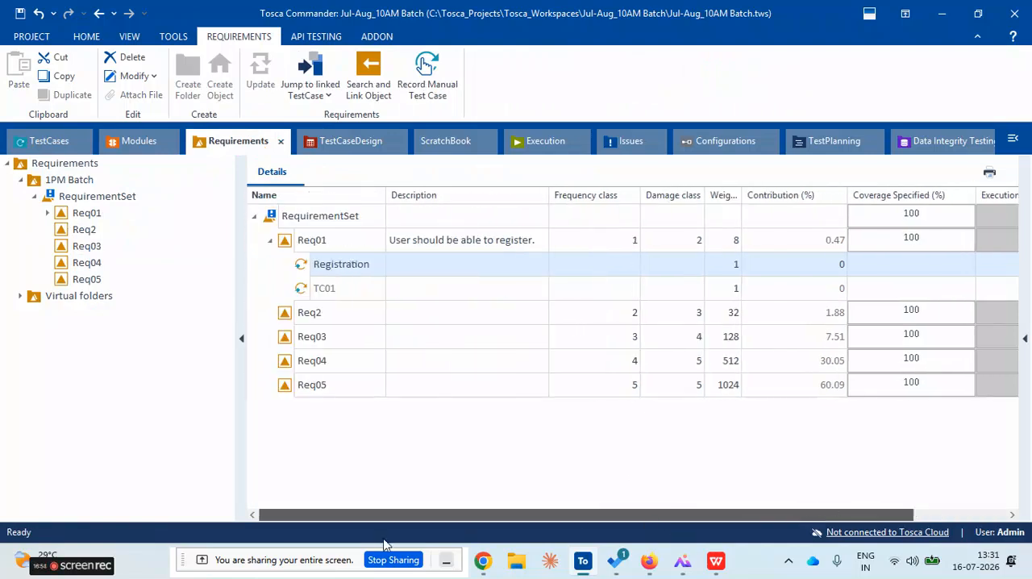
click(334, 294)
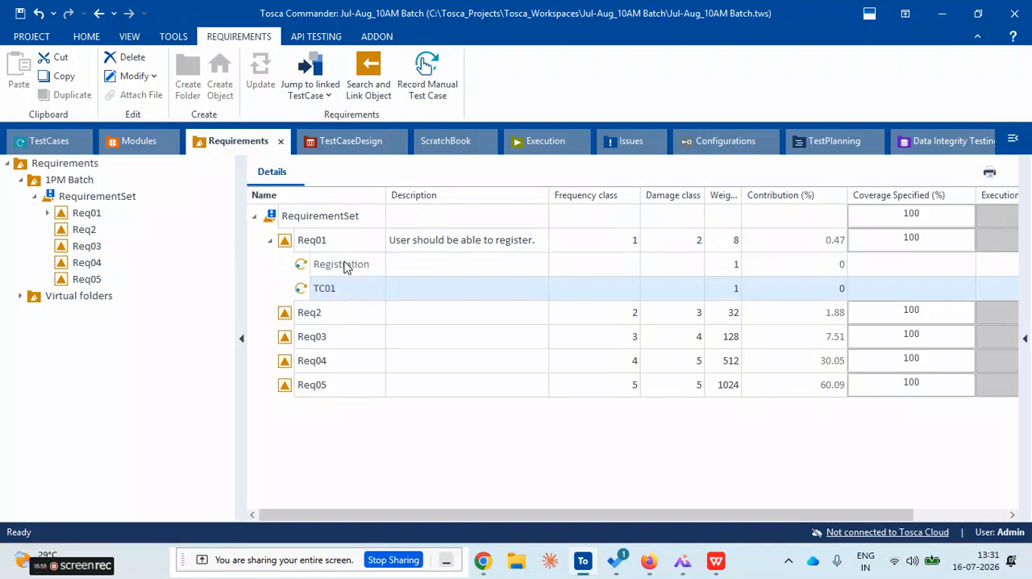
click(346, 266)
click(346, 247)
click(347, 294)
click(347, 264)
click(348, 249)
click(345, 294)
Link test case TC01 to Req2 and TC02 to Req03, and check the resulting links
click(41, 144)
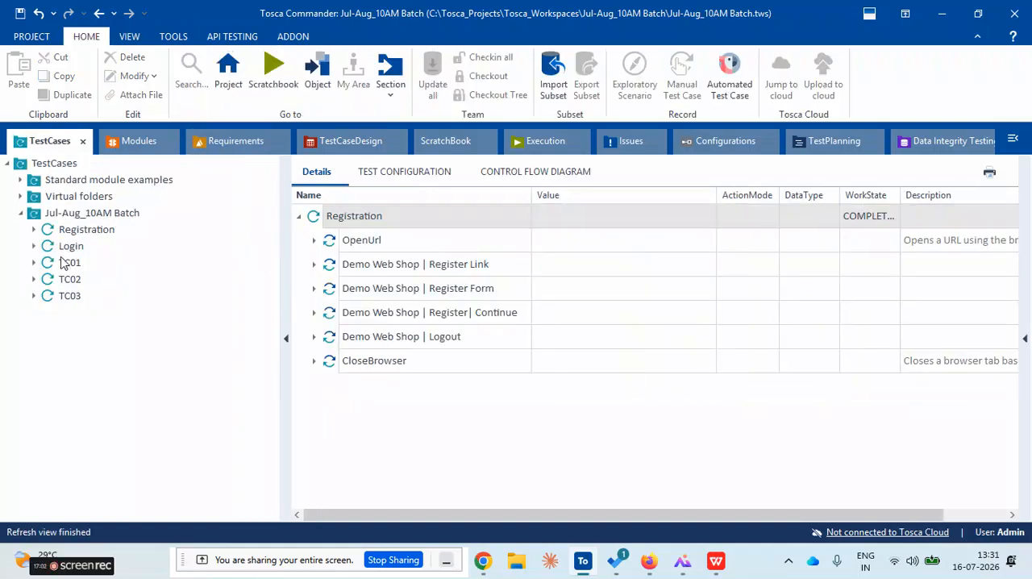
drag(47, 269, 309, 322)
click(46, 142)
drag(50, 281, 299, 363)
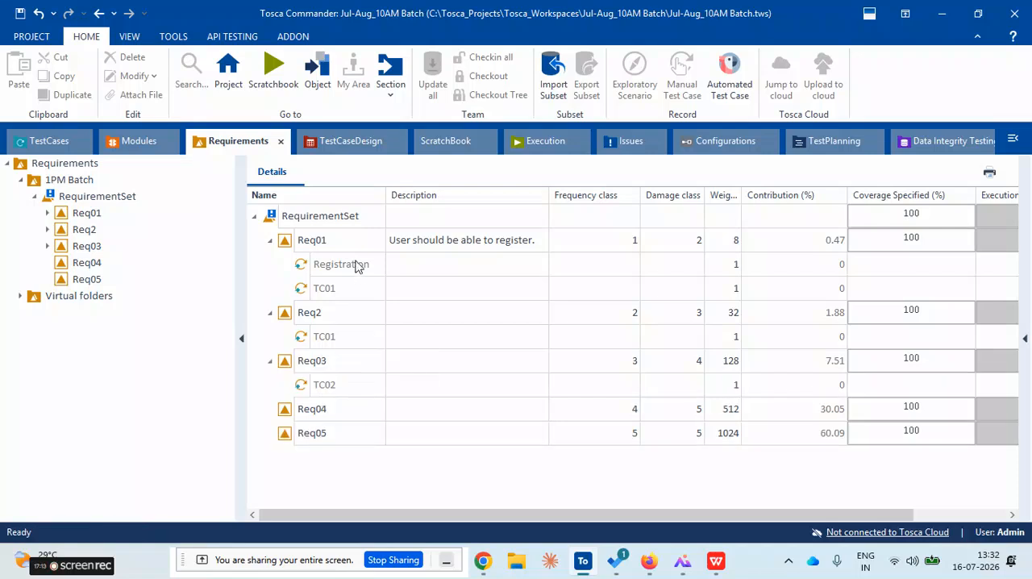
click(314, 266)
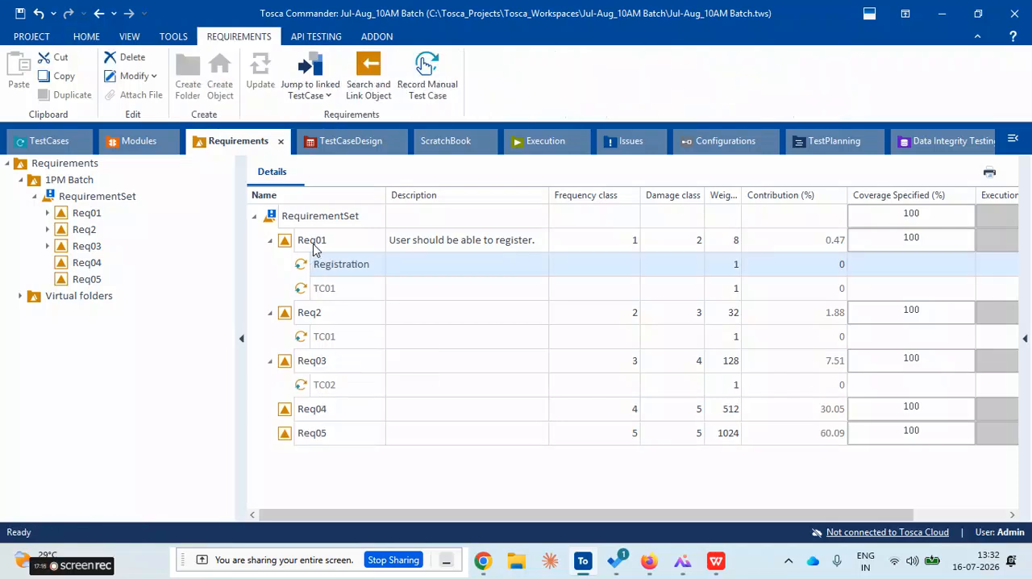
click(311, 240)
click(325, 385)
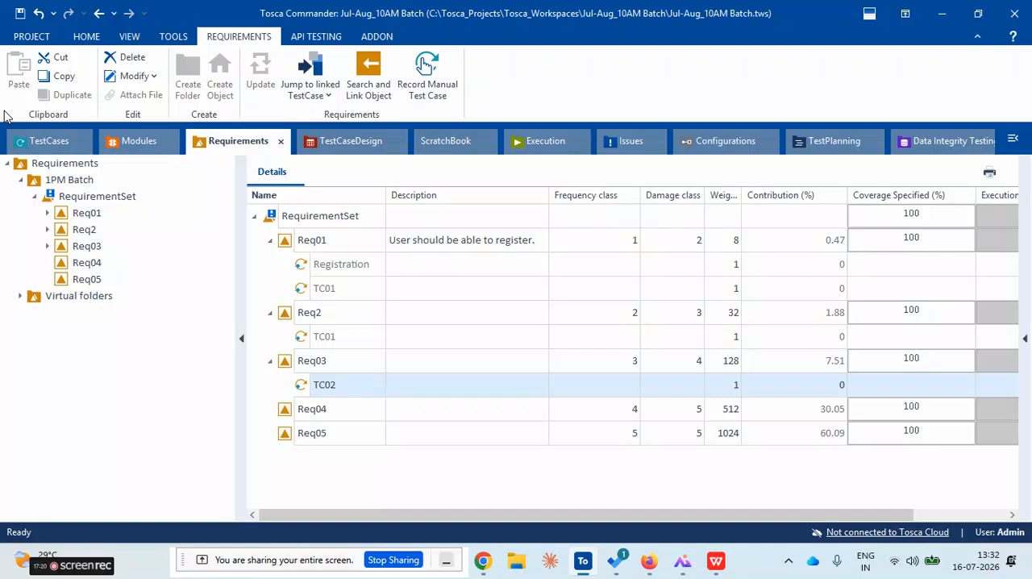
Link test case TC03 to requirement Req04 and TC02 to Req05
click(39, 141)
drag(53, 300, 287, 404)
click(64, 148)
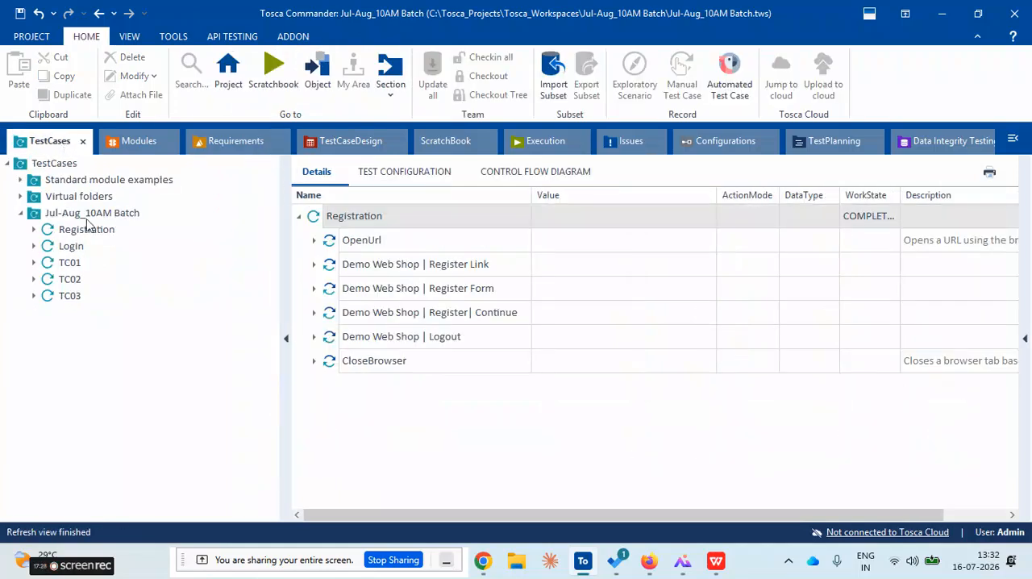
drag(52, 282, 284, 454)
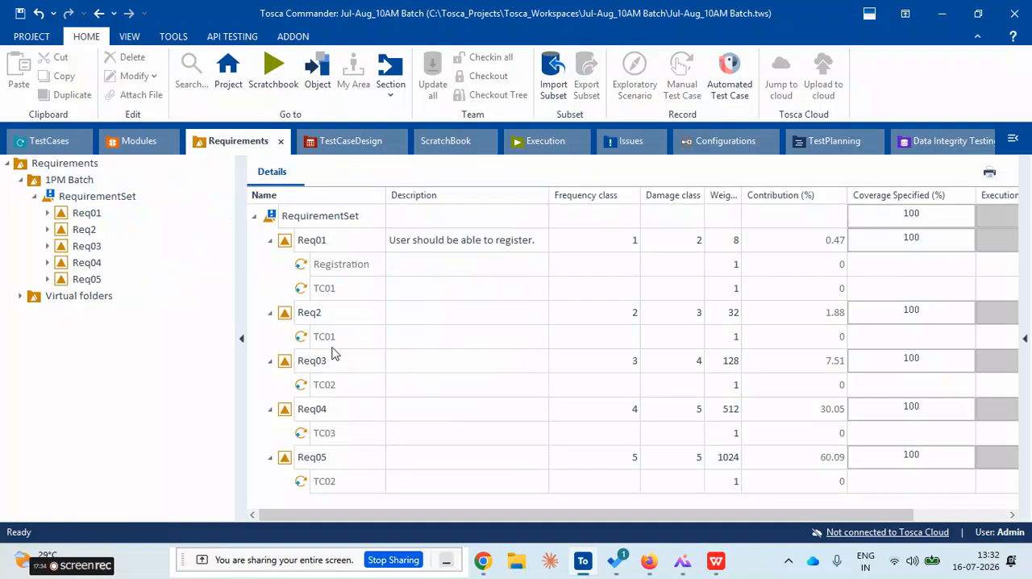
Link the Login test case to requirement Req2 and look over the links of the remaining requirements
click(46, 140)
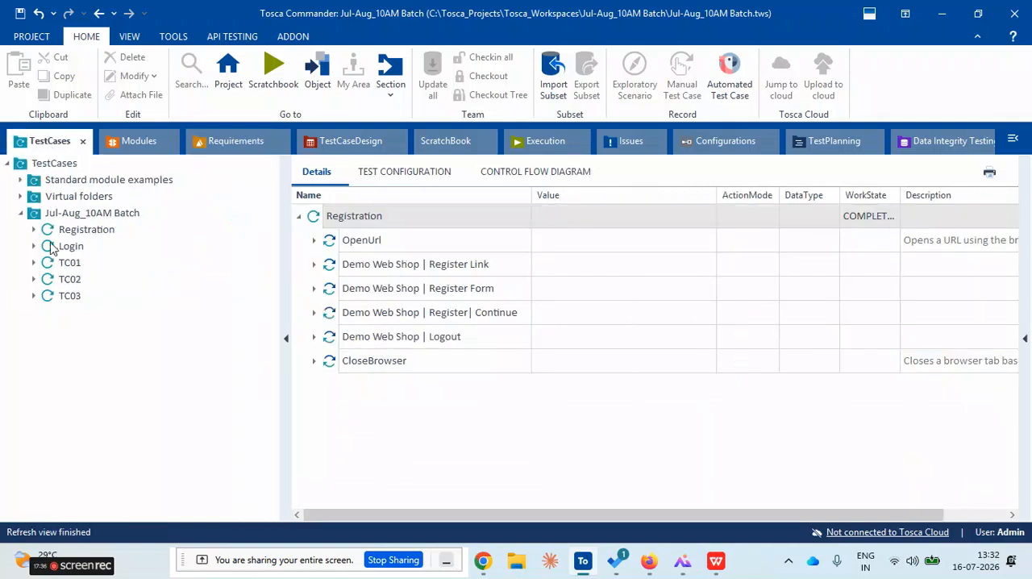
drag(50, 246, 288, 316)
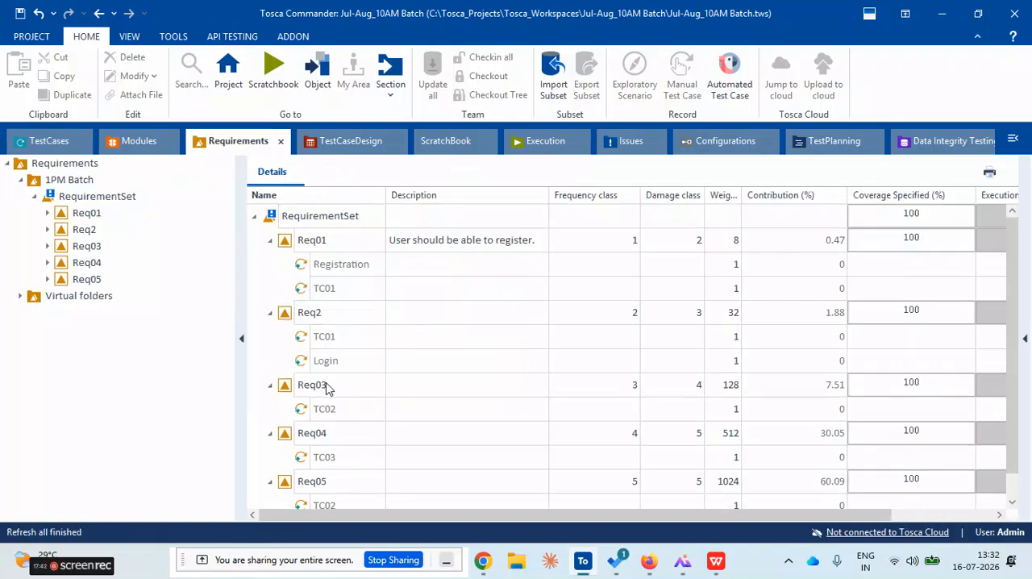
scroll(320, 400, down, 1)
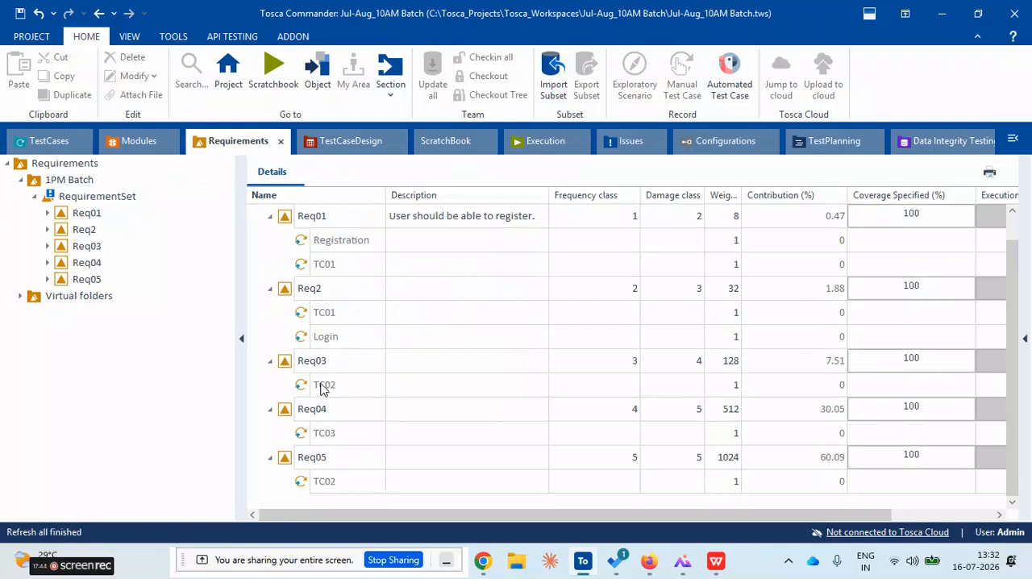
click(325, 388)
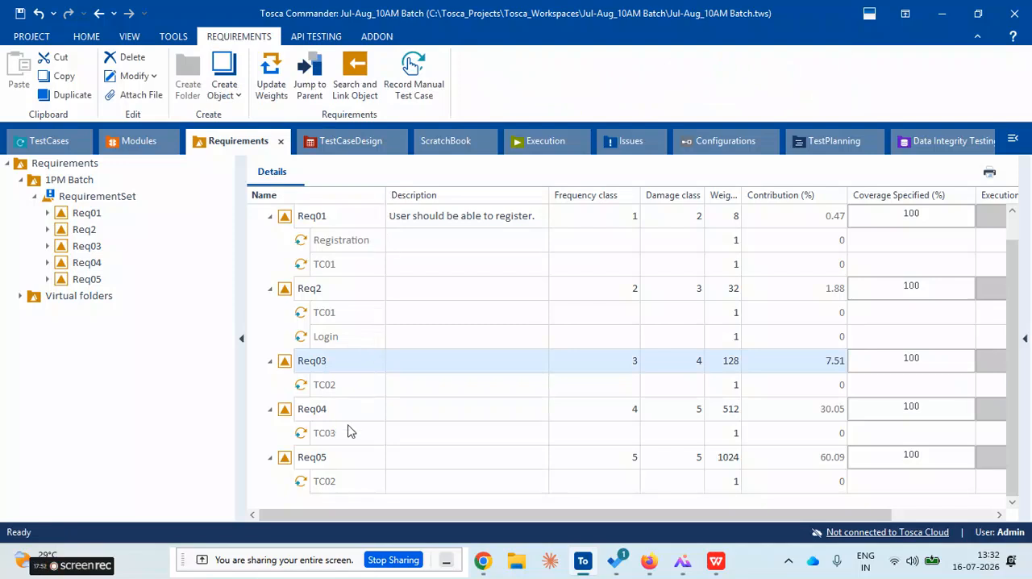
Link the Login test case to requirement Req03 and check its links alongside those of Req2
click(345, 436)
key(Up)
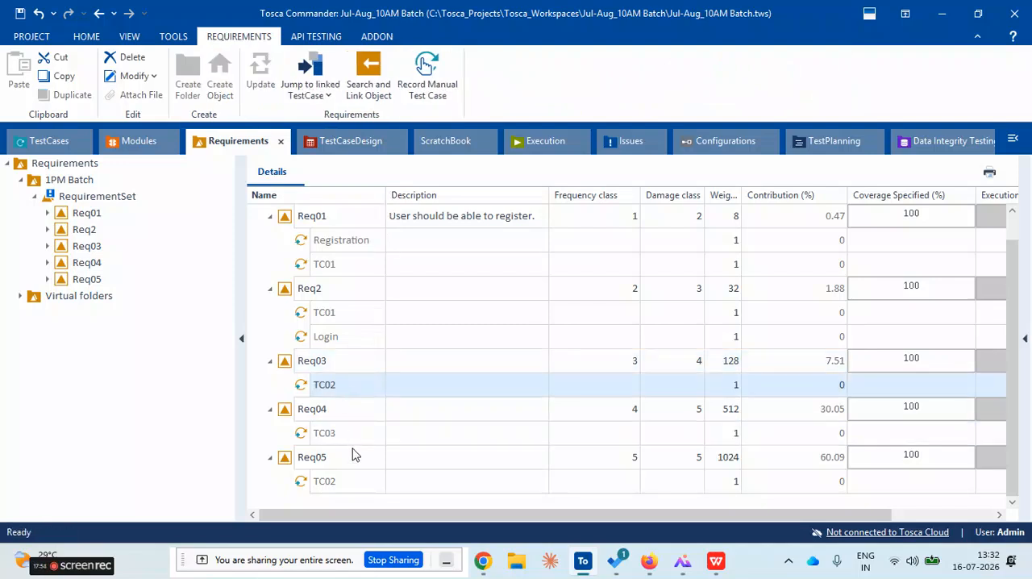
click(47, 144)
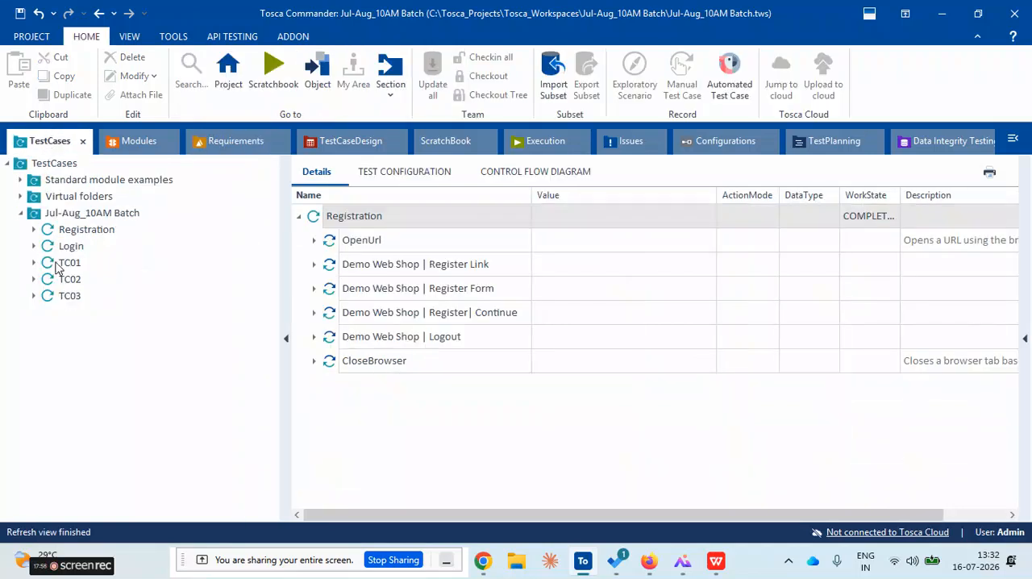
drag(47, 250, 291, 363)
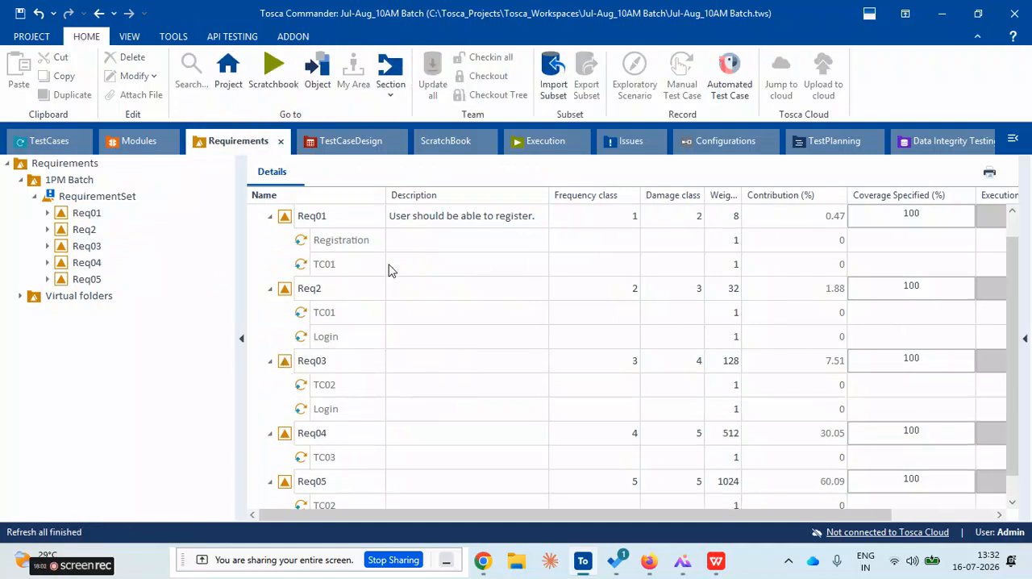
scroll(373, 390, down, 1)
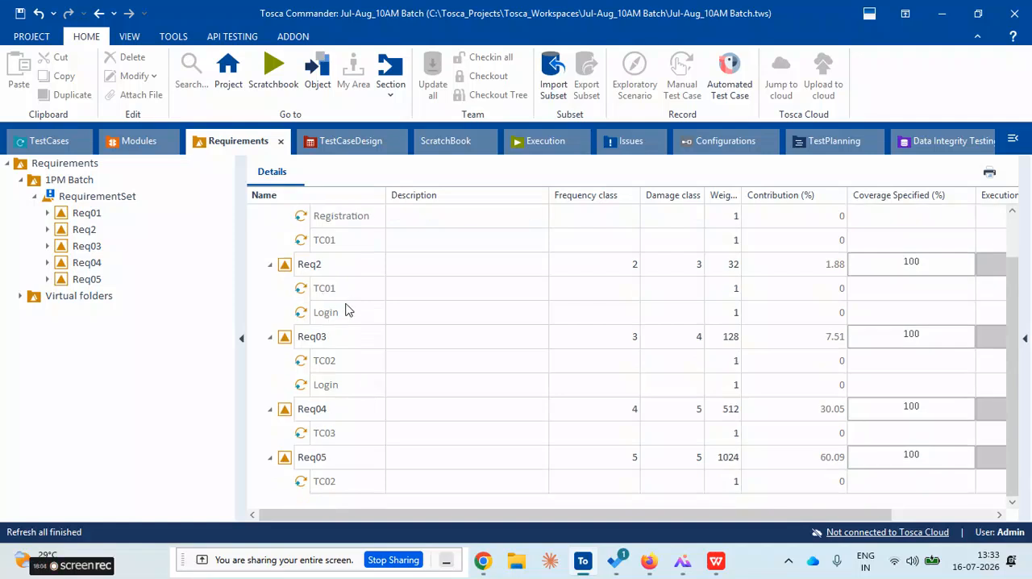
click(314, 317)
click(315, 266)
click(313, 388)
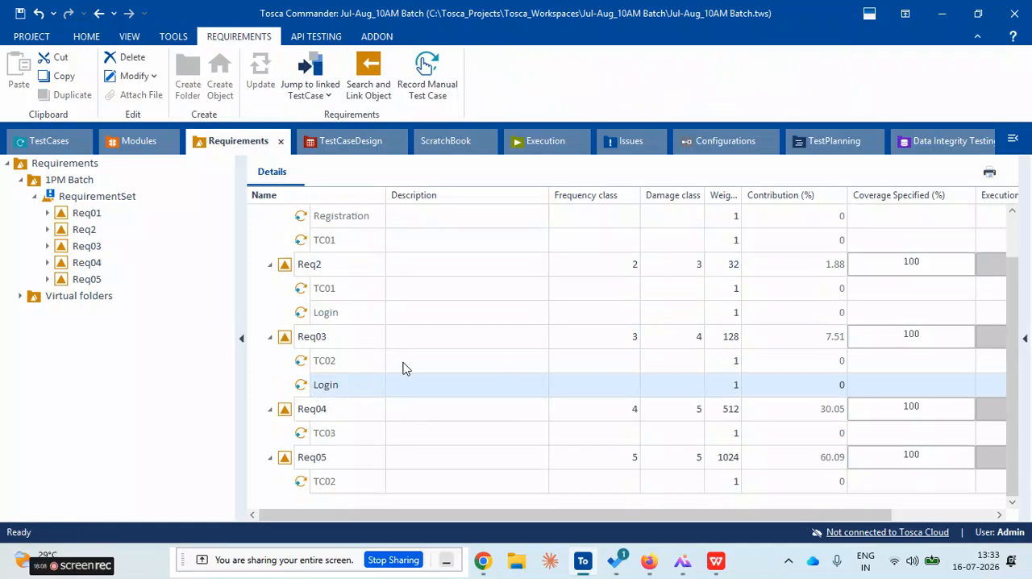
Update the outdated values of the RequirementSet to recalculate the contributions of the linked test cases
scroll(733, 378, up, 2)
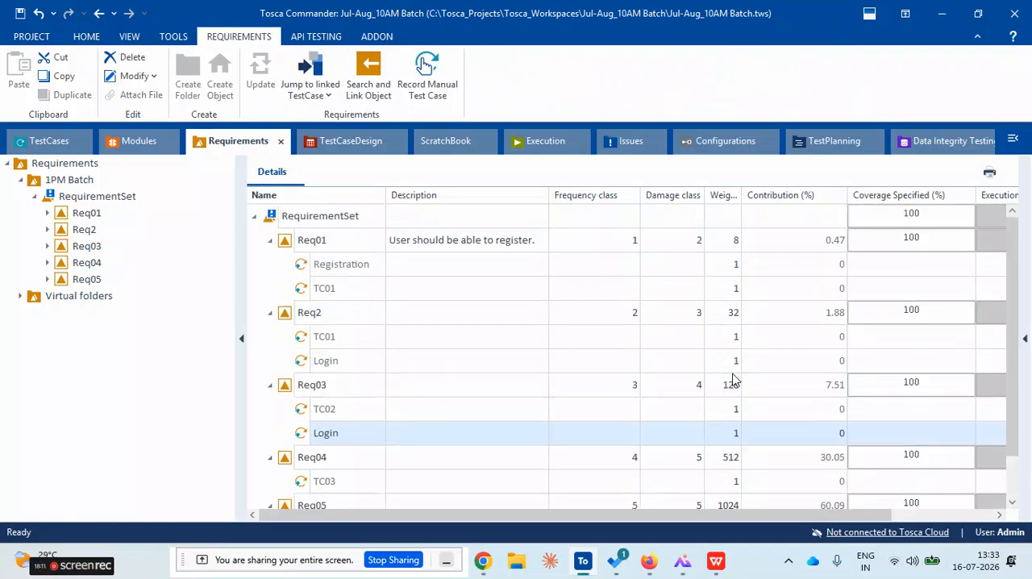
scroll(376, 384, down, 2)
scroll(375, 385, up, 2)
right_click(273, 221)
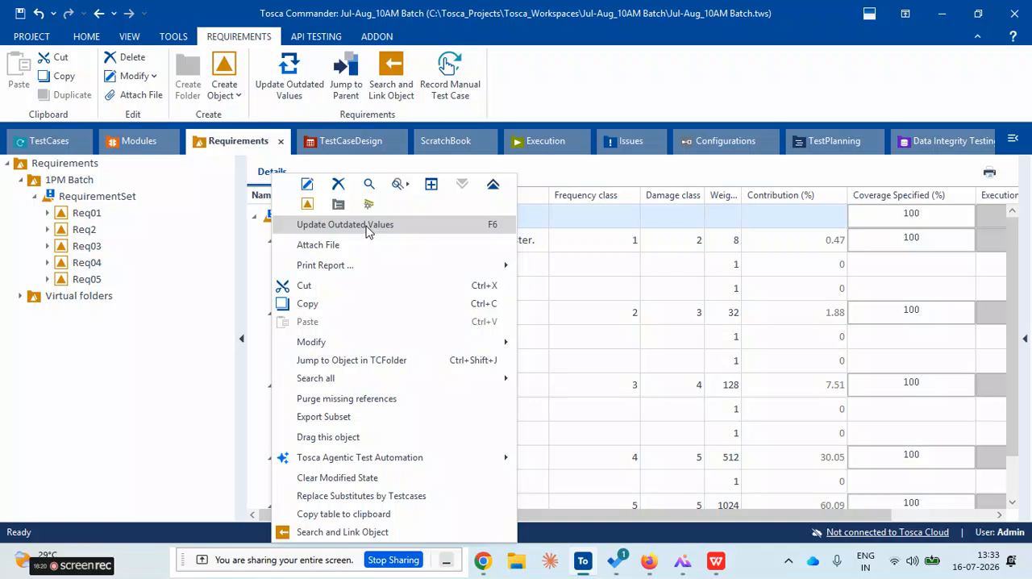
click(638, 313)
scroll(454, 367, down, 2)
scroll(451, 368, up, 2)
scroll(451, 369, up, 2)
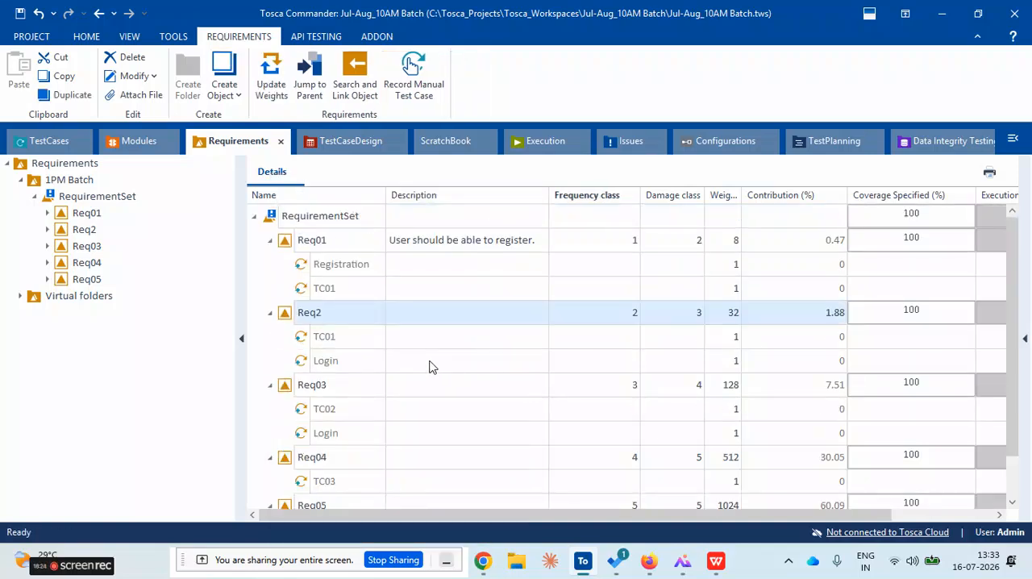
right_click(278, 217)
click(352, 225)
click(461, 336)
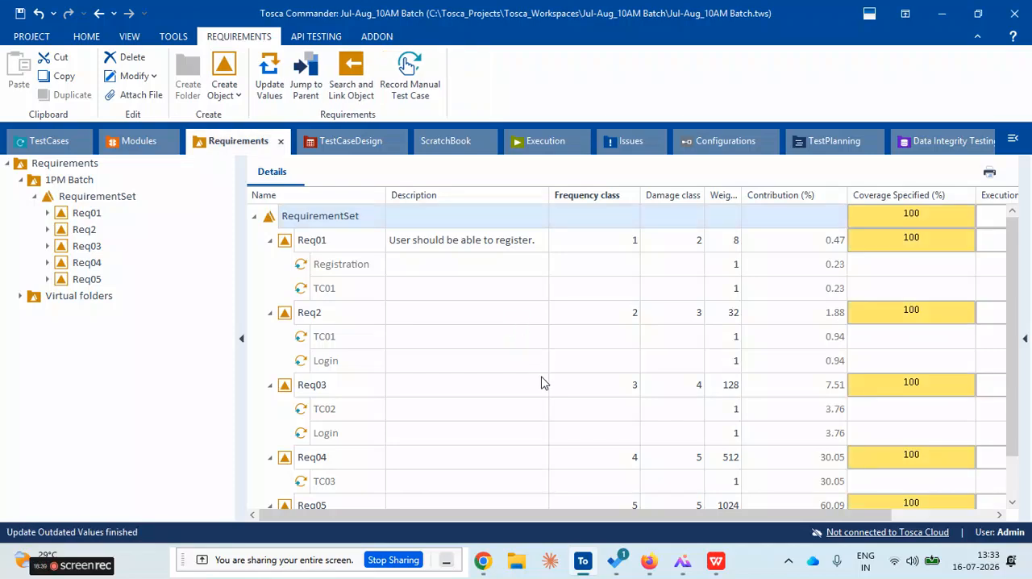
Examine how the contribution of requirement Req01 is divided between its linked Registration and TC01 test cases
scroll(542, 383, down, 1)
scroll(549, 379, up, 1)
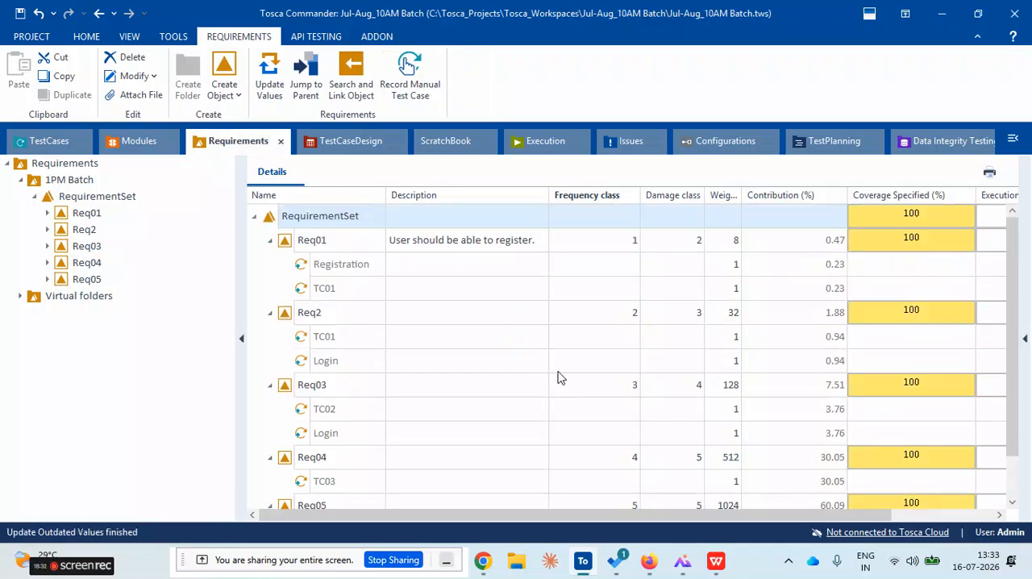
click(284, 246)
click(272, 240)
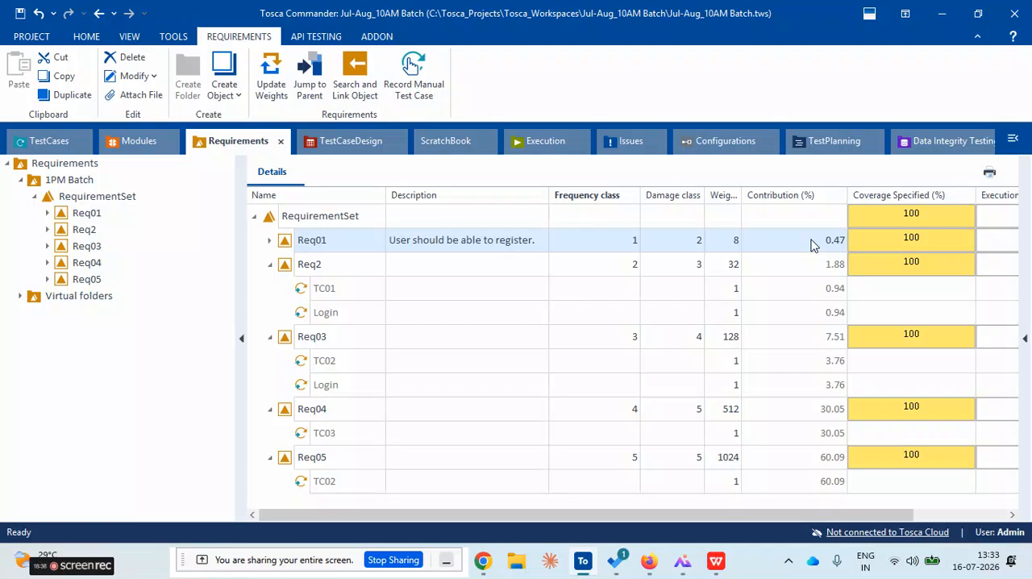
click(271, 240)
click(343, 267)
click(349, 287)
click(355, 271)
click(378, 288)
click(766, 265)
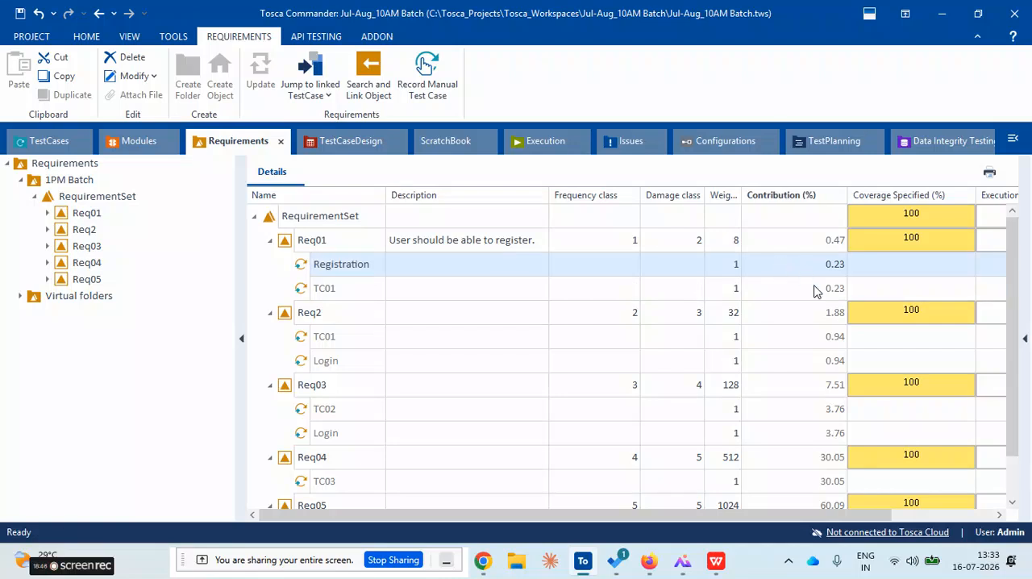
click(811, 240)
click(834, 266)
click(834, 288)
click(830, 267)
click(831, 289)
Link test case TC03 to requirement Req05 as its second test case
scroll(799, 345, down, 1)
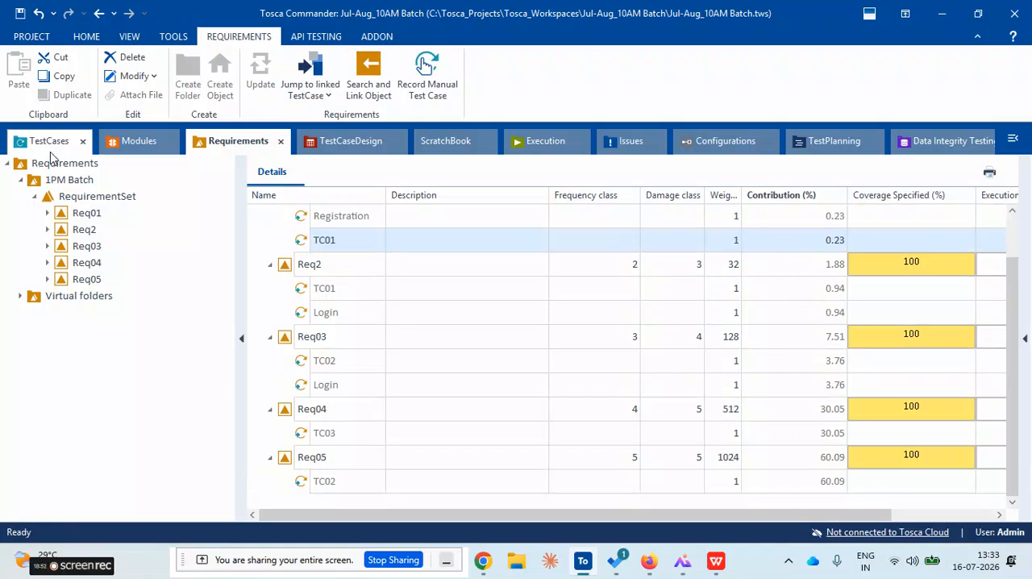
click(296, 463)
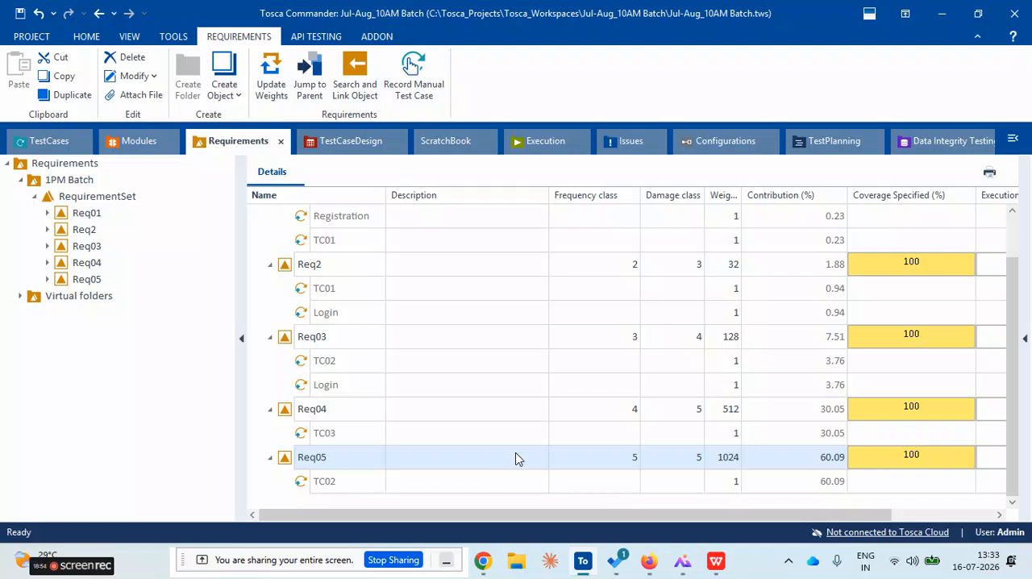
click(71, 145)
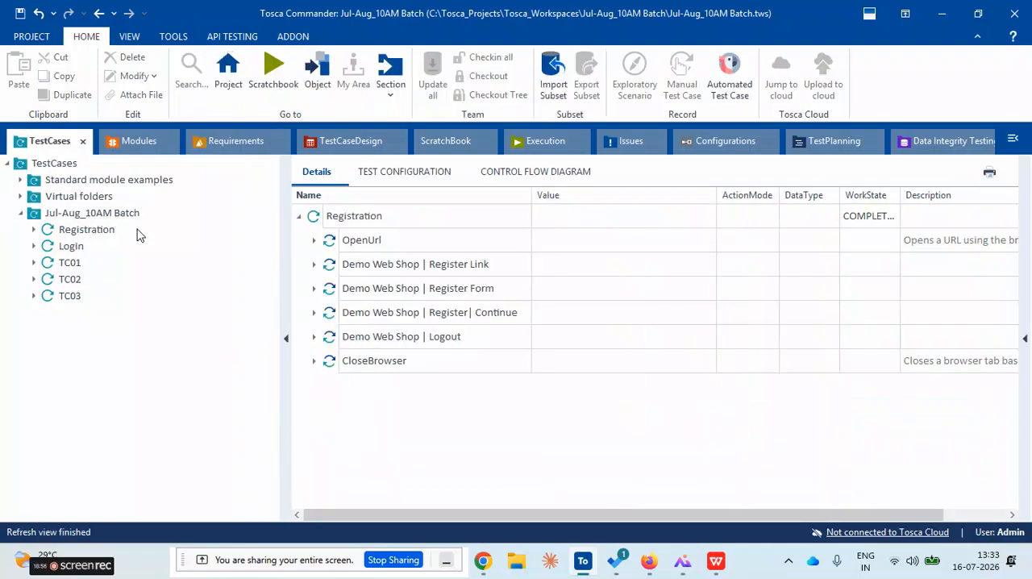
drag(45, 300, 316, 467)
scroll(429, 444, down, 1)
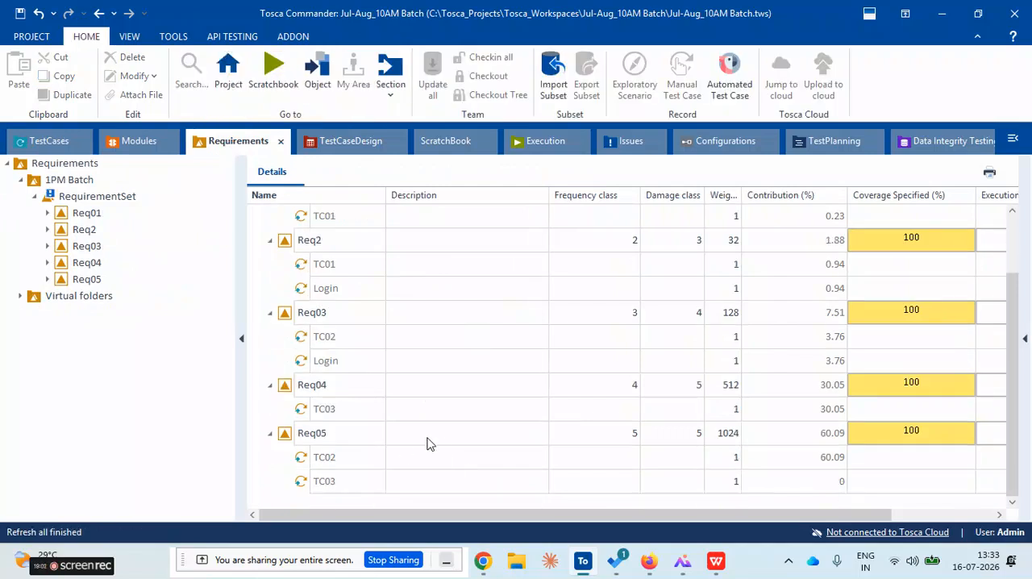
Run Update Outdated Values on the RequirementSet again to include the new TC03 link under Req05
scroll(346, 362, up, 3)
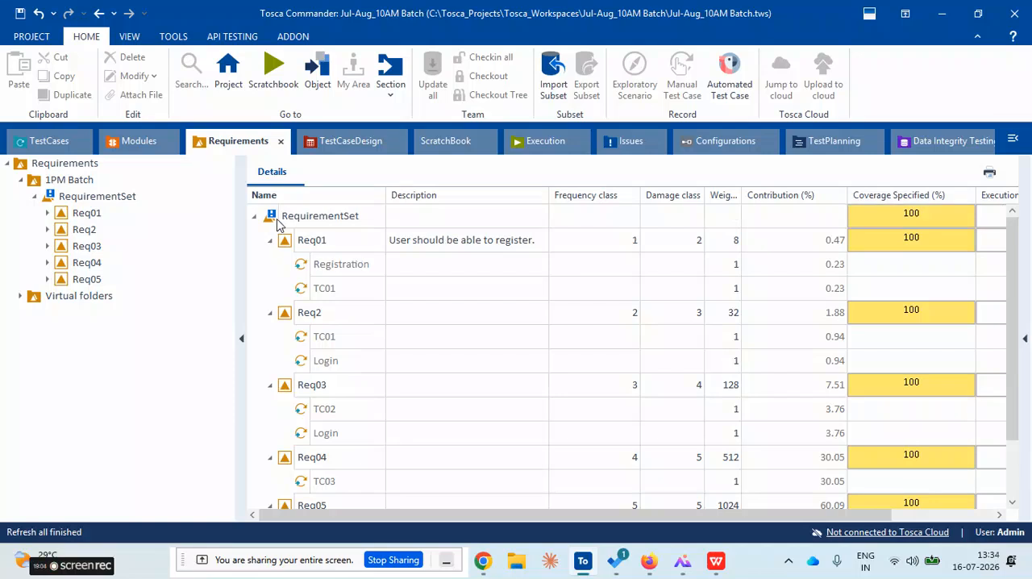
scroll(325, 288, down, 3)
scroll(325, 288, up, 3)
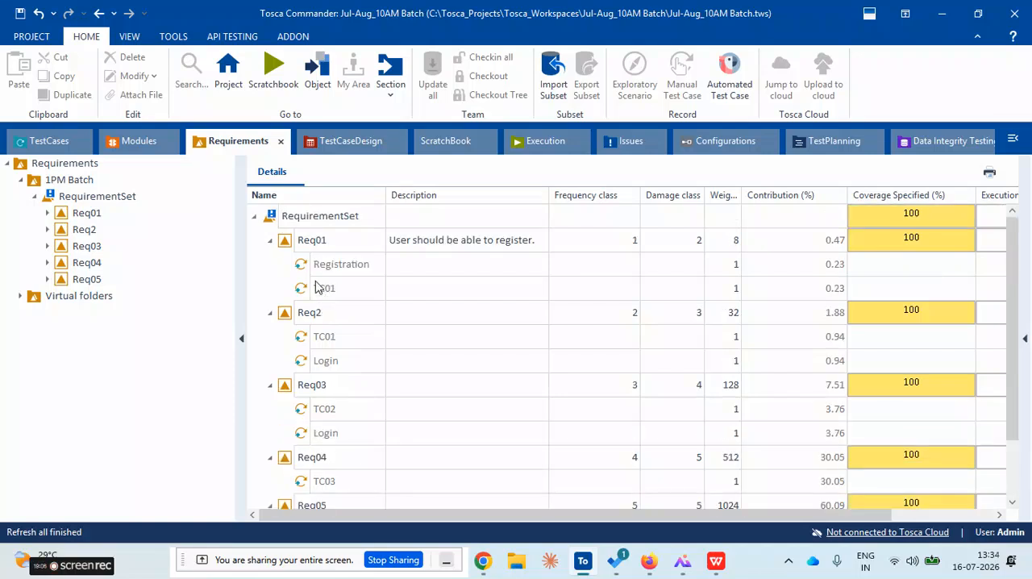
right_click(274, 222)
click(348, 225)
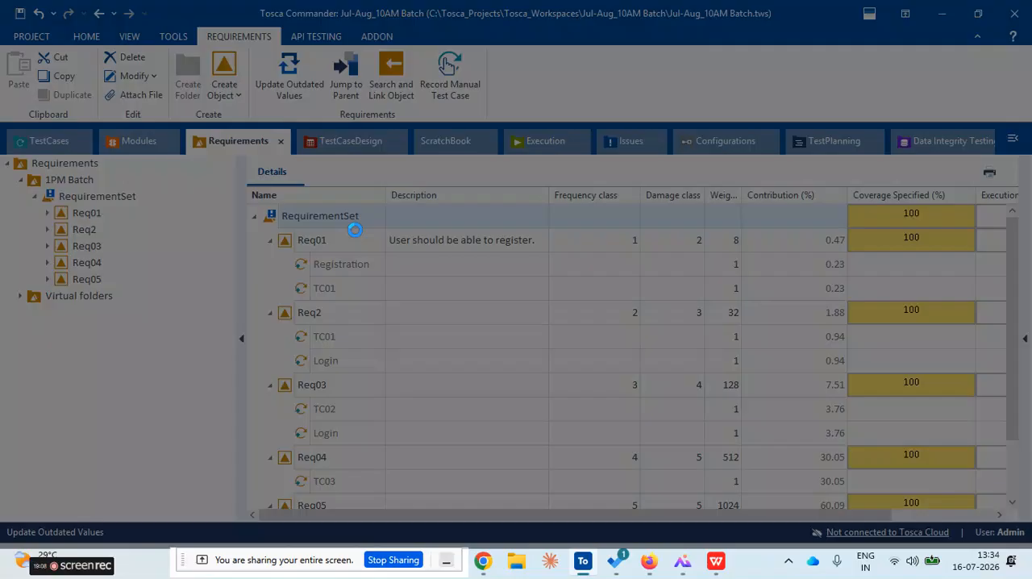
click(495, 334)
scroll(537, 417, down, 3)
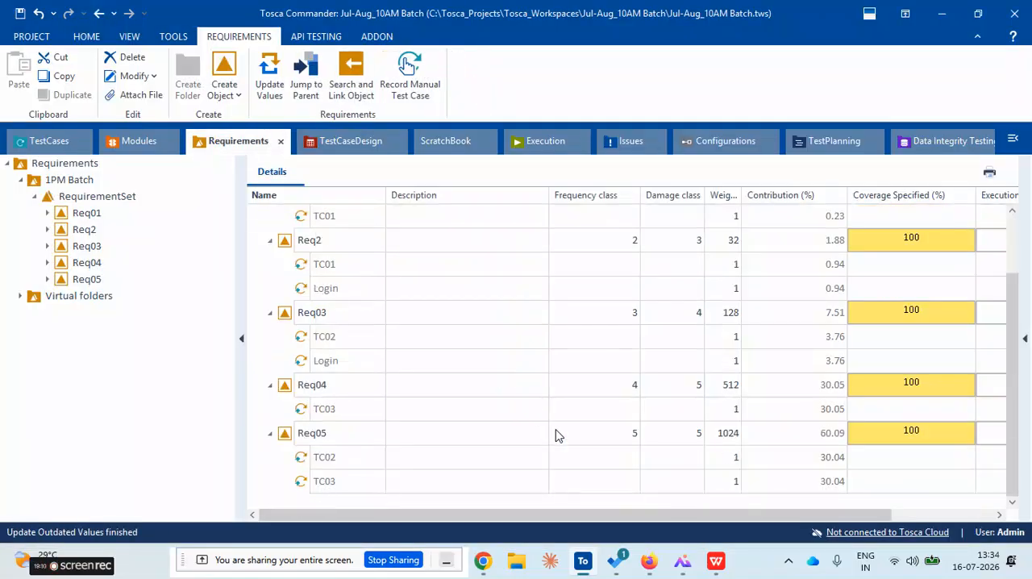
Compare the contribution percentages of test cases TC02 and TC03 under requirement Req05
click(819, 462)
click(811, 459)
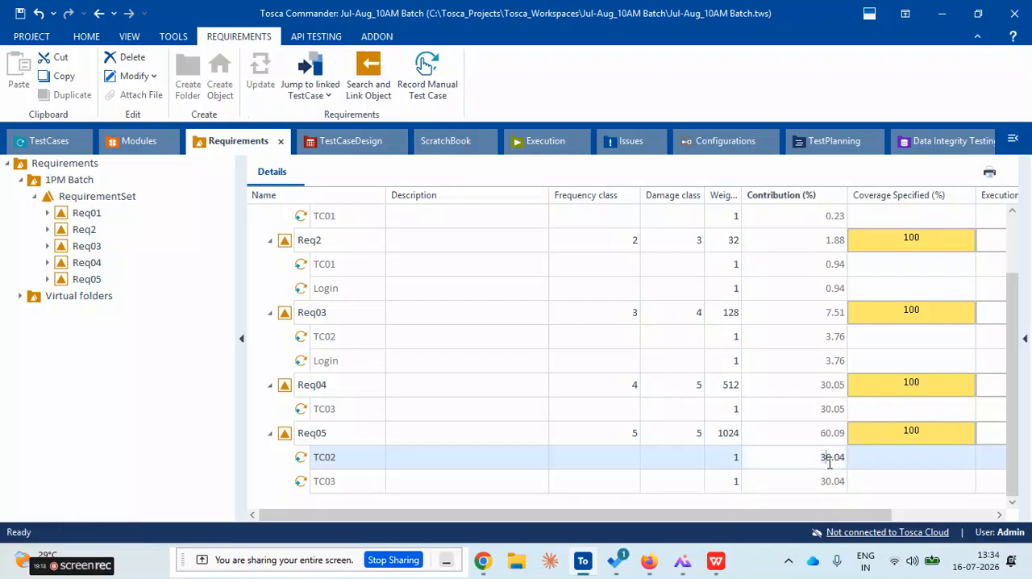
click(816, 484)
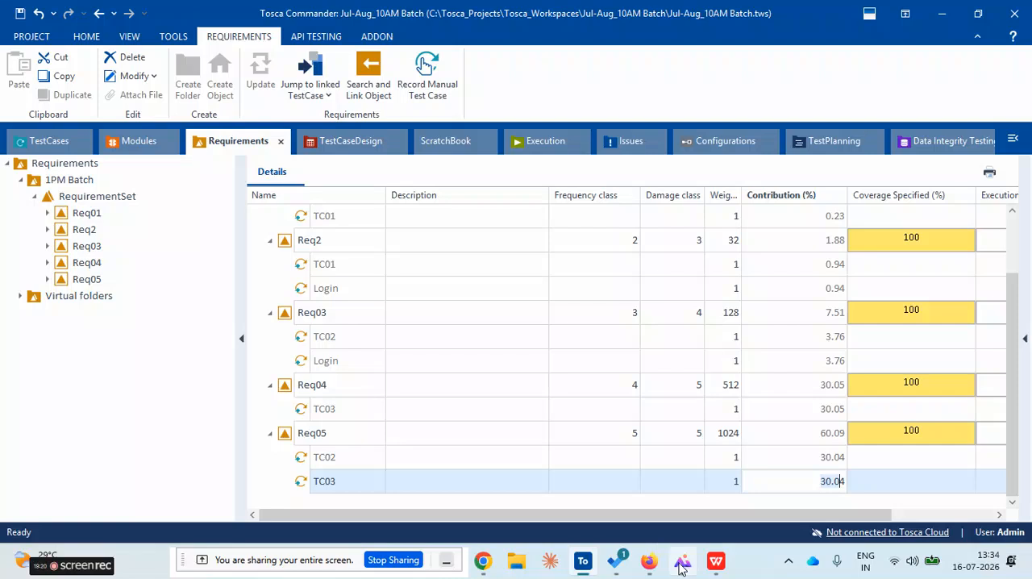
click(559, 396)
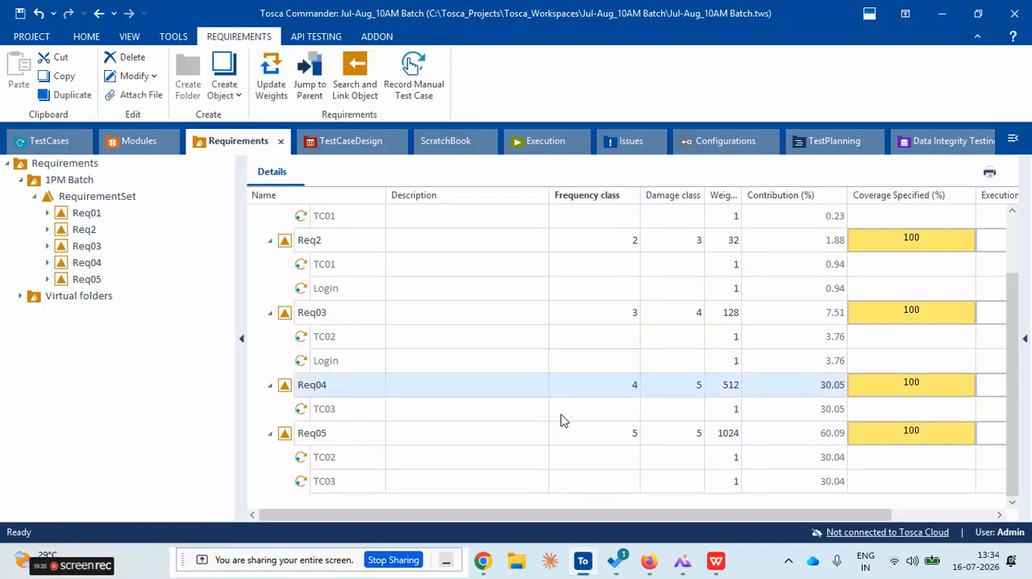
click(562, 413)
click(816, 484)
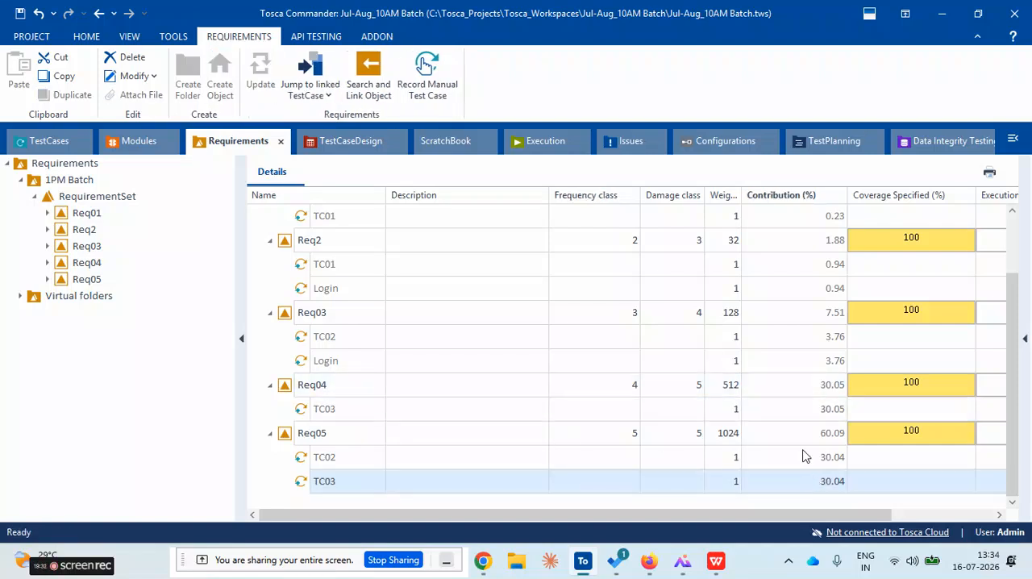
click(806, 458)
click(799, 484)
click(802, 467)
click(806, 483)
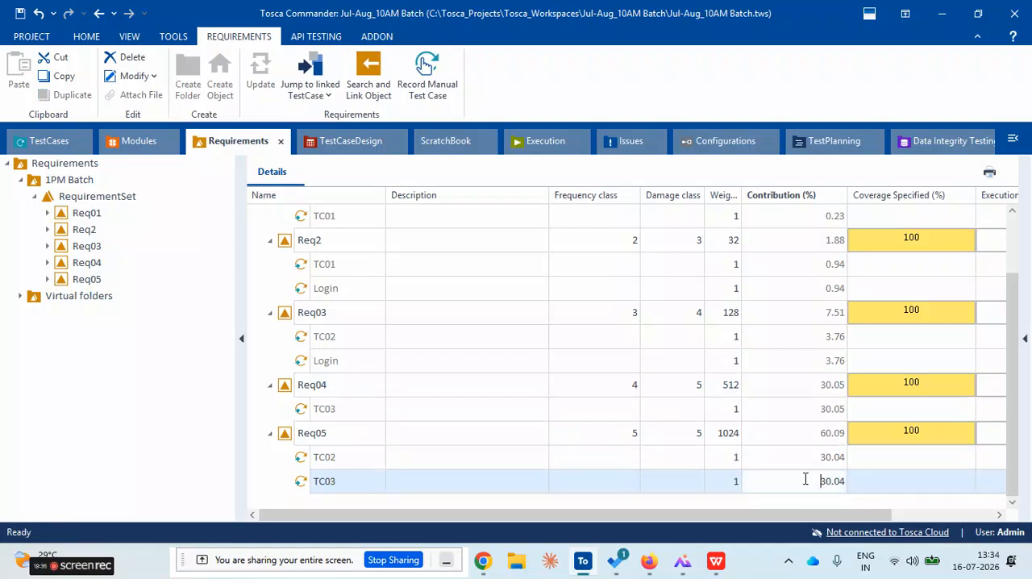
click(337, 466)
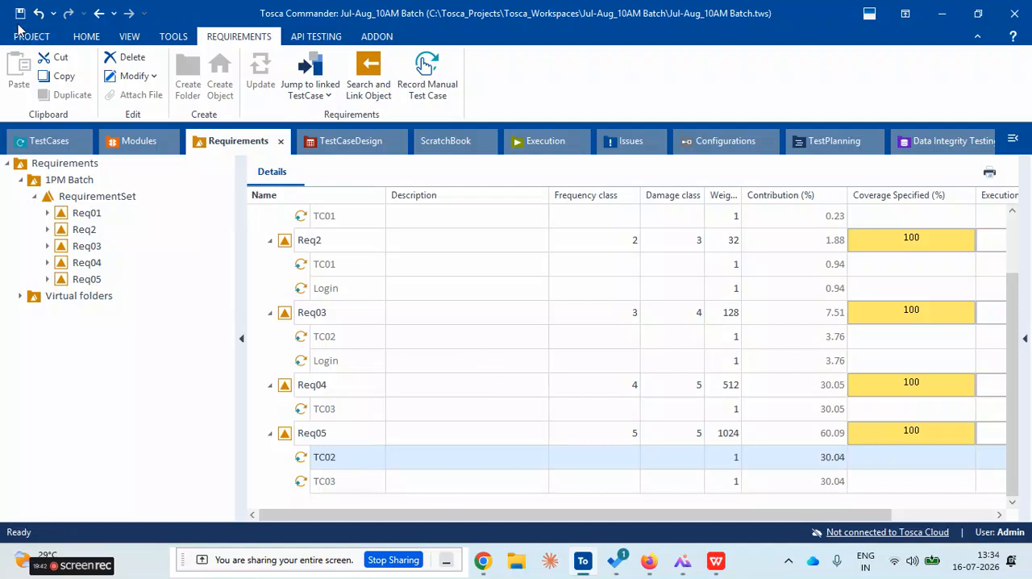
Widen the Weight column until its full heading shows and slightly narrow the Description column
click(738, 391)
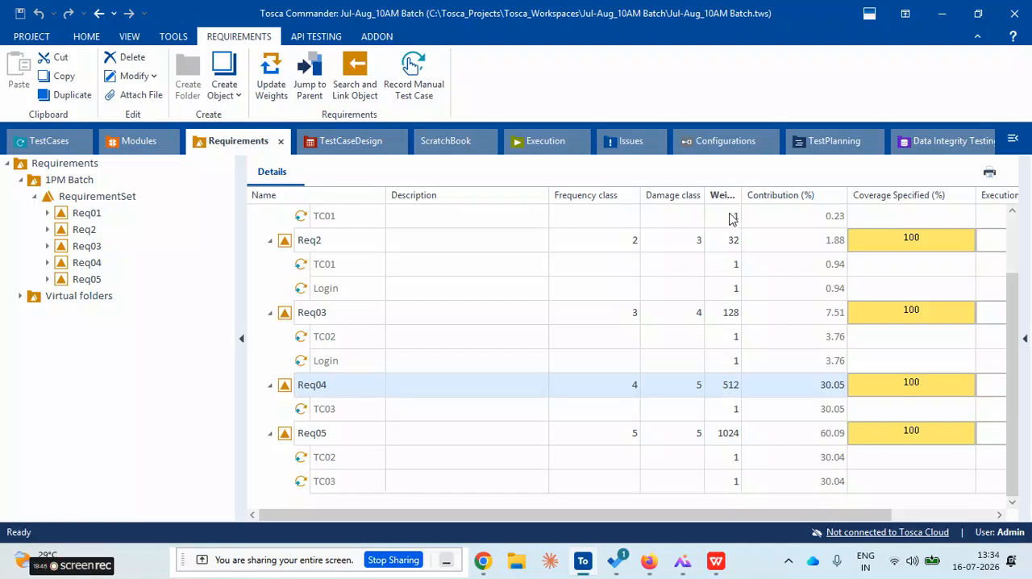
drag(743, 198, 756, 198)
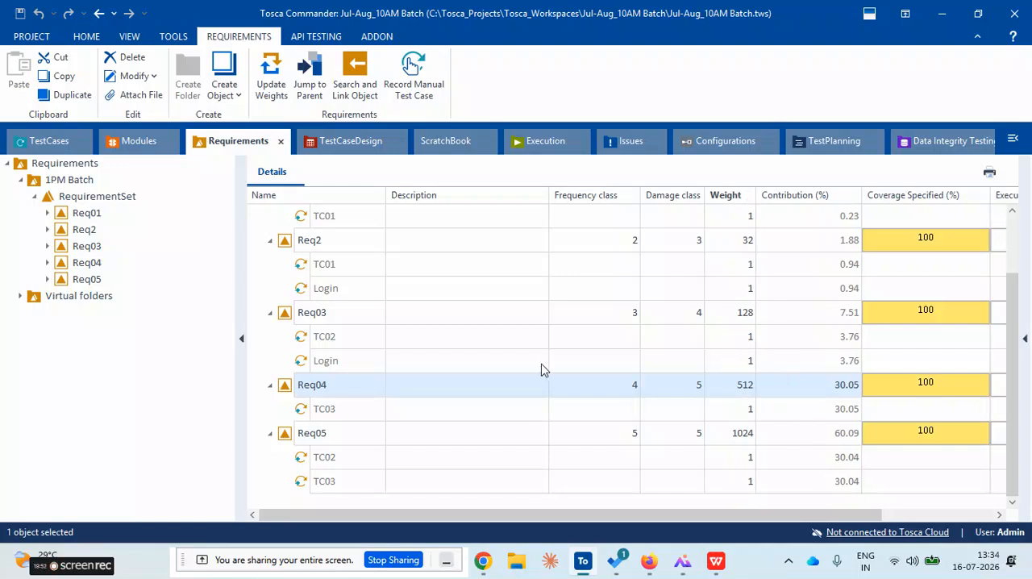
drag(548, 199, 535, 199)
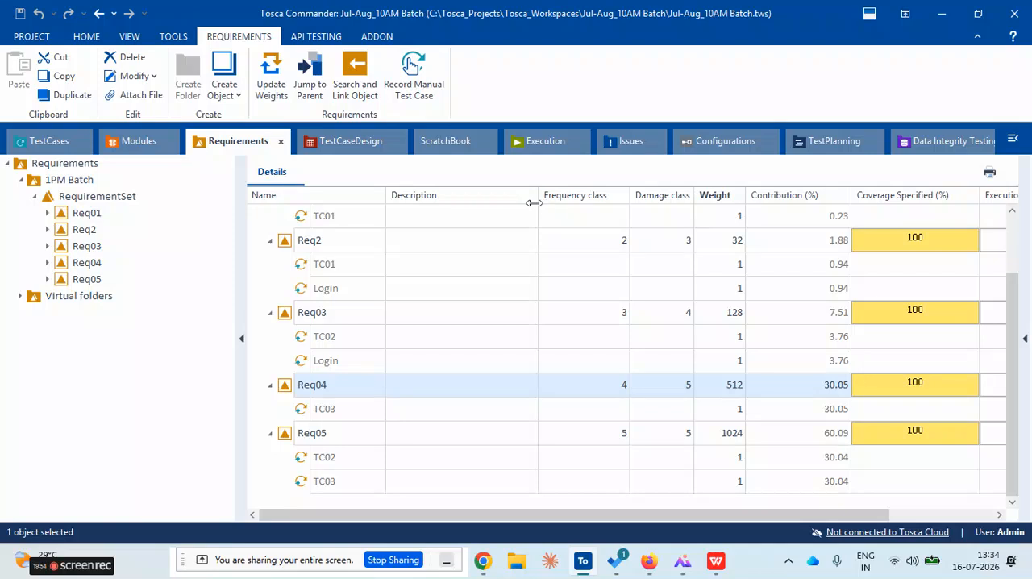
Switch to the Tosca requirements mind map image and review the "Links drive coverage calculation" point under Linking Test Cases
click(688, 571)
scroll(281, 347, up, 3)
drag(281, 348, 376, 307)
scroll(372, 334, up, 1)
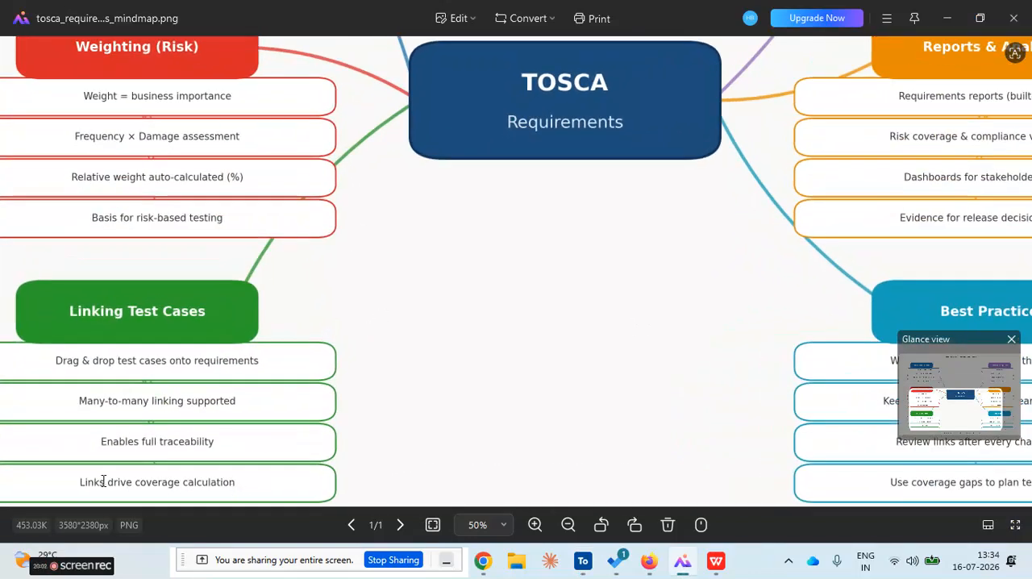
drag(84, 483, 289, 480)
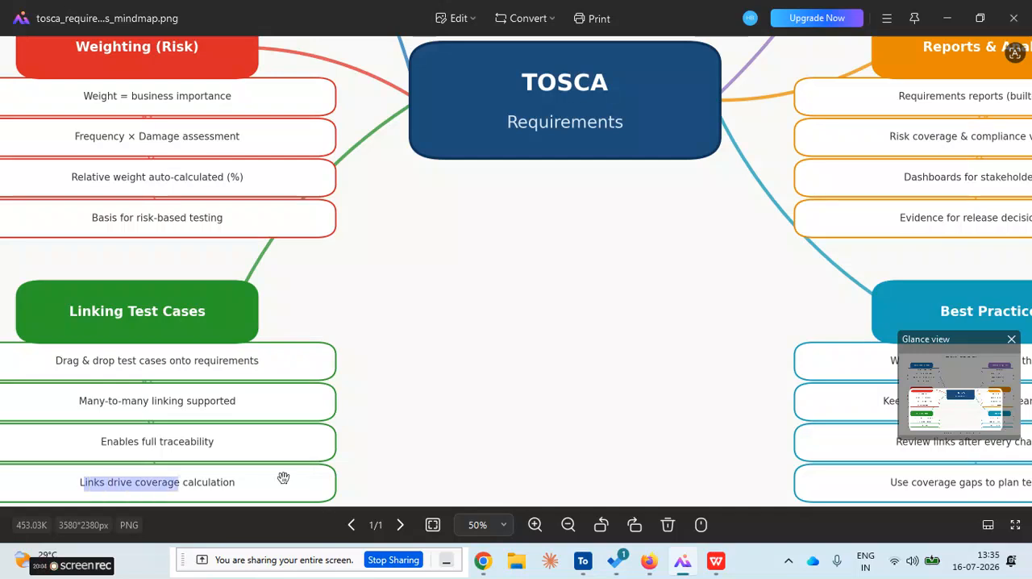
click(549, 398)
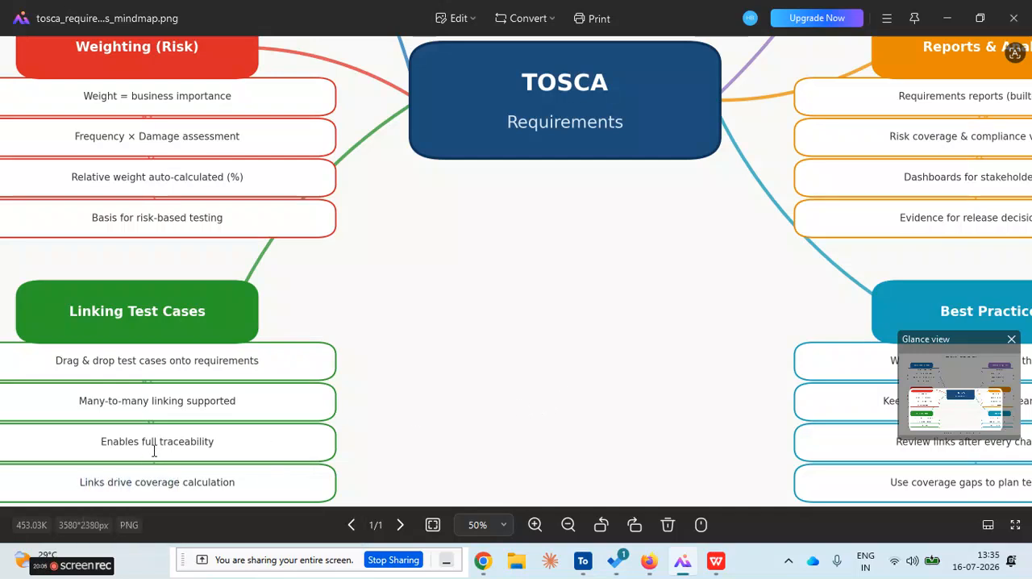
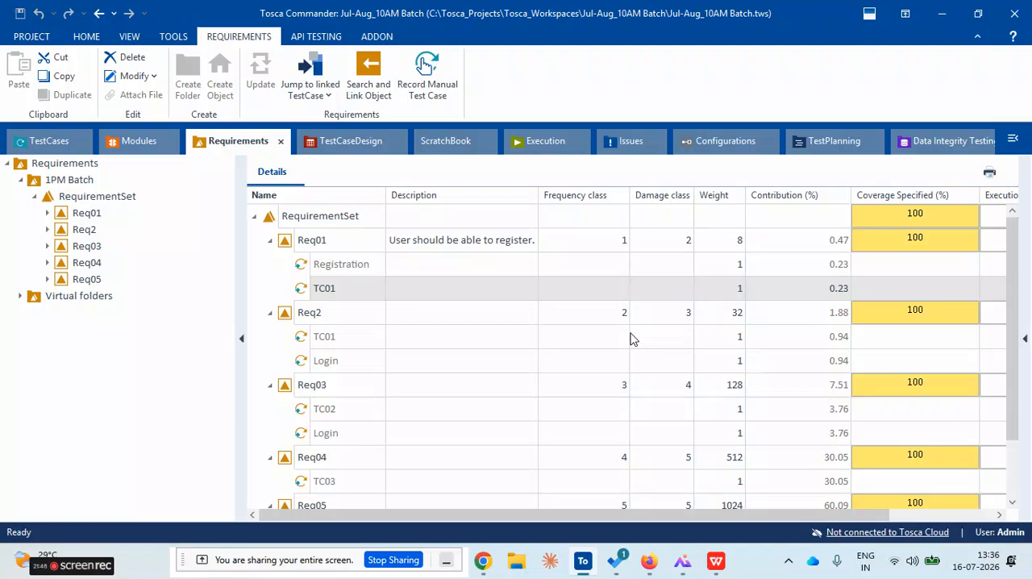
Switch to the requirements mind map image and review the Reports & Analysis branch, highlighting "Evidence for release decisions"
click(684, 568)
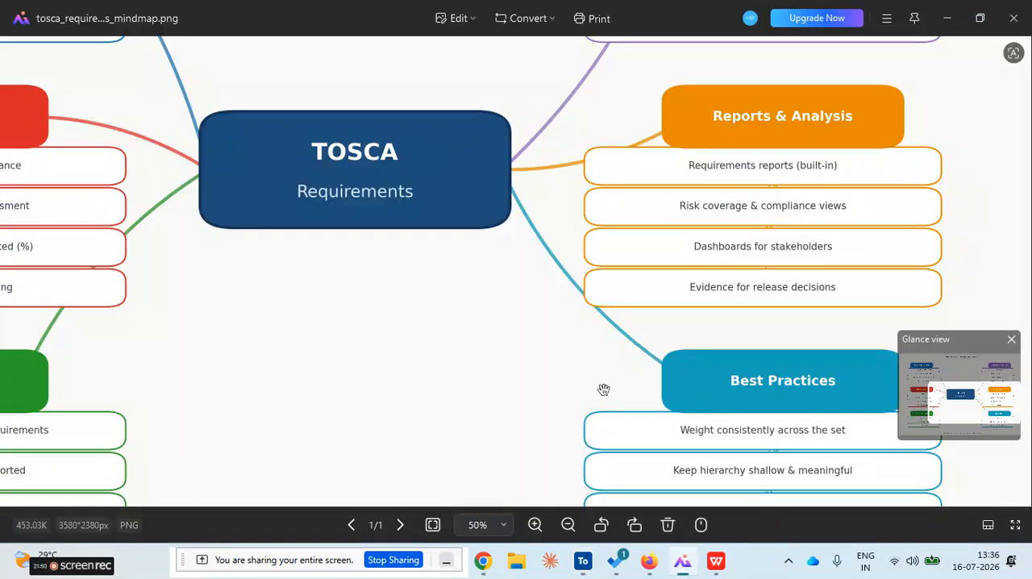
drag(603, 387, 549, 300)
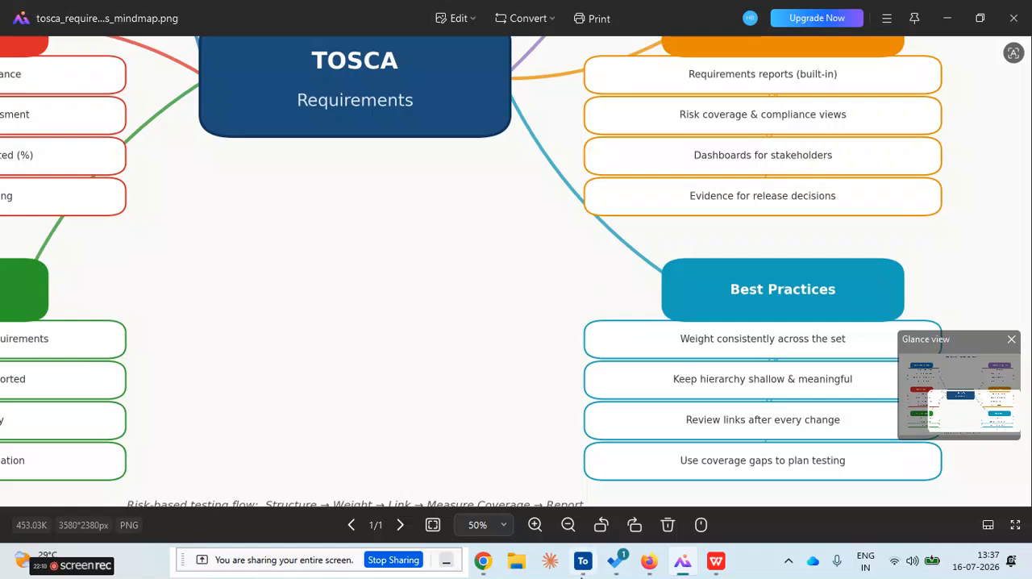
click(585, 562)
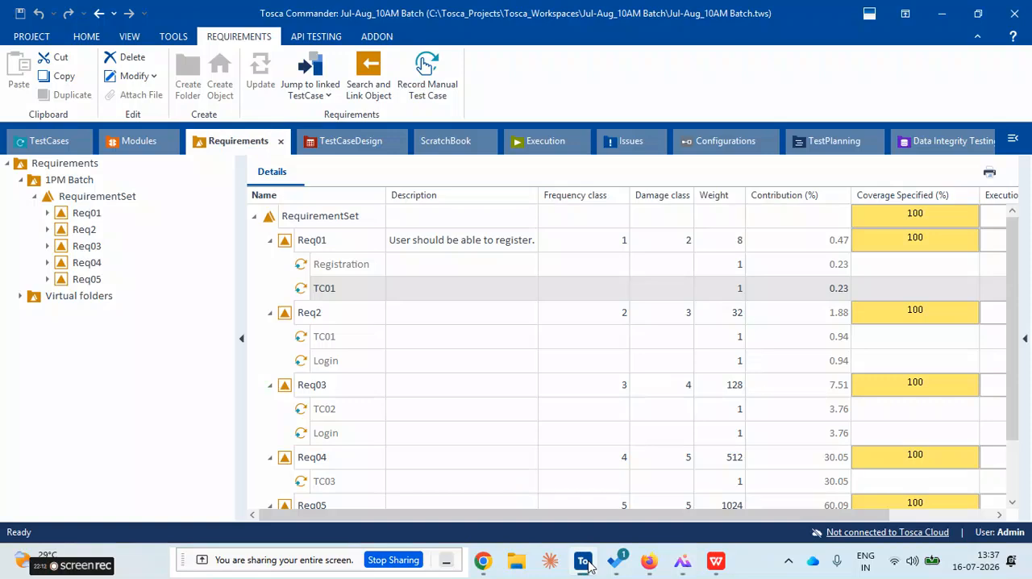
click(585, 562)
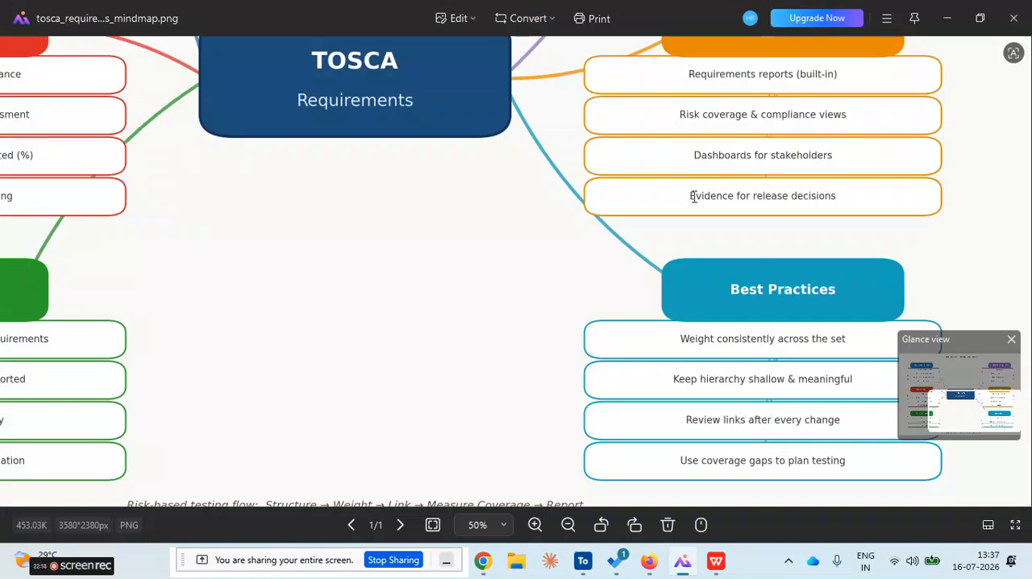
drag(692, 196, 855, 193)
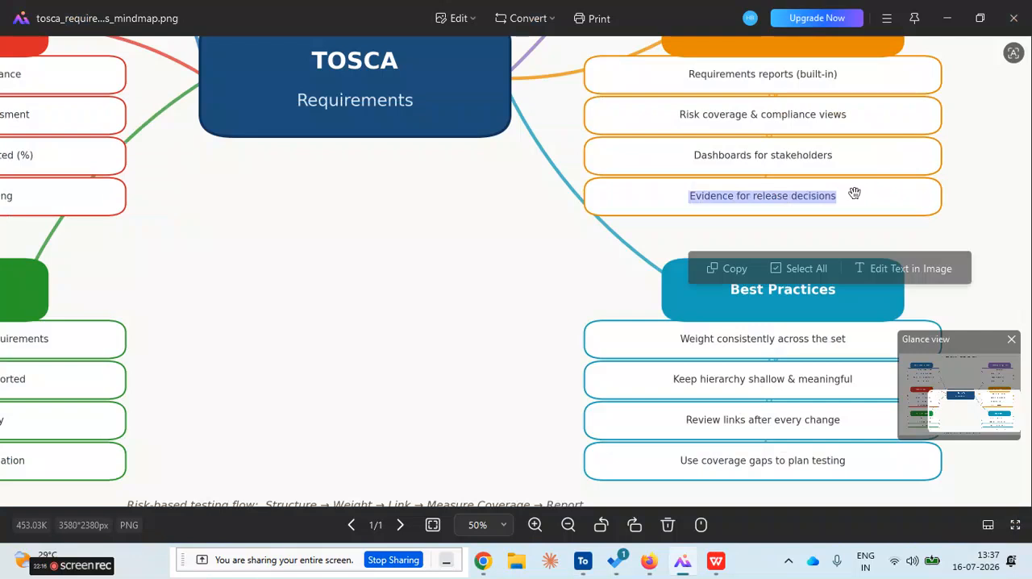
click(519, 280)
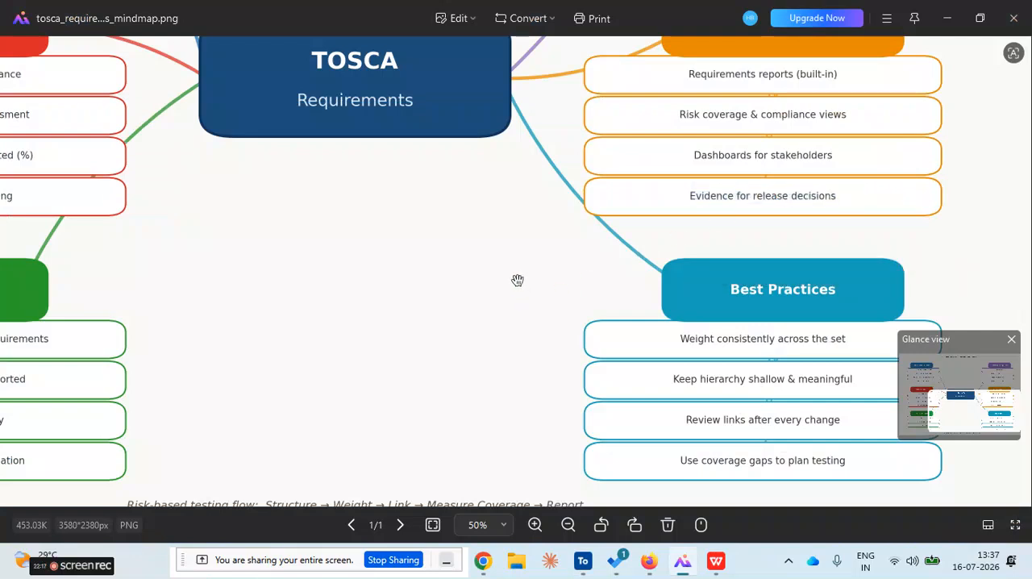
Check the requirements table in Tosca Commander, return to the mind map and review its Best Practices branch up close
click(584, 562)
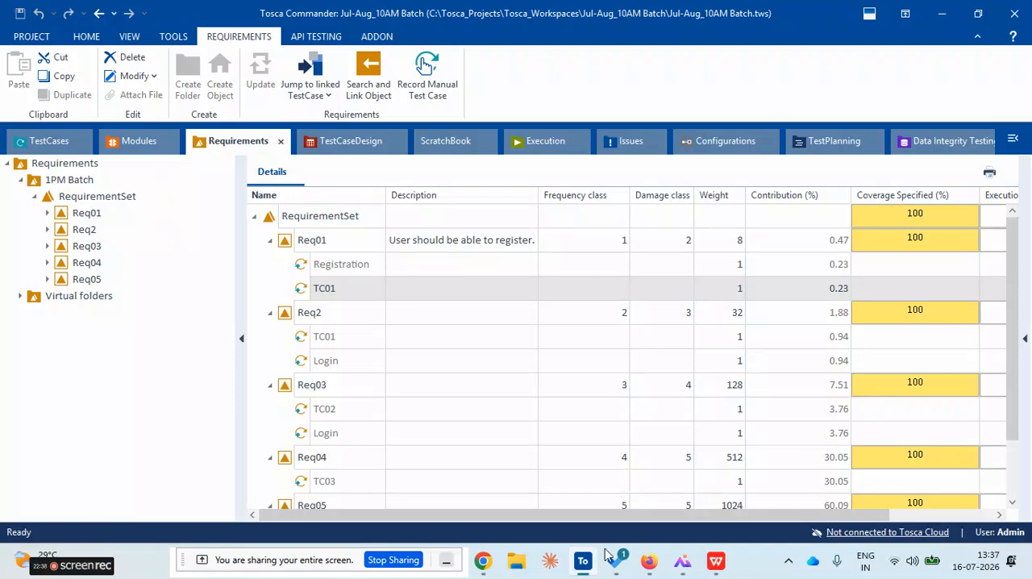
click(683, 562)
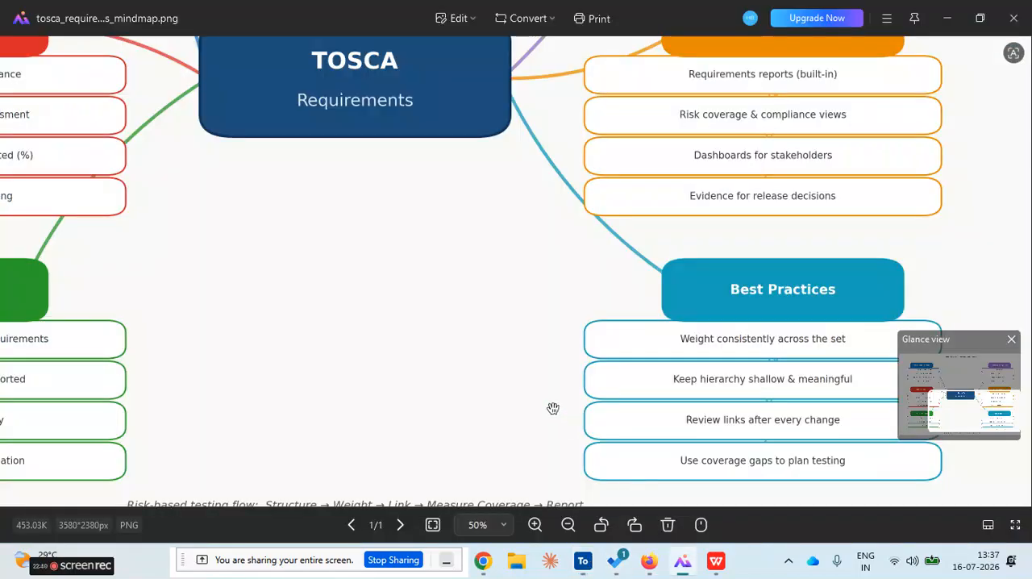
drag(529, 424, 241, 102)
scroll(482, 294, down, 2)
scroll(472, 306, up, 3)
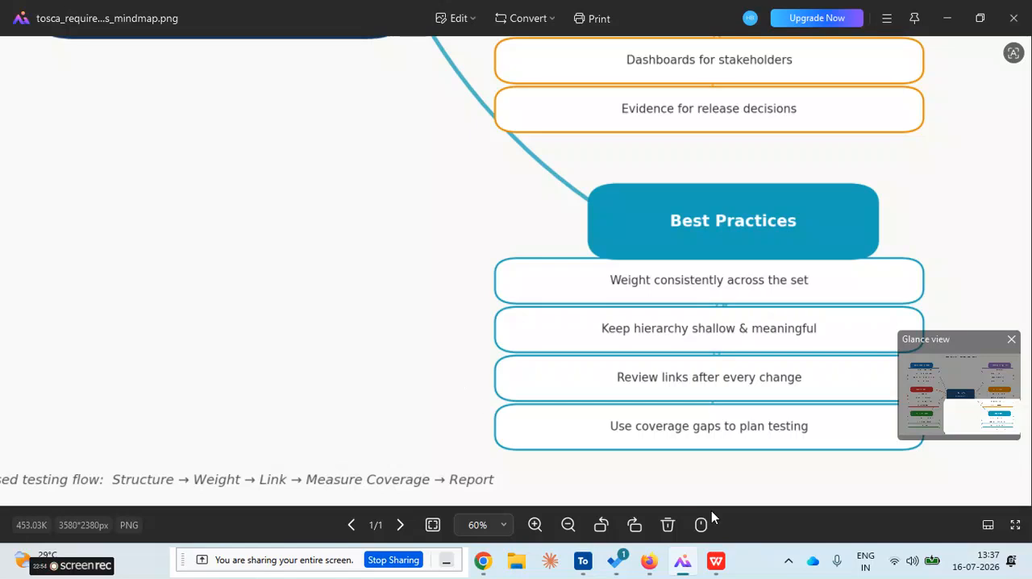
Switch back to Tosca Commander, look at Req01's frequency class and collapse its linked test cases in the details table
click(682, 566)
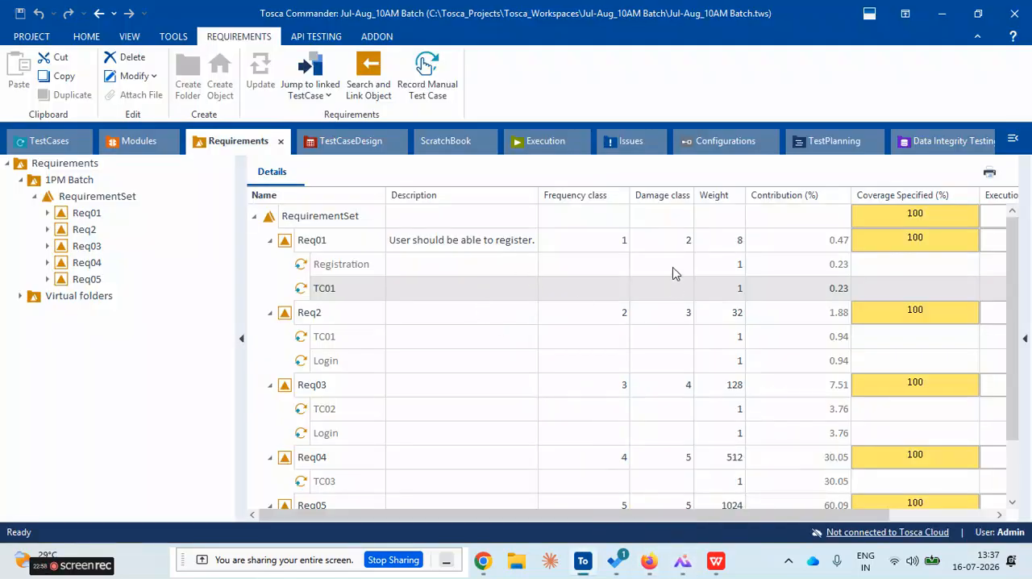
click(616, 240)
click(614, 239)
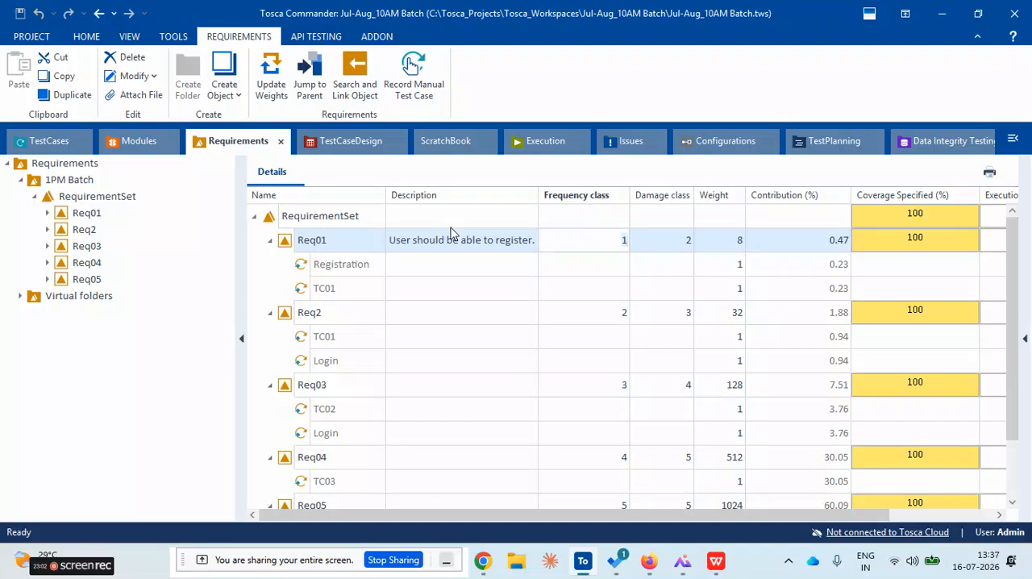
click(271, 241)
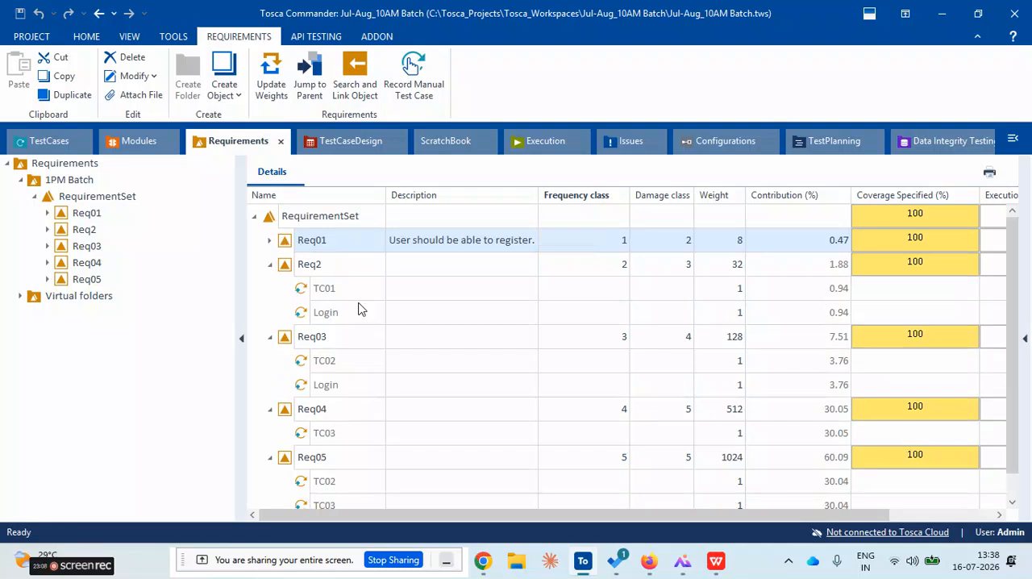
Compare the frequency and damage classes of Req01, Req2 and Req03 in the details table for consistent weighting
click(658, 243)
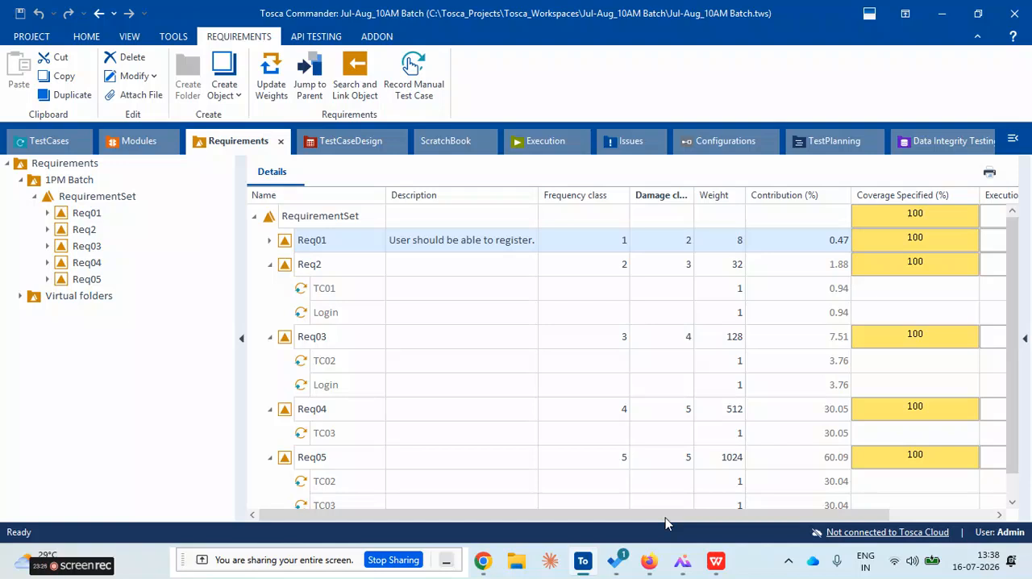
click(619, 240)
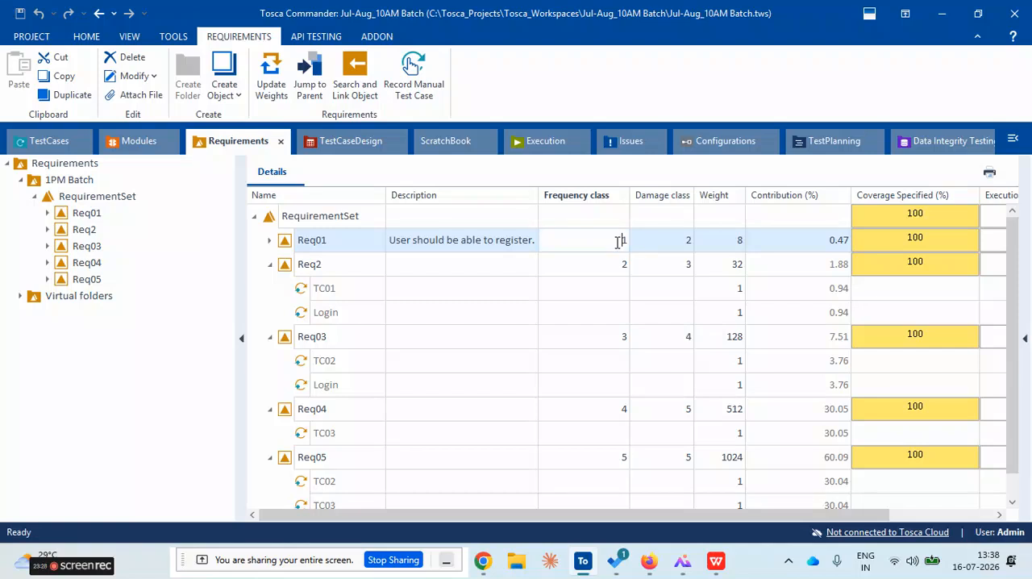
click(681, 246)
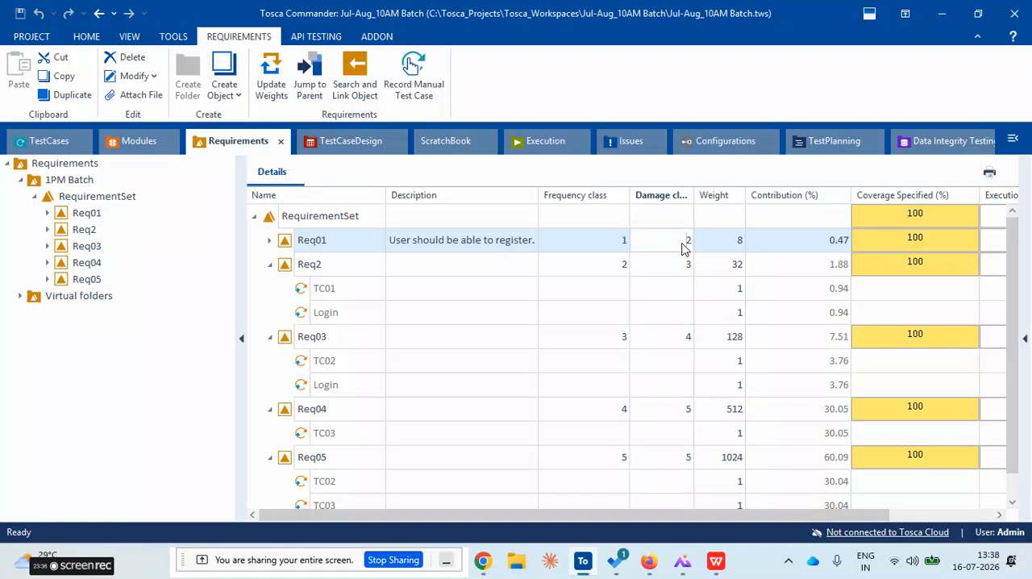
click(675, 267)
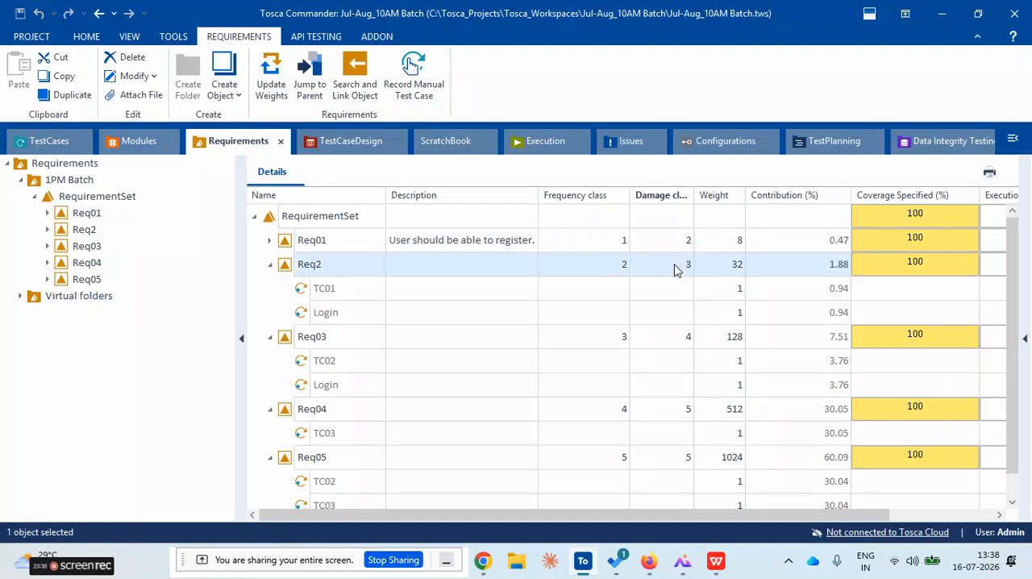
click(610, 244)
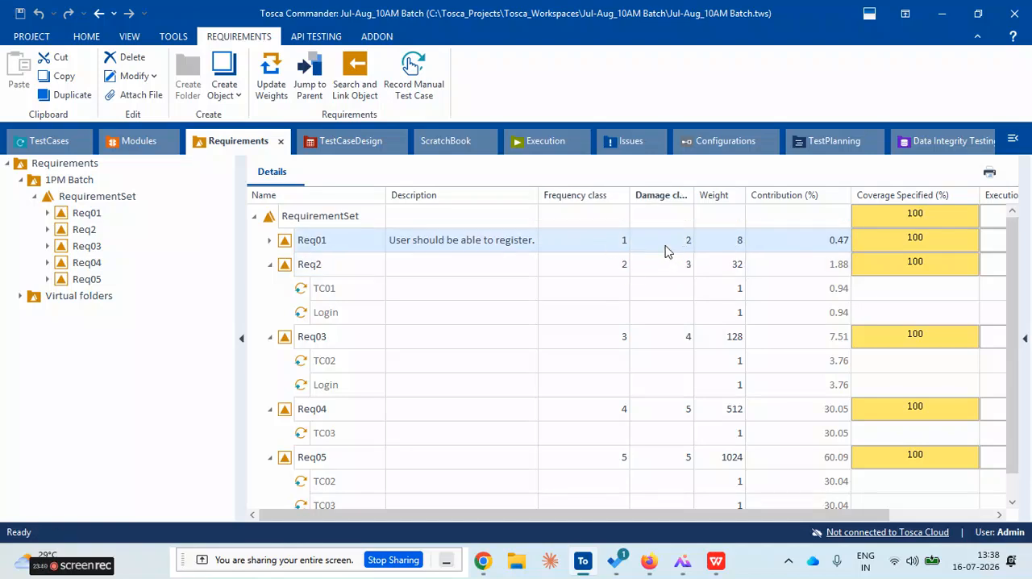
click(618, 339)
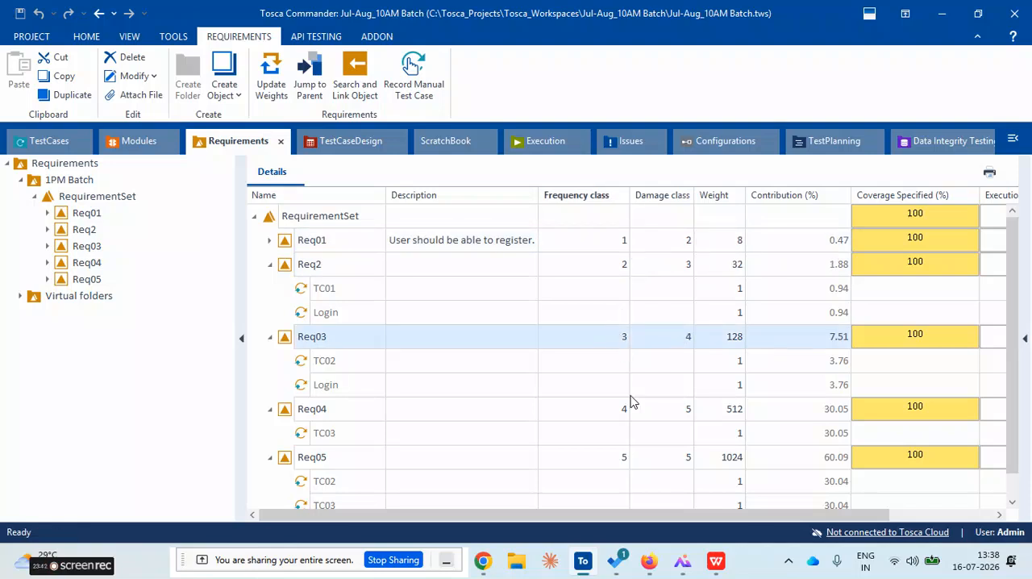
Switch to the mind map and examine the Best Practices points on consistent weighting and a shallow hierarchy
click(583, 563)
click(583, 563)
click(683, 560)
scroll(639, 420, up, 3)
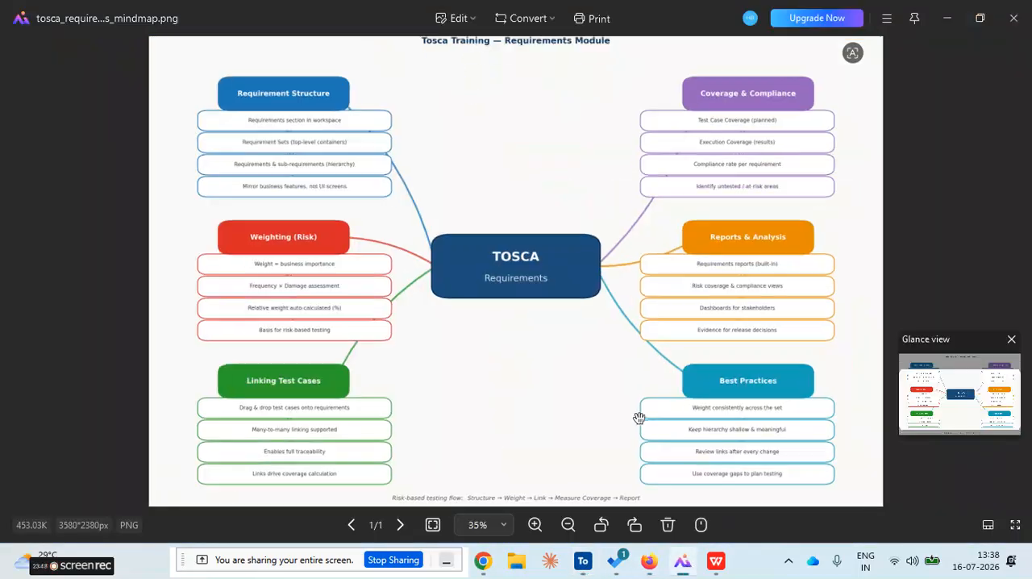
drag(639, 419, 495, 256)
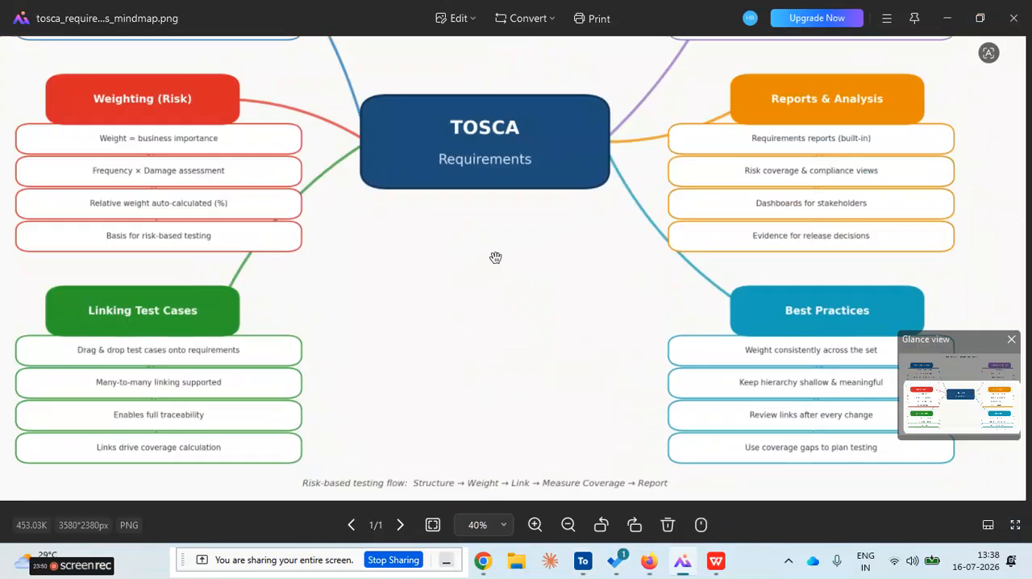
scroll(569, 383, up, 1)
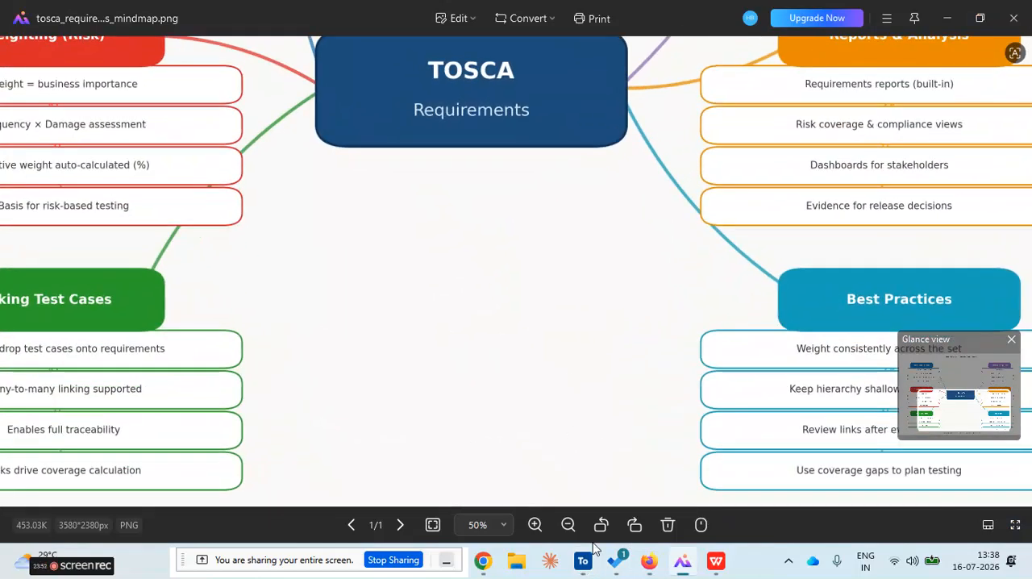
Switch to Tosca Commander and collapse the Req2 and Req03 rows, leaving Req01 collapsed as well
click(575, 569)
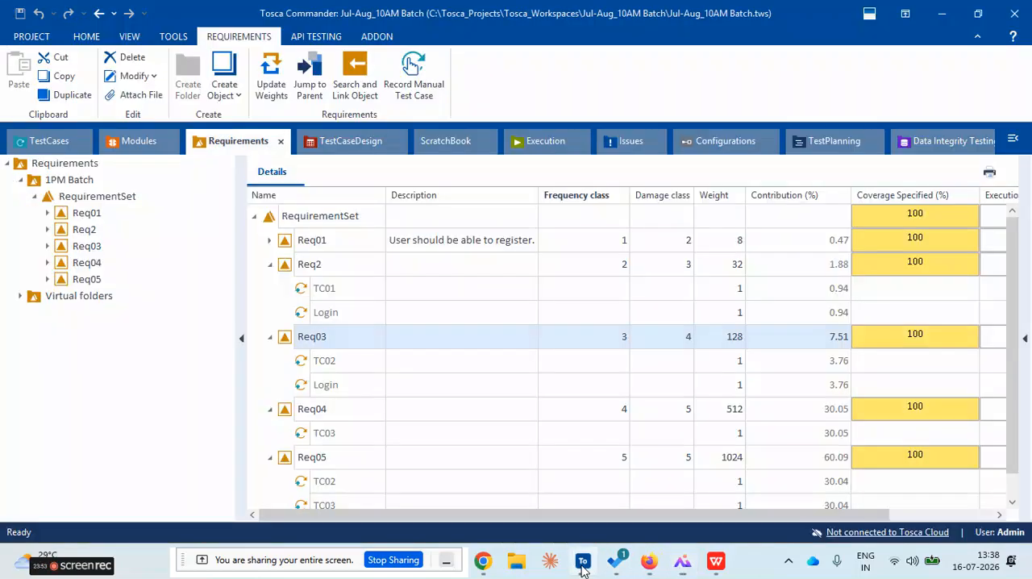
click(270, 265)
click(270, 241)
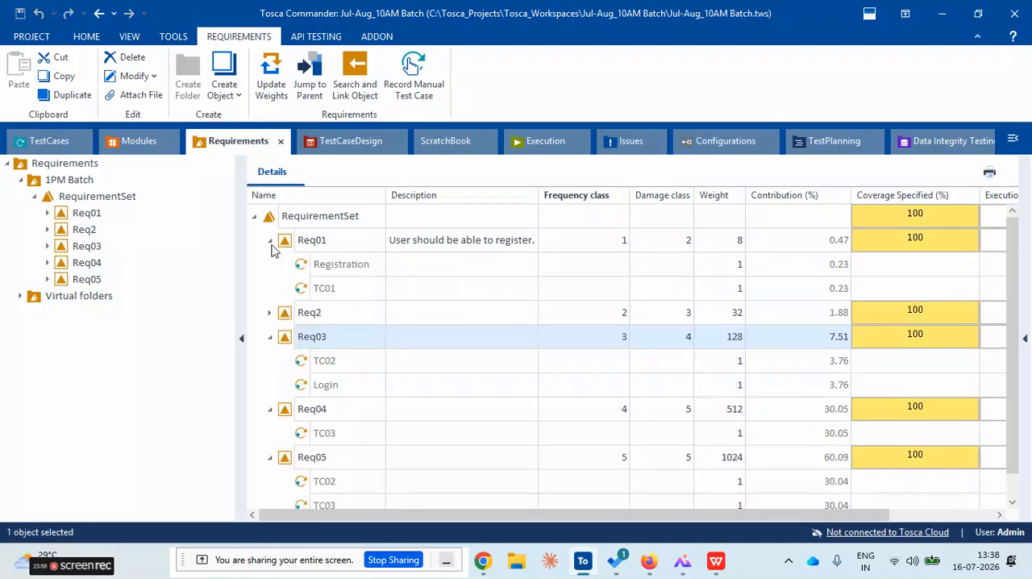
click(271, 244)
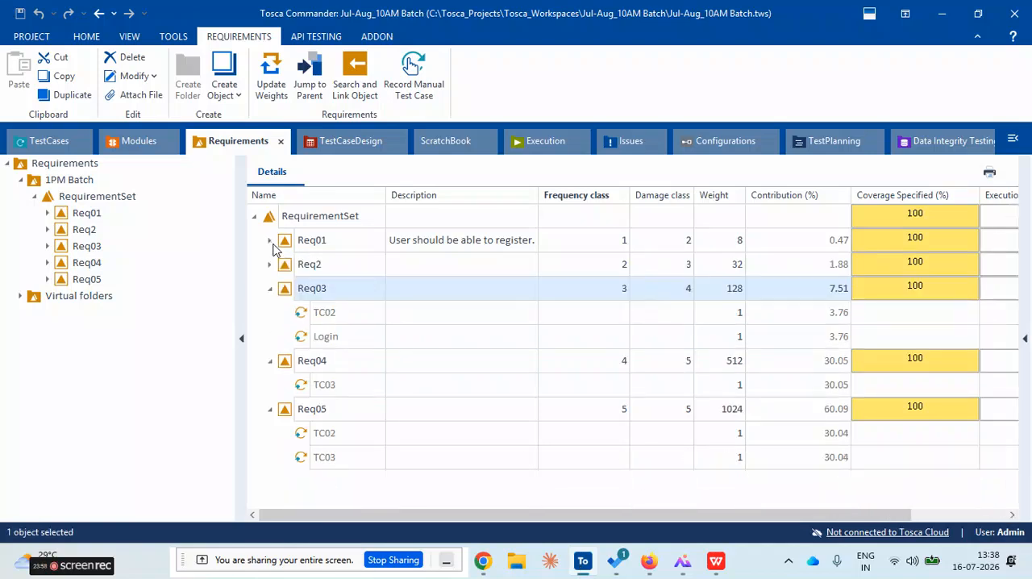
click(270, 289)
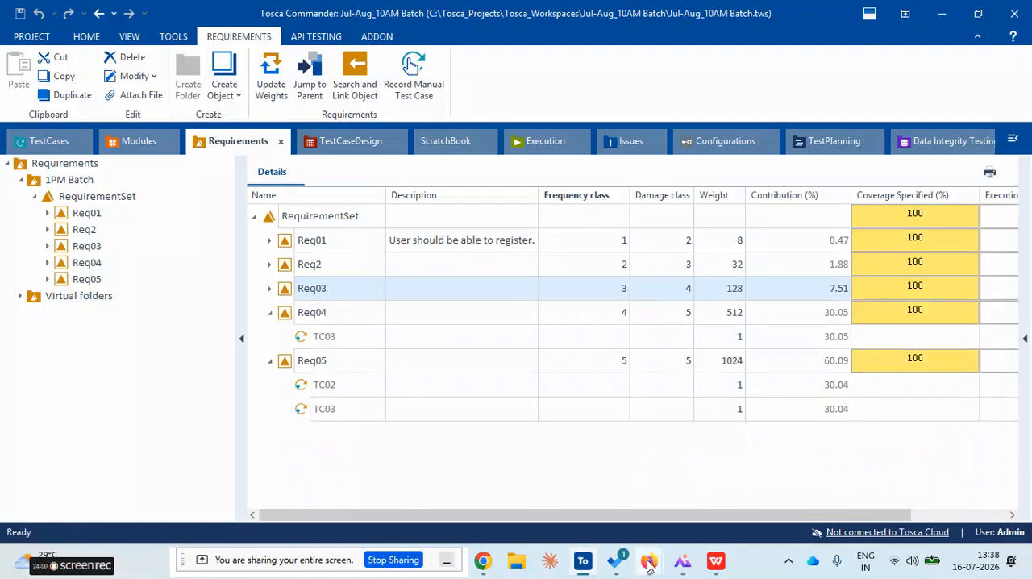
Consult the lower part of the mind map again and return to the requirements table in Tosca Commander
click(682, 561)
drag(608, 438, 521, 396)
click(583, 561)
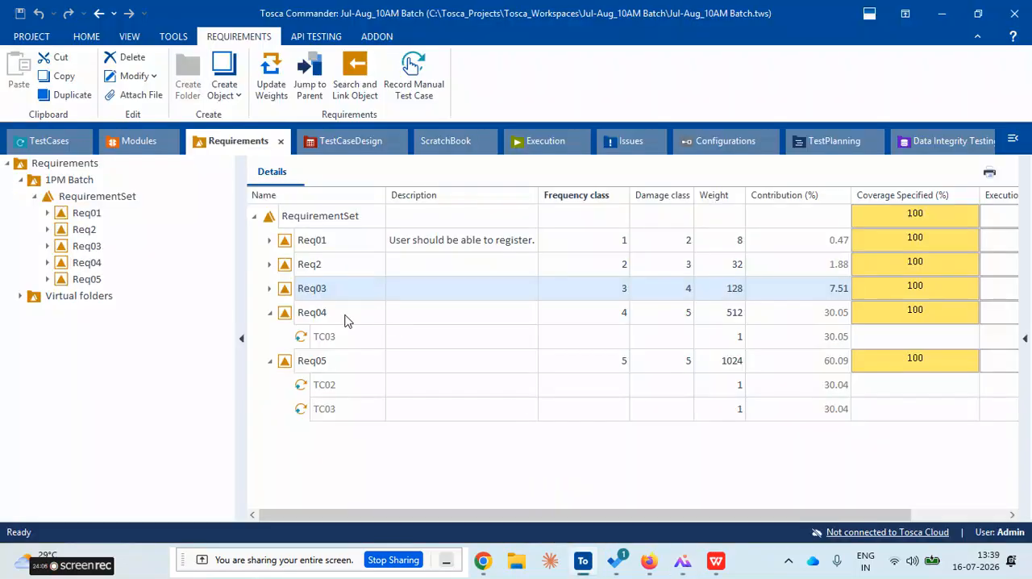
click(273, 220)
right_click(272, 218)
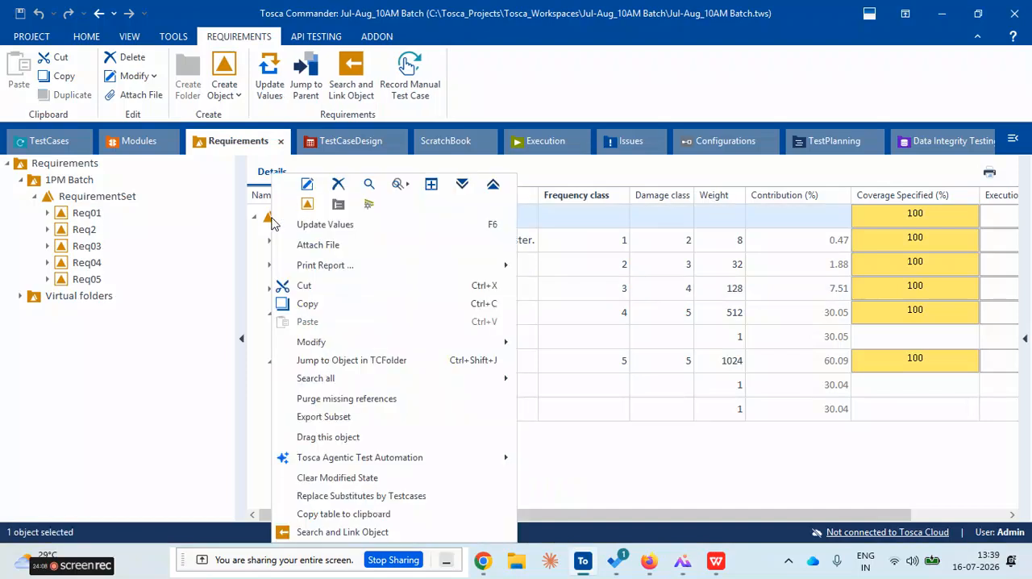
click(267, 223)
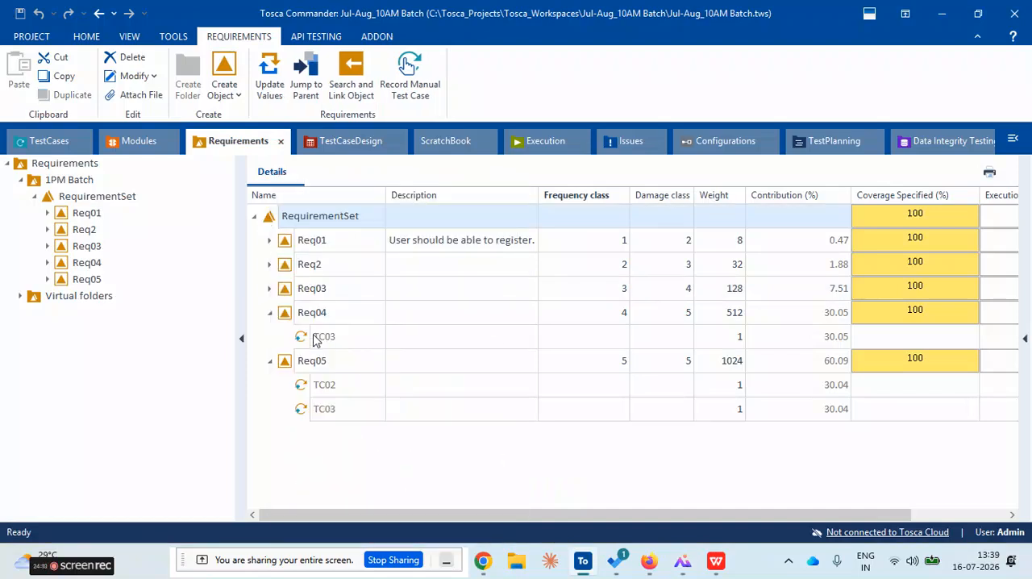
click(390, 323)
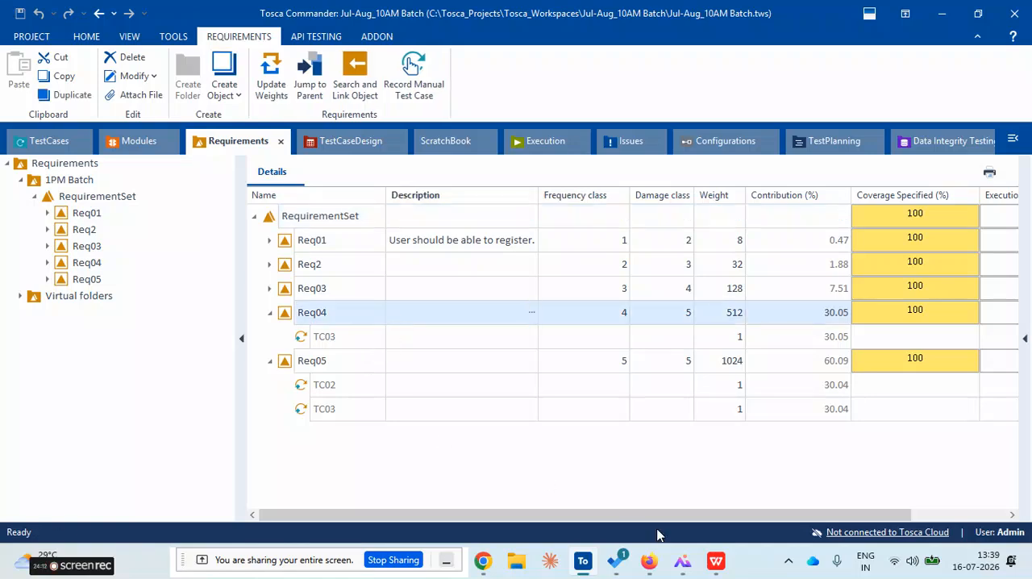
Check the "Review links after every change" point in the mind map against Req04's linked test case in Tosca Commander
click(682, 568)
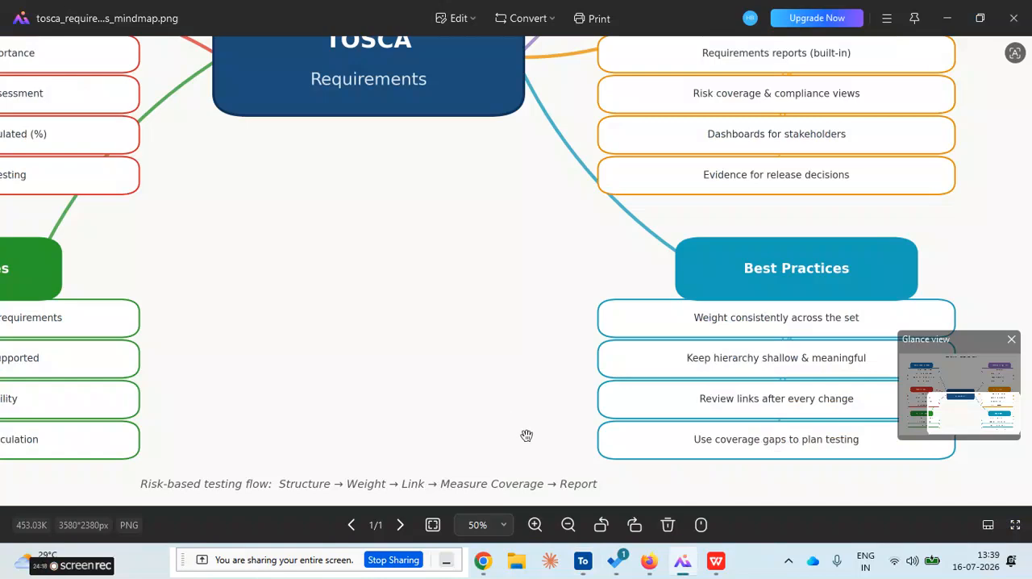
click(681, 568)
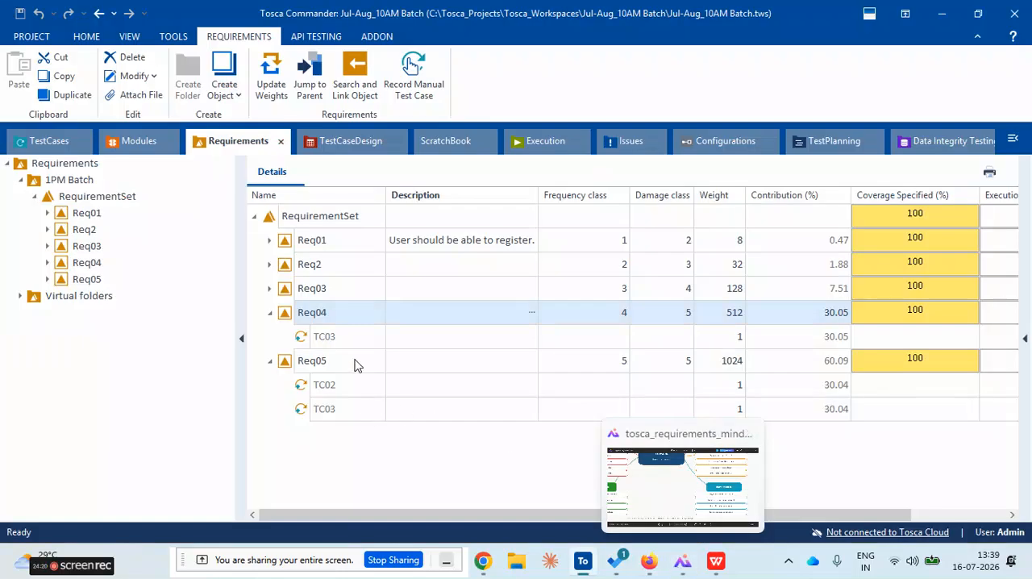
click(271, 318)
click(271, 318)
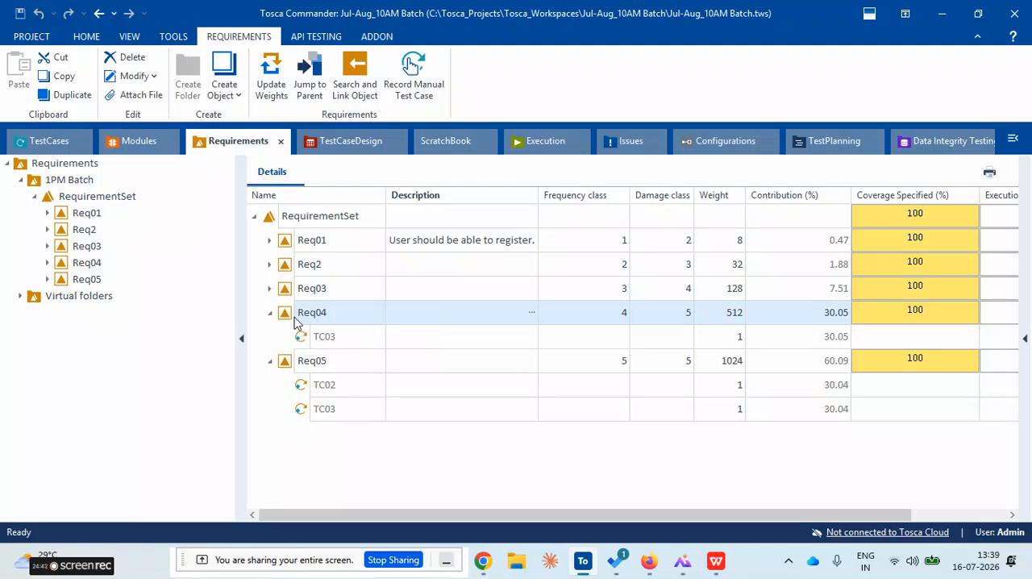
Open the mind map again to review "Use coverage gaps to plan testing" and the risk-based testing flow
click(683, 566)
scroll(549, 443, up, 3)
drag(647, 449, 530, 309)
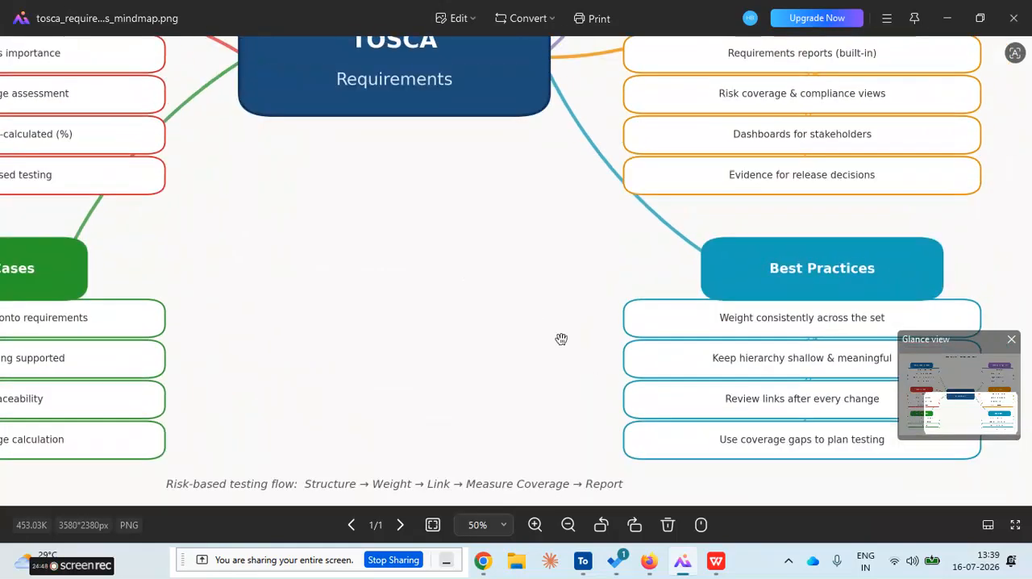
click(683, 562)
click(683, 562)
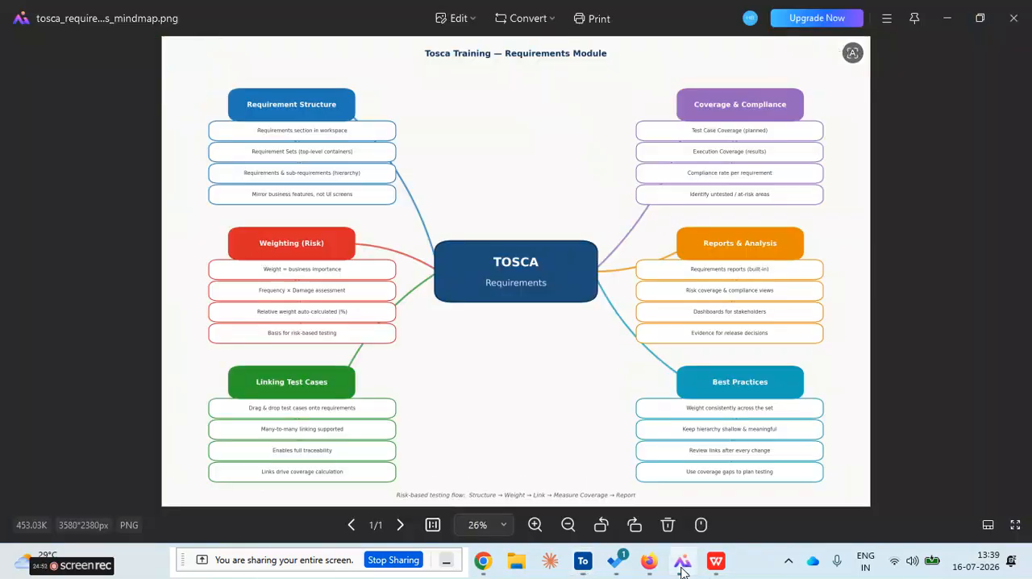
Enlarge the mind map to review its reporting and best-practice branches and return to the requirements table in Tosca Commander
scroll(538, 449, up, 2)
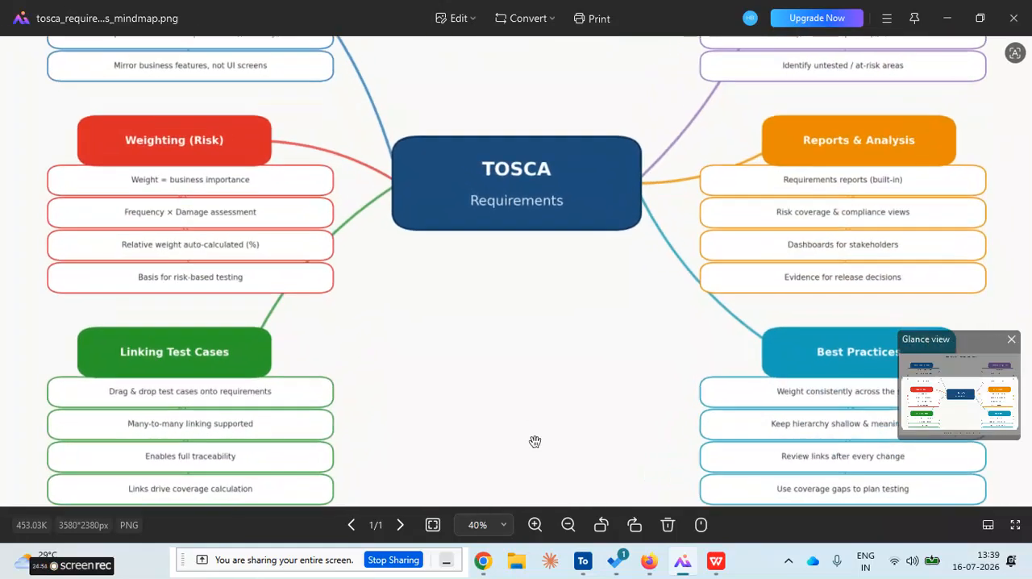
drag(544, 326, 546, 373)
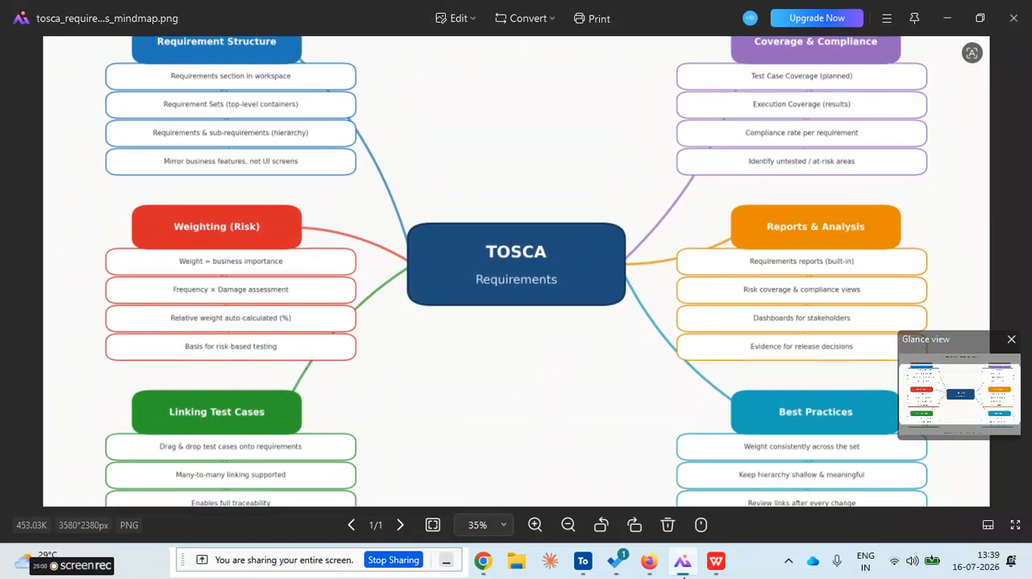
click(682, 570)
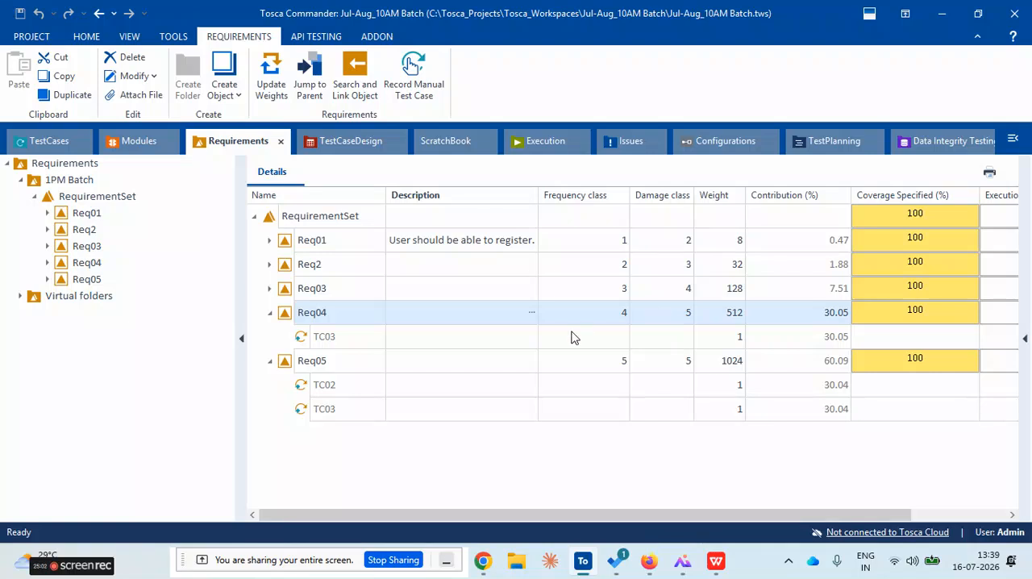
click(353, 455)
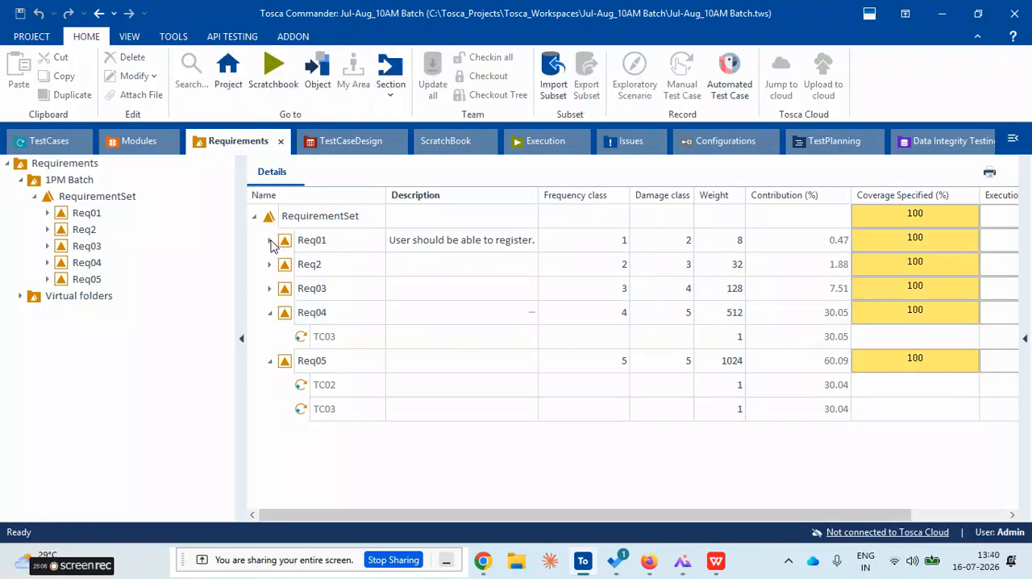
Expand Req01 and check its linked Registration and TC01 test cases against its frequency class
click(271, 241)
click(285, 242)
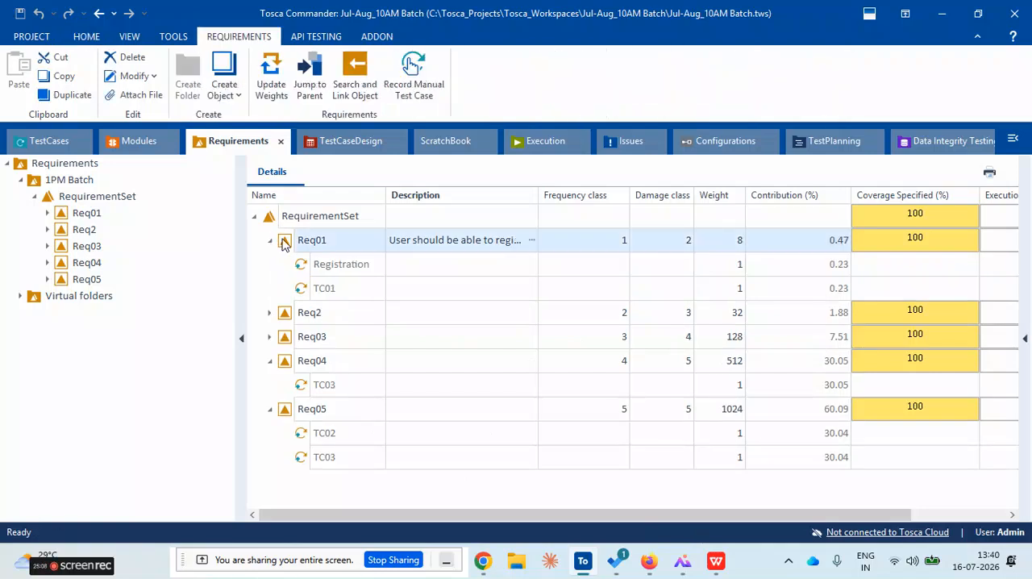
click(288, 316)
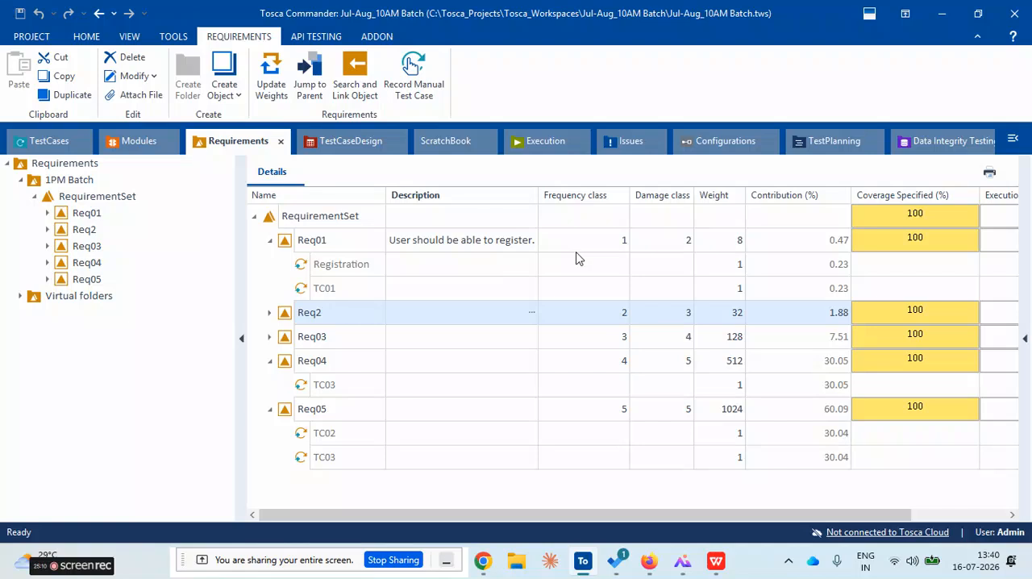
click(618, 251)
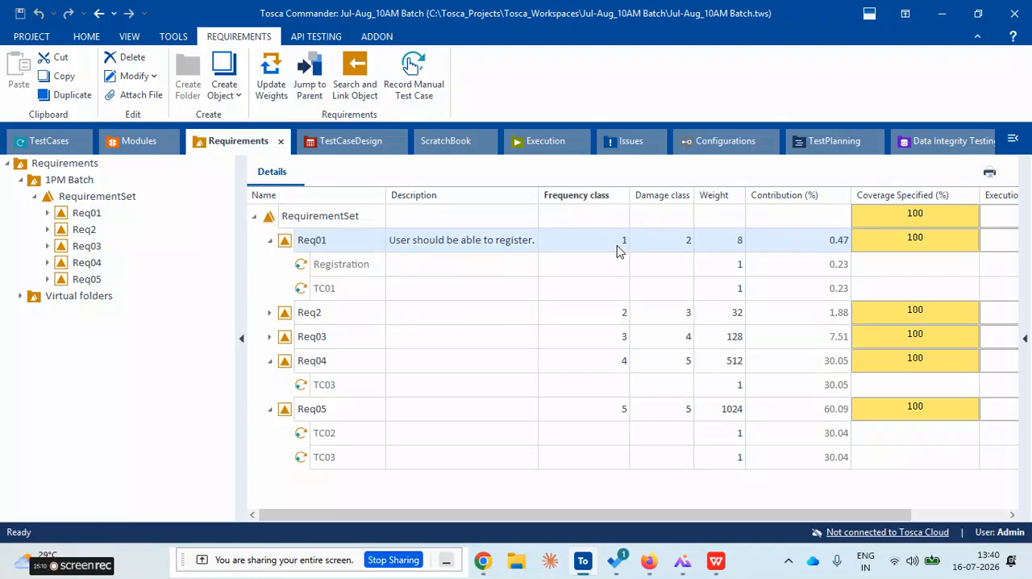
click(305, 272)
click(307, 287)
click(322, 360)
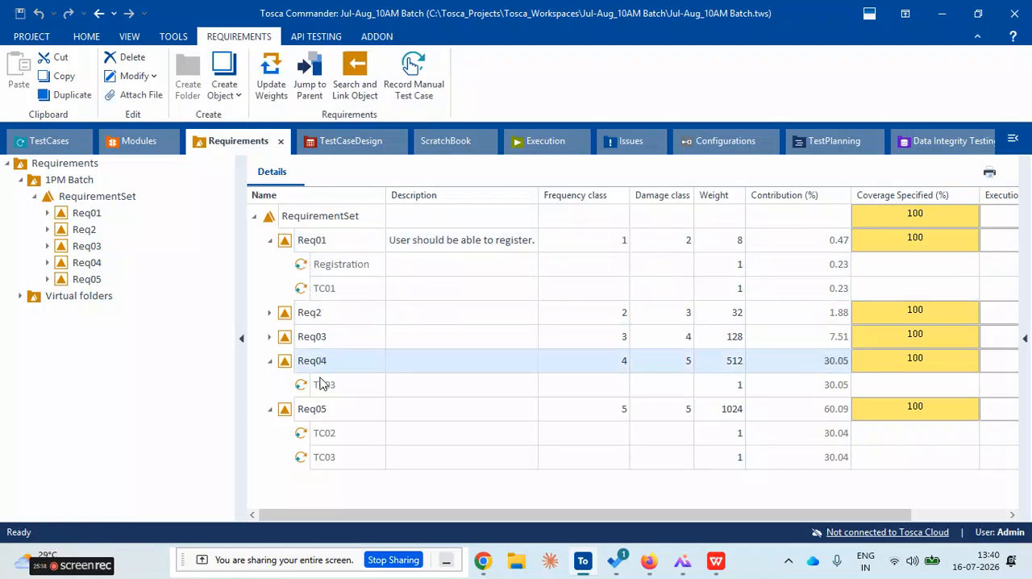
Expand Req2 to inspect its linked test cases, leaving Req01, Req04 and Req05 collapsed in the requirements table
click(270, 361)
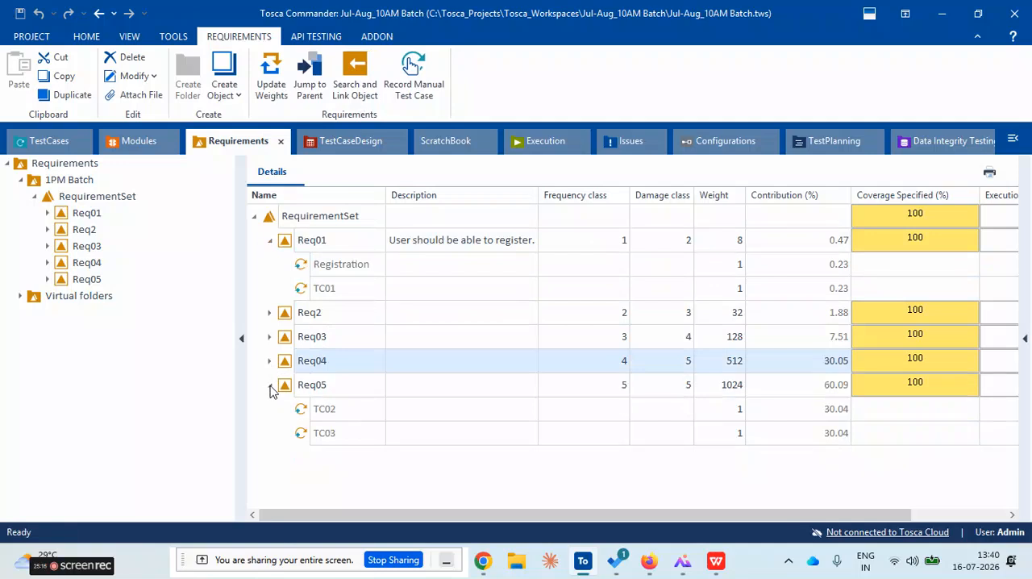
click(270, 385)
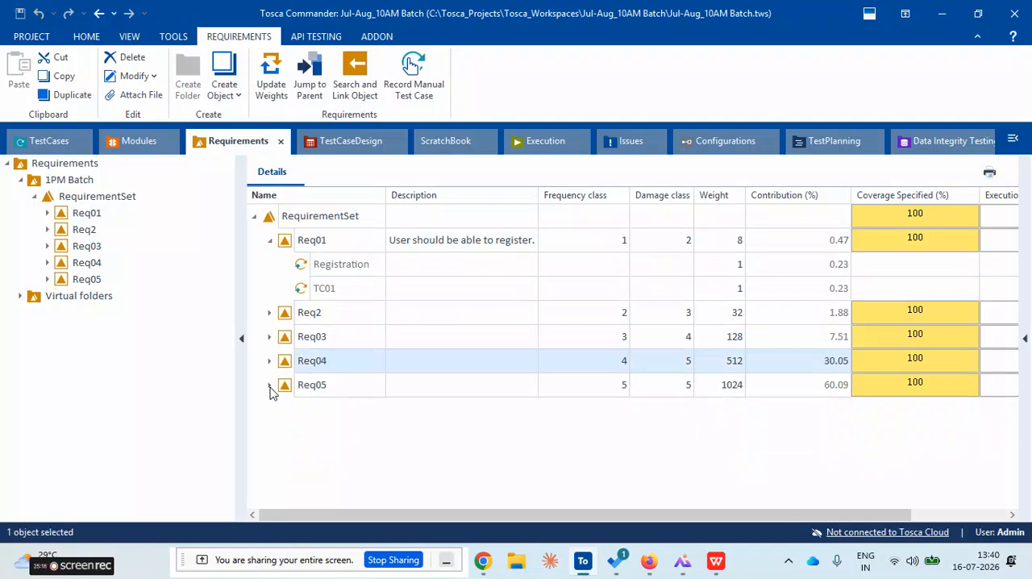
click(270, 313)
click(322, 337)
click(324, 361)
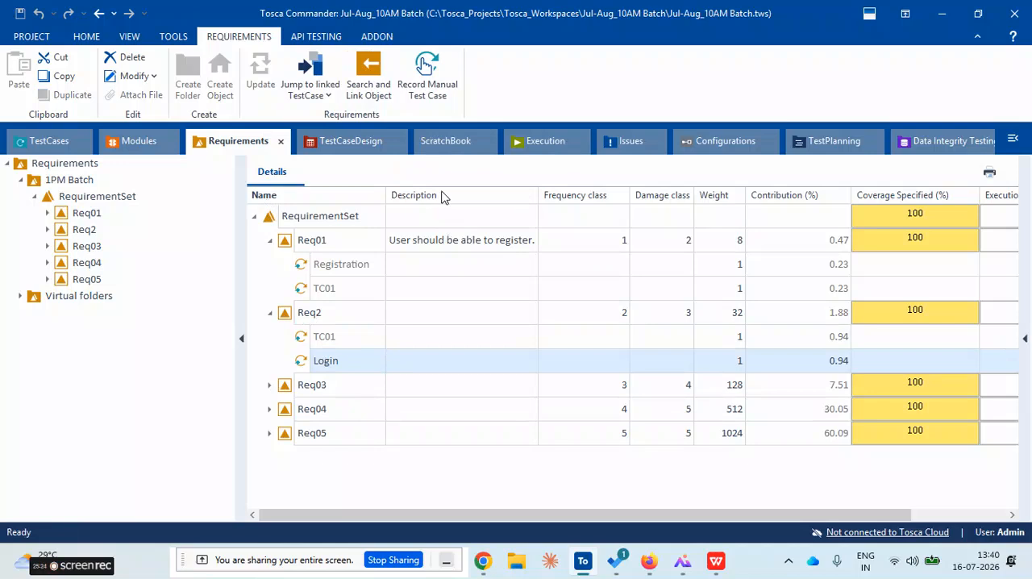
click(42, 145)
click(214, 145)
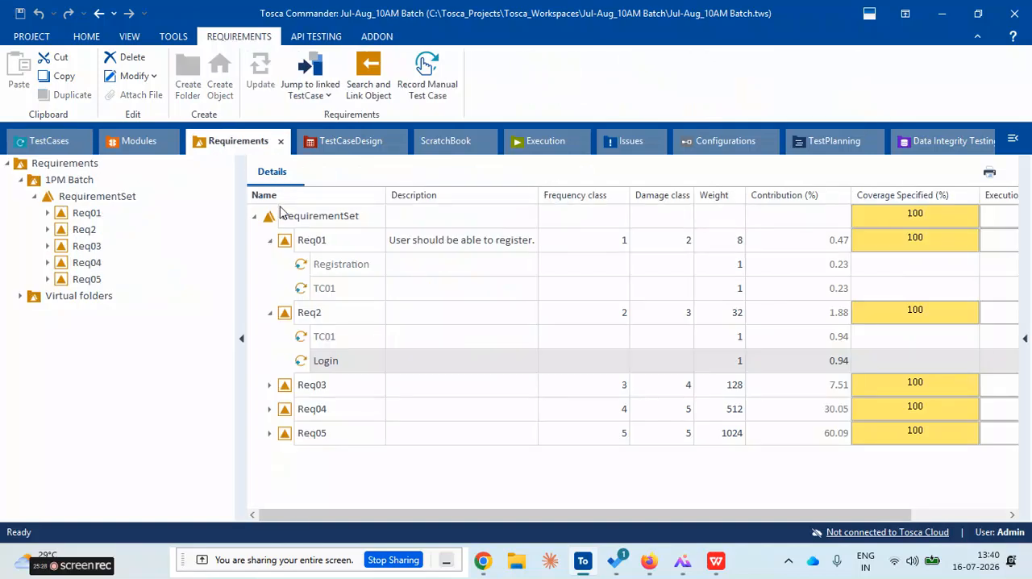
click(269, 239)
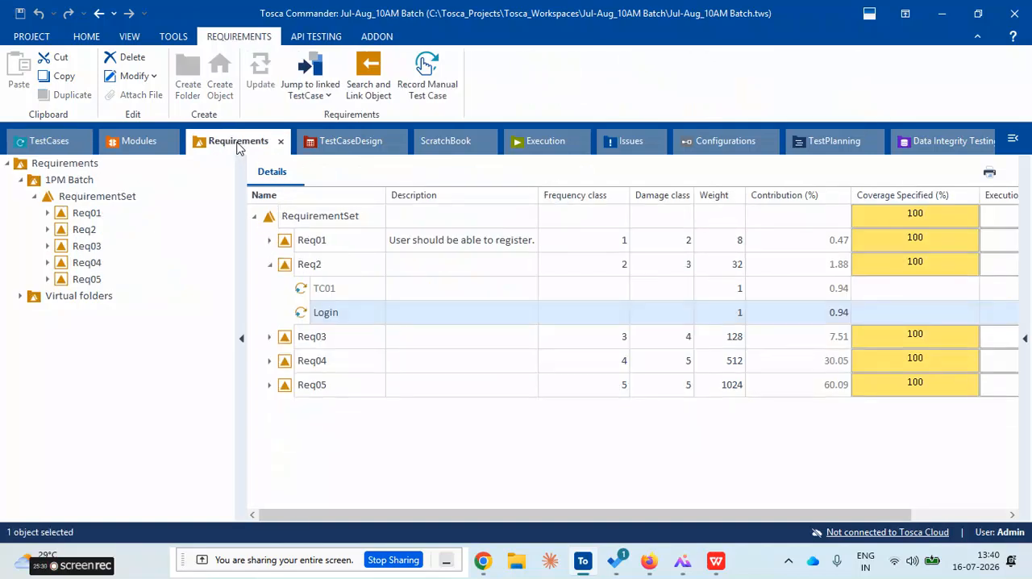
Look through the Registration, Login, TC01, TC02 and TC03 test cases and show the whole Jul-Aug_10AM Batch folder
click(41, 146)
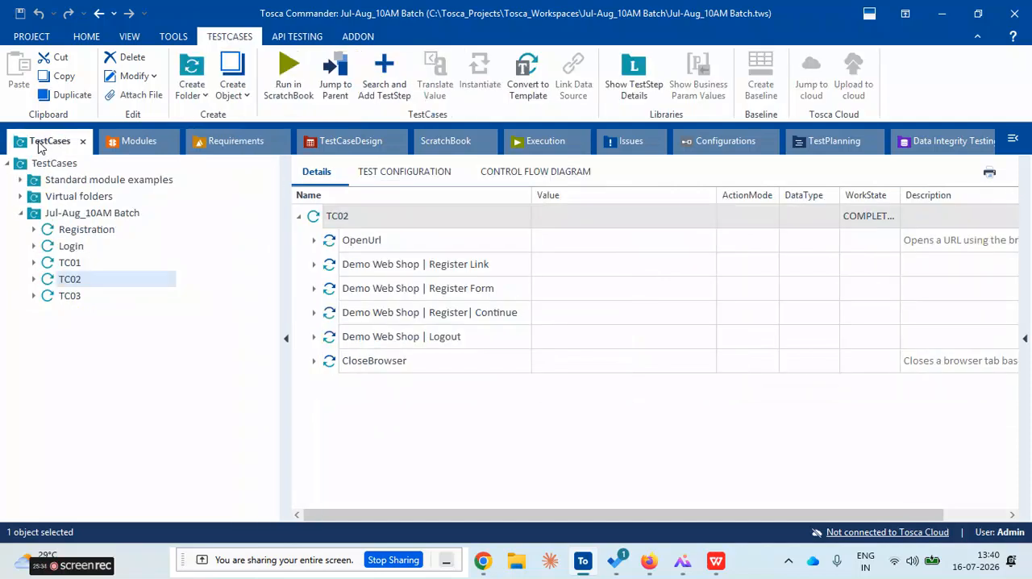
click(78, 234)
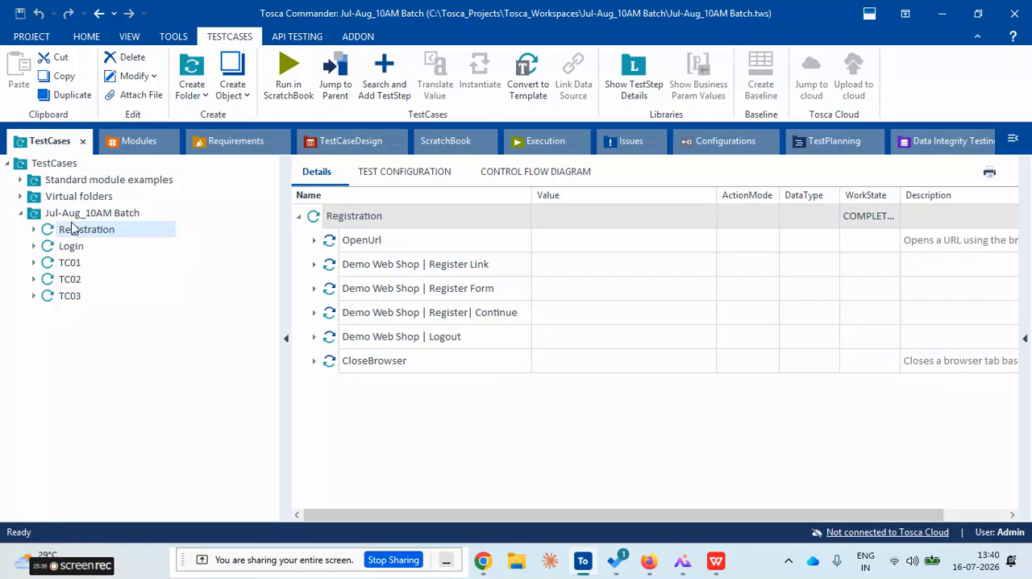
click(71, 246)
click(69, 279)
click(71, 296)
click(75, 264)
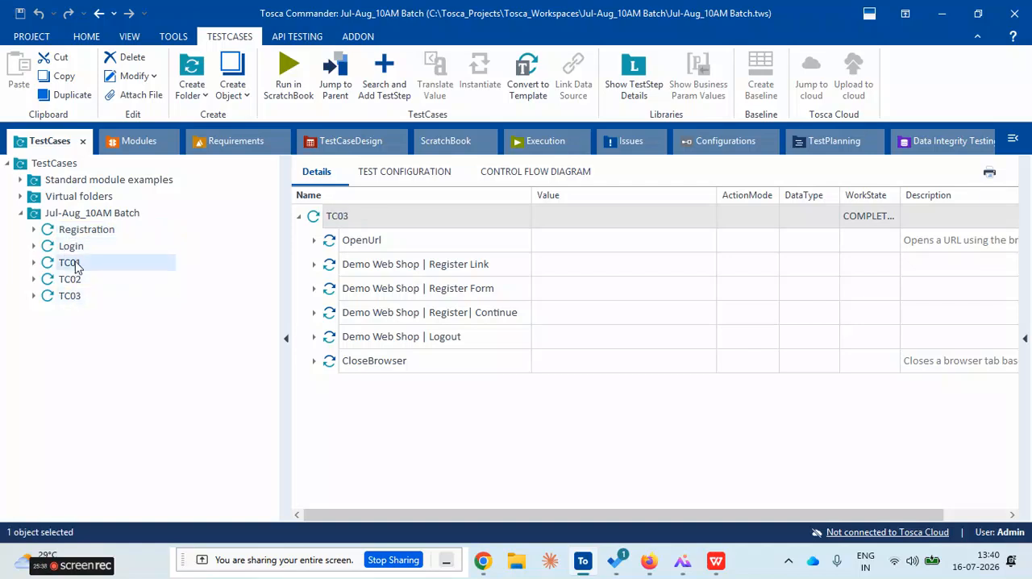
click(75, 250)
click(77, 267)
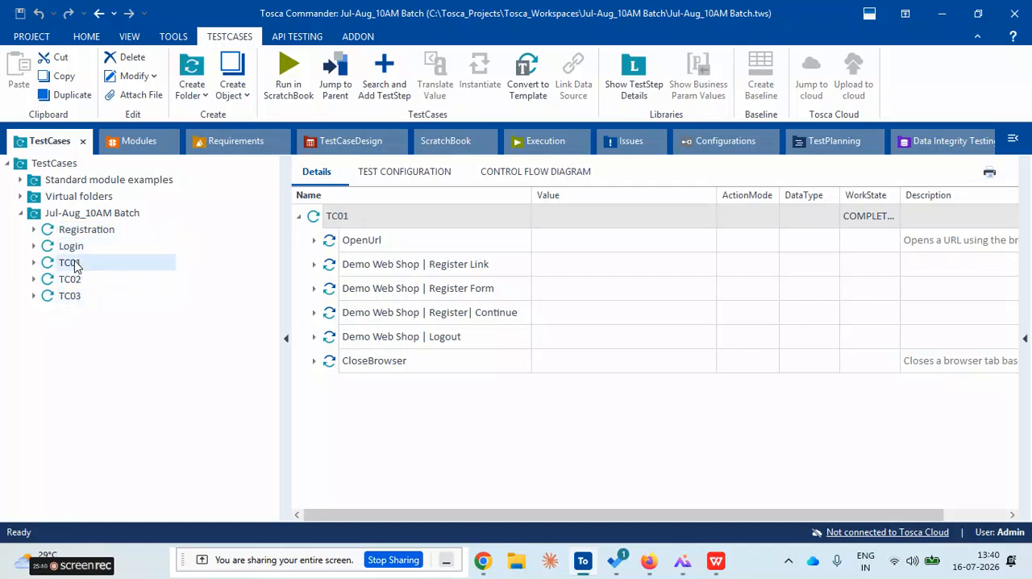
click(36, 216)
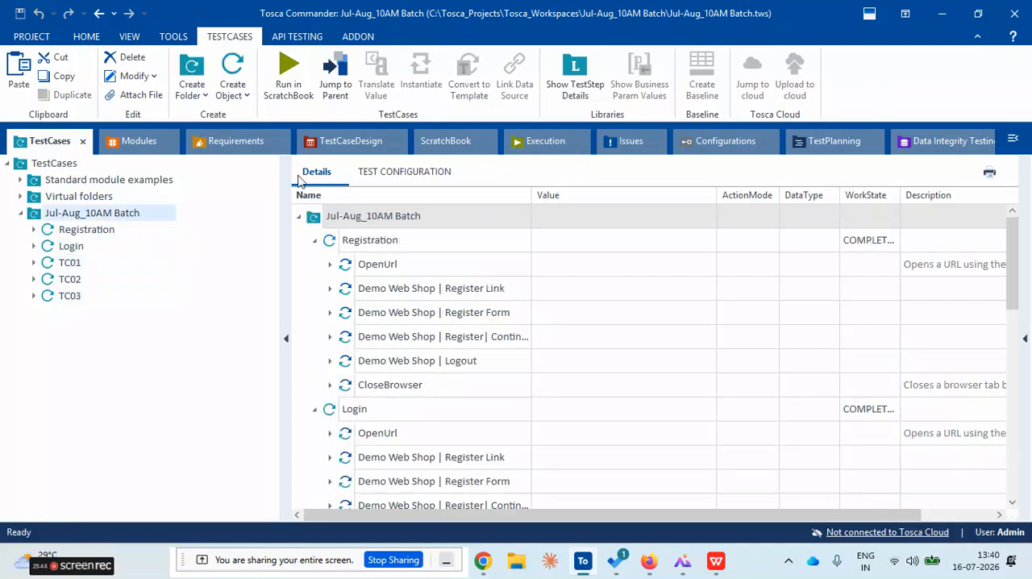
Create a new folder named Jul-Aug directly under the Execution root
click(530, 145)
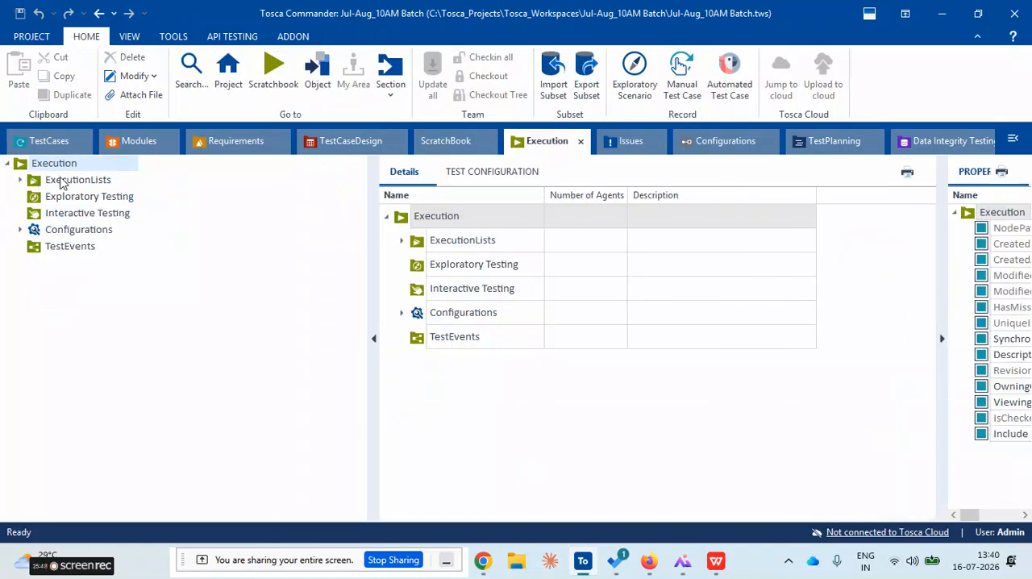
click(21, 180)
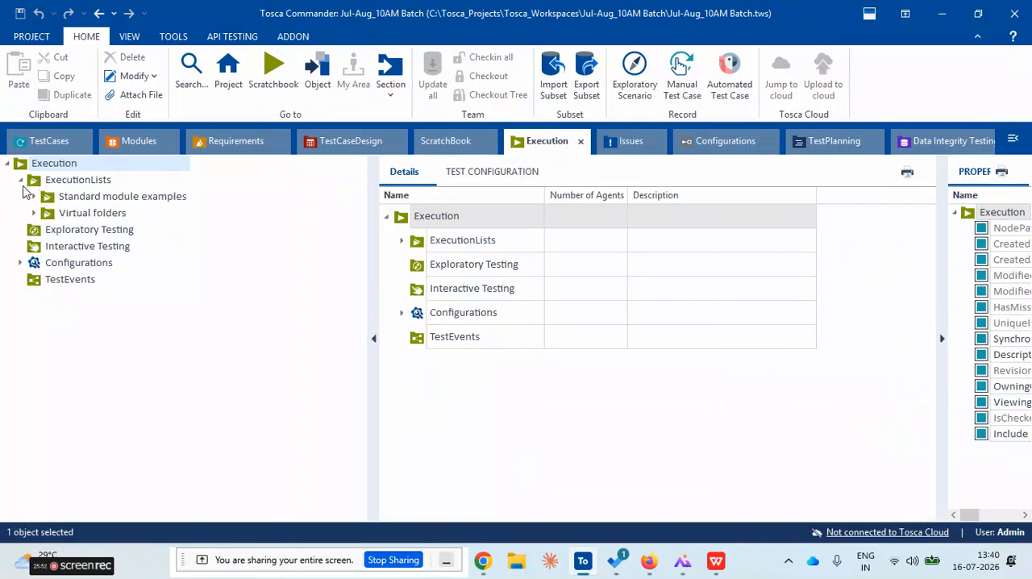
click(21, 181)
right_click(22, 171)
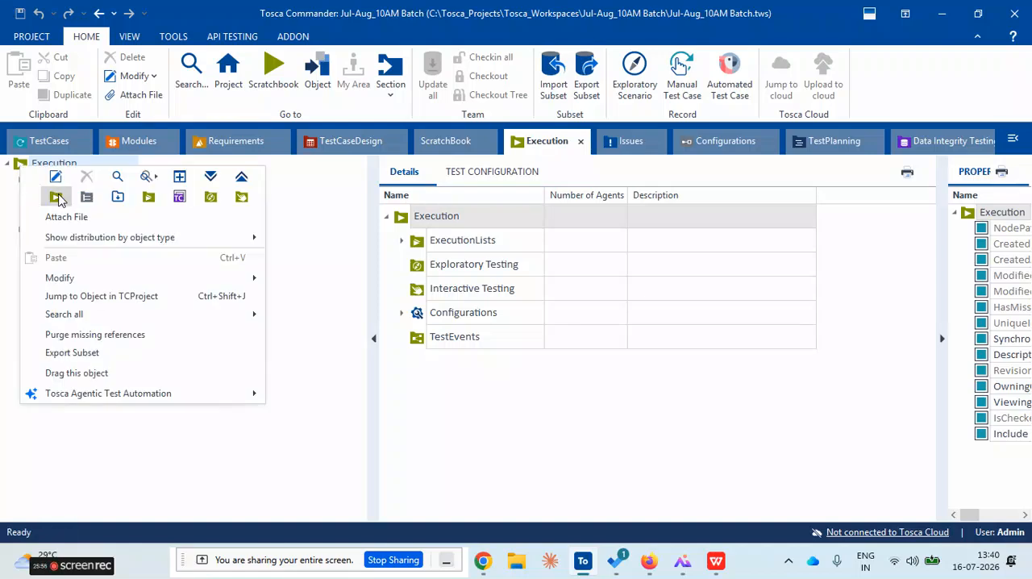
click(273, 416)
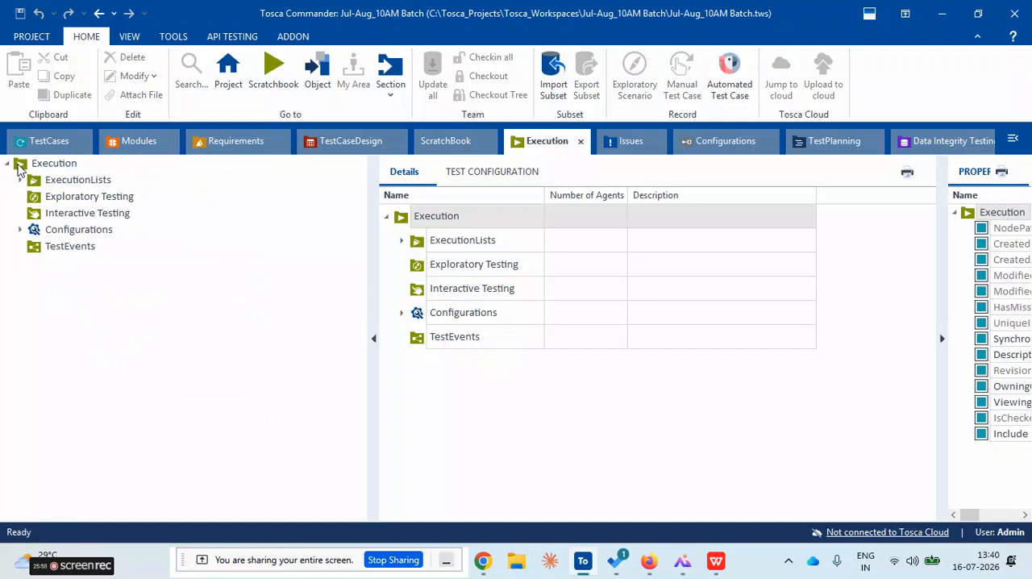
right_click(20, 170)
click(53, 195)
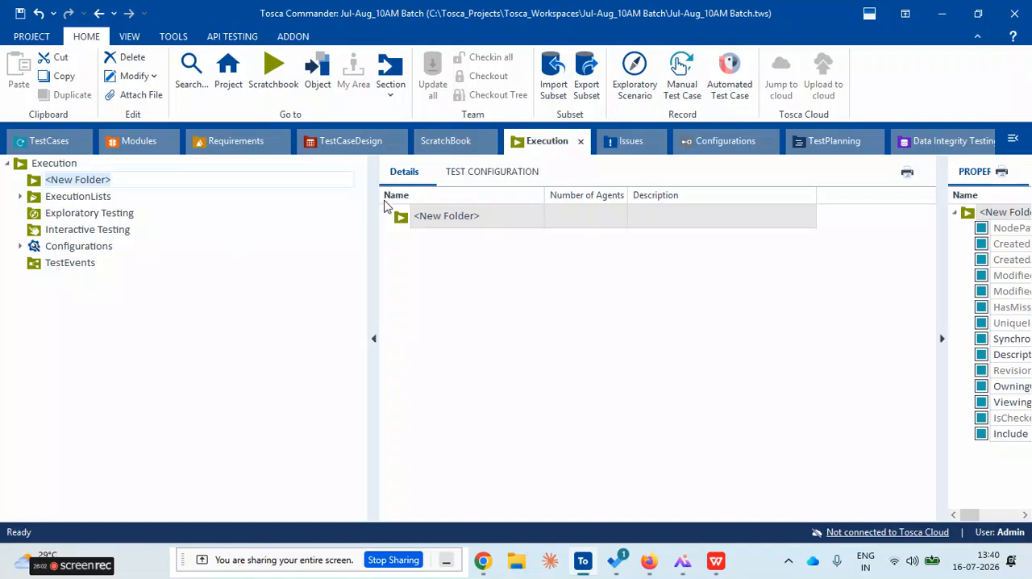
text(Jul-Aug)
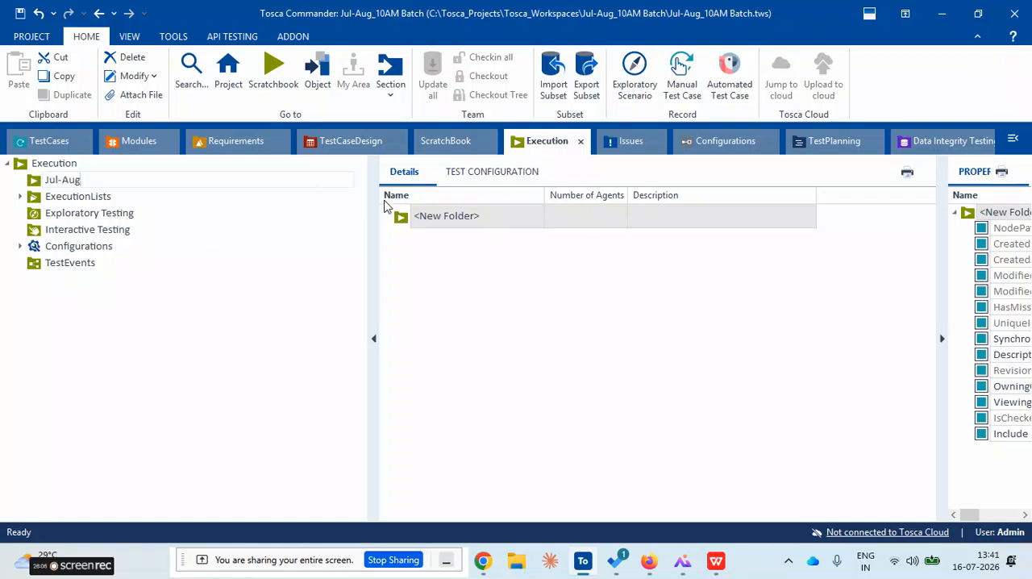
click(39, 185)
Create an ExecutionLists folder named 1PM inside the Jul-Aug folder
click(38, 185)
right_click(38, 185)
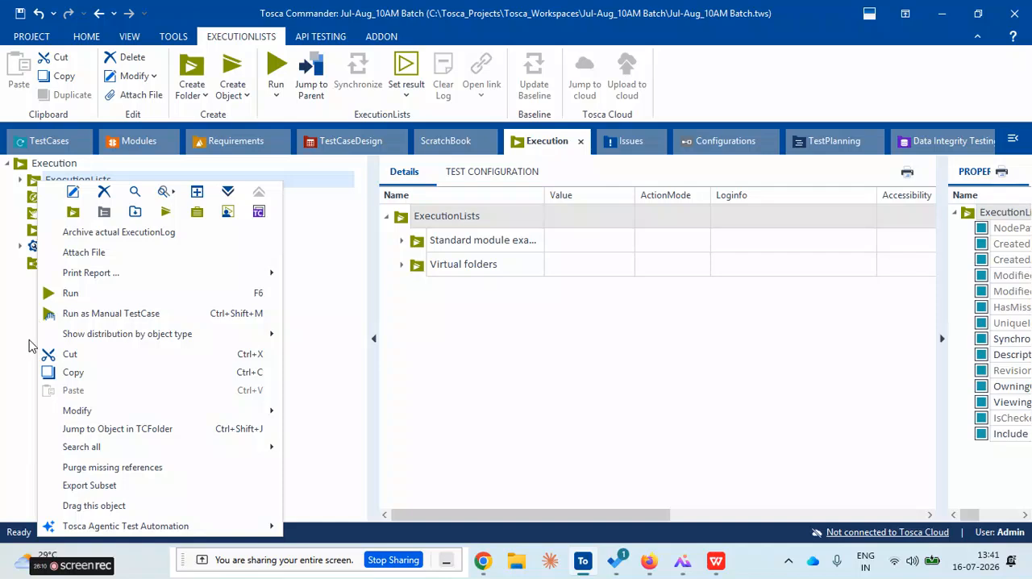
click(25, 339)
click(50, 230)
right_click(40, 233)
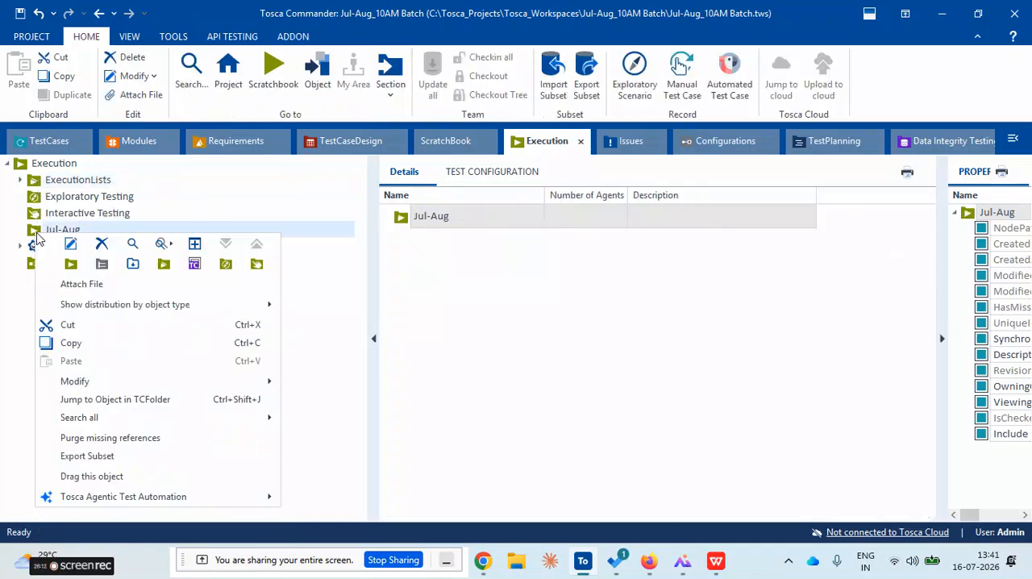
click(164, 265)
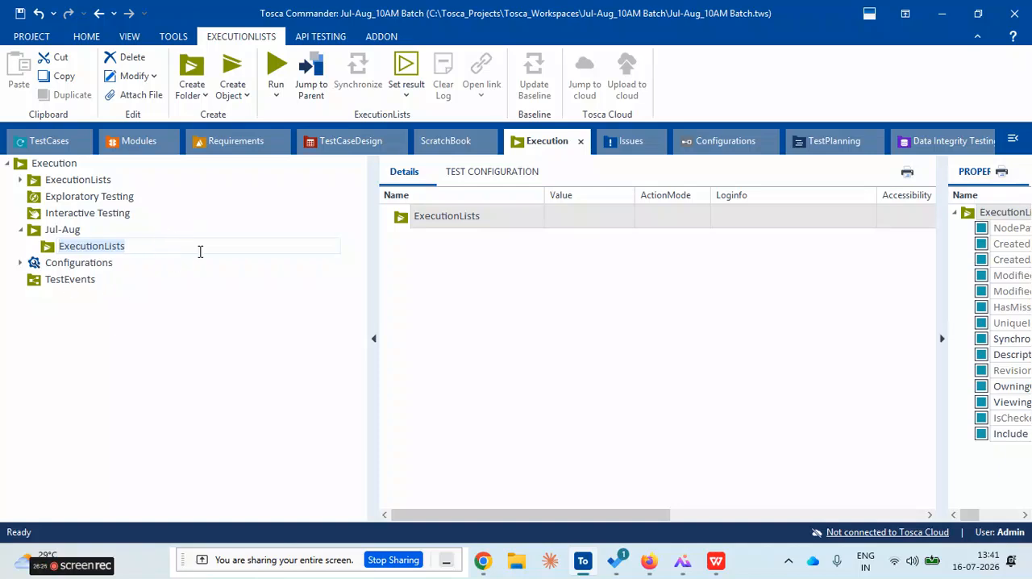
text(1)
key(Return)
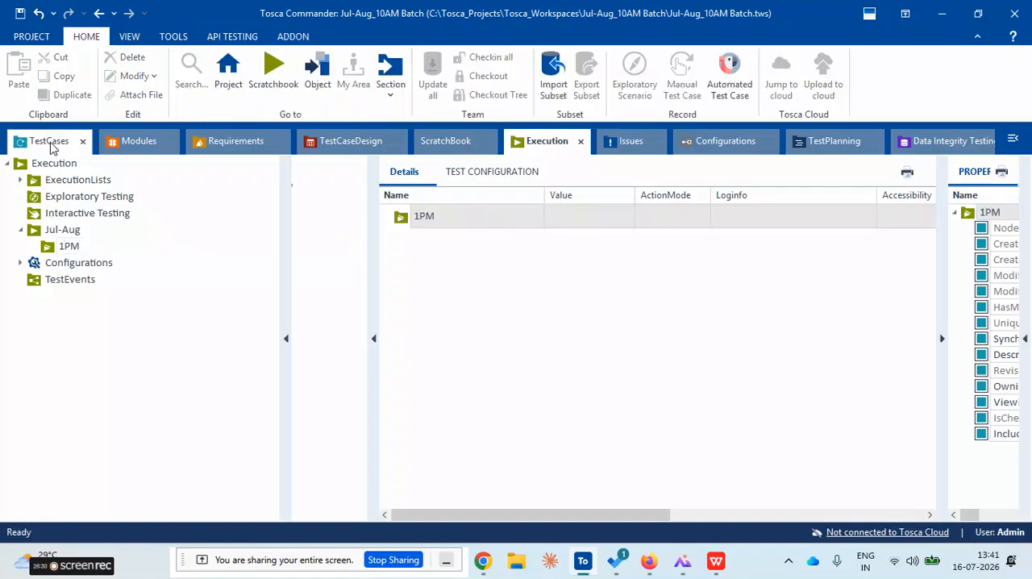
Add all five test cases, Registration through TC03, to the 1PM execution folder as a new execution list
click(51, 145)
click(75, 232)
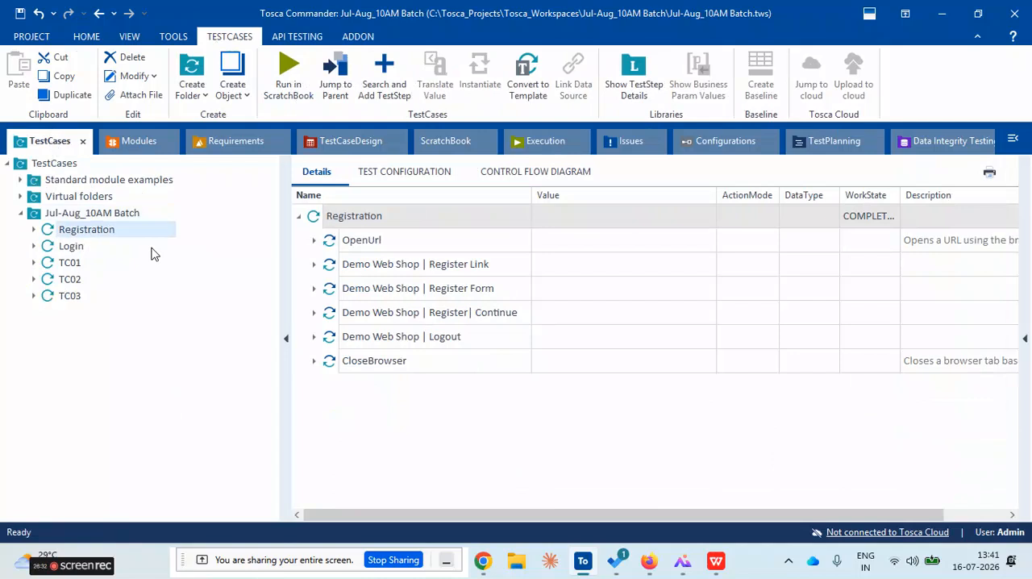
shift+click(69, 296)
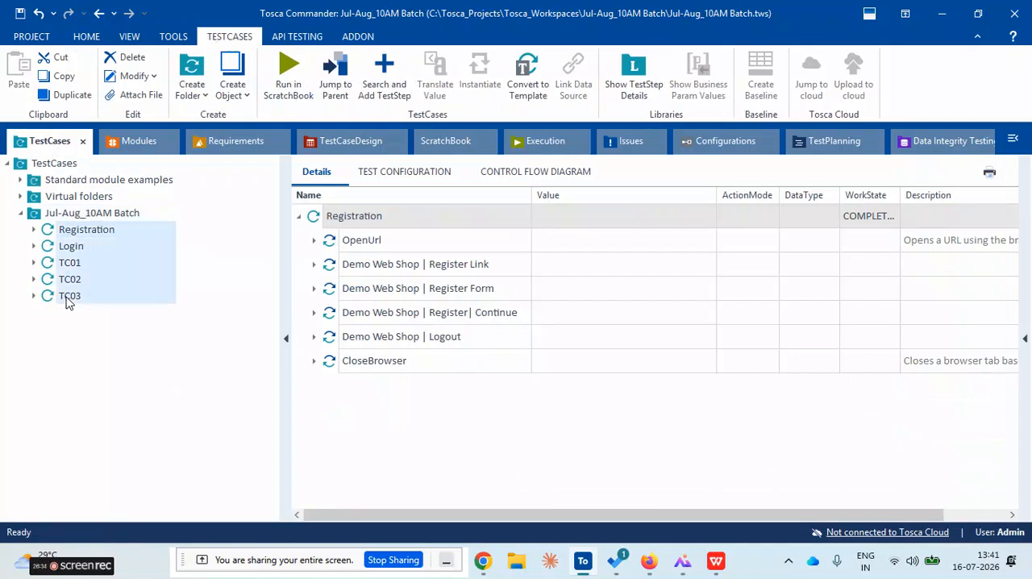
drag(51, 231, 408, 225)
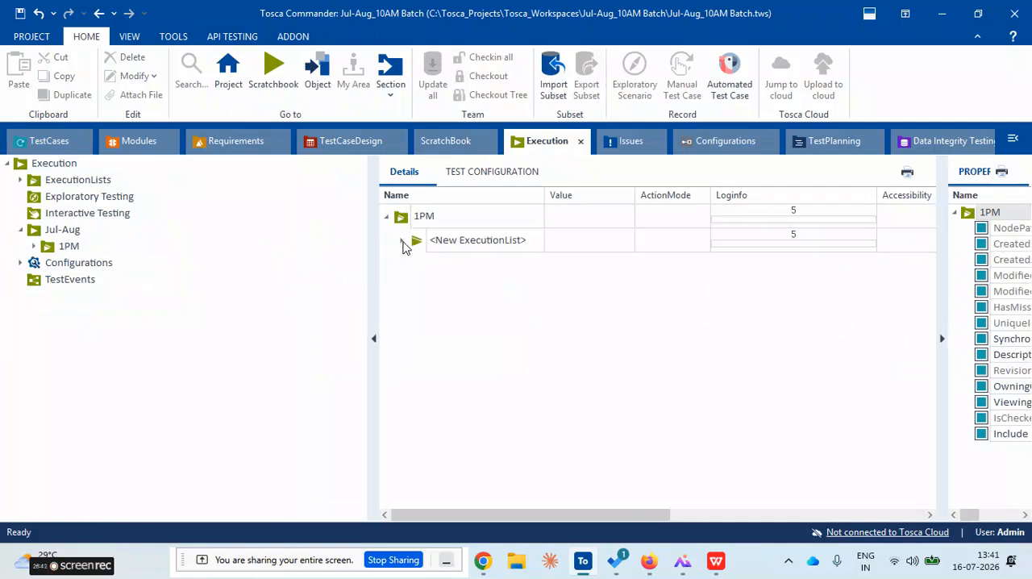
Expand the new execution list under 1PM and rename it Regression Test Cases
click(402, 240)
click(516, 242)
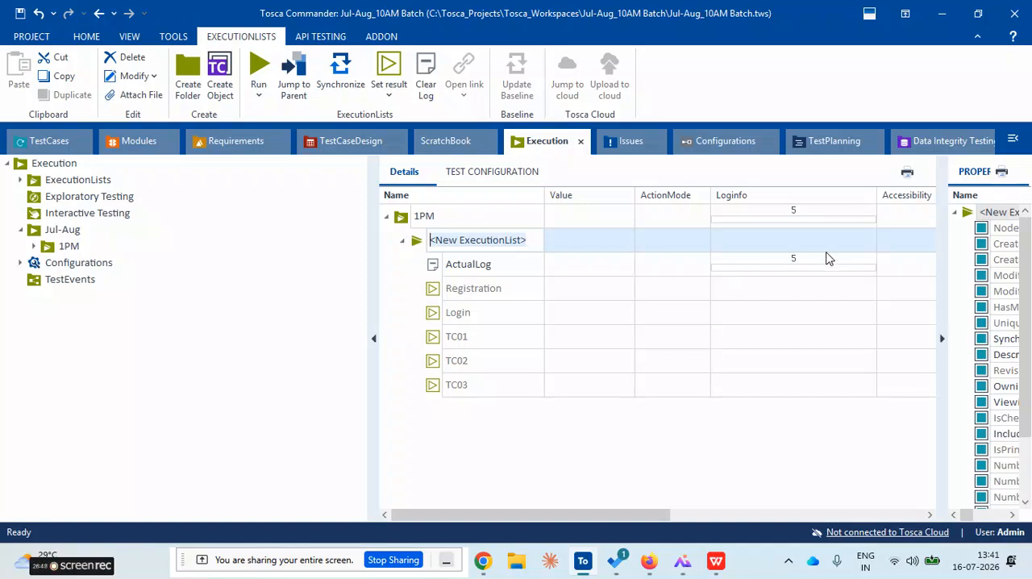
text(Regression Test Cases)
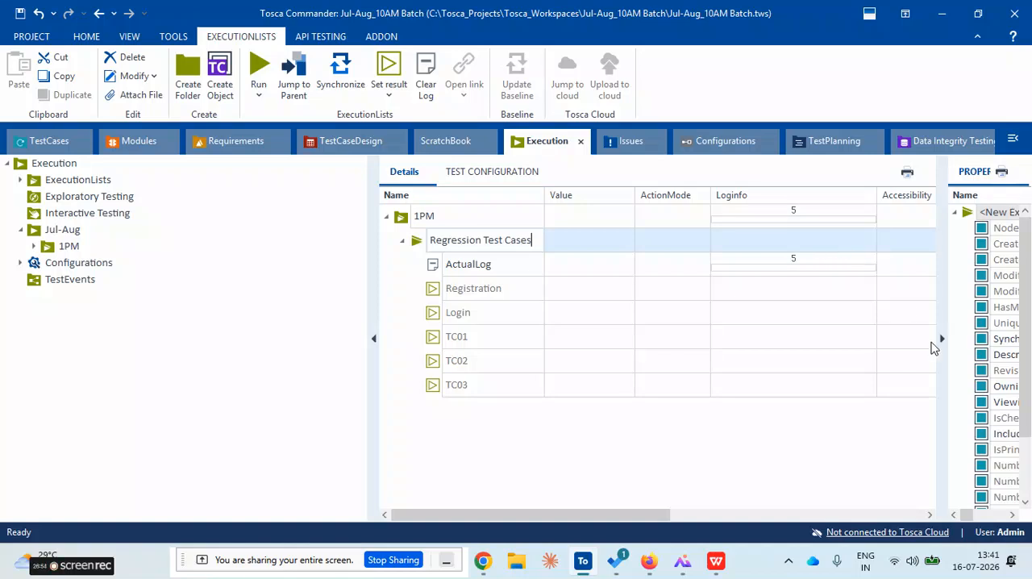
click(512, 420)
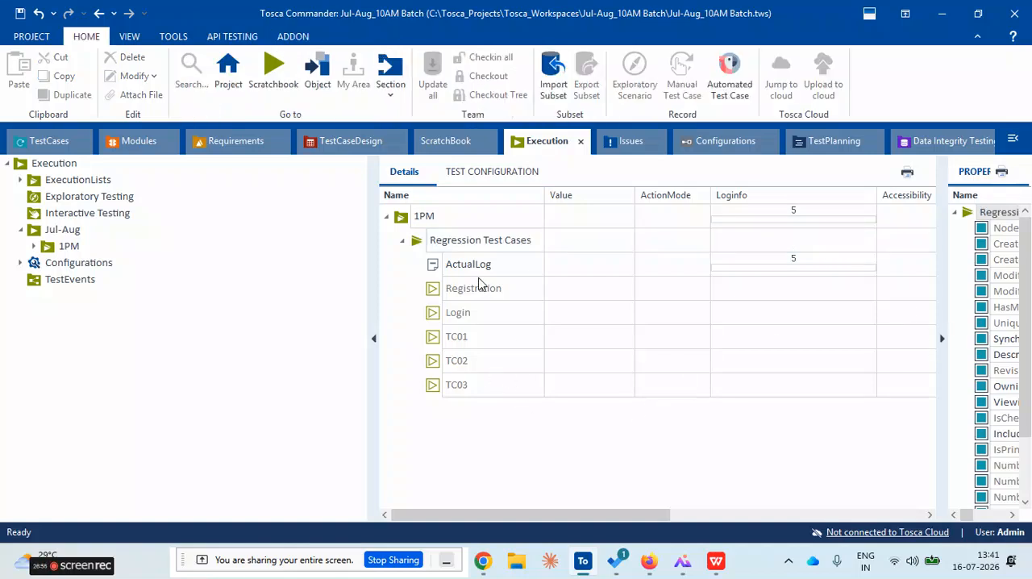
Check the entries of the Regression Test Cases list and display the Login test case's details in the TestCases section
click(403, 244)
click(405, 244)
click(47, 143)
click(76, 249)
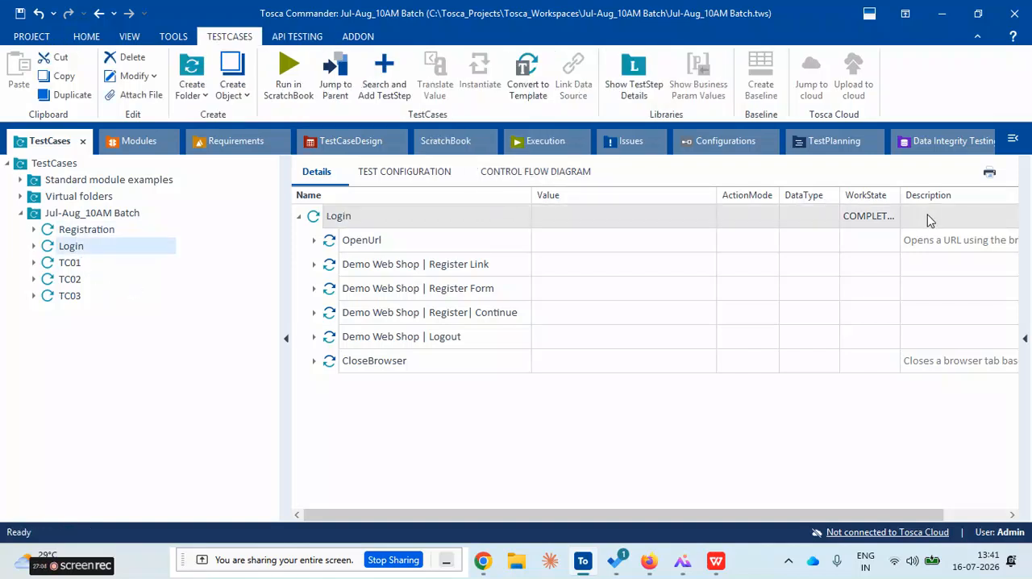
Check the WorkState options available for the Login test case and return to the Regression Test Cases execution list
click(871, 215)
click(897, 217)
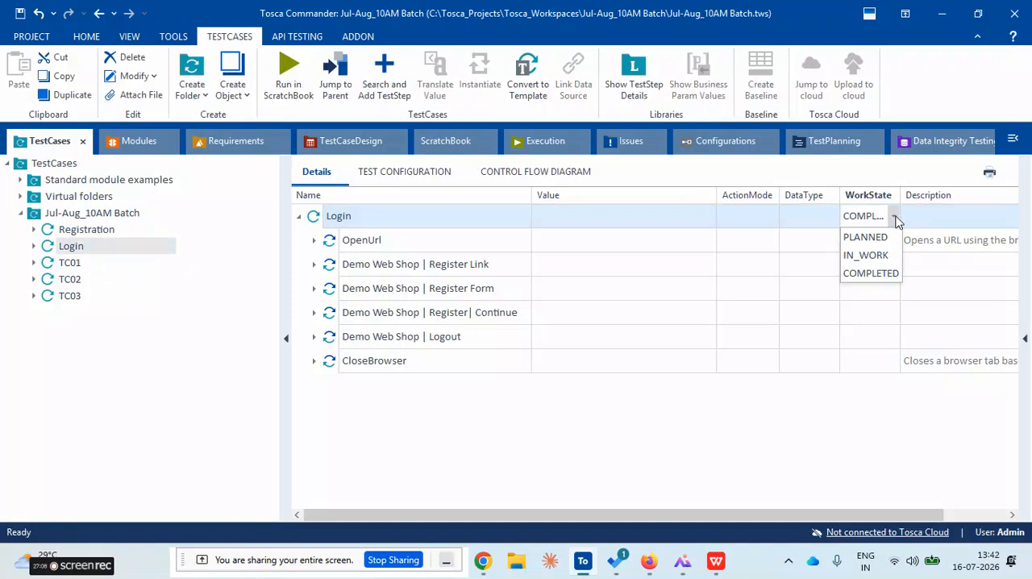
click(782, 347)
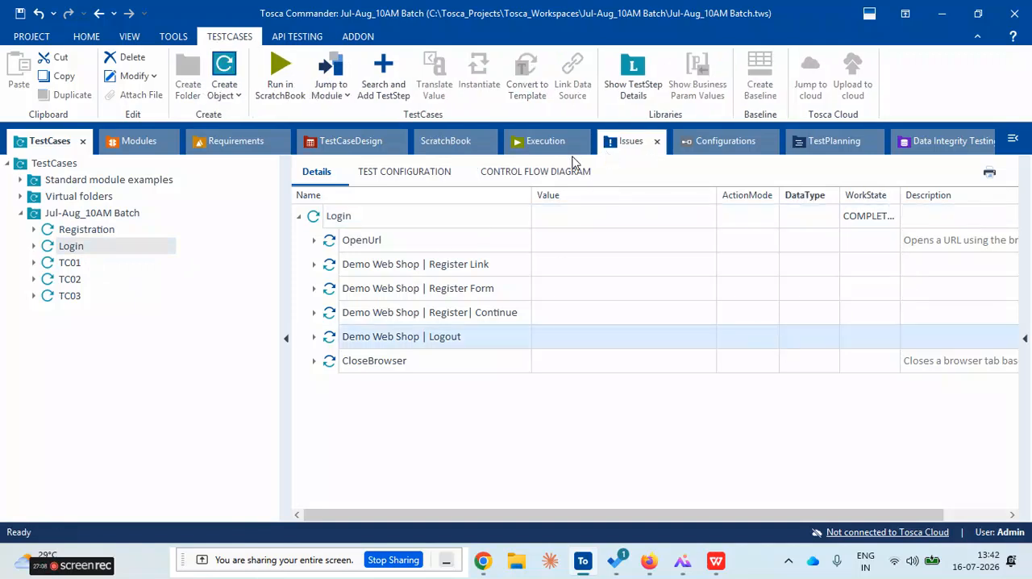
click(544, 145)
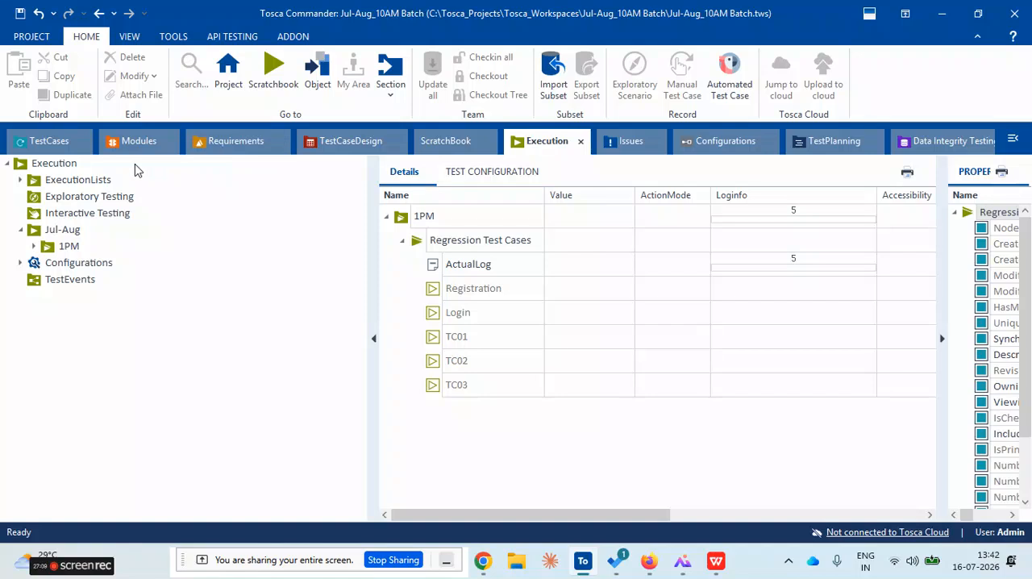
View the TC01 and TC02 test cases, check TC02's WorkState options, and return to the execution list
click(37, 146)
click(71, 268)
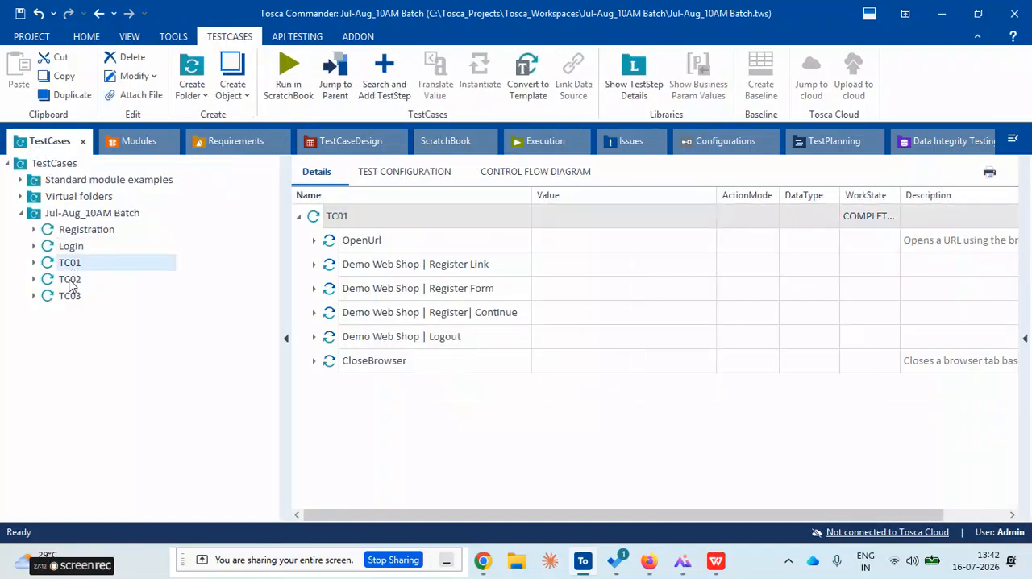
click(69, 280)
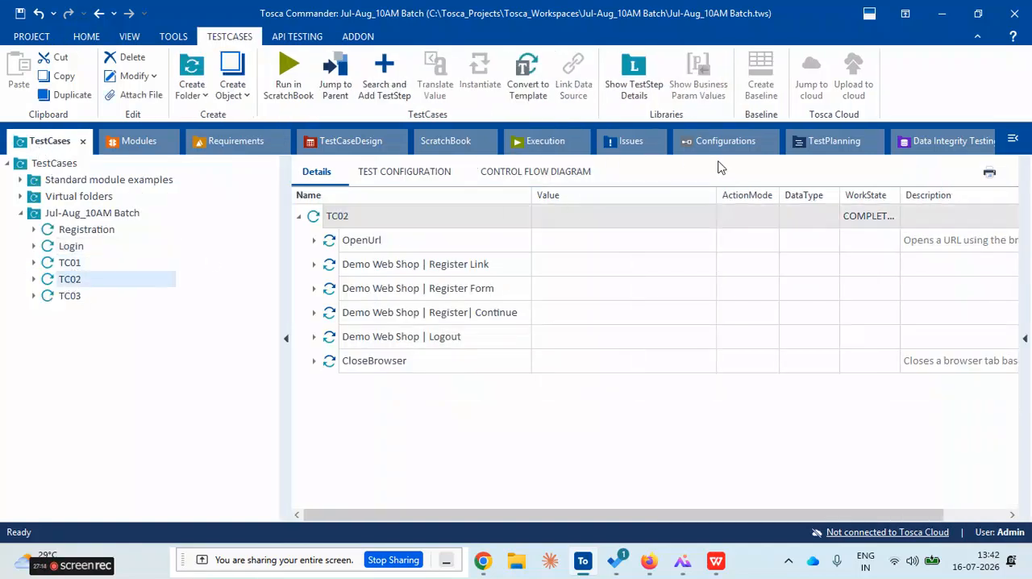
click(880, 217)
click(896, 218)
click(779, 317)
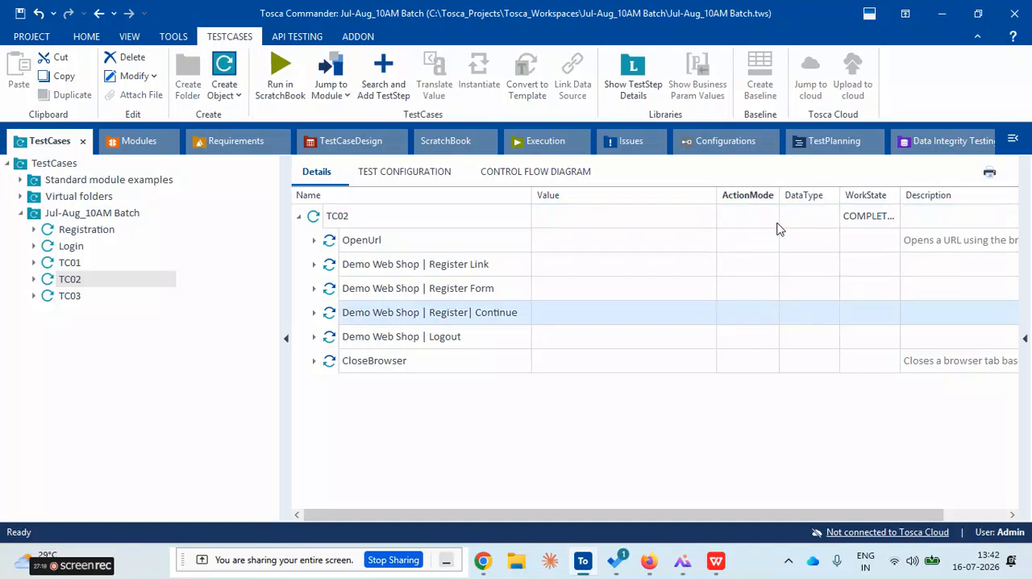
click(537, 148)
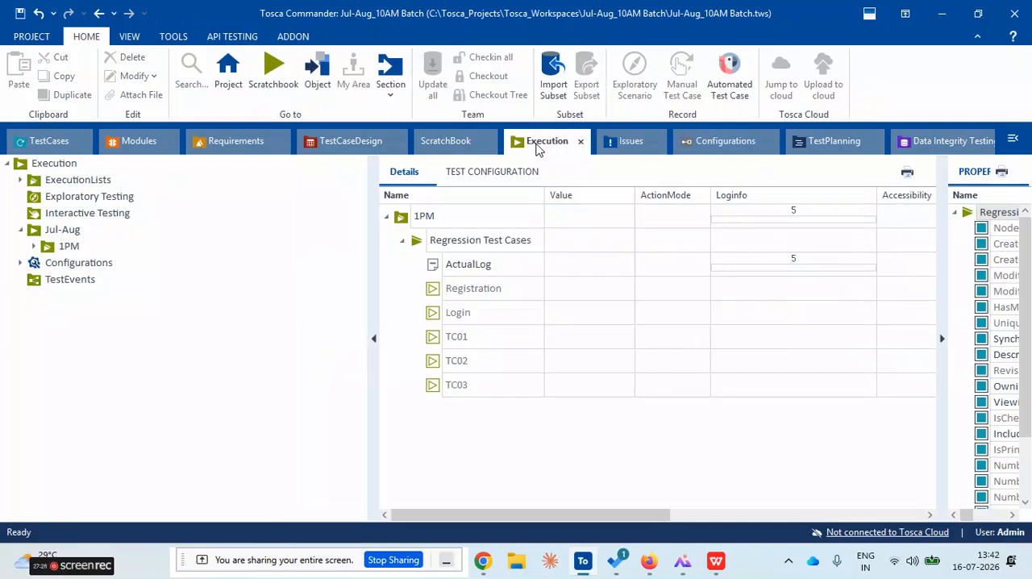
Compare the TC01 and Login test cases with the Registration and TC01 entries of the Regression Test Cases execution list
click(36, 143)
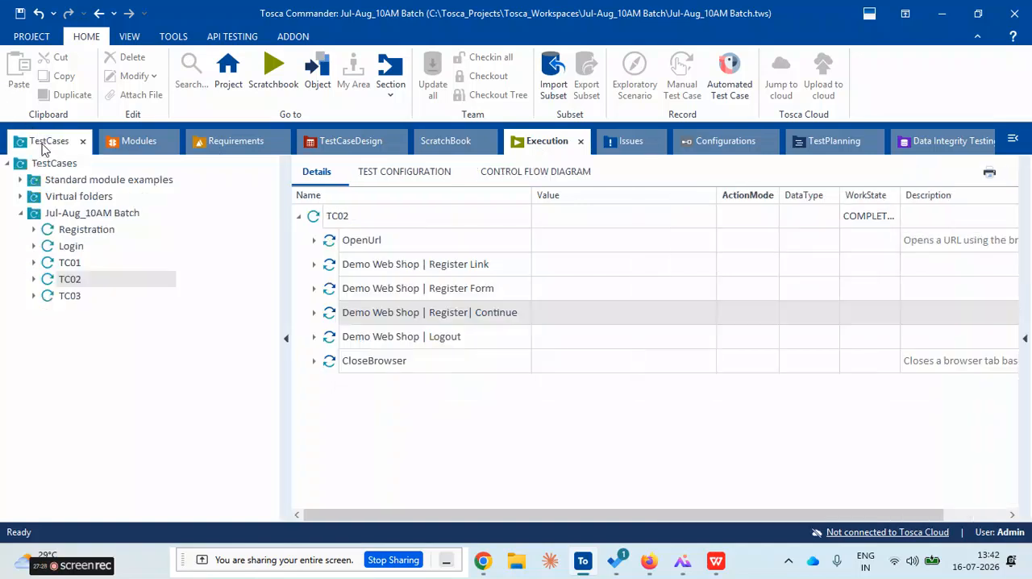
click(76, 266)
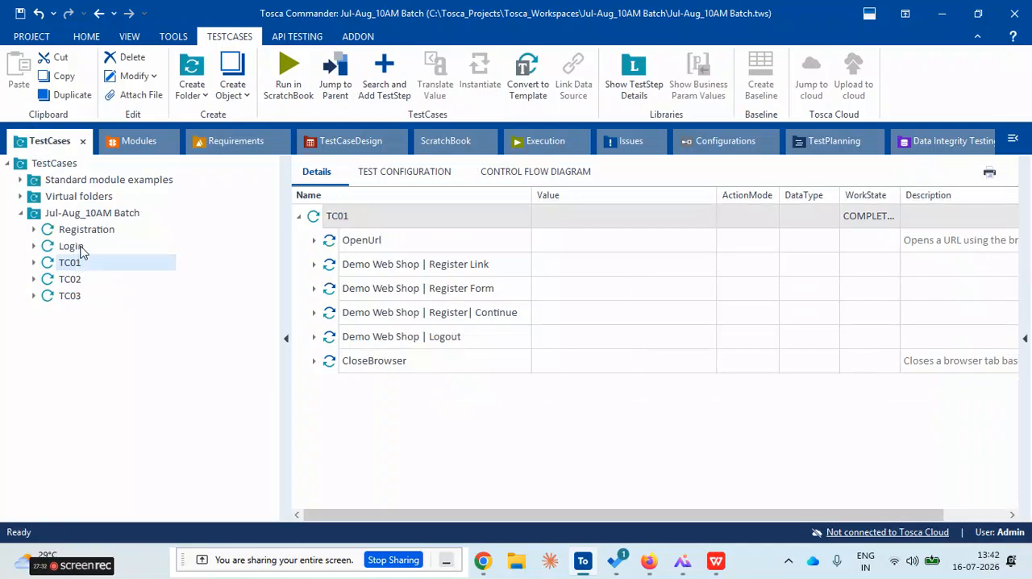
click(82, 250)
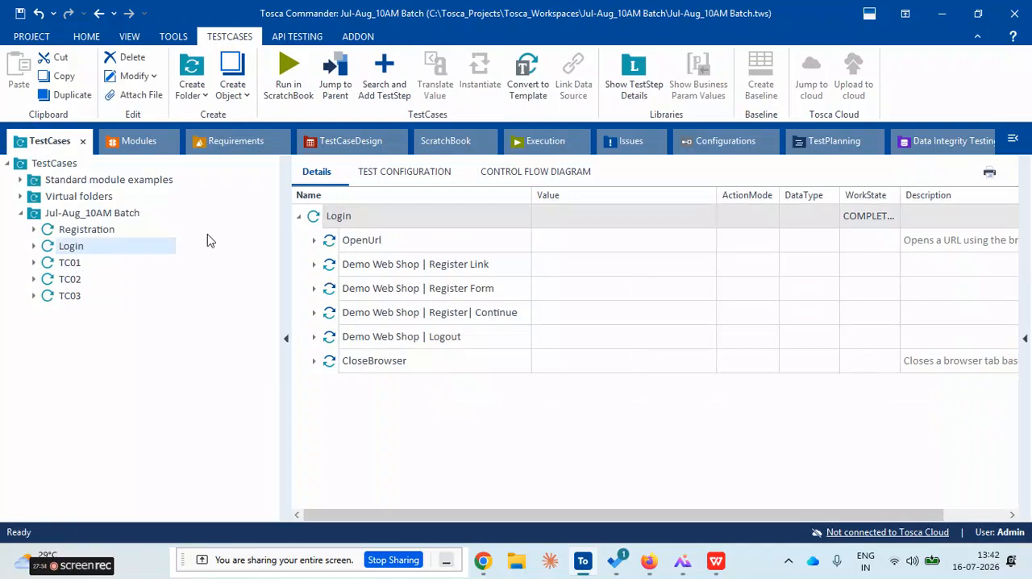
click(555, 142)
click(461, 292)
click(465, 335)
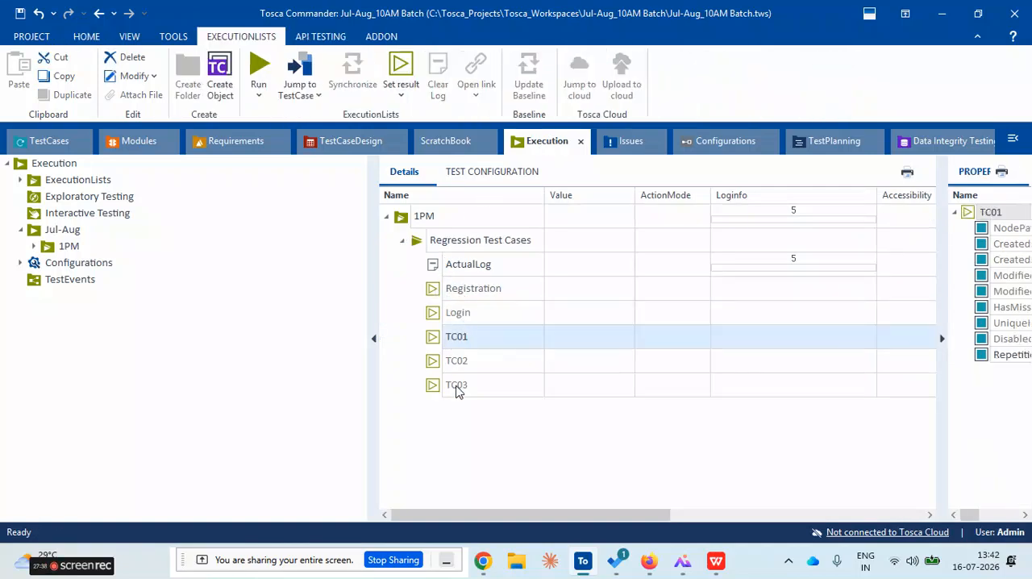
click(437, 296)
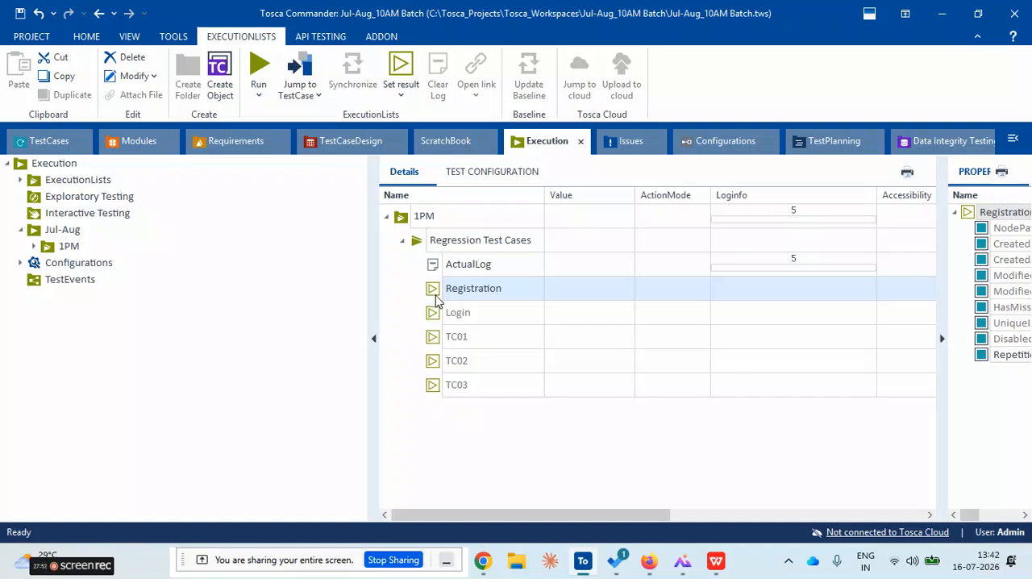
Set the Login test case's WorkState to IN_WORK and check its entry in the execution list
click(23, 141)
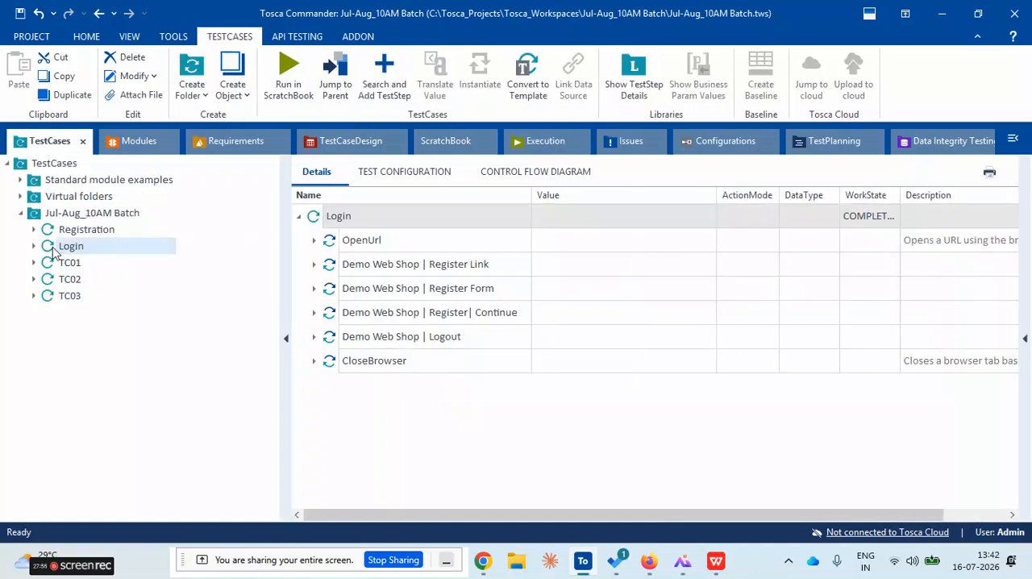
click(878, 221)
click(892, 217)
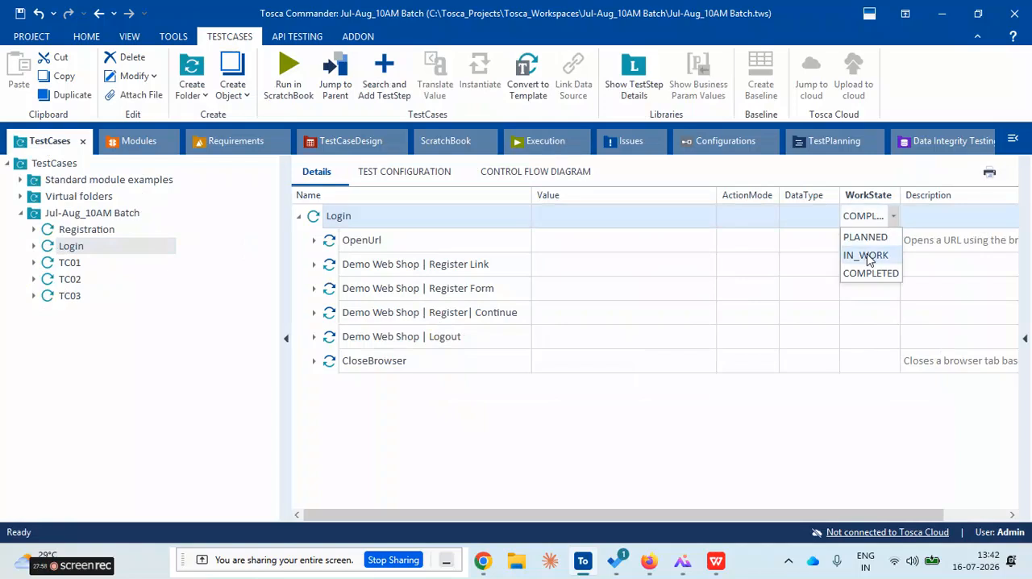
click(869, 258)
click(758, 338)
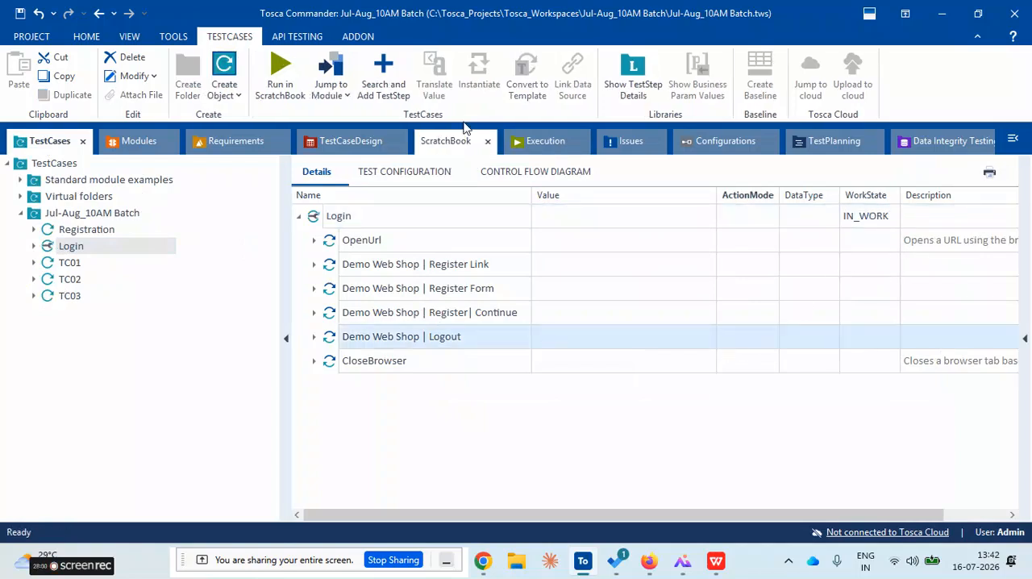
click(542, 141)
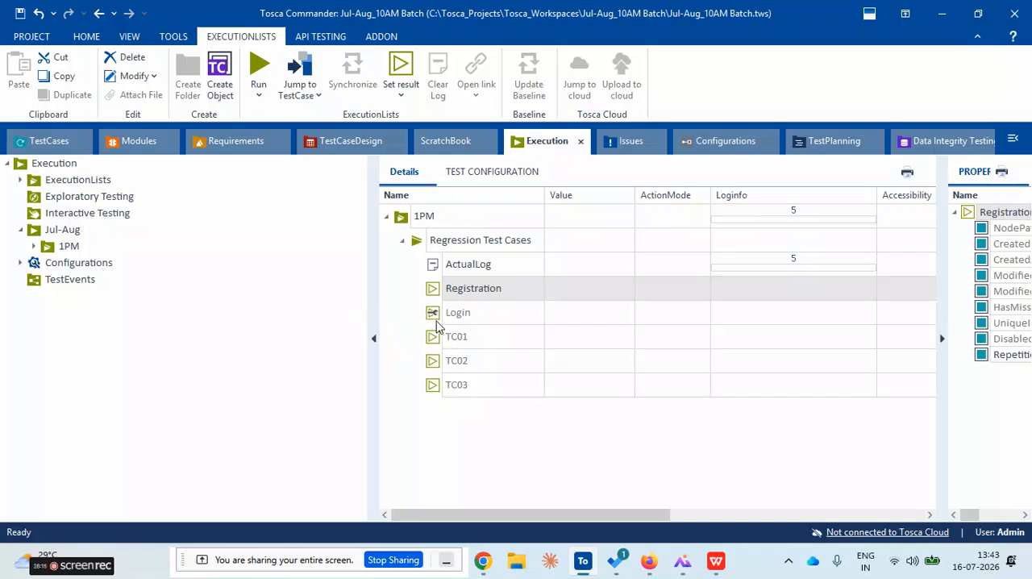
Set the Login test case's WorkState back to COMPLETED and return to the execution list
click(40, 142)
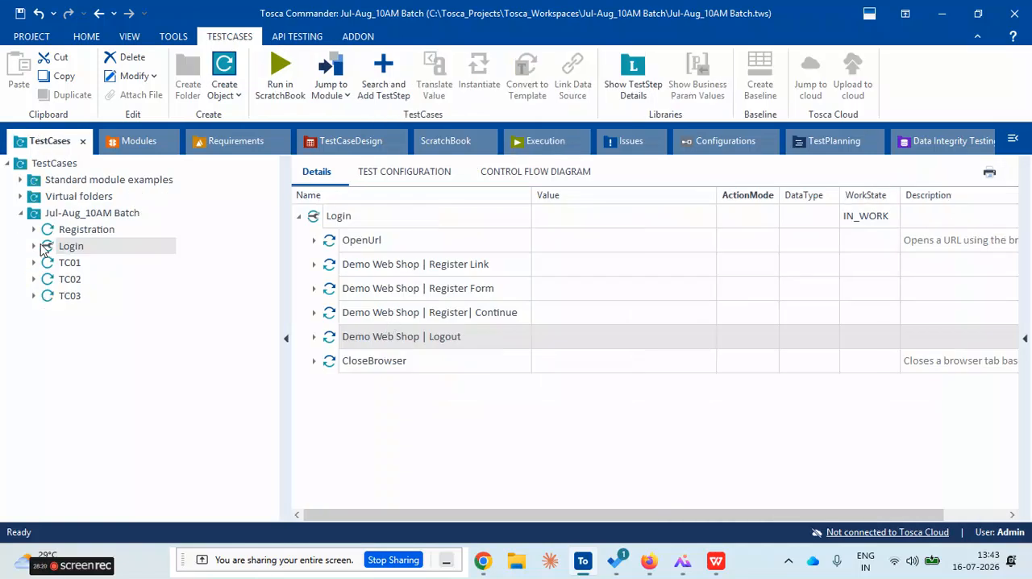
click(888, 223)
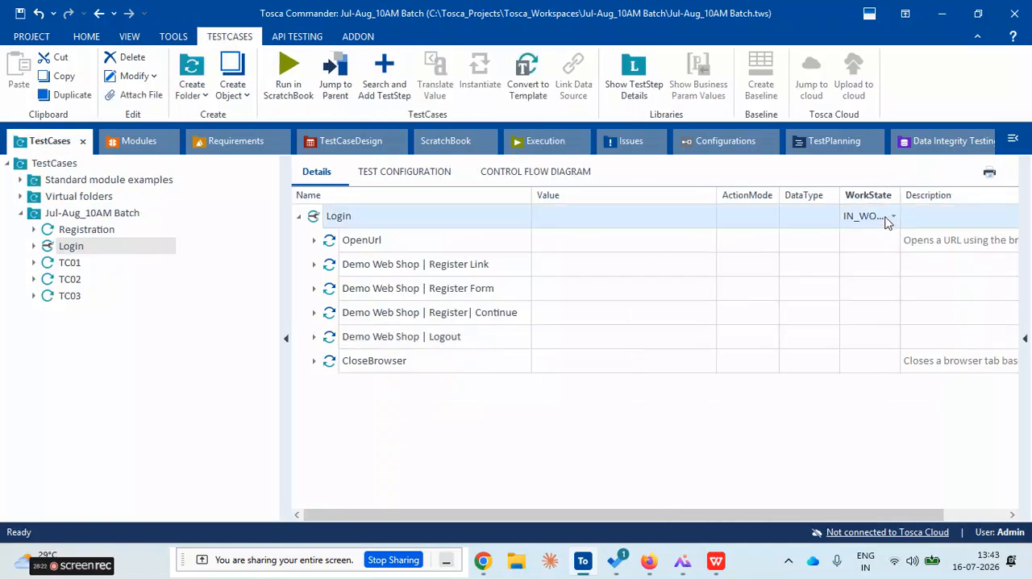
click(890, 221)
click(867, 274)
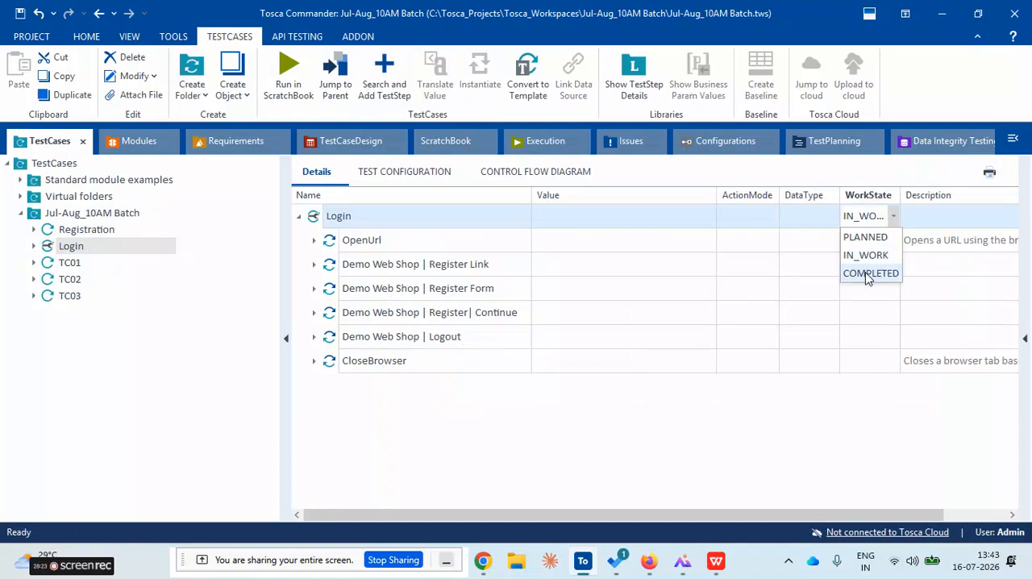
click(804, 298)
click(536, 144)
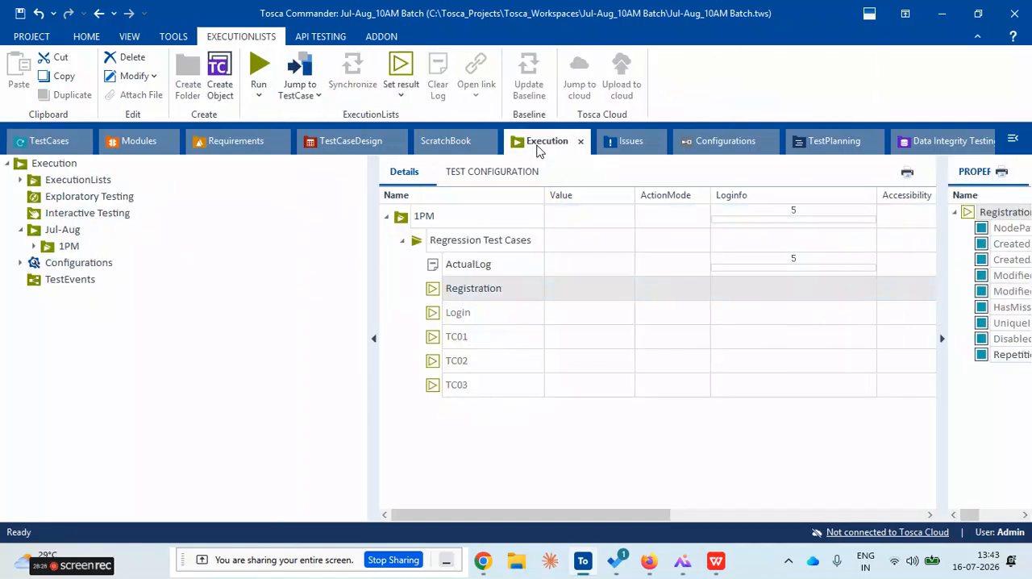
Check the Regression Test Cases entries, hide the properties pane, and select the execution list itself
click(503, 339)
click(502, 307)
click(502, 290)
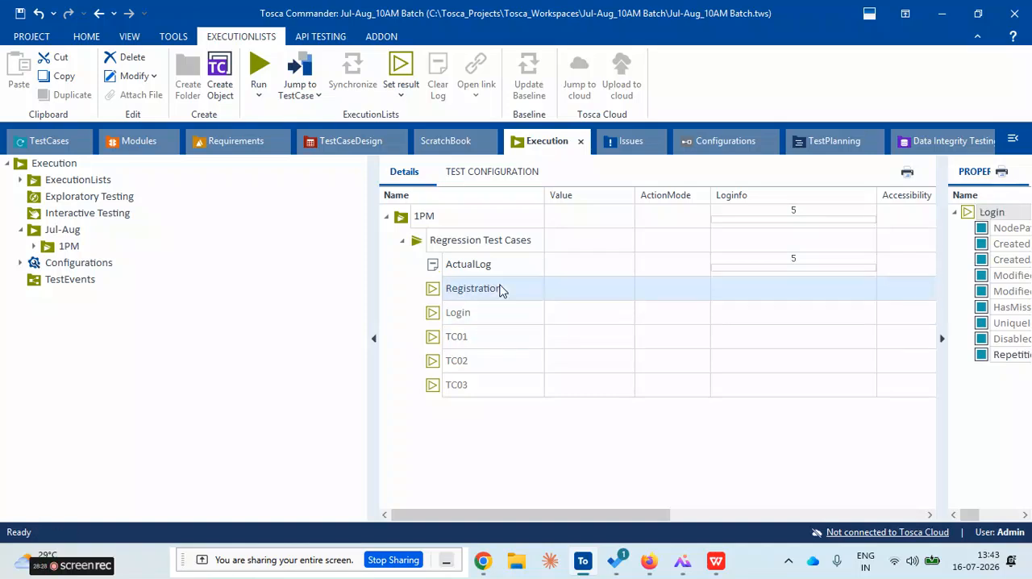
click(941, 339)
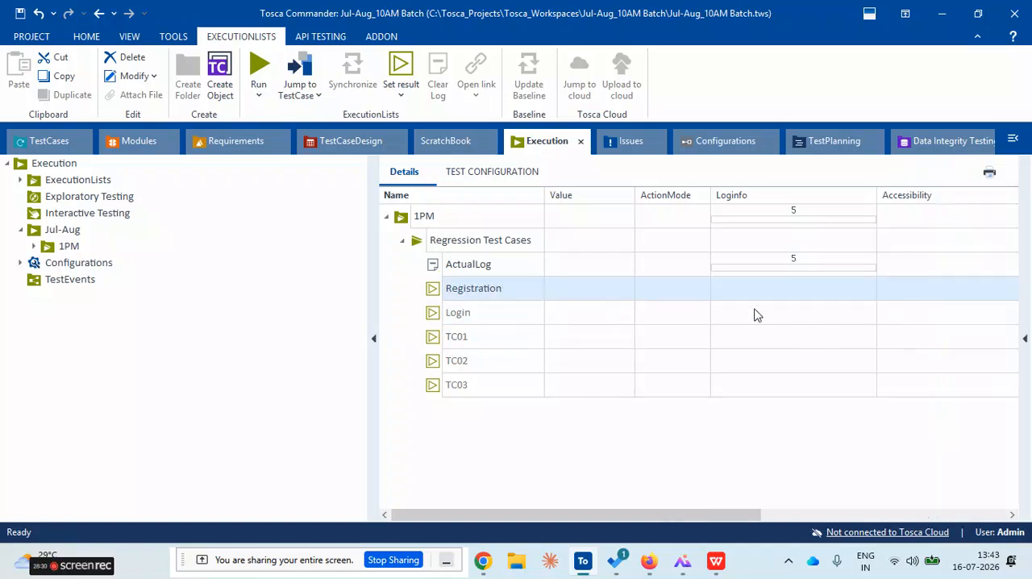
click(417, 245)
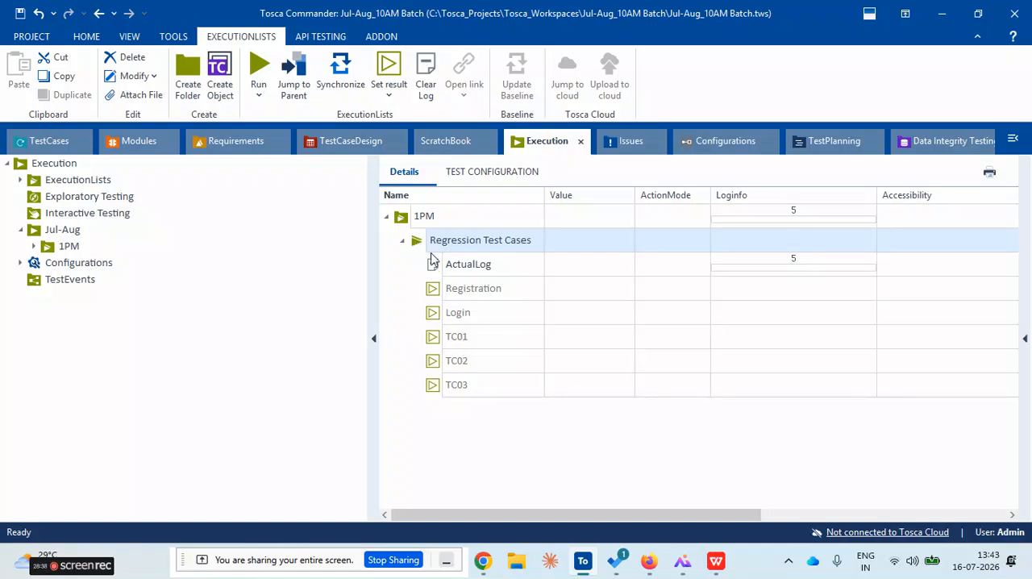
Update the outdated values of the RequirementSet in the Requirements section
click(221, 142)
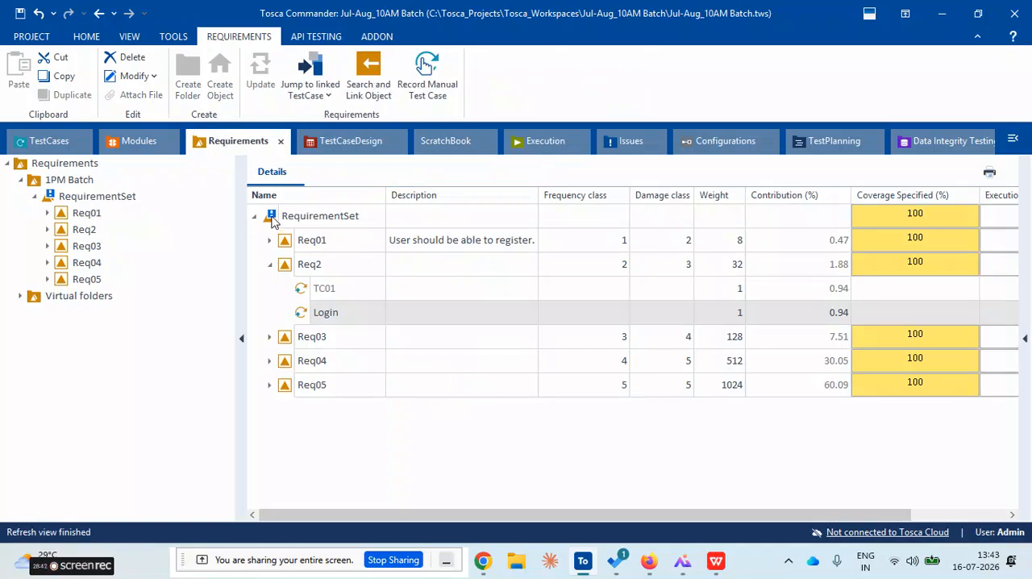
mouse_move(273, 222)
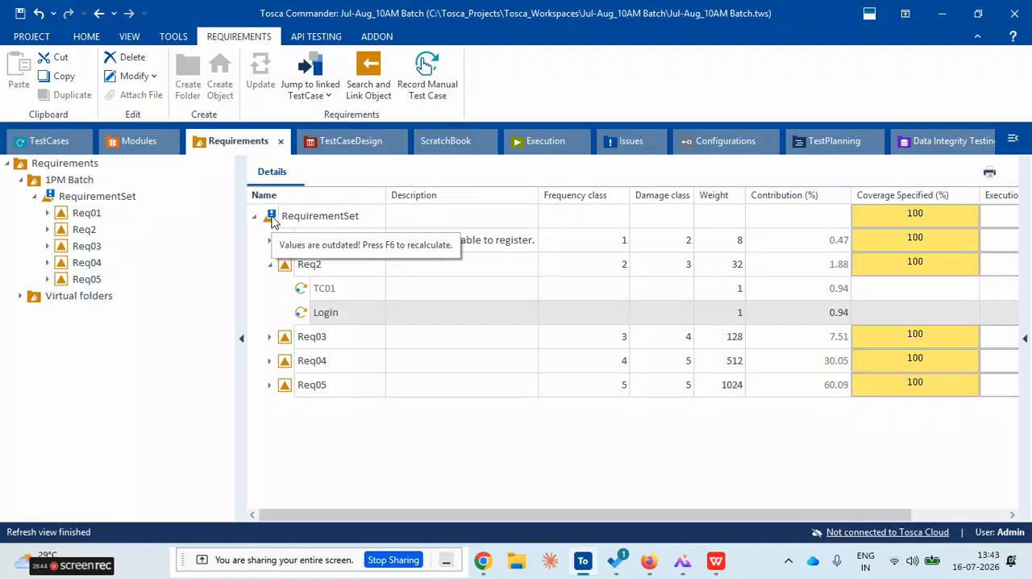
right_click(273, 218)
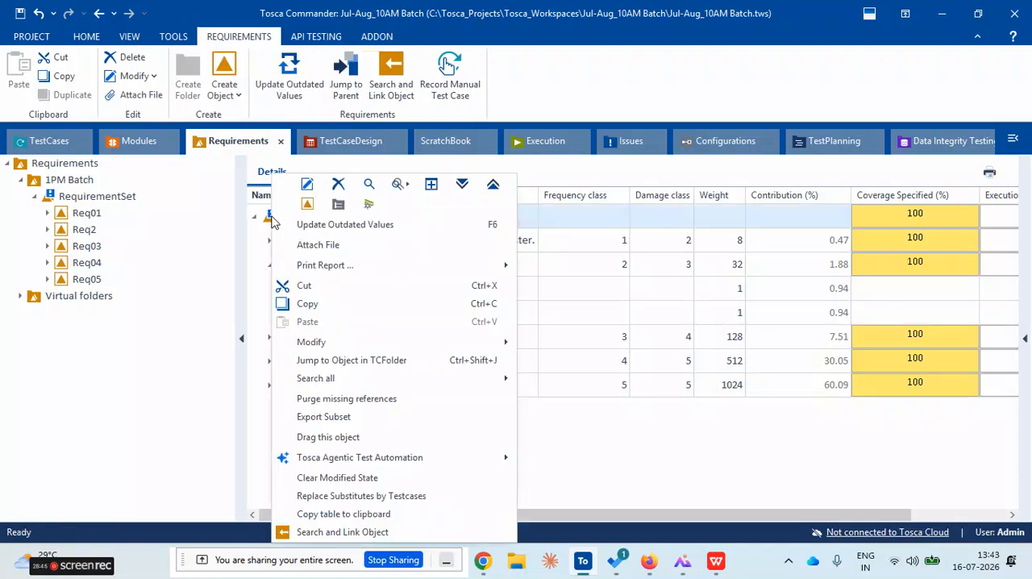
click(326, 229)
click(472, 332)
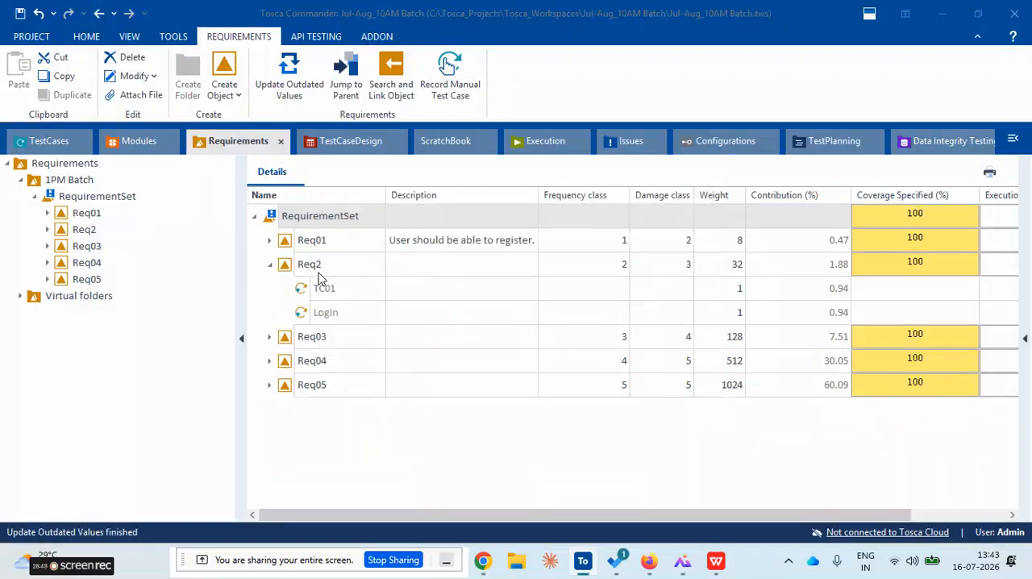
click(382, 368)
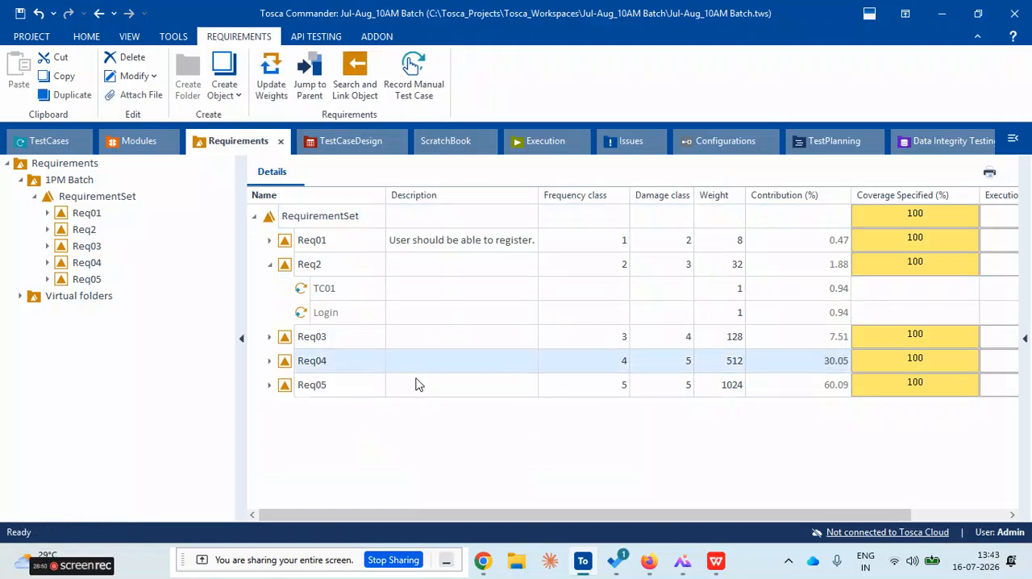
Link the Regression Test Cases execution list to the RequirementSet in the Requirements section
click(542, 143)
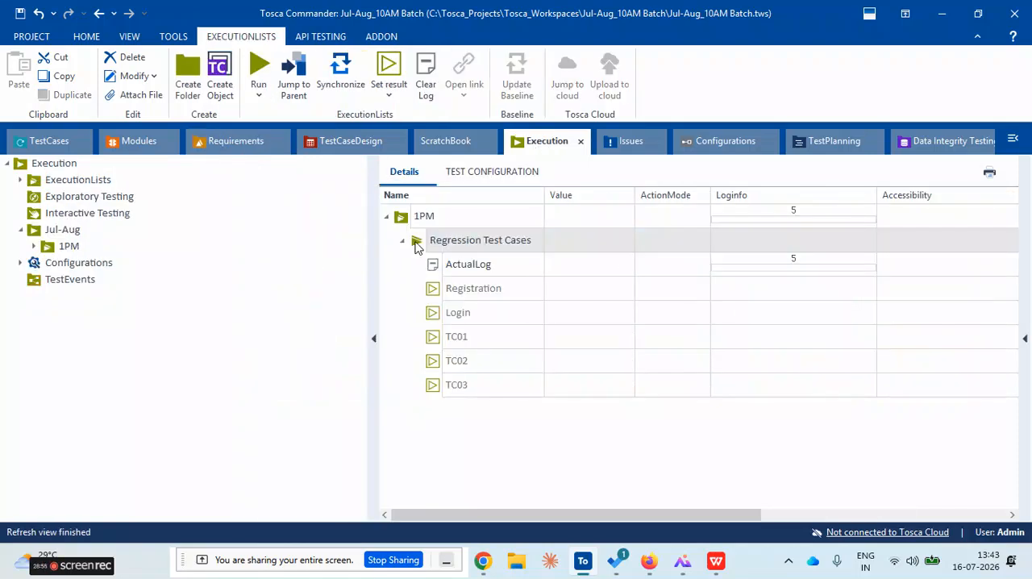
drag(415, 246, 326, 214)
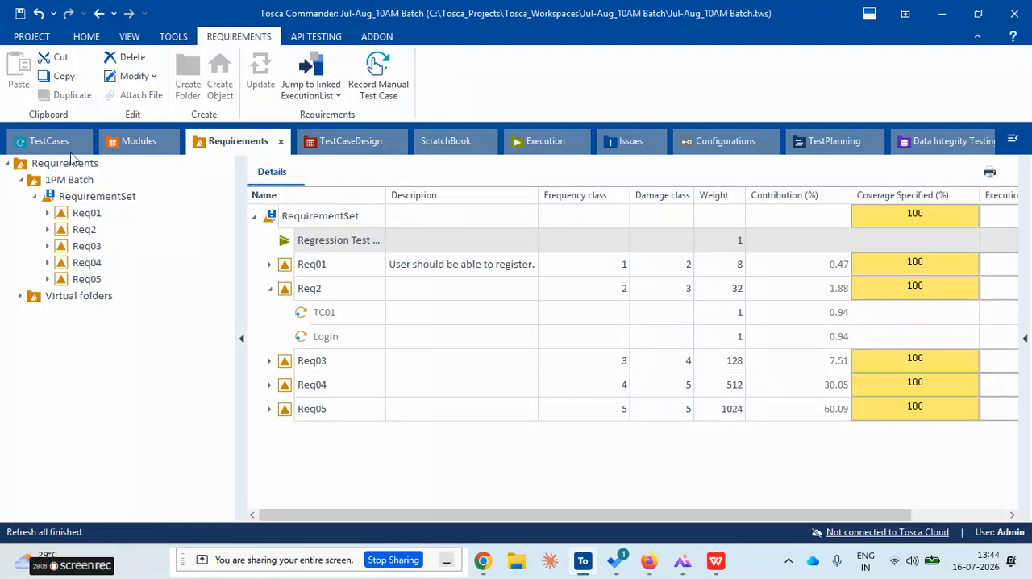
click(45, 145)
click(254, 149)
click(561, 142)
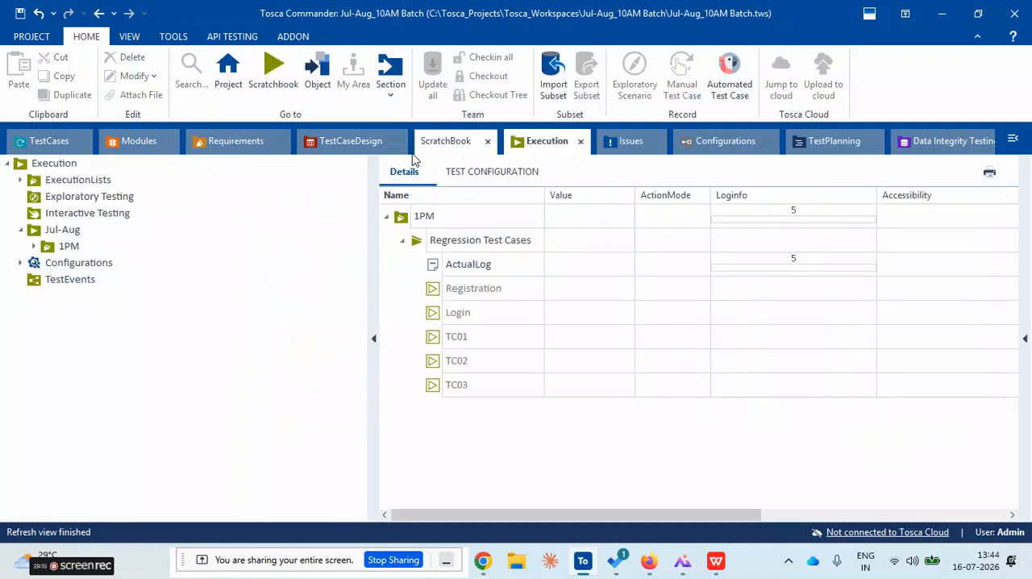
Collapse Req2 in the RequirementSet's details so its linked test cases are hidden
click(242, 142)
click(295, 218)
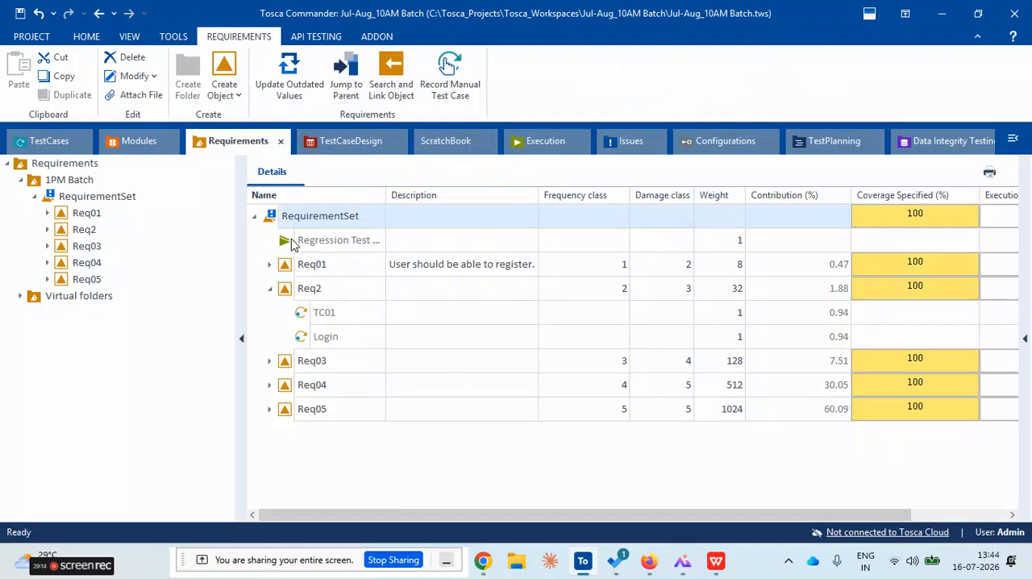
click(317, 271)
click(288, 295)
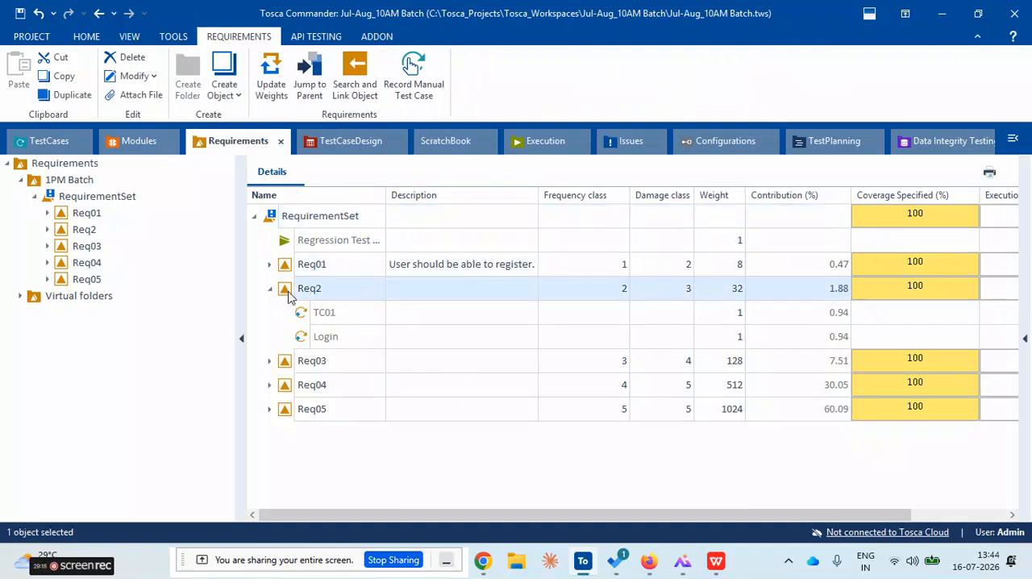
click(271, 290)
Widen the Name column of the requirements table to show the full name of the linked Regression Test Cases list
click(520, 142)
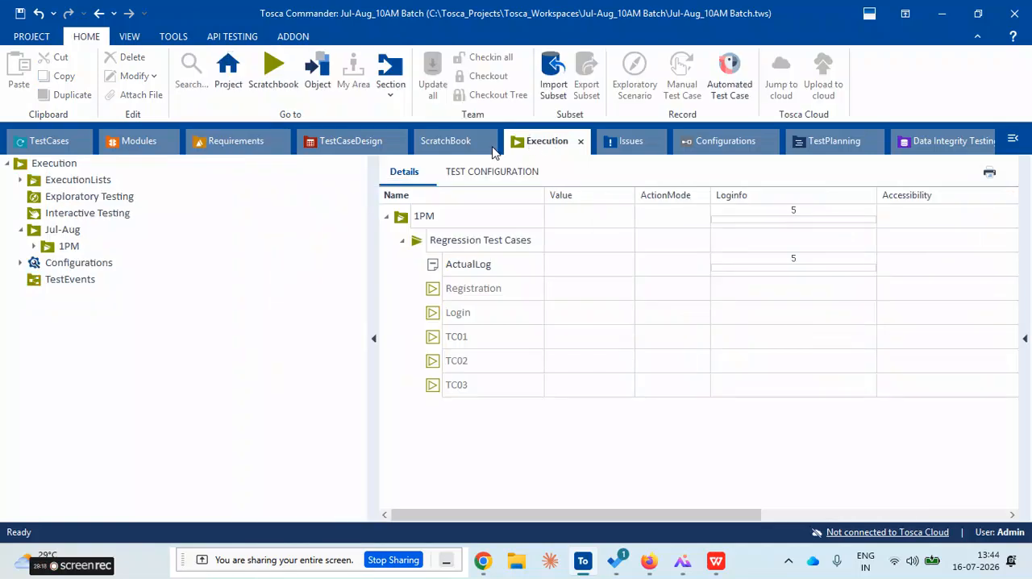
click(246, 145)
click(334, 242)
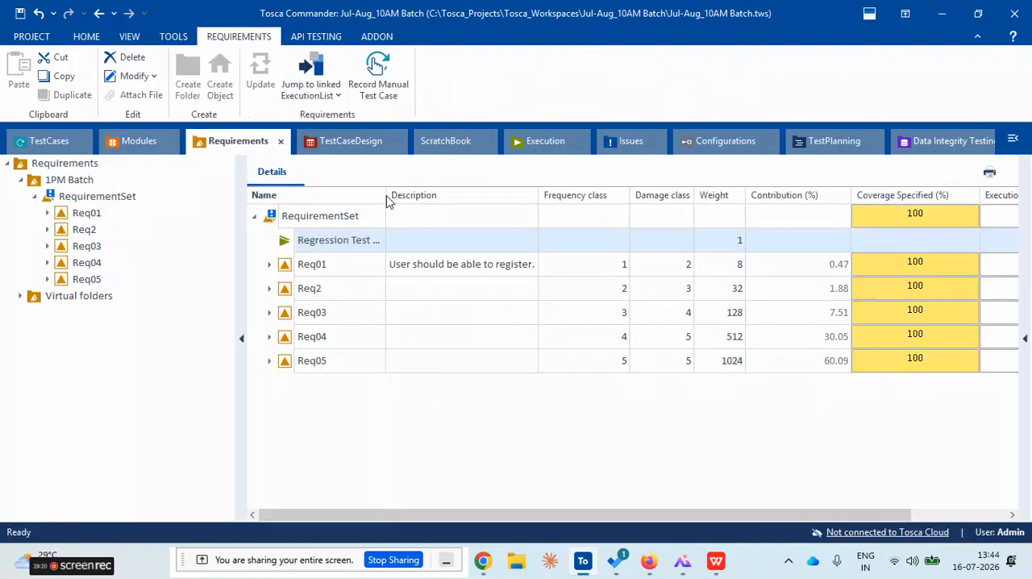
drag(383, 196, 415, 196)
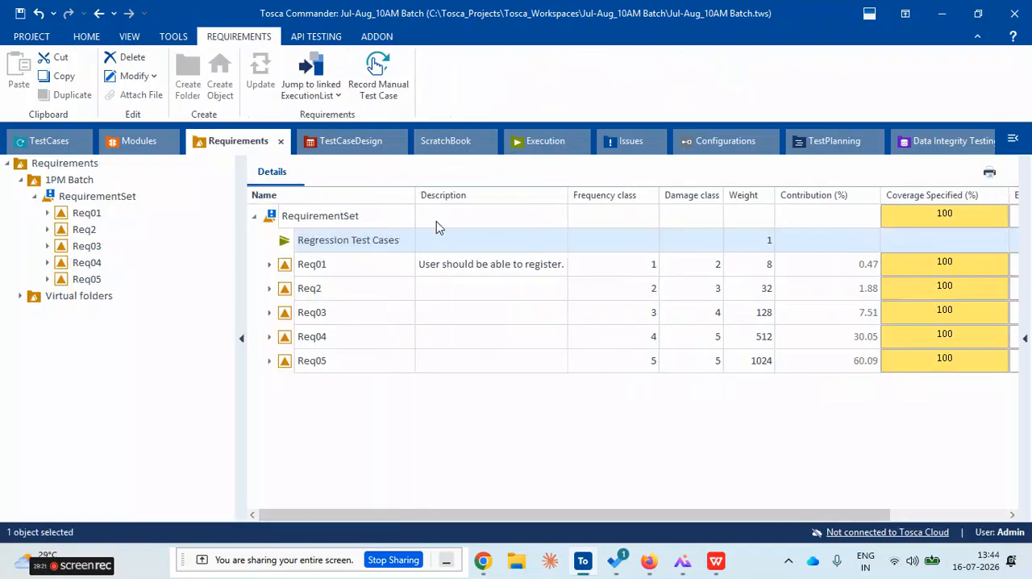
click(371, 241)
click(405, 297)
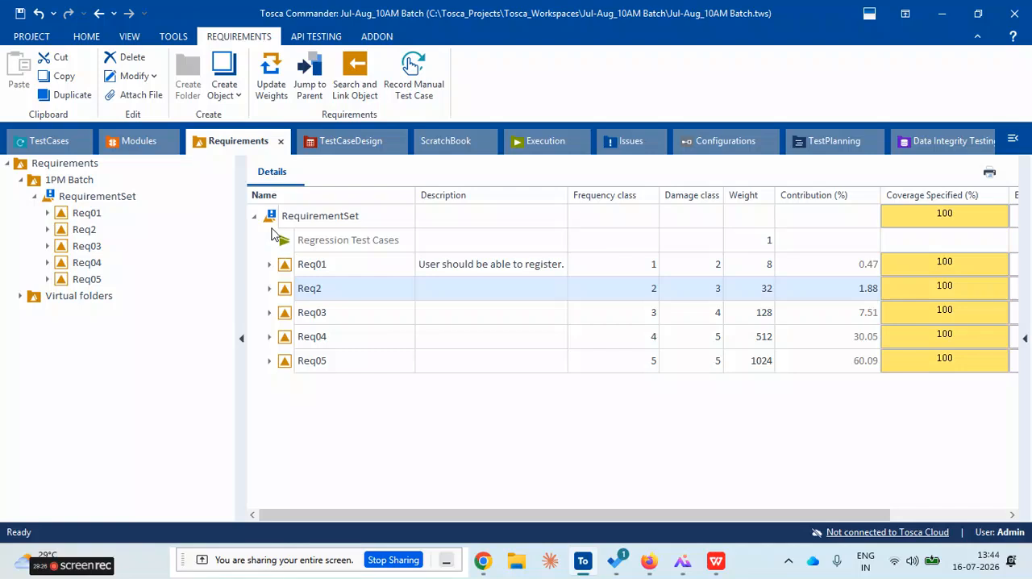
Review the test cases contained in the Regression Test Cases list in the Execution section
click(539, 141)
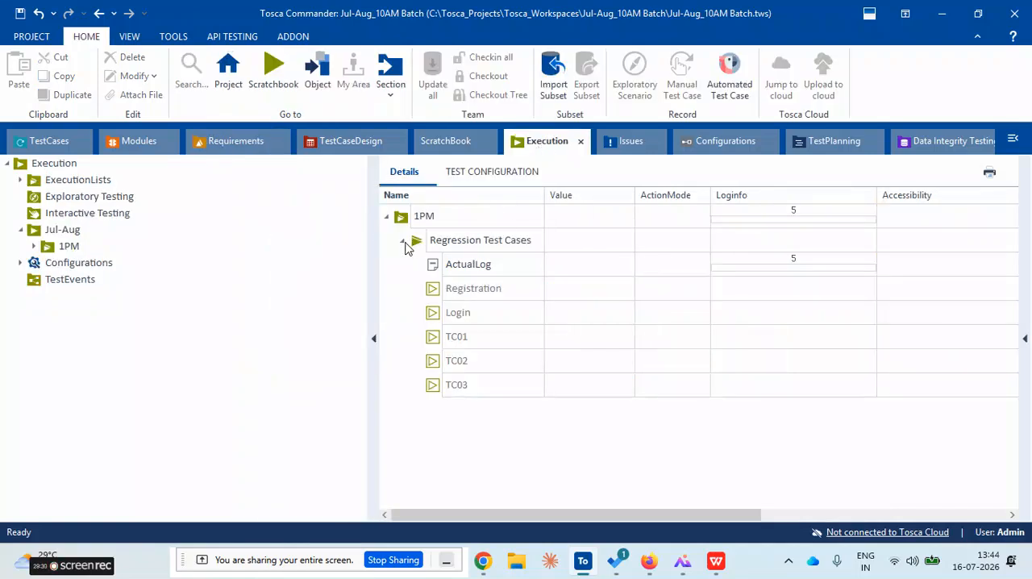
click(405, 245)
click(405, 245)
click(456, 300)
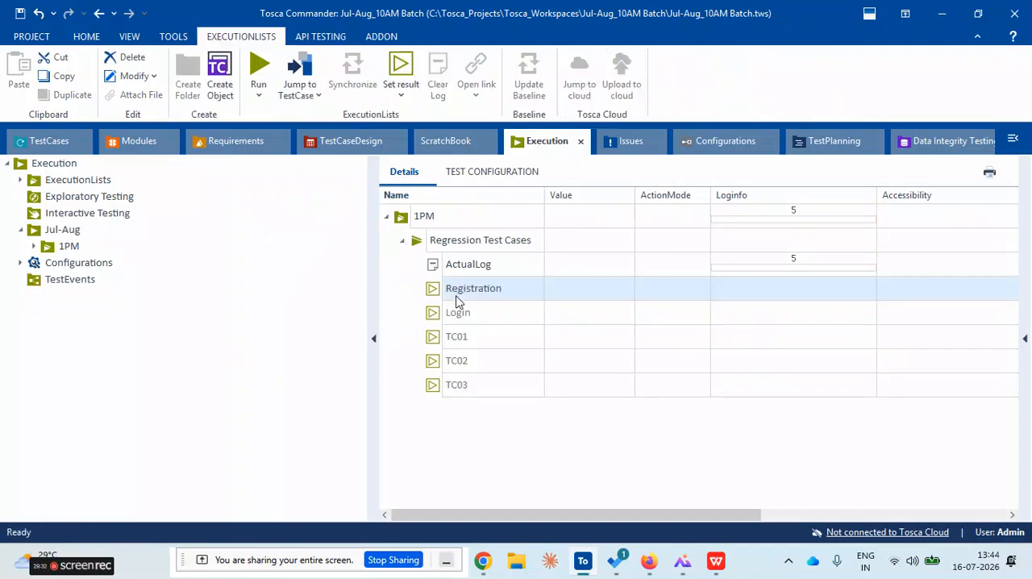
click(463, 339)
click(473, 387)
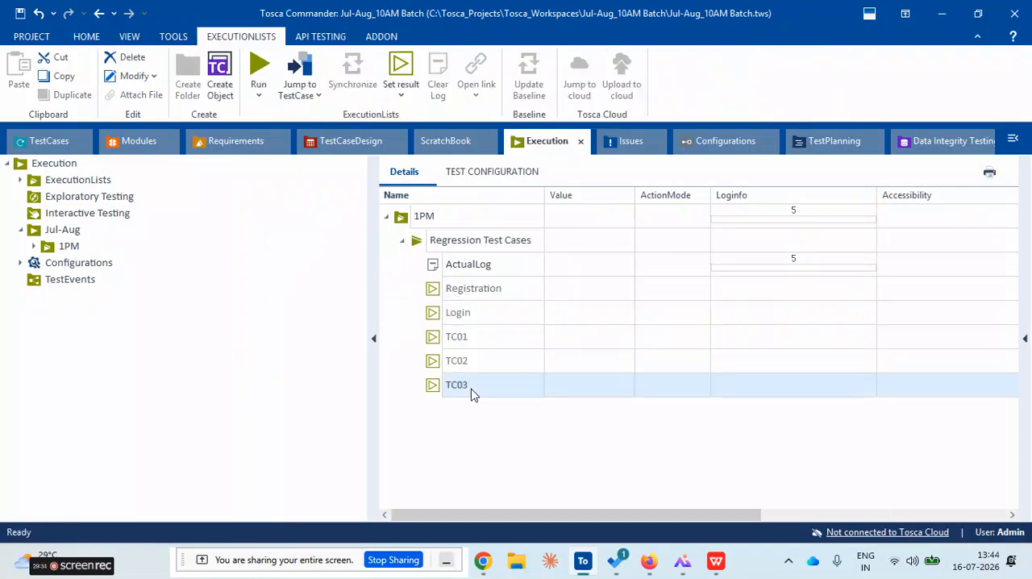
Update the outdated values of the RequirementSet linked to the Regression Test Cases list and start the calculation
click(228, 149)
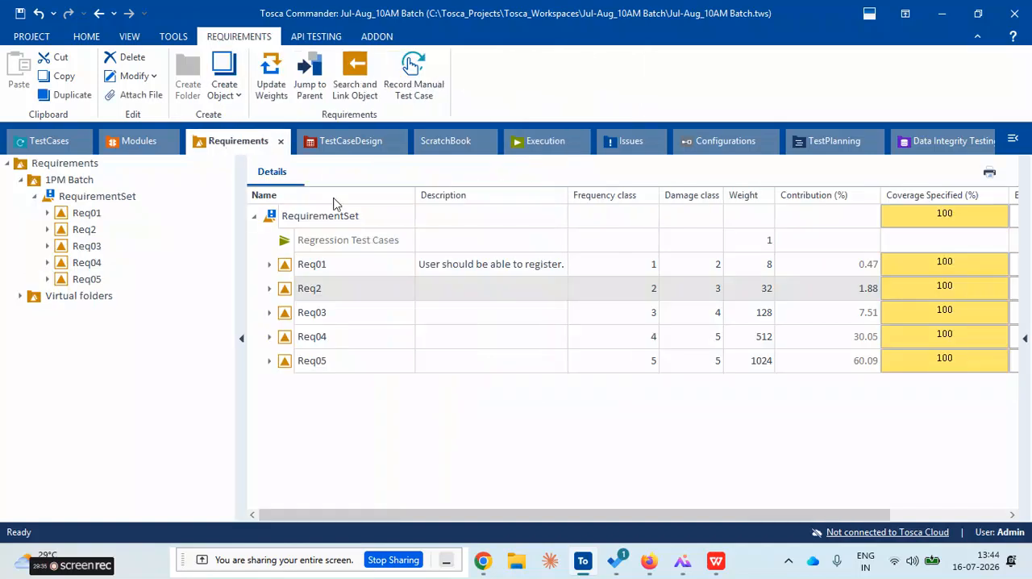
click(319, 246)
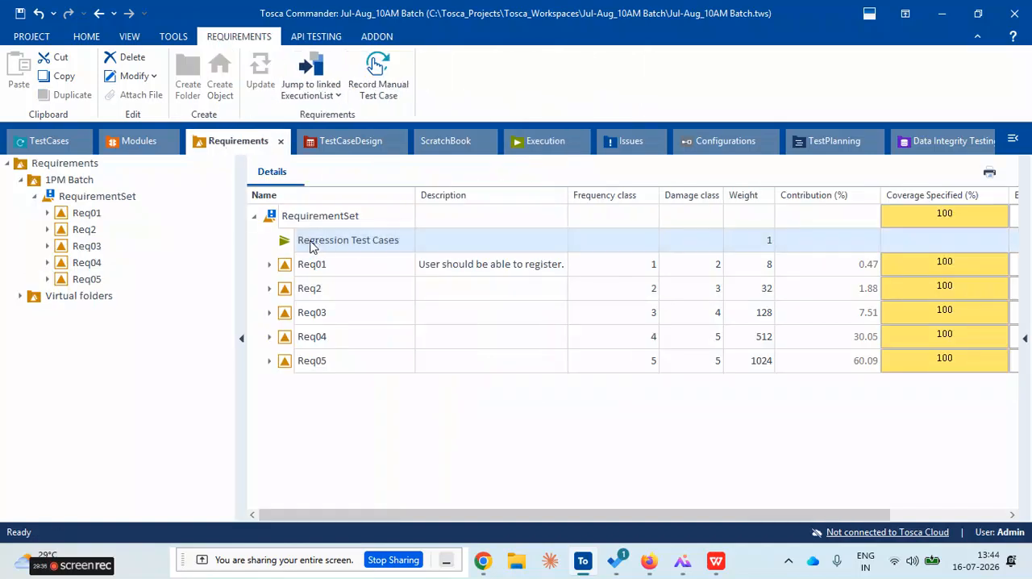
click(272, 222)
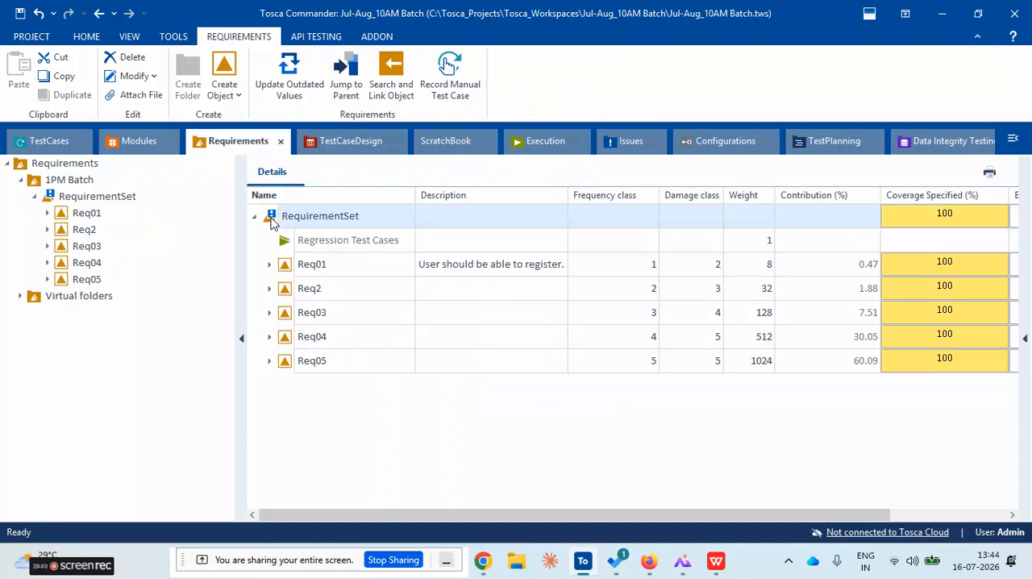
right_click(272, 223)
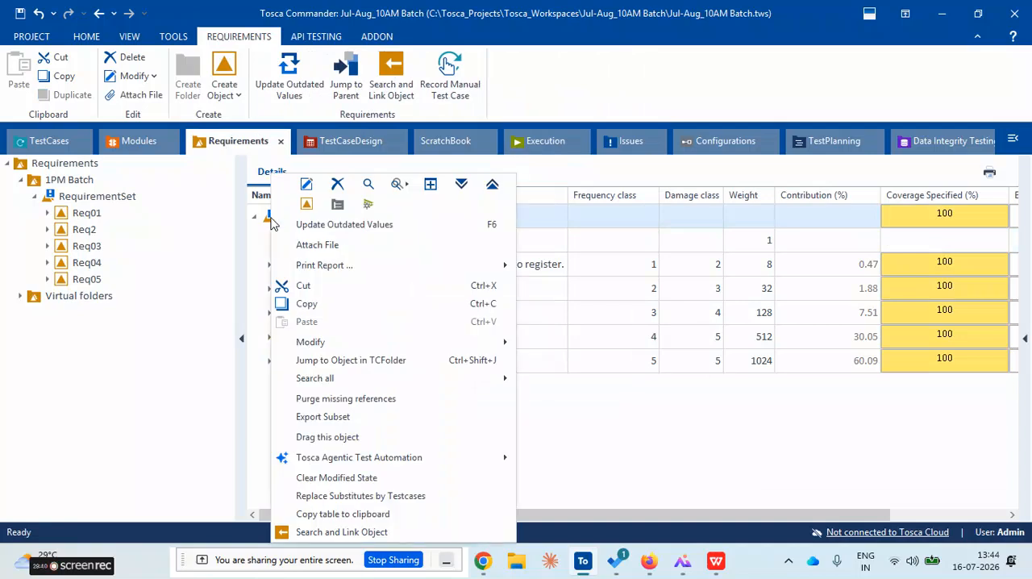
click(348, 226)
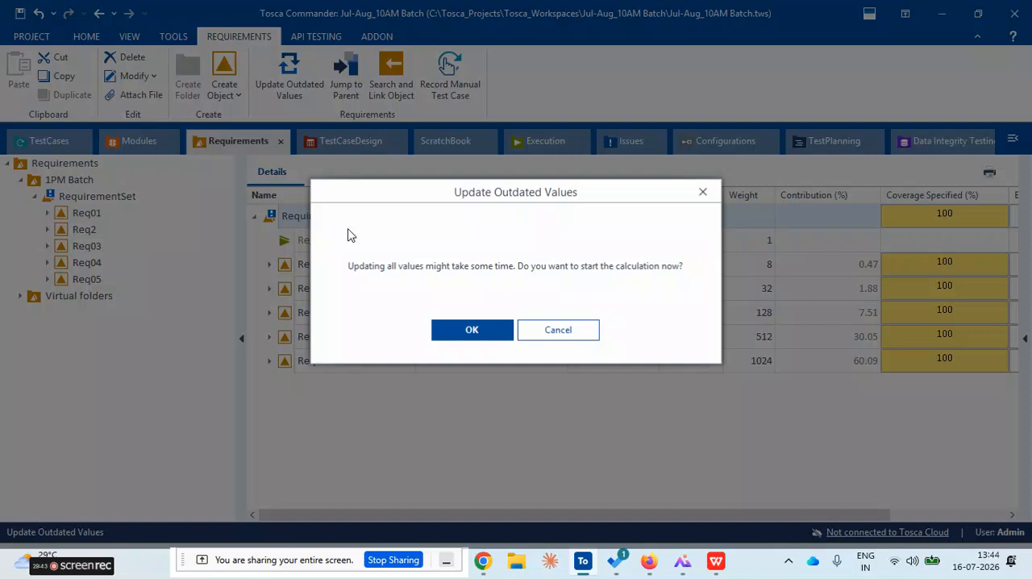
click(473, 331)
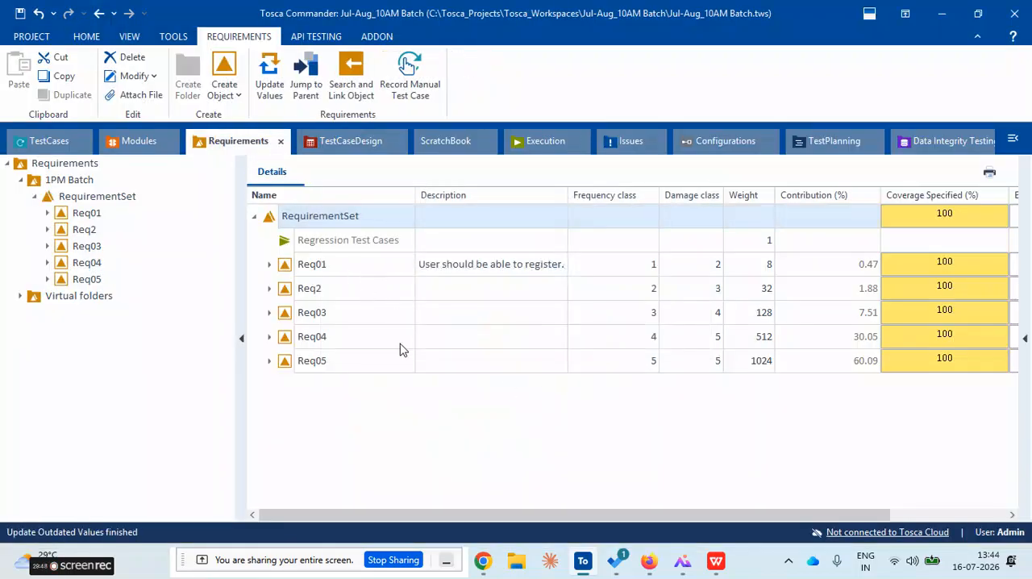
Expand Req01, Req2 and Req03 in the RequirementSet's details to show their linked test cases
click(272, 266)
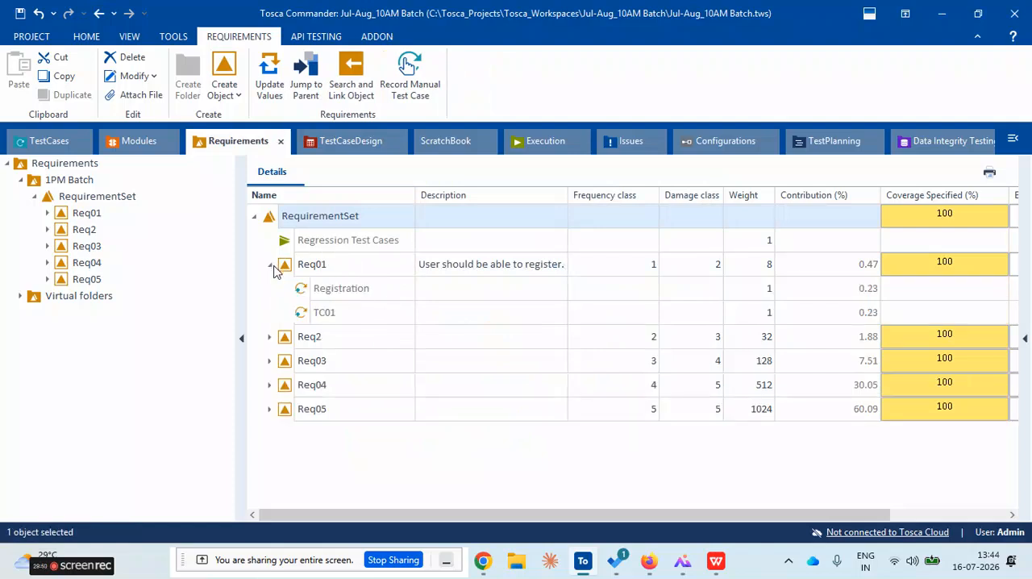
click(270, 337)
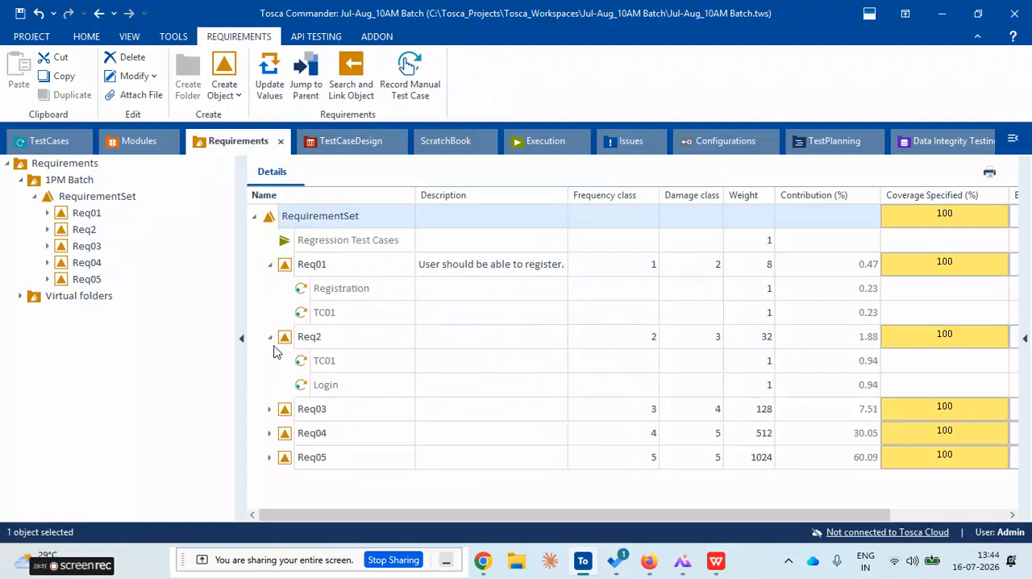
click(270, 410)
click(322, 250)
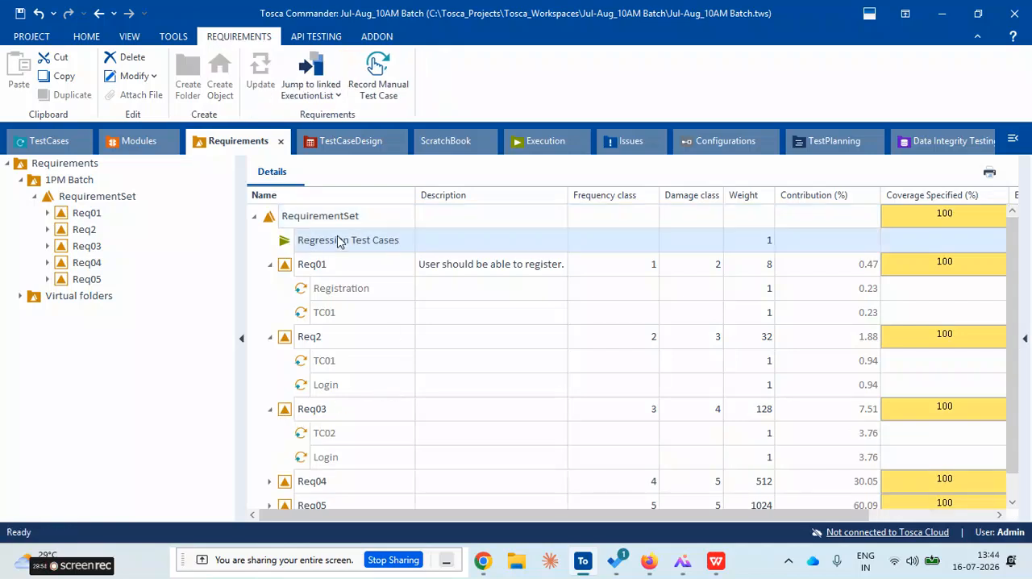
Run the Regression Test Cases execution list in the 1PM folder of the Execution section
click(537, 146)
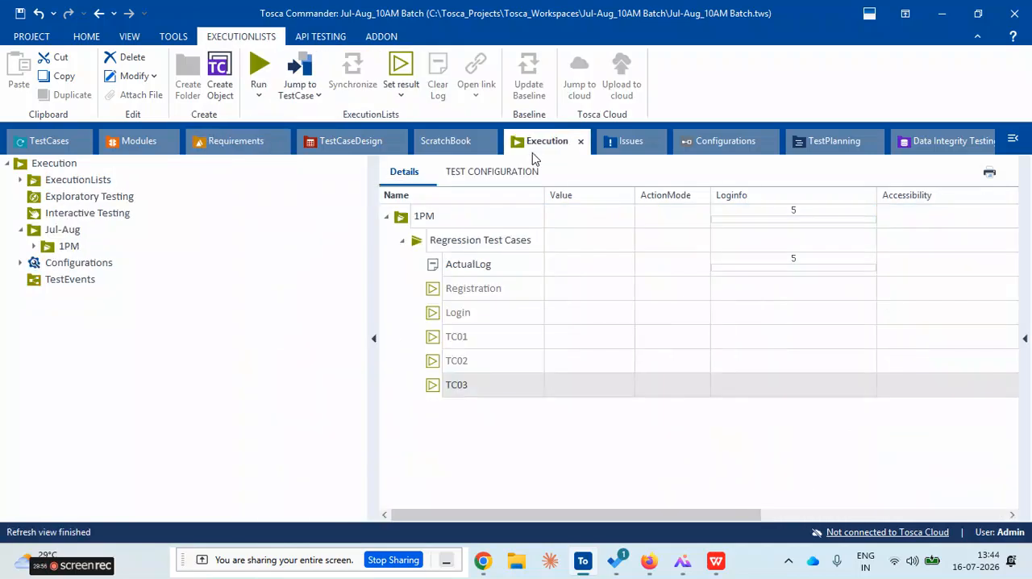
click(238, 143)
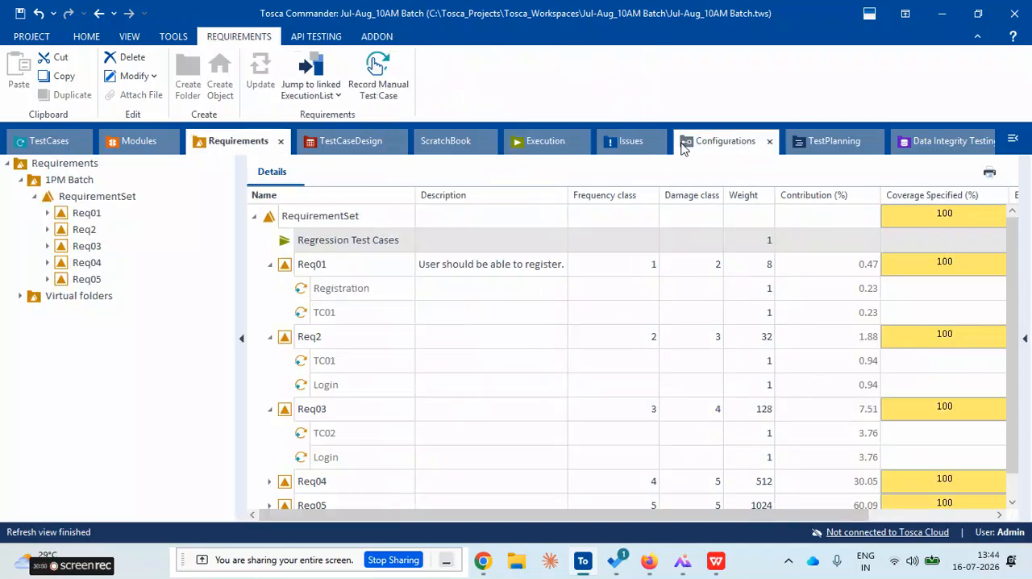
click(525, 148)
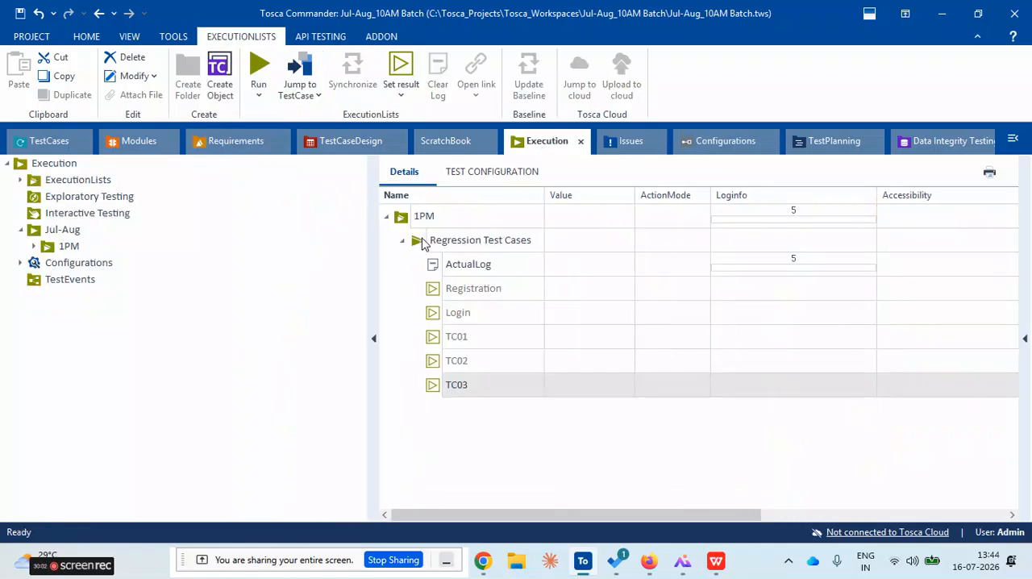
click(433, 292)
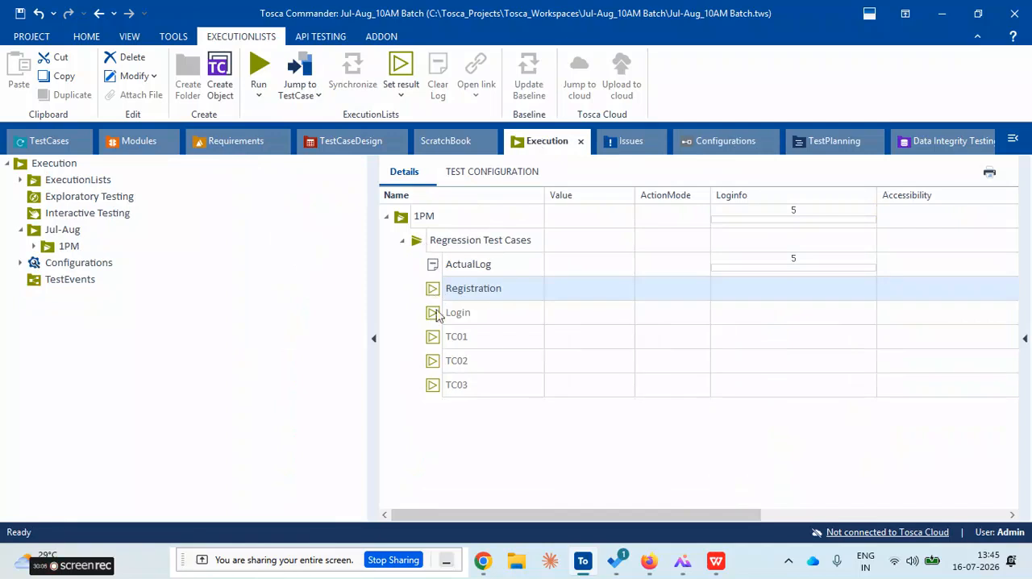
click(435, 314)
click(460, 360)
click(425, 246)
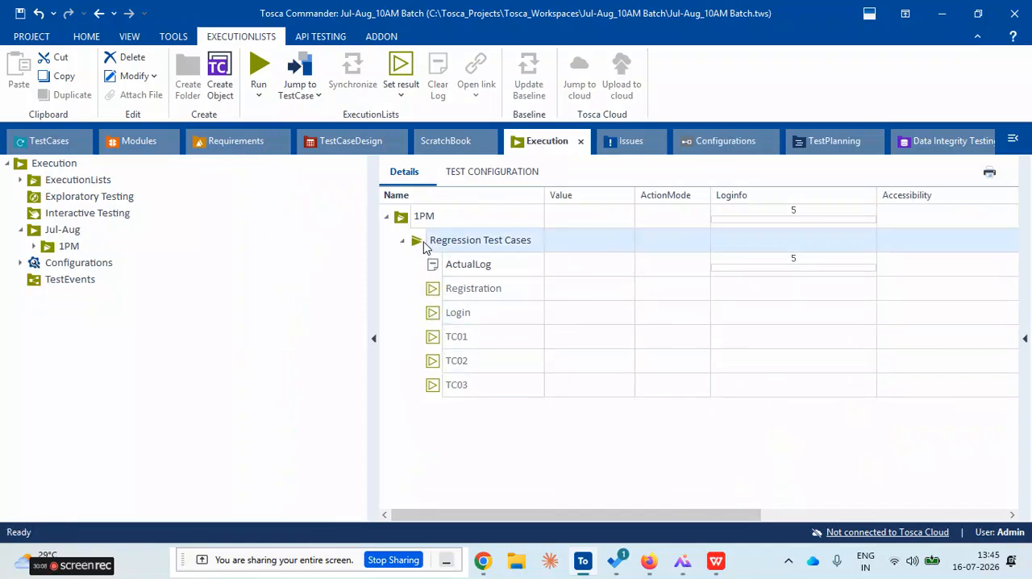
right_click(423, 244)
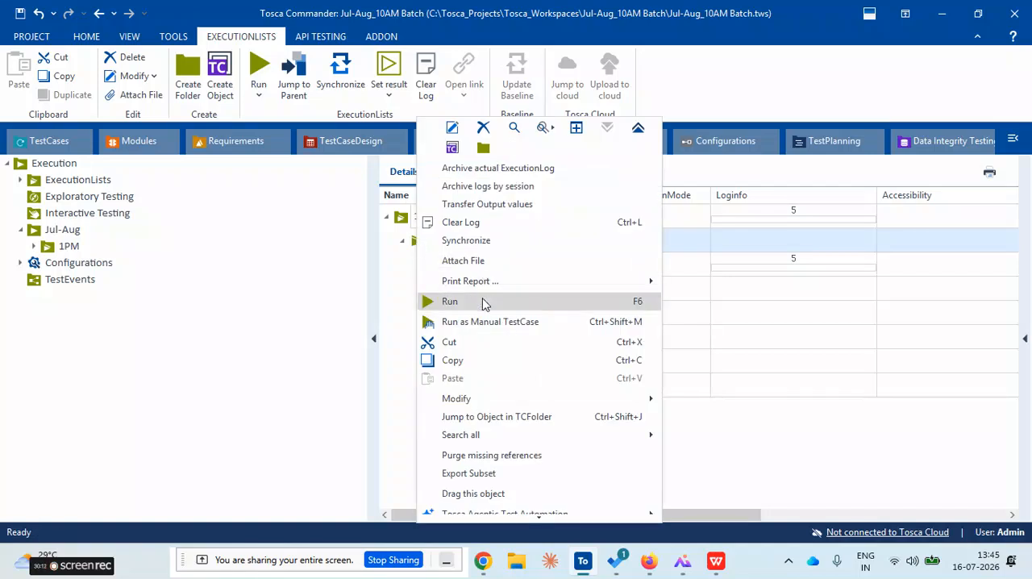
click(483, 303)
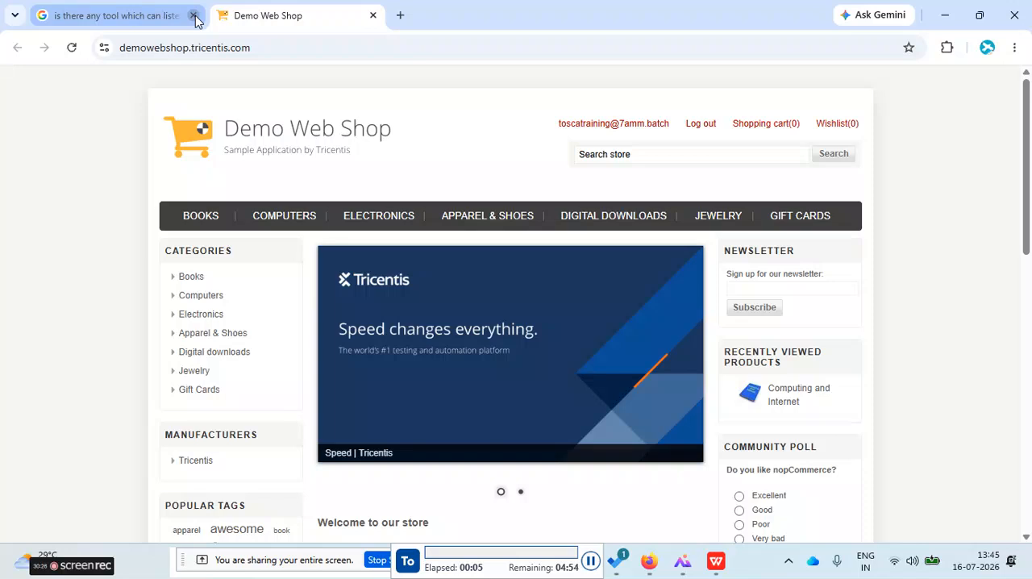
Close the leftover browser tabs during the test run and log out of the Demo Web Shop
click(194, 15)
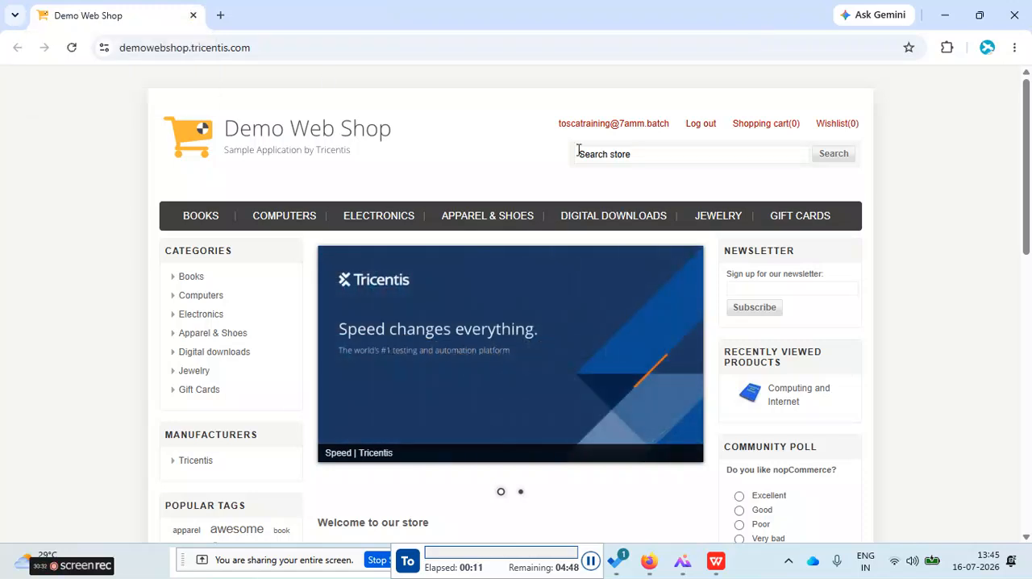
click(695, 126)
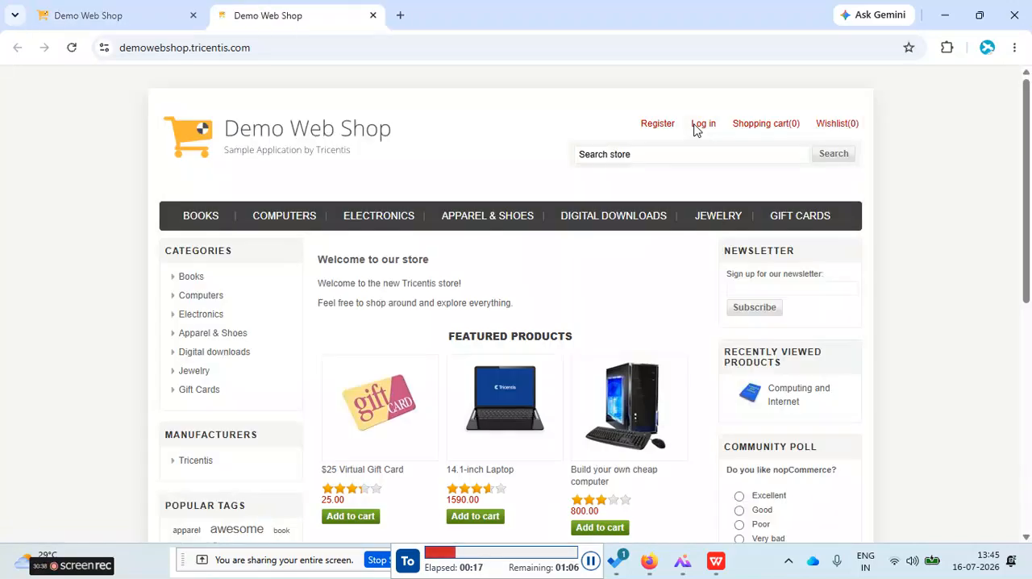
click(194, 16)
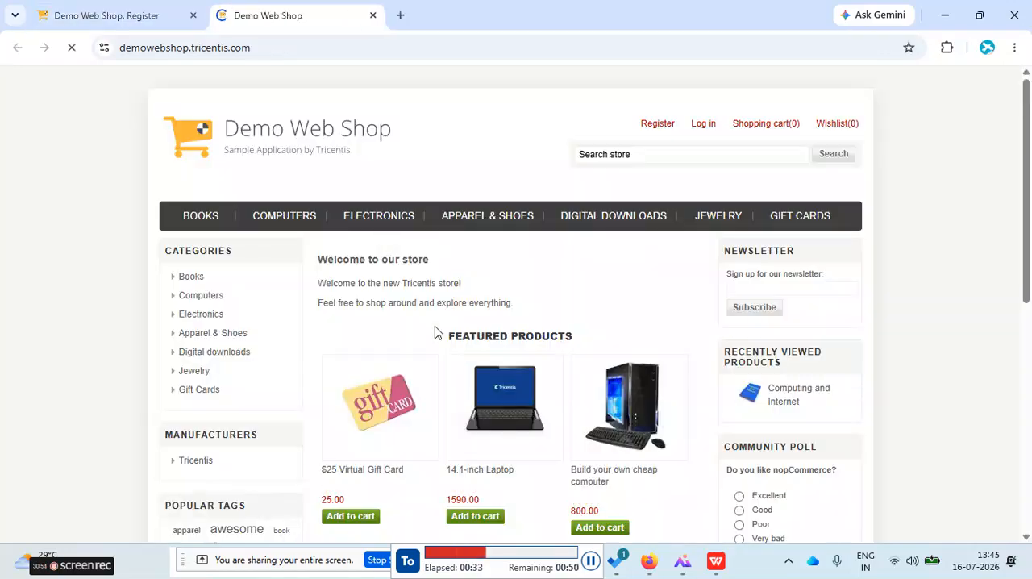
click(193, 15)
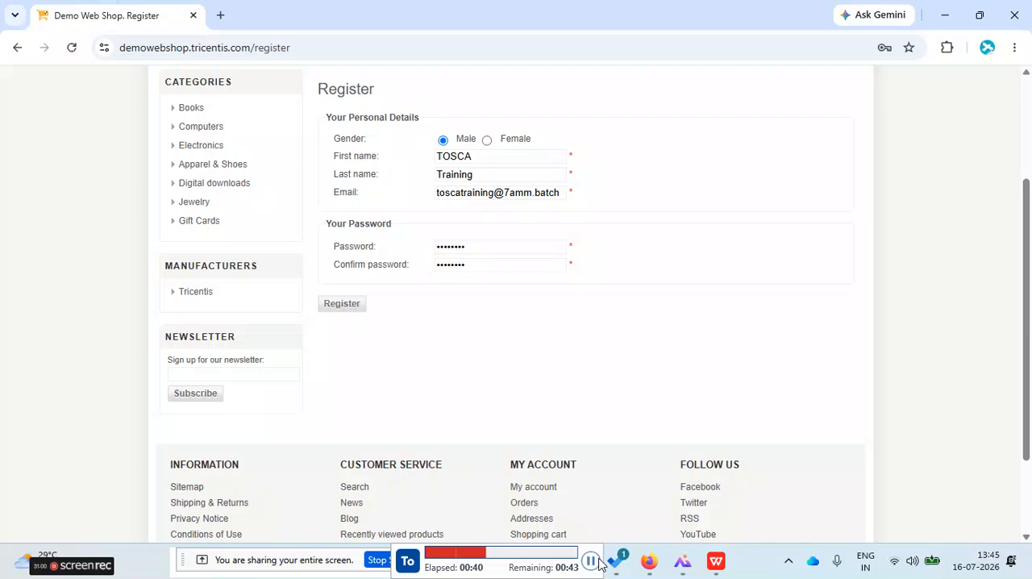
Change the email in the paused run's registration form to an unused address, submit the registration and resume the execution
click(473, 379)
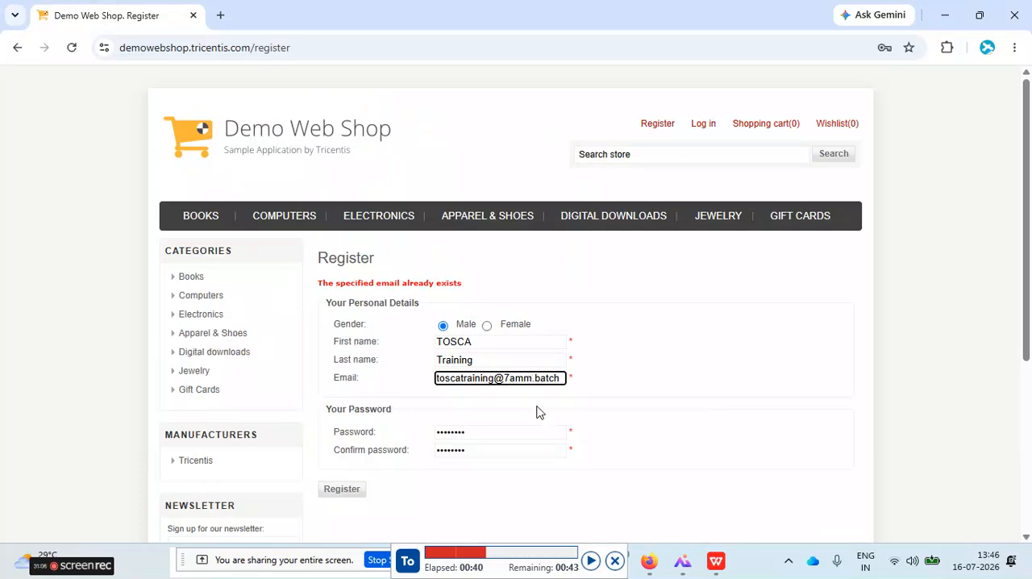
text(n)
click(591, 562)
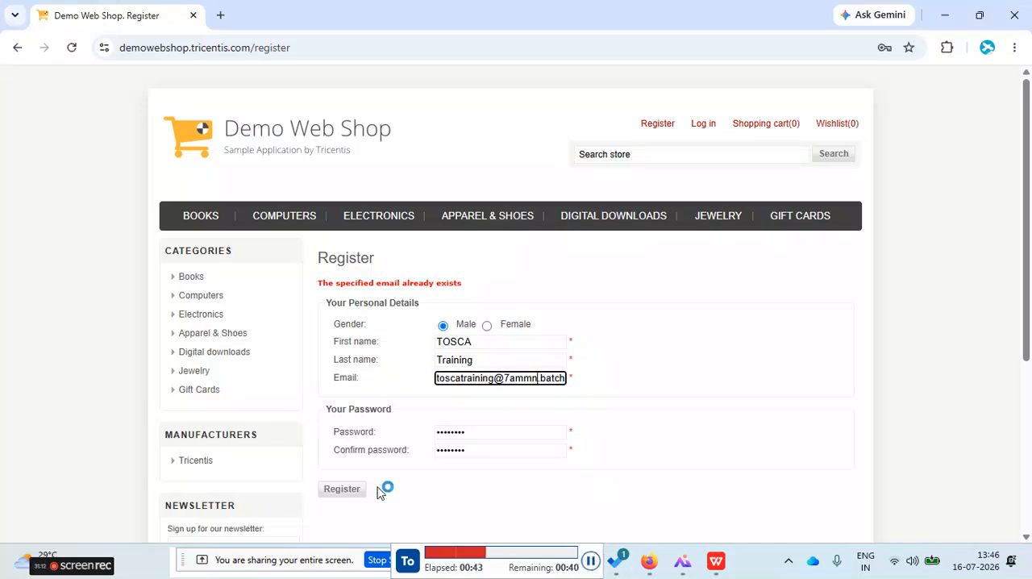
click(343, 489)
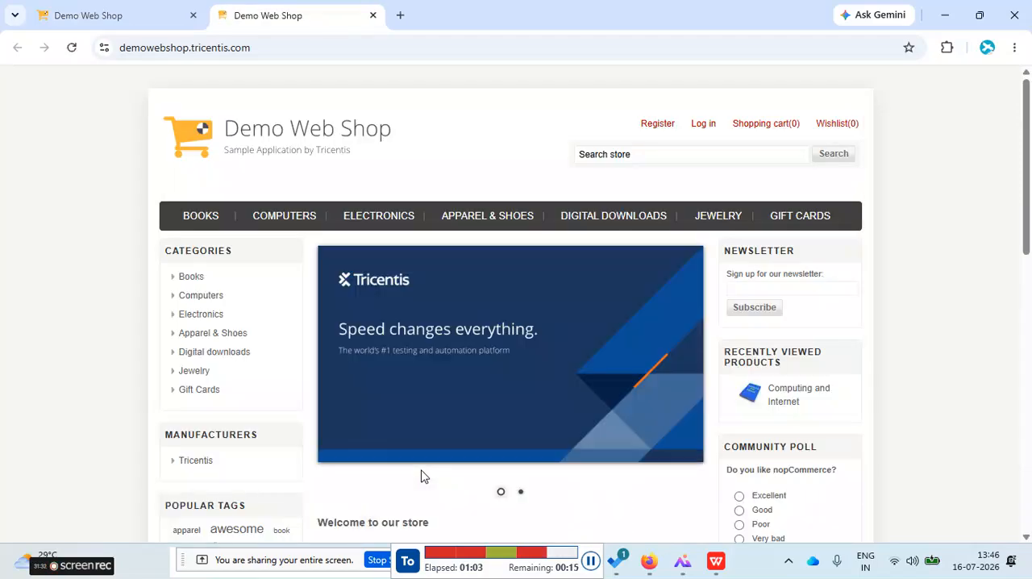
Close the older shop tab and get the second registration through with another unused email, resuming the paused run
click(194, 17)
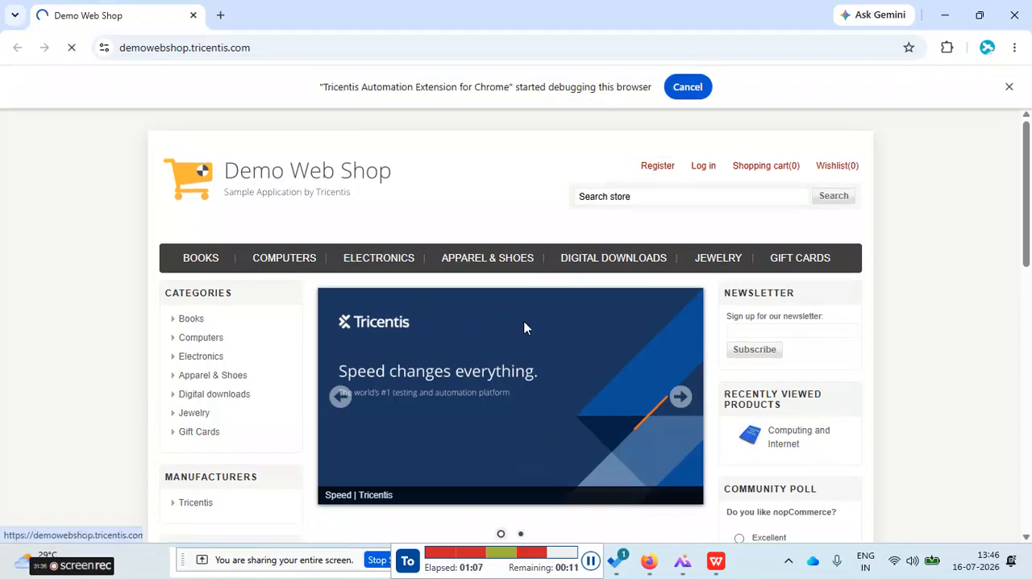
scroll(508, 429, down, 1)
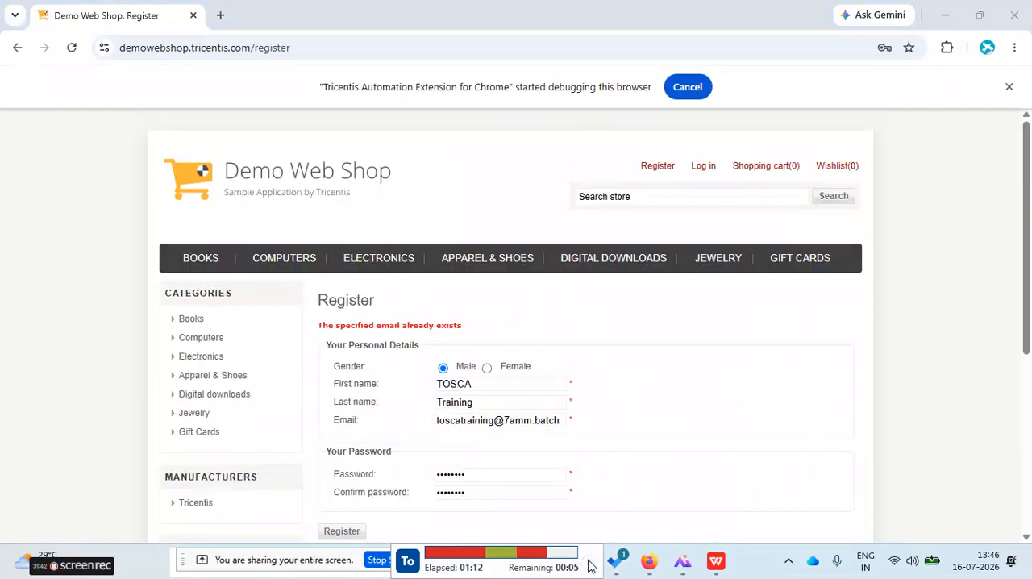
scroll(505, 491, down, 1)
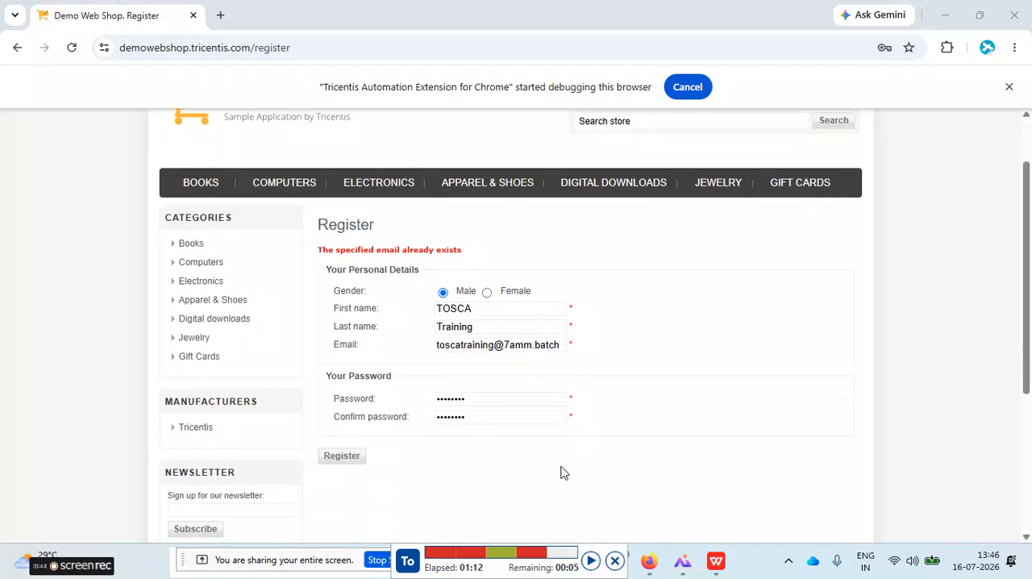
click(532, 346)
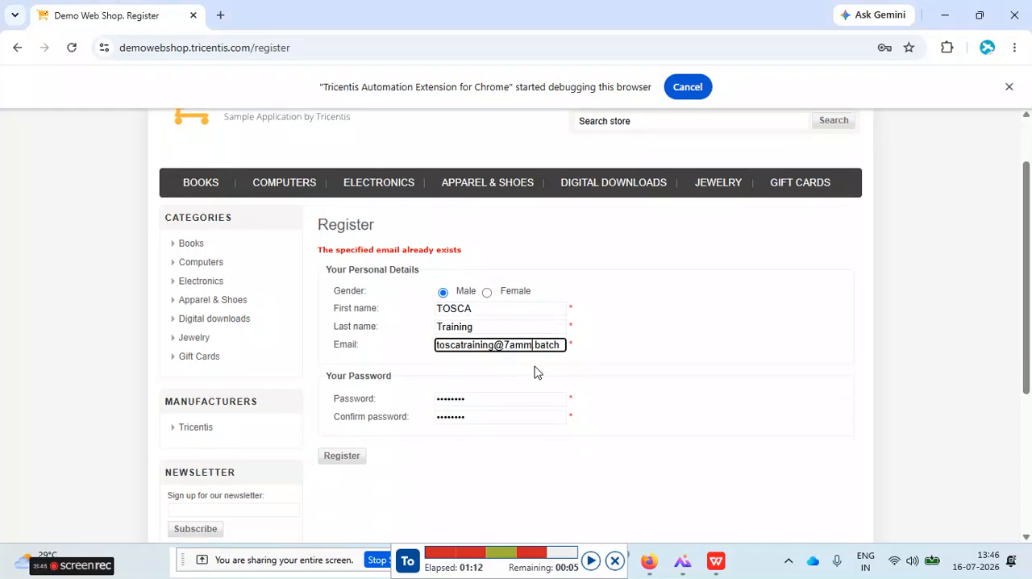
text(k)
click(353, 460)
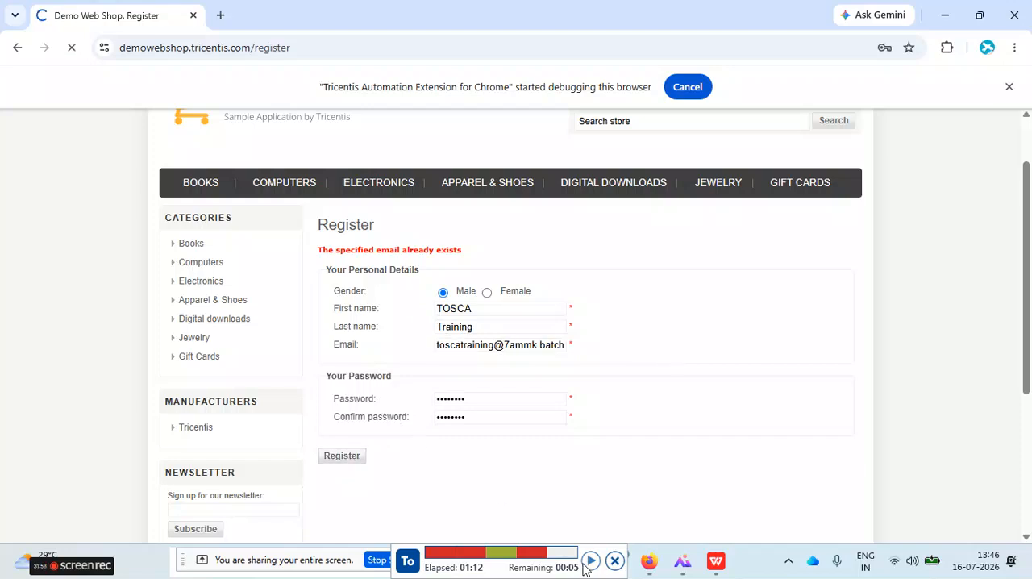
click(591, 564)
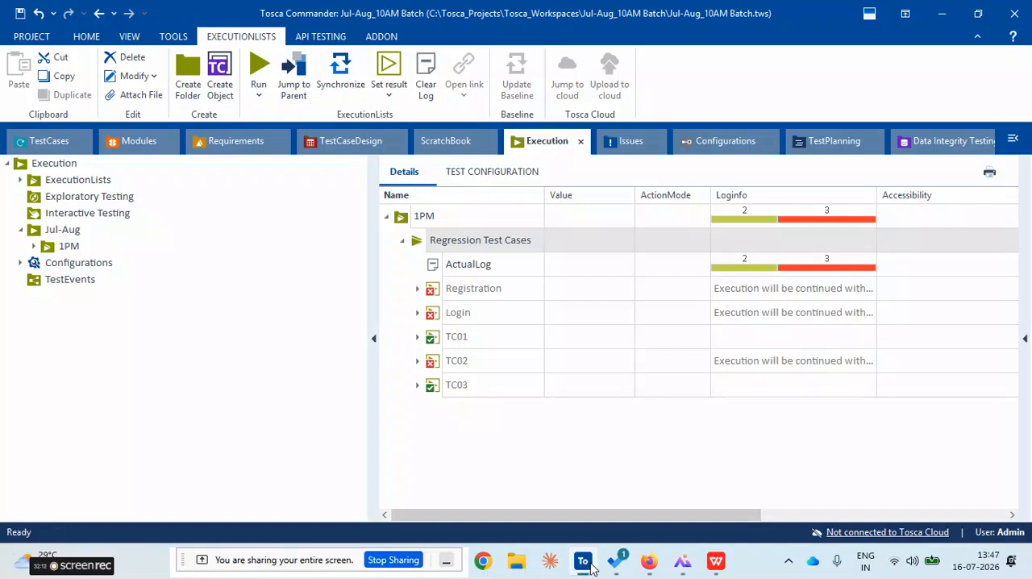
Update the outdated values of the RequirementSet in the Requirements section and confirm the calculation
click(240, 150)
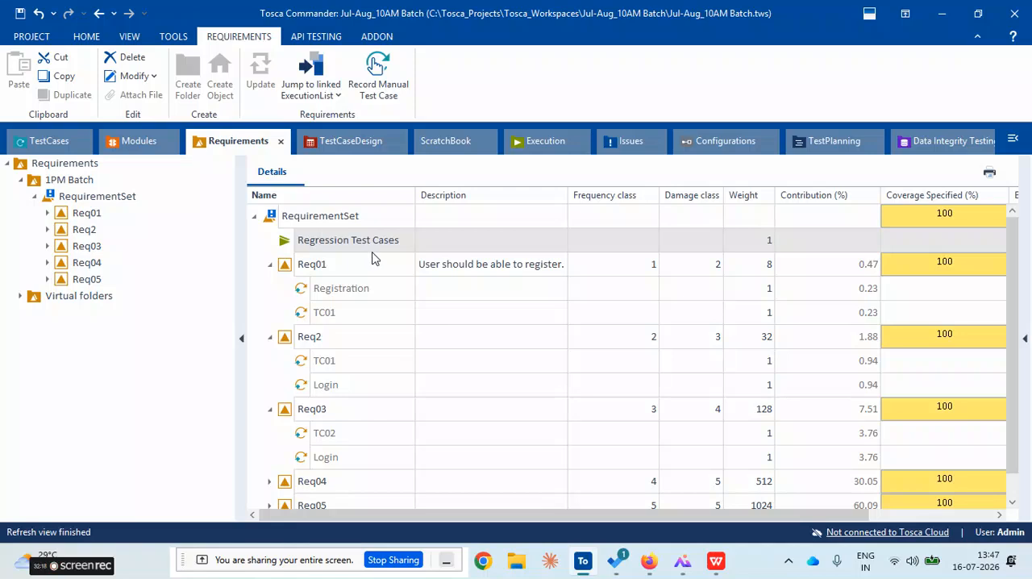
click(298, 247)
right_click(272, 222)
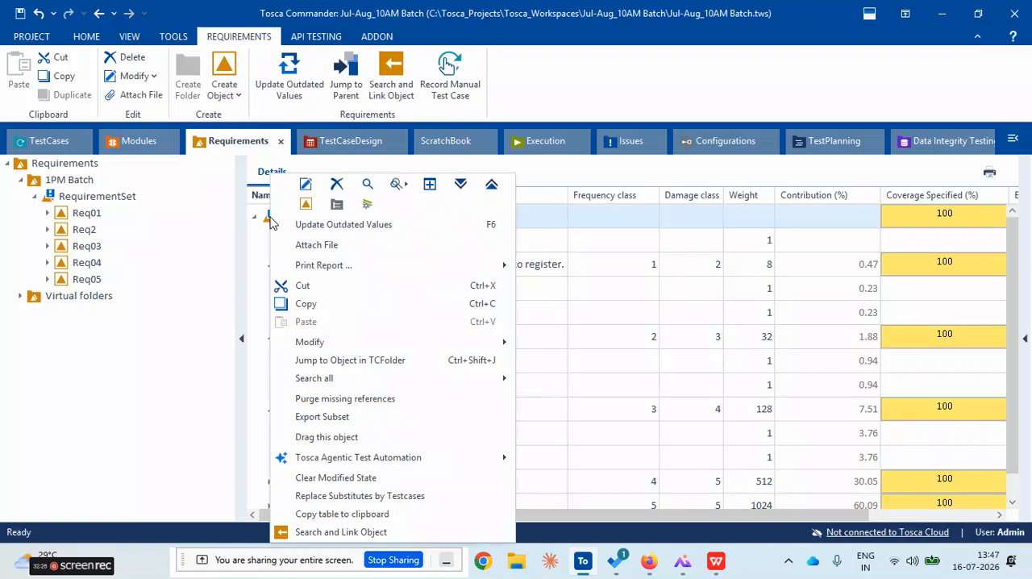
click(260, 234)
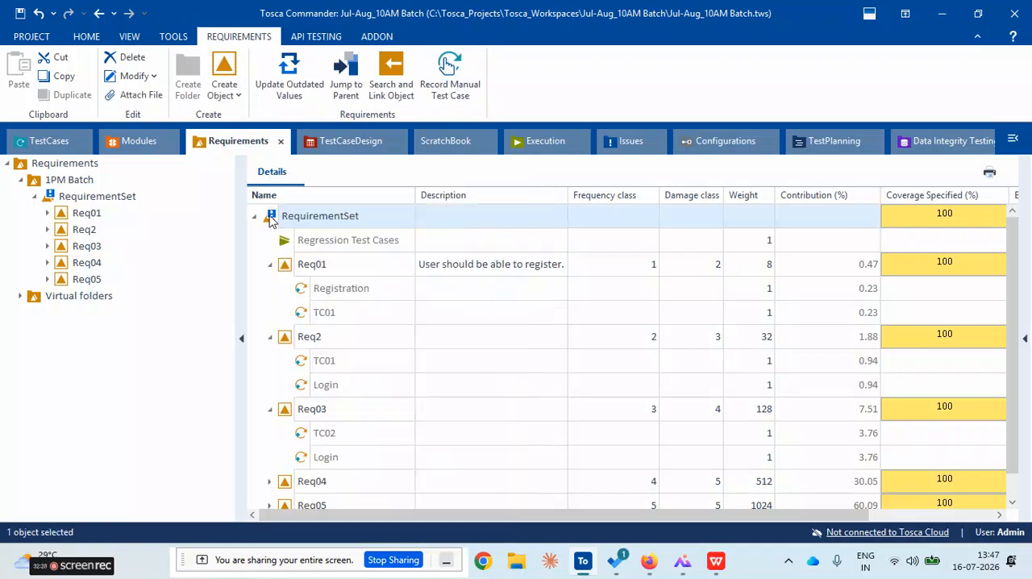
right_click(271, 218)
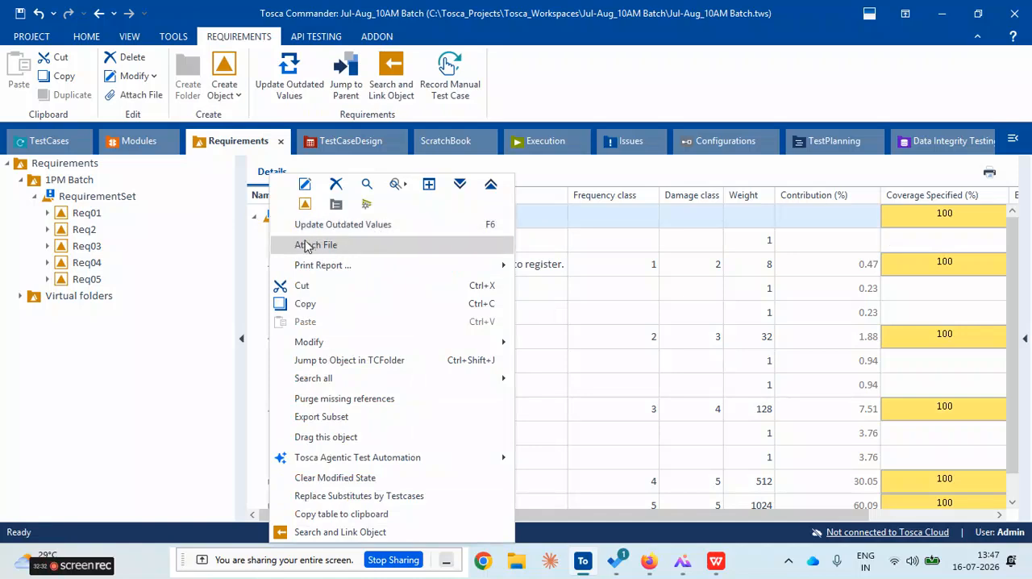
click(258, 251)
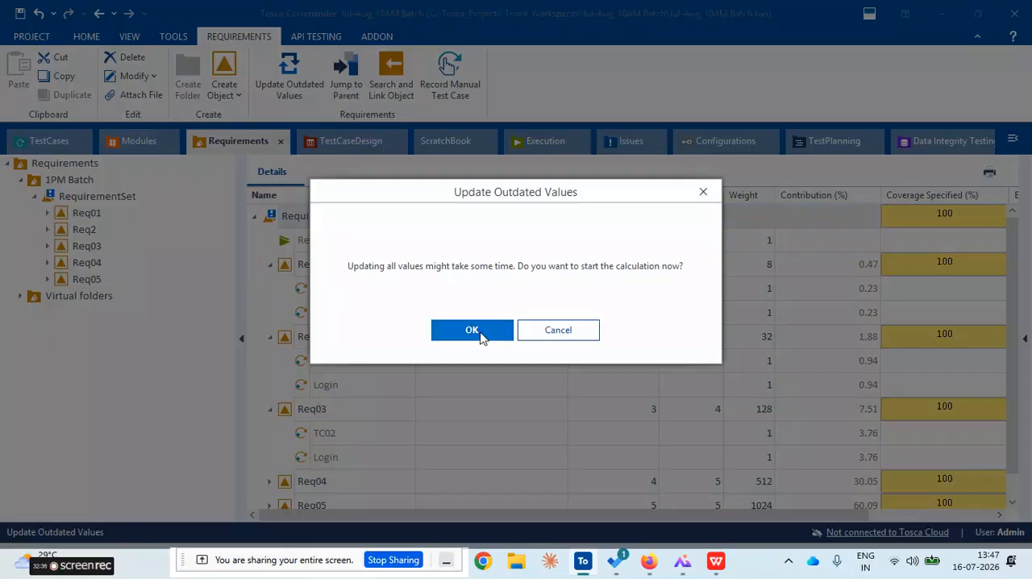
click(472, 331)
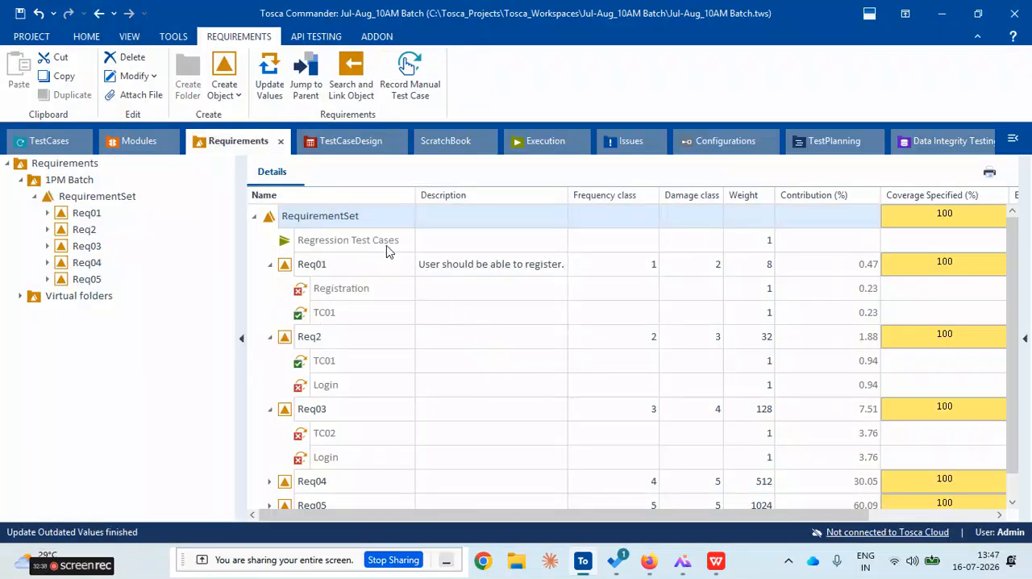
Examine the execution results of the test cases linked to Req01 and Req2 and the requirements' Execution State column
click(364, 290)
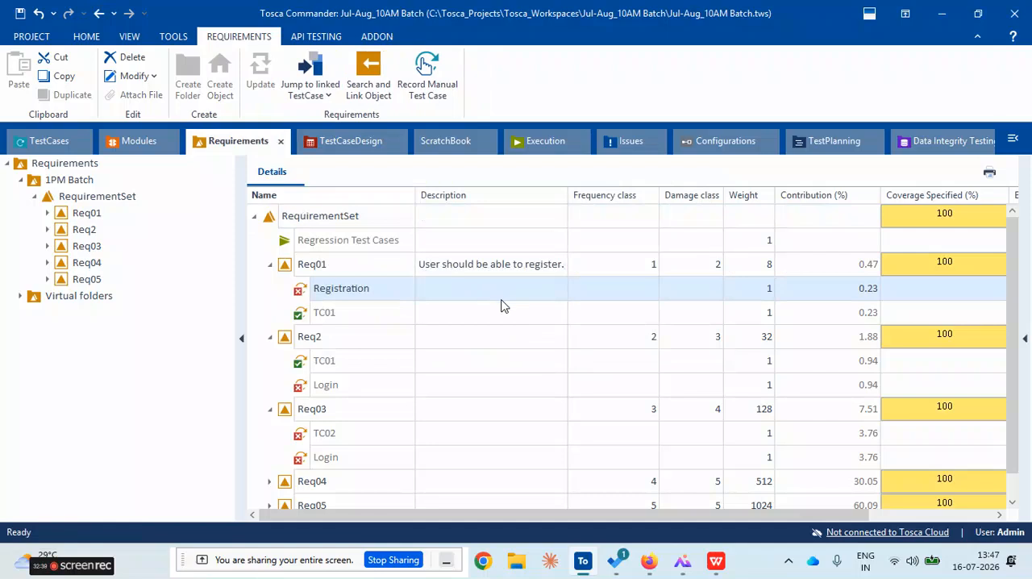
click(435, 315)
scroll(408, 342, down, 1)
click(355, 338)
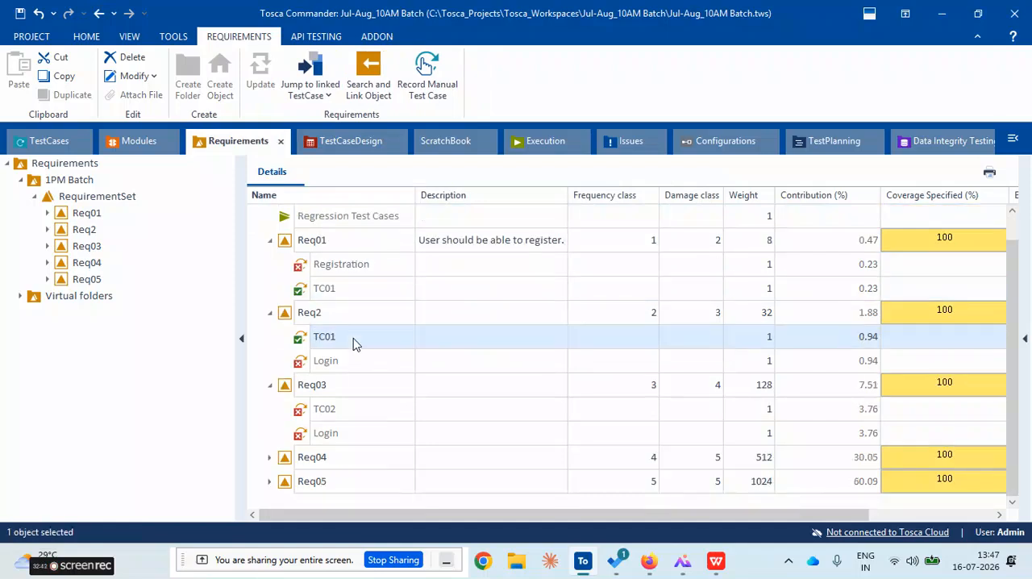
click(364, 362)
click(365, 268)
click(385, 286)
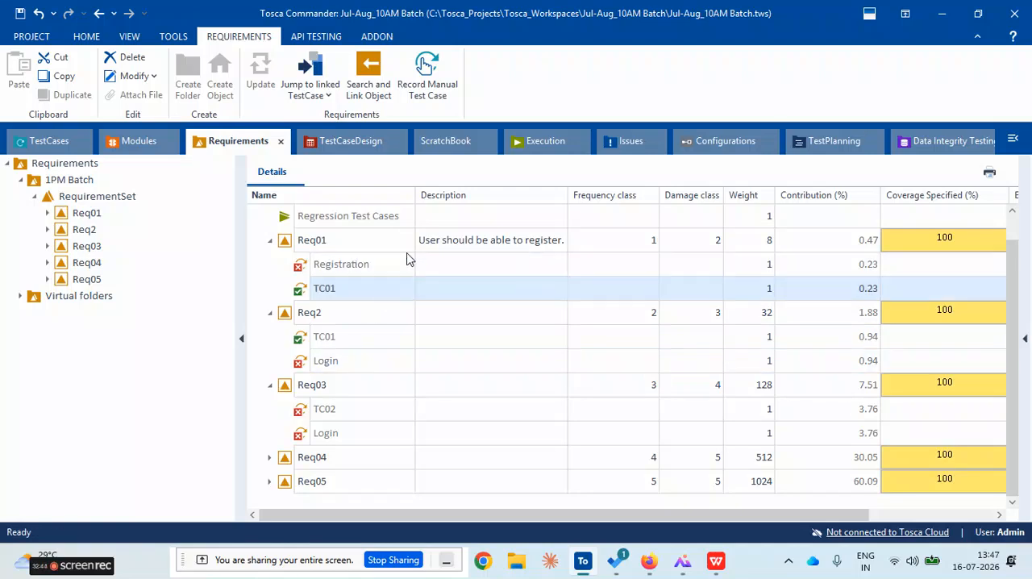
click(403, 242)
drag(634, 518, 758, 519)
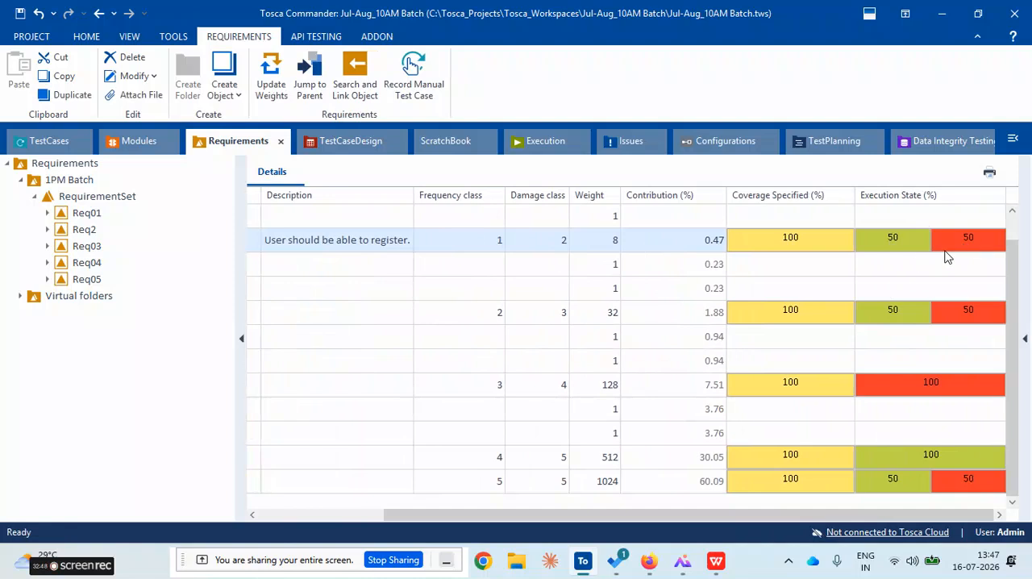
Widen the details pane and compare the results of Registration and TC01 with the execution state of Req01
drag(242, 303, 144, 301)
drag(324, 517, 246, 516)
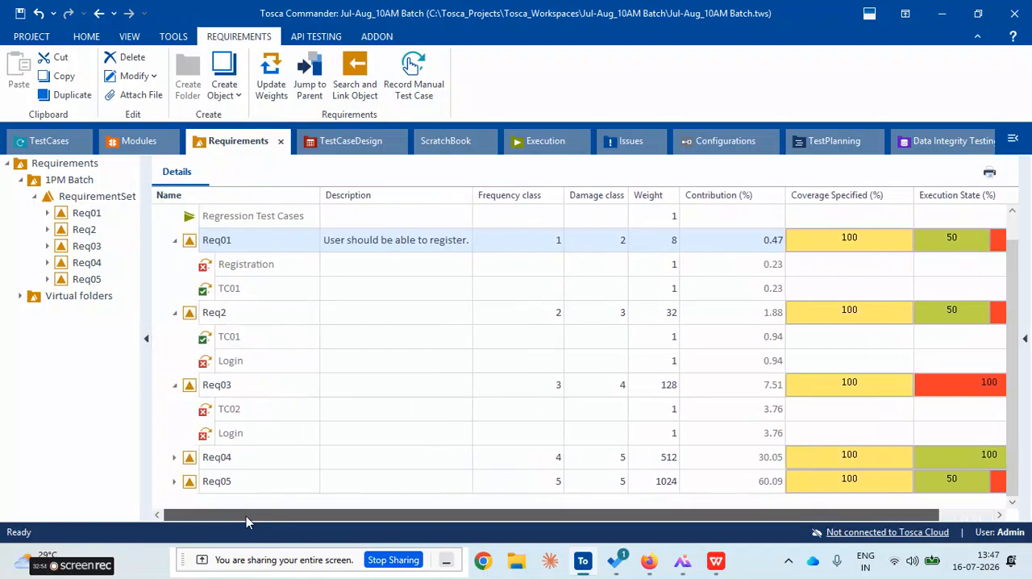
click(262, 271)
click(270, 294)
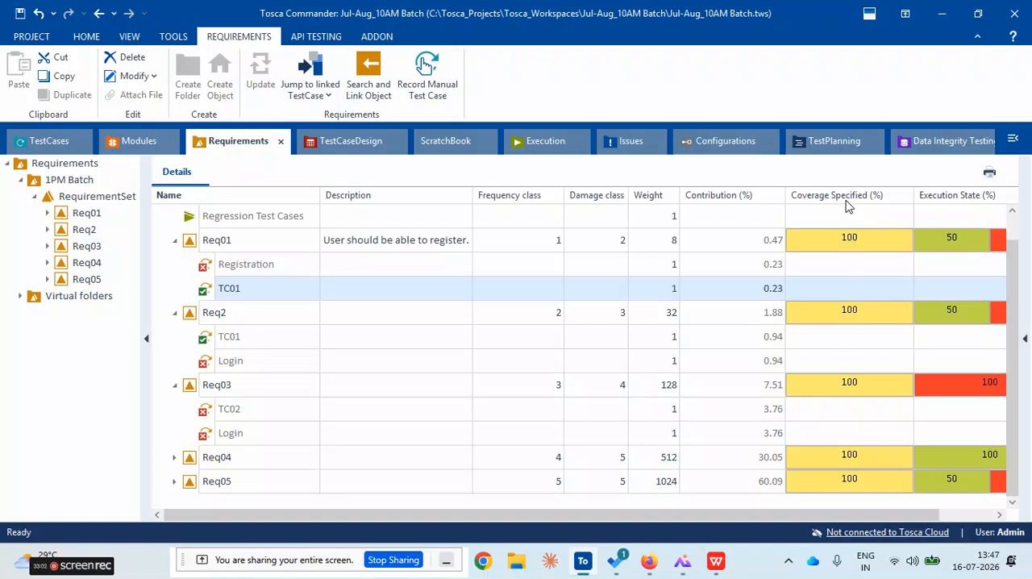
click(214, 272)
click(240, 288)
click(254, 270)
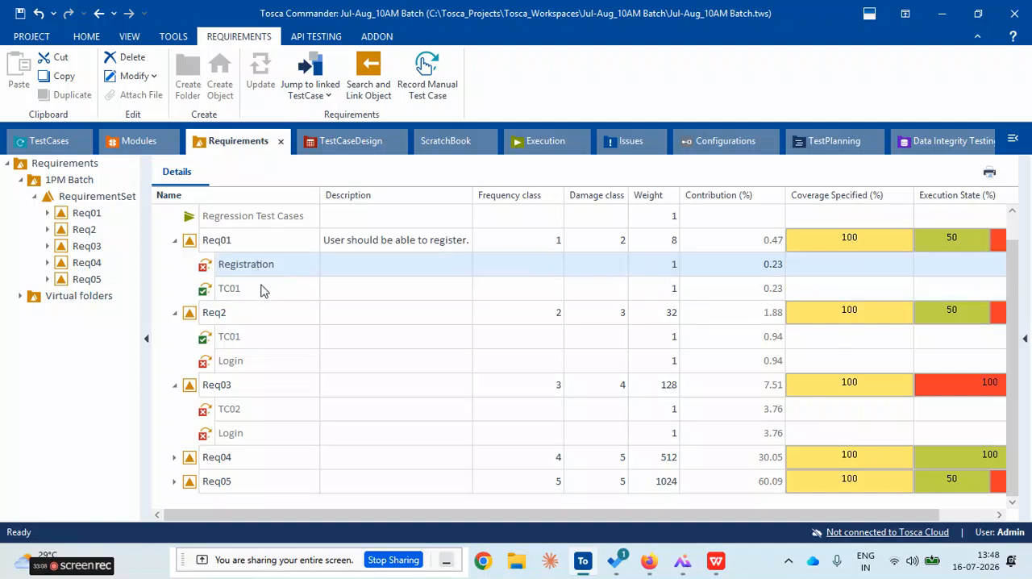
click(255, 242)
click(868, 239)
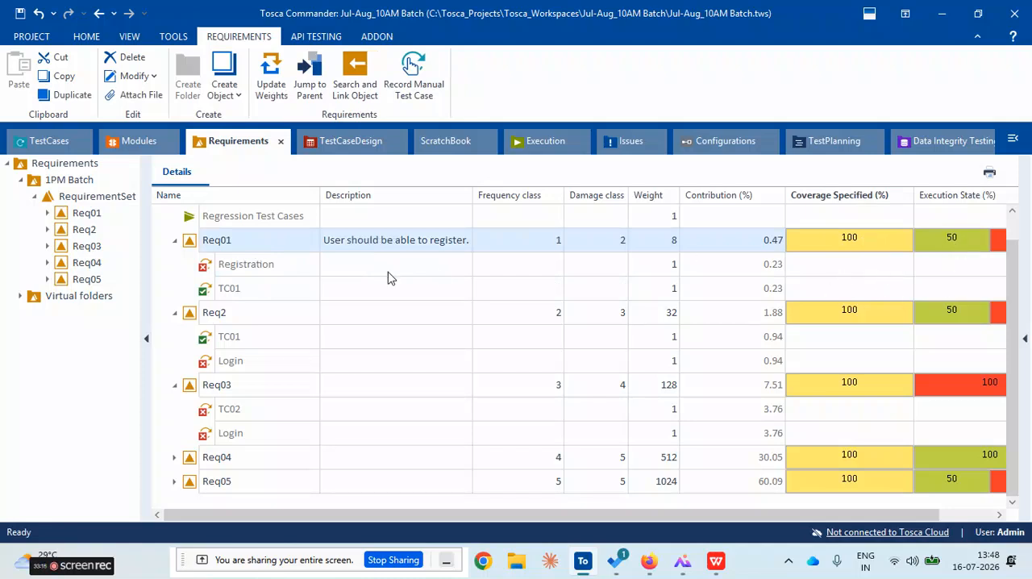
click(280, 265)
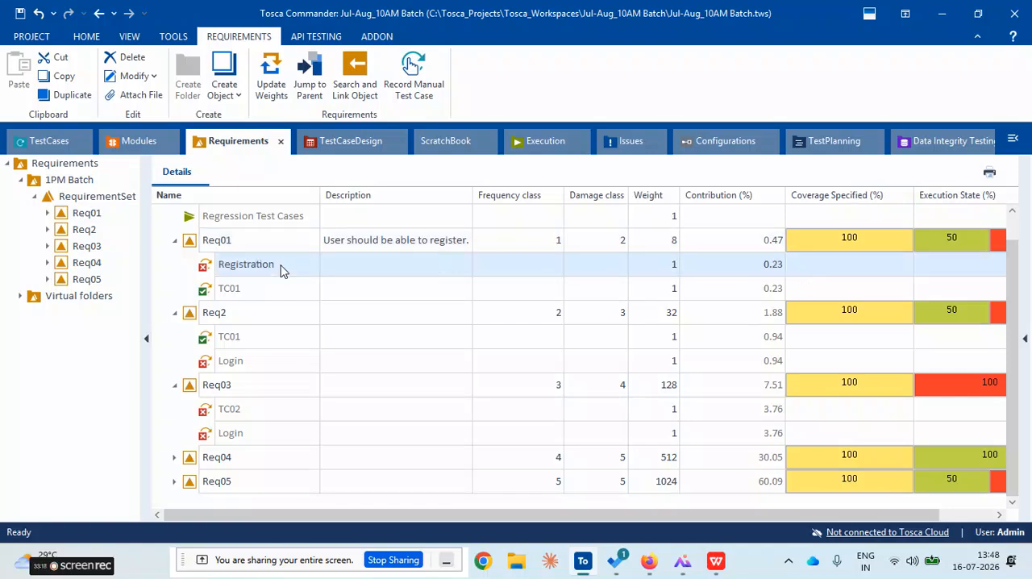
click(279, 289)
click(284, 272)
click(283, 291)
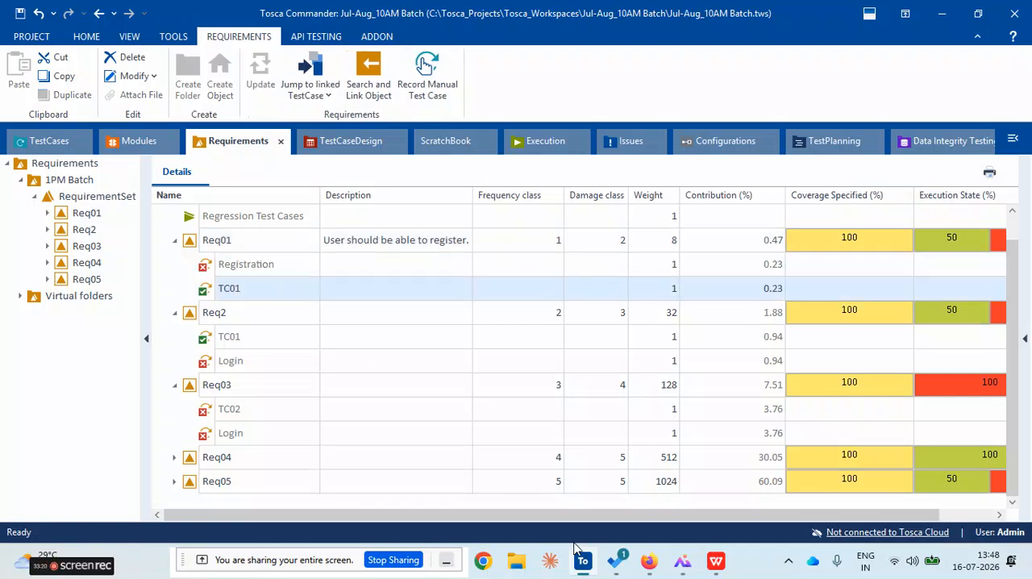
drag(446, 520, 515, 526)
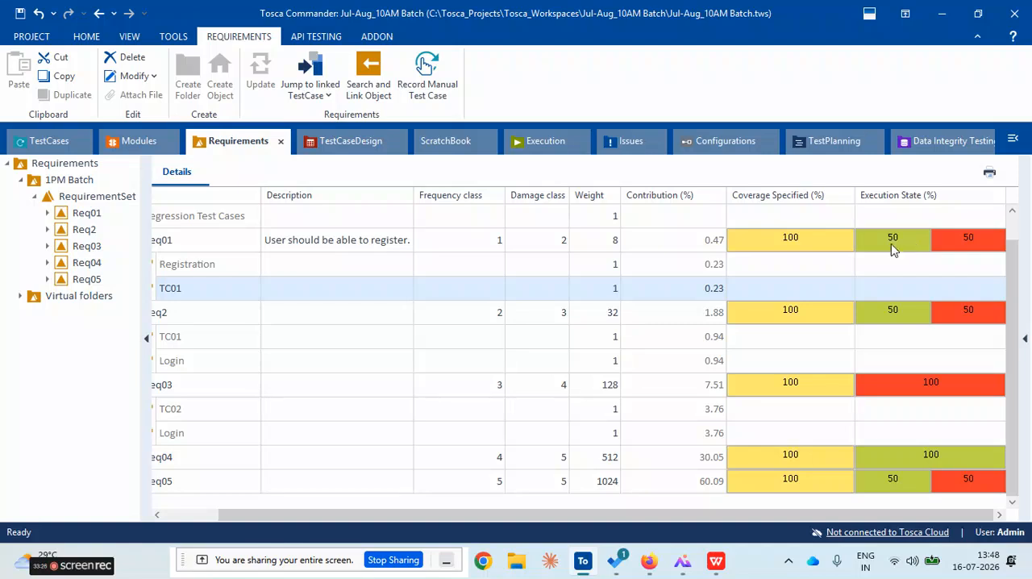
mouse_move(967, 246)
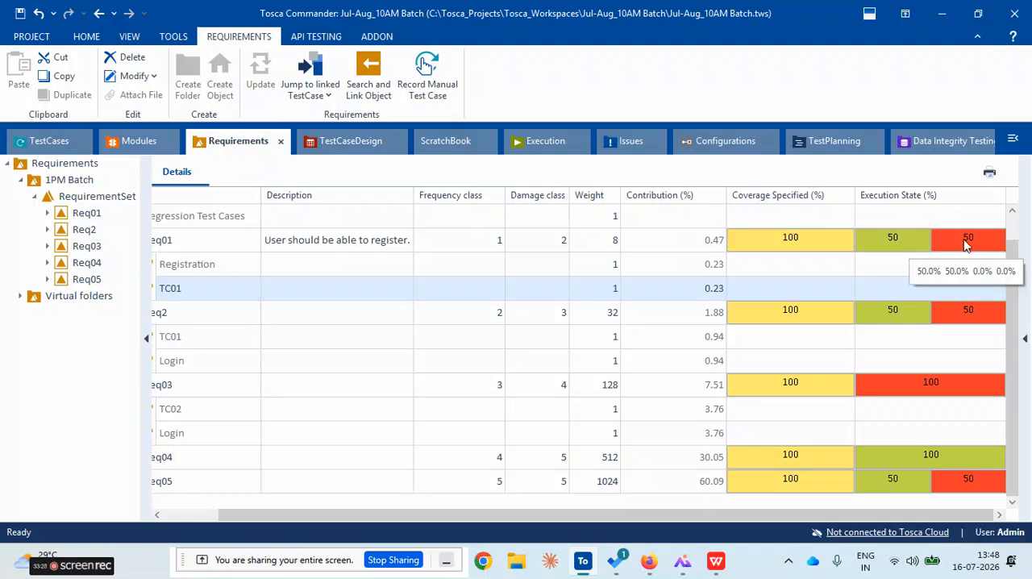
click(207, 516)
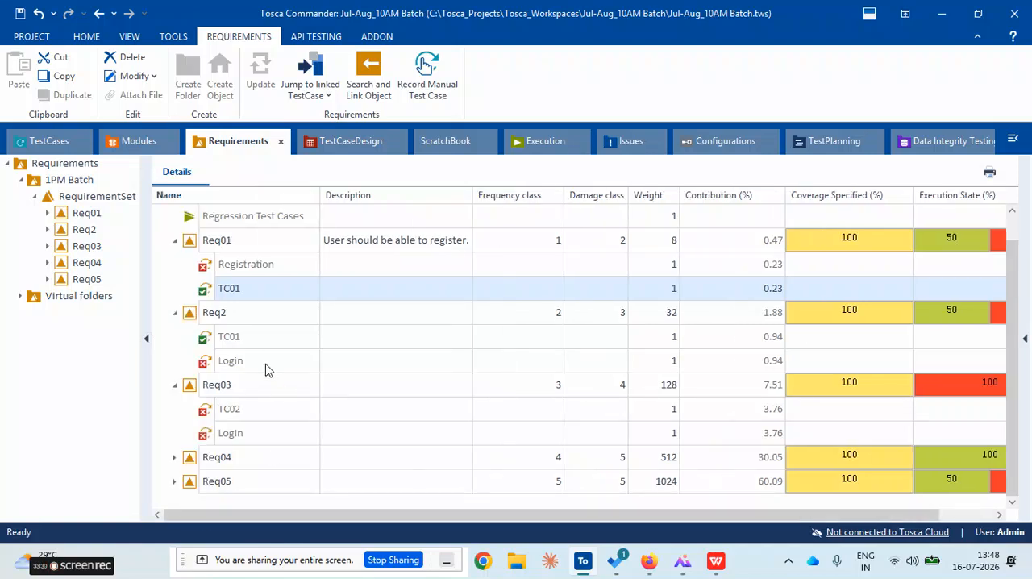
Compare the linked test case results of Req2 and Req03 with their execution states
click(252, 320)
click(268, 342)
click(269, 367)
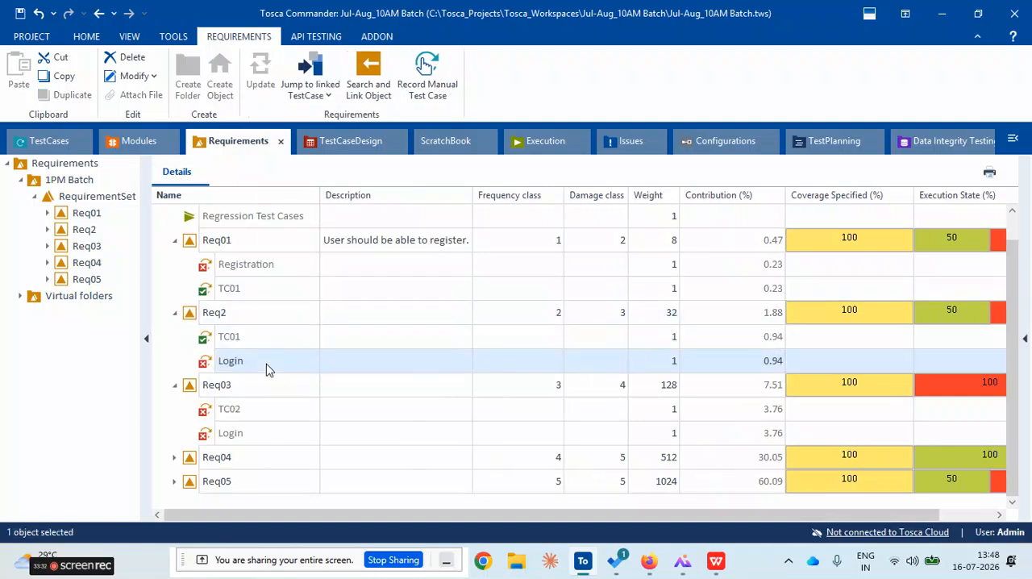
drag(733, 518, 514, 525)
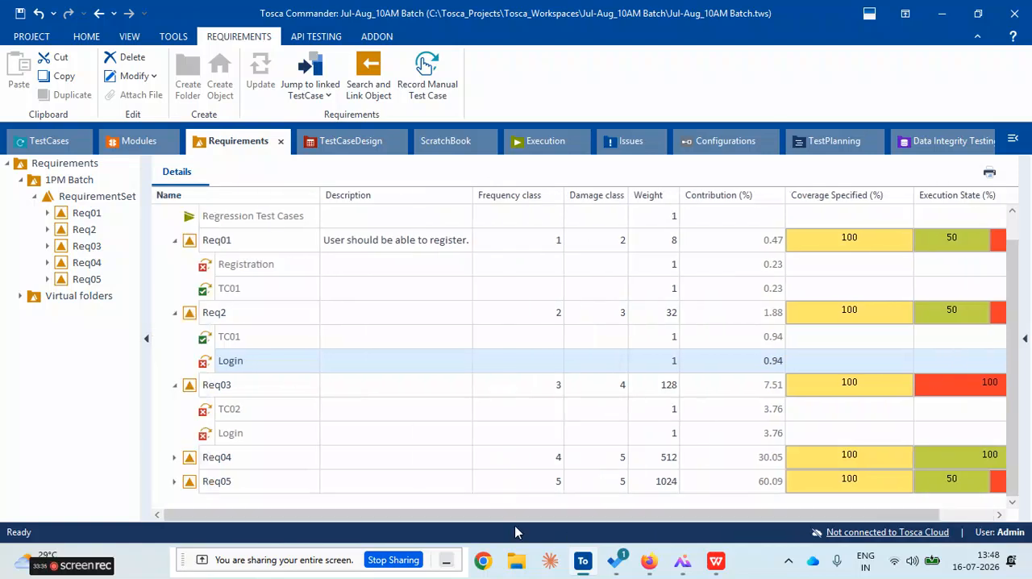
click(230, 391)
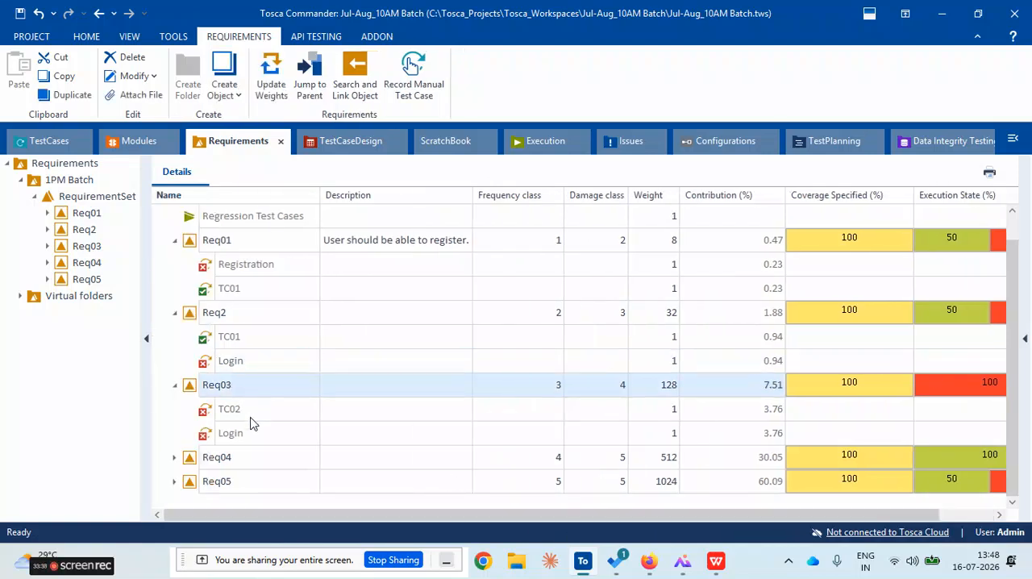
drag(266, 515, 323, 515)
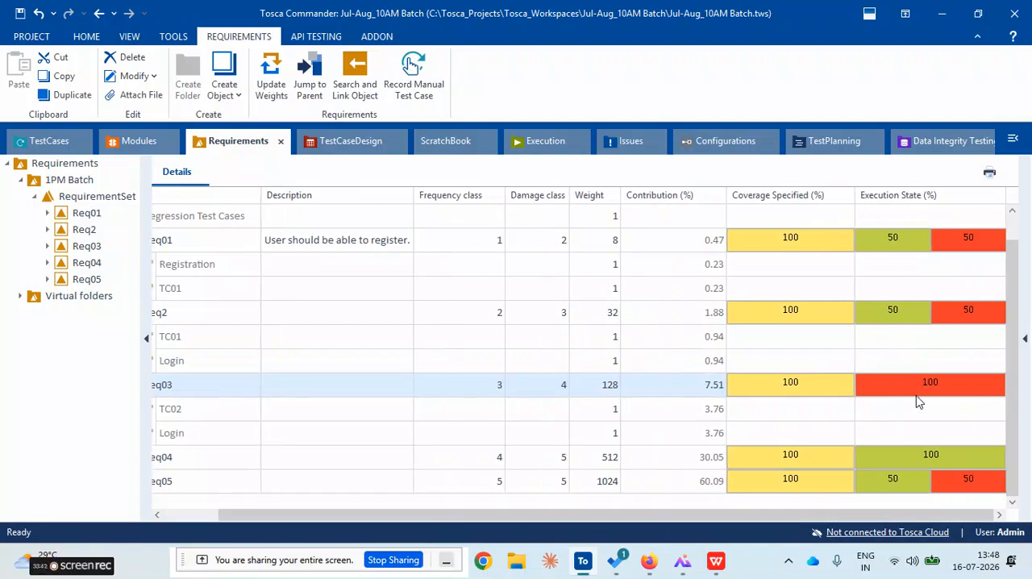
click(179, 516)
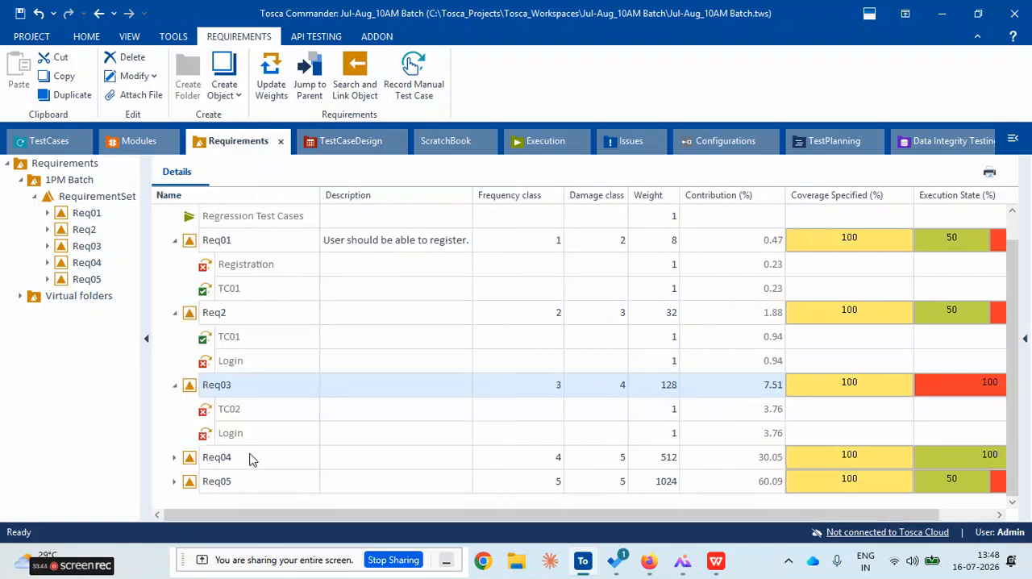
Expand Req04 and Req05 and compare their linked test case results with their execution states
click(173, 457)
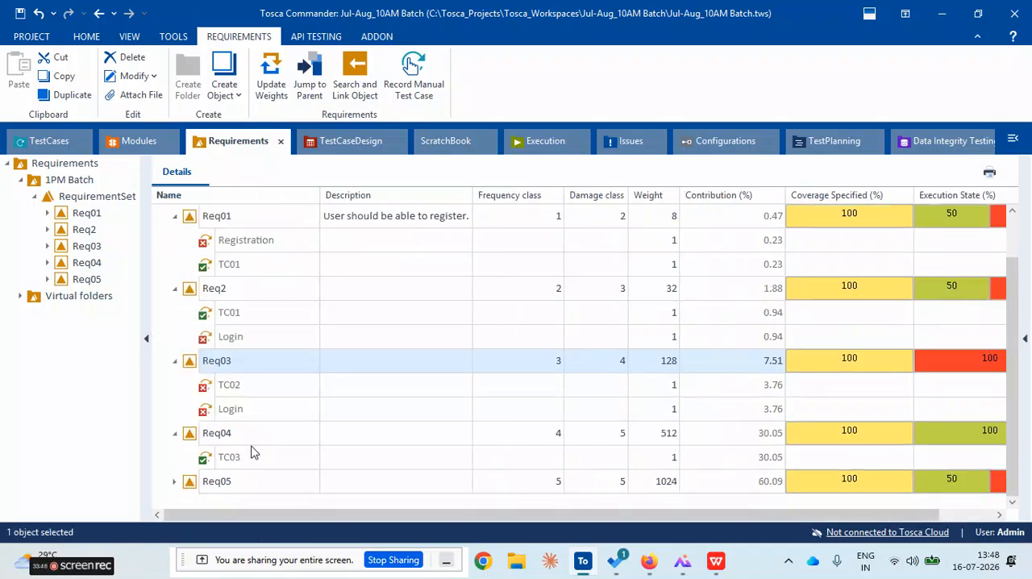
click(253, 454)
drag(288, 511, 427, 516)
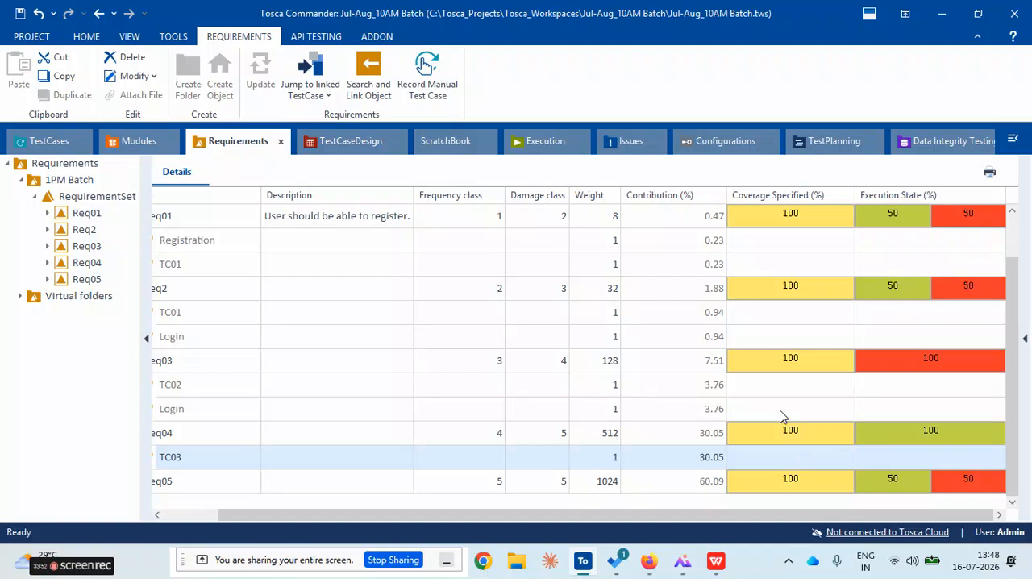
click(157, 514)
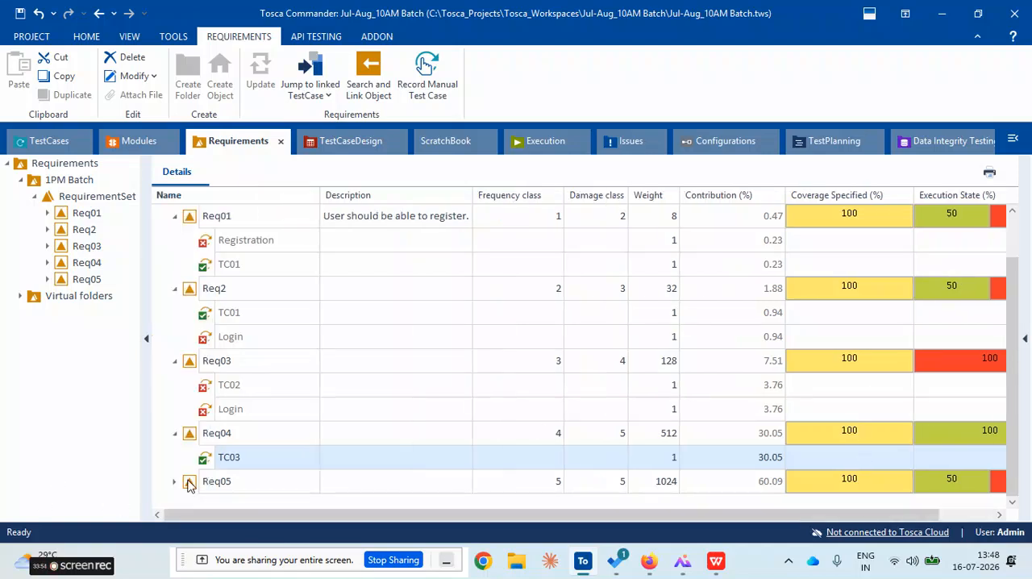
scroll(301, 412, down, 1)
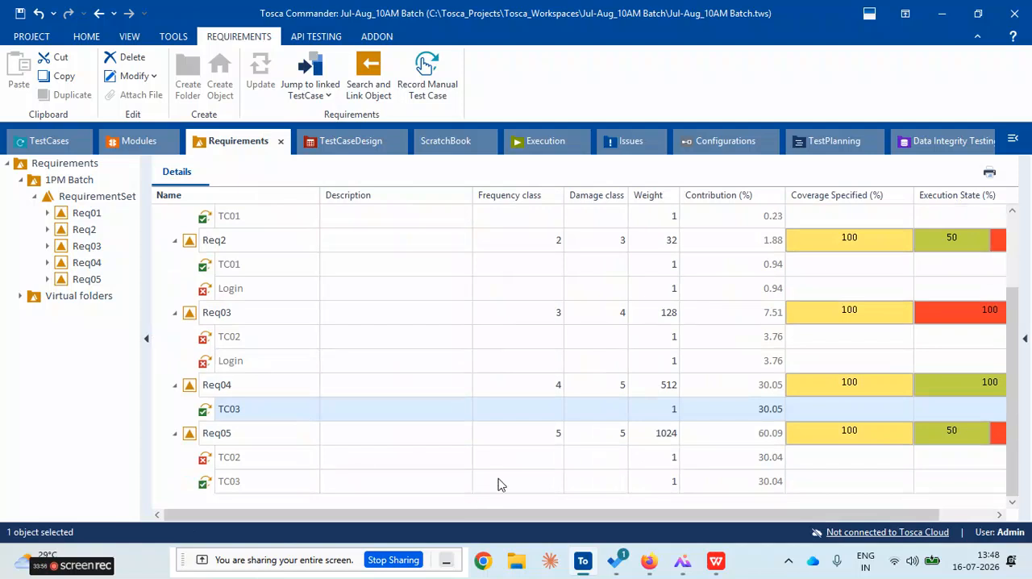
drag(645, 516, 391, 517)
Save the workspace and review the Regression Test Cases results in the Execution section
scroll(280, 329, up, 2)
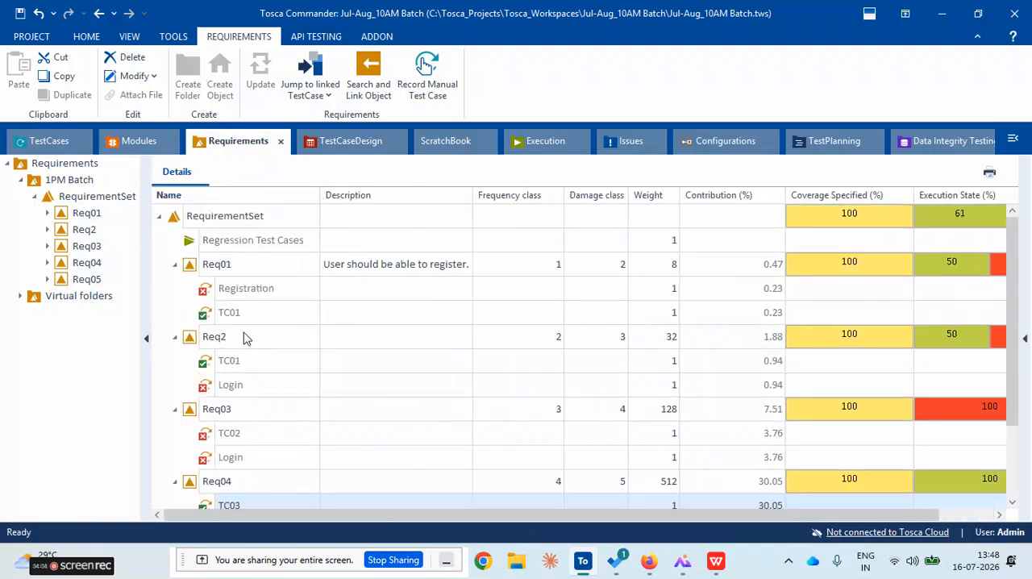
click(22, 17)
click(520, 142)
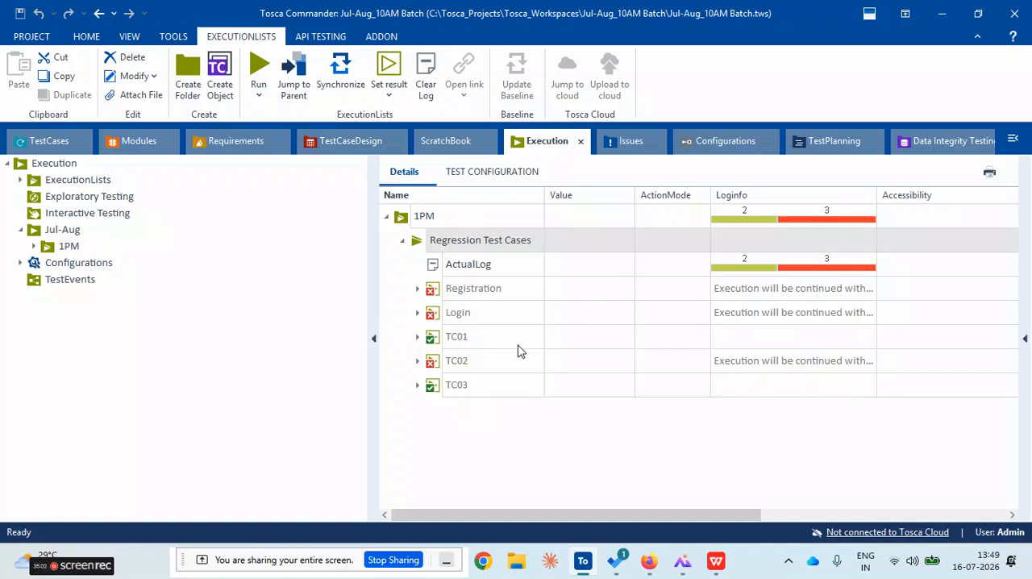
Return to the Requirements section, collapse Req01 and Req2, and open the weight of Req01 for editing
click(238, 147)
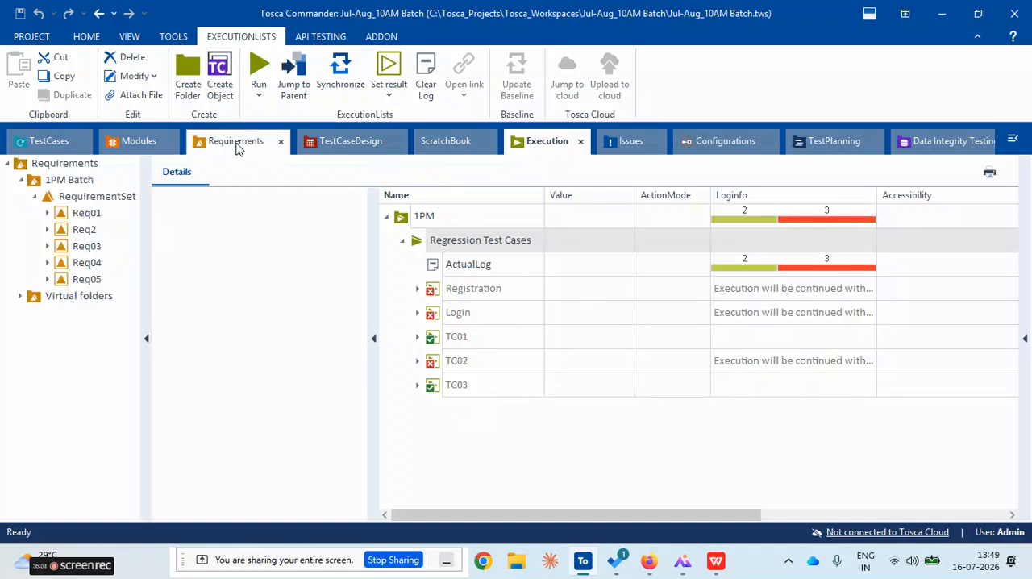
scroll(314, 315, down, 3)
scroll(315, 315, up, 3)
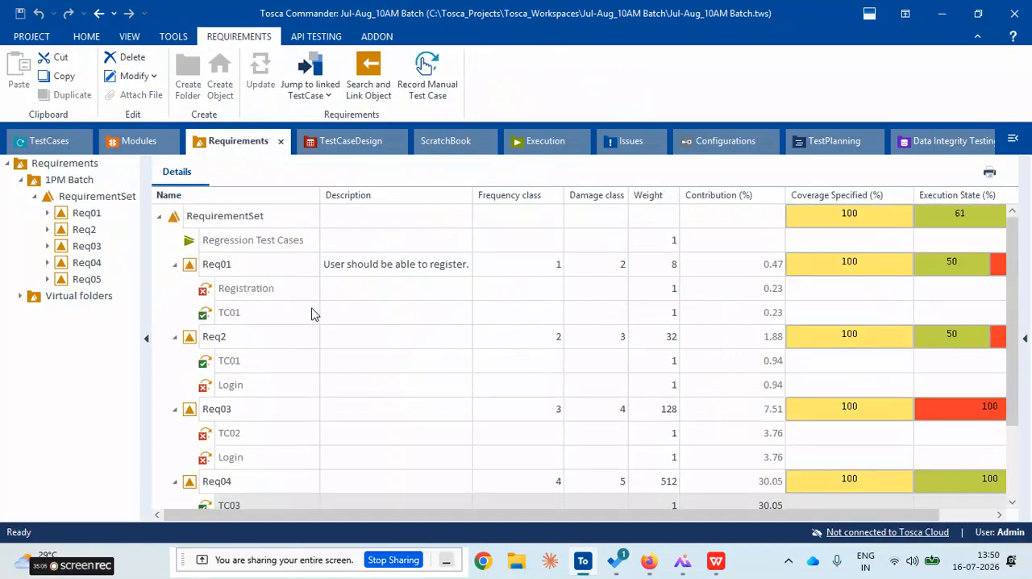
click(666, 272)
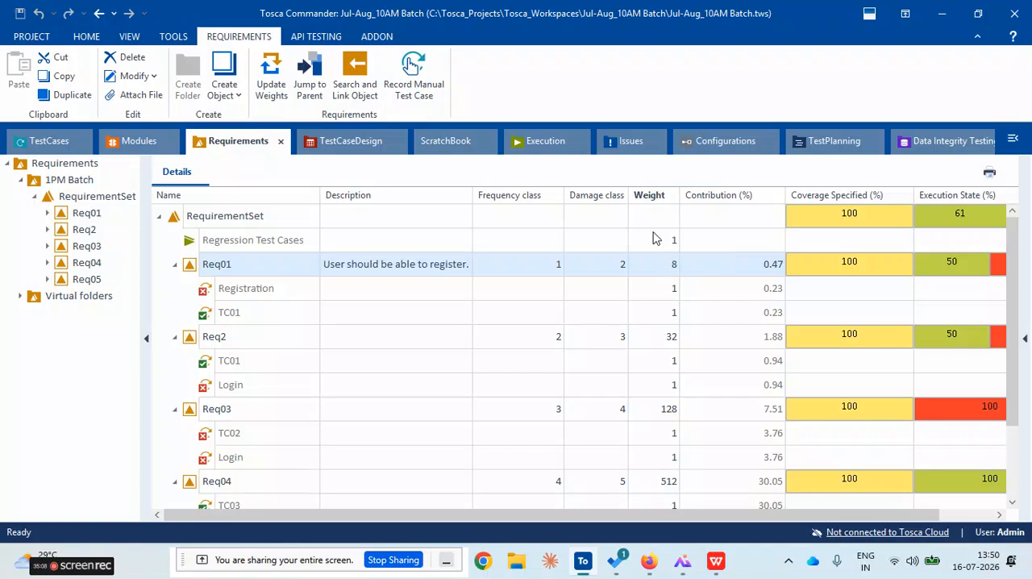
scroll(666, 284, down, 3)
scroll(666, 284, up, 3)
click(176, 265)
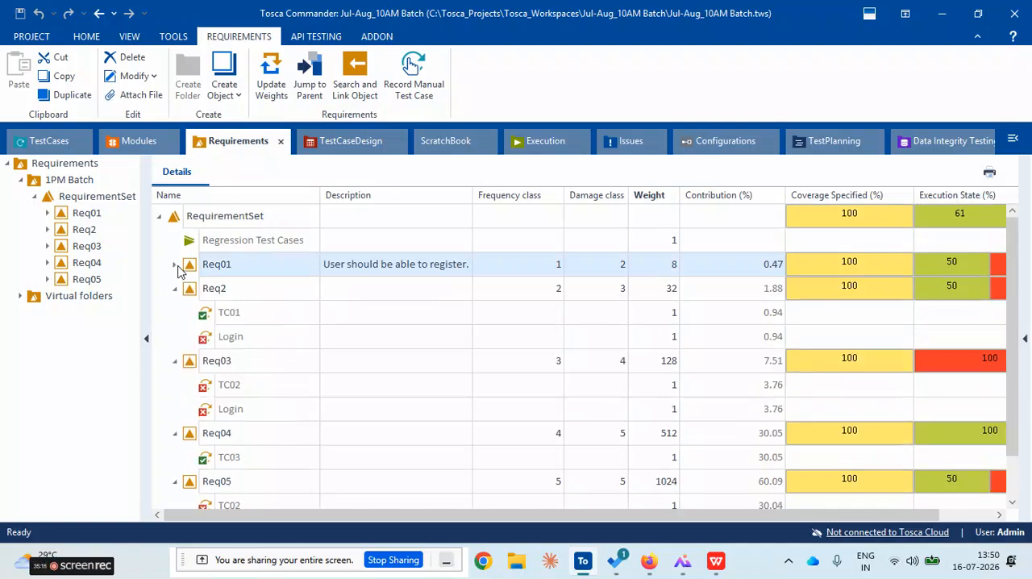
click(176, 289)
click(654, 264)
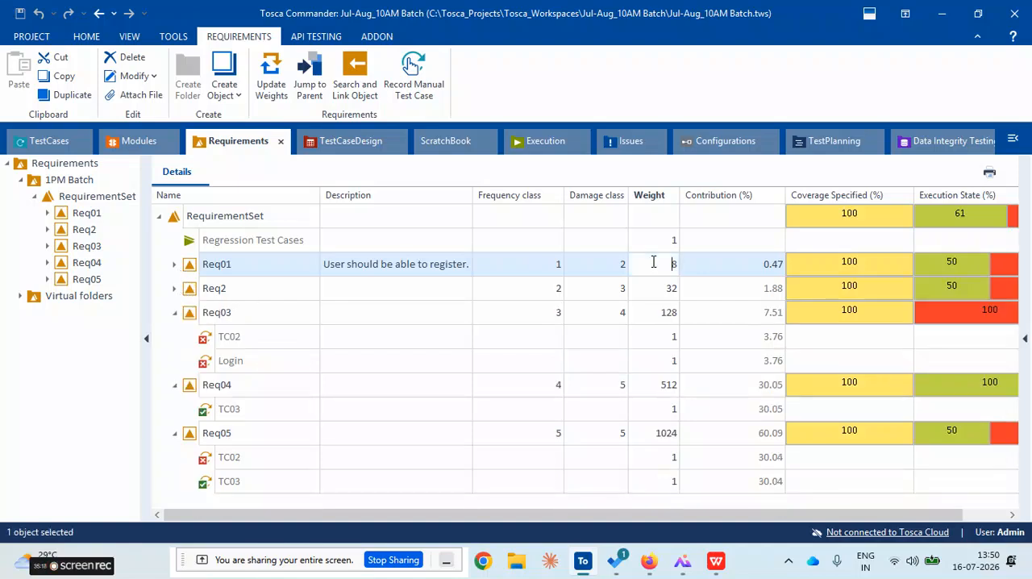
Examine the frequency class, damage class and weight of Req01, and the frequency class of Req2
click(548, 266)
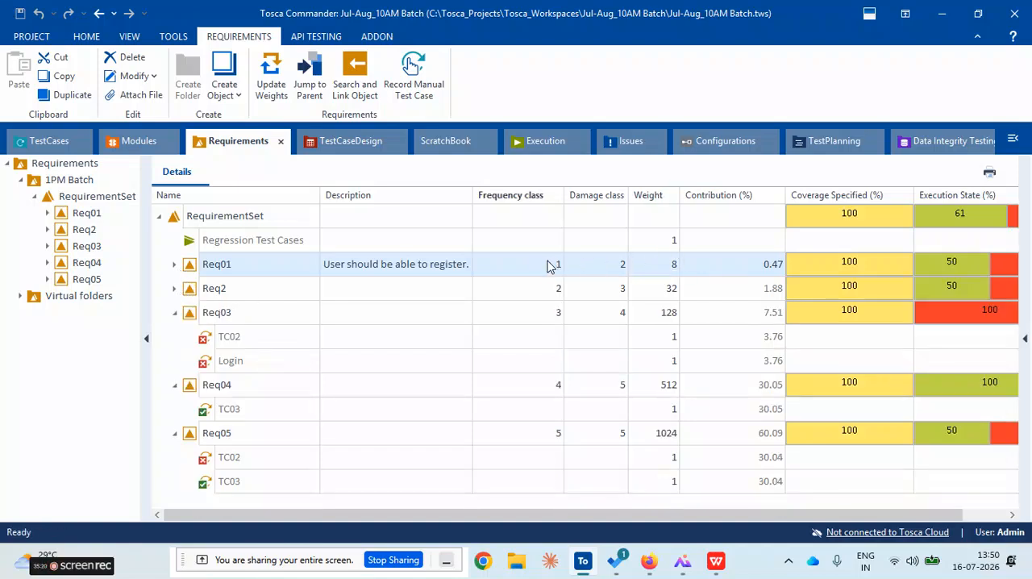
click(613, 266)
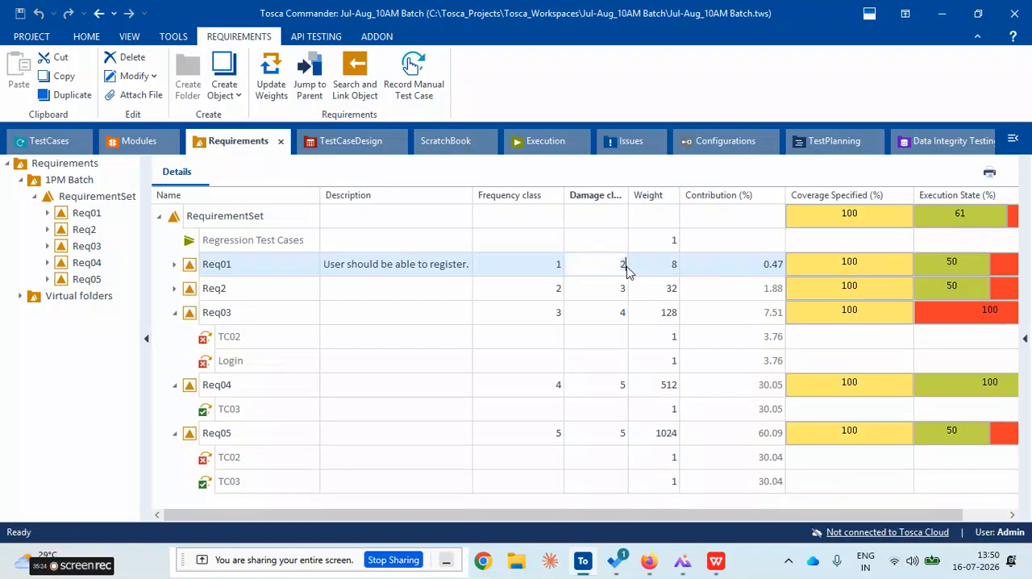
click(656, 272)
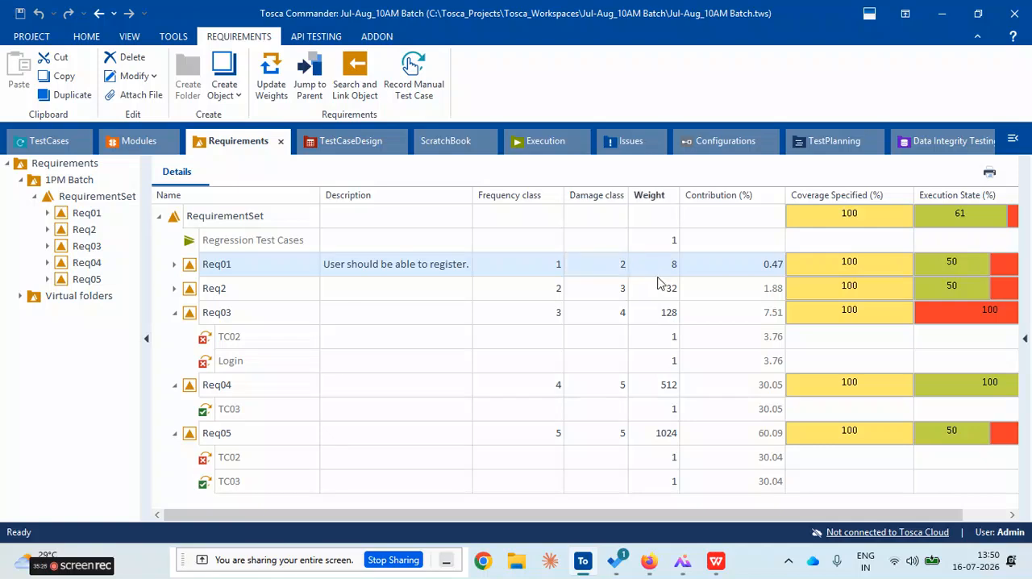
click(547, 265)
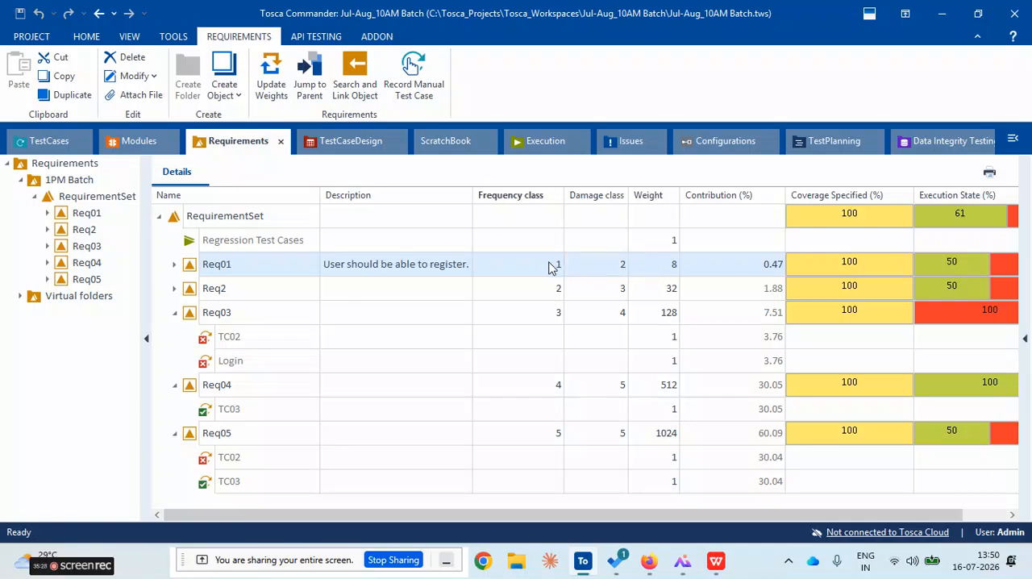
click(553, 263)
click(614, 266)
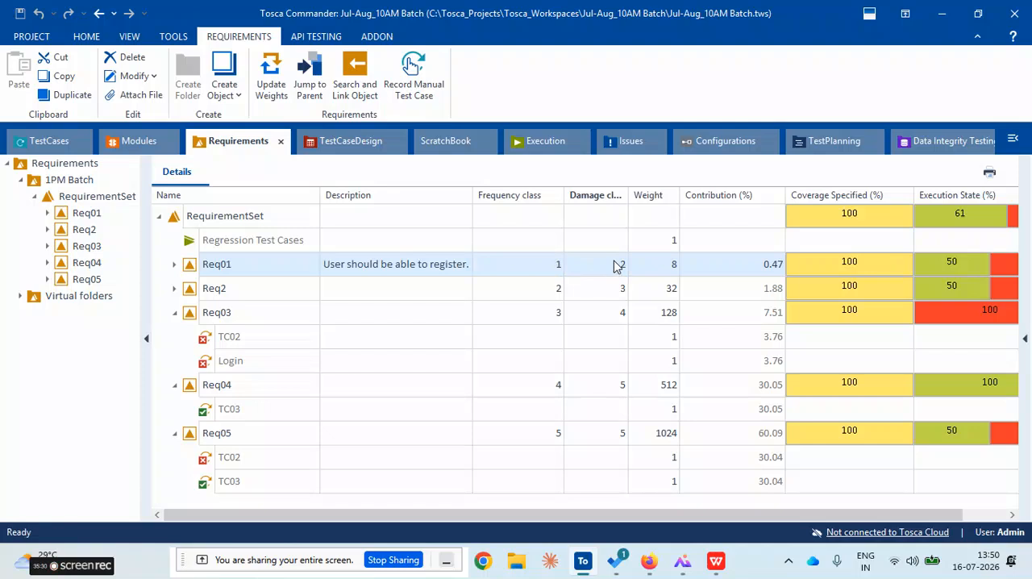
click(617, 267)
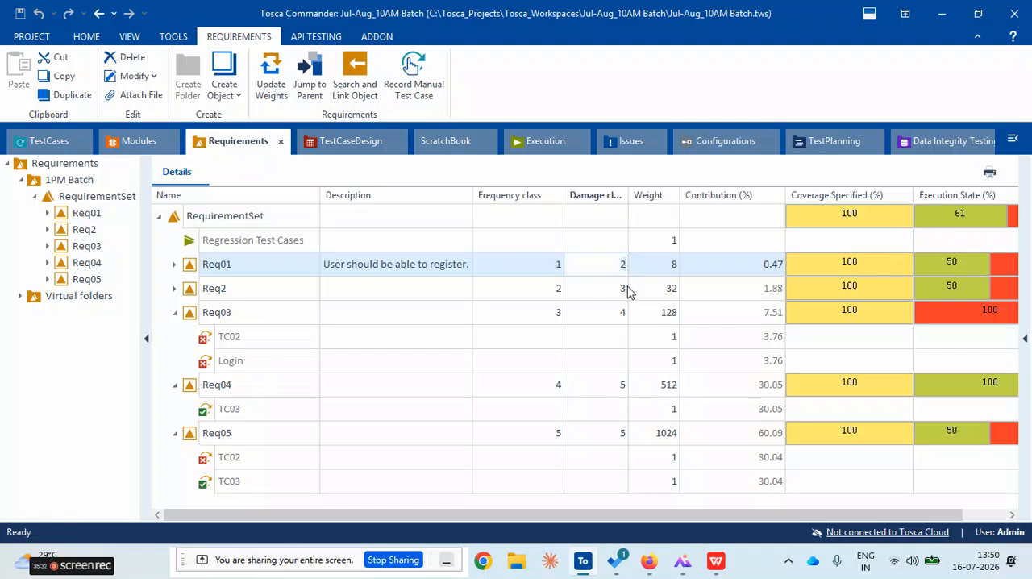
click(548, 293)
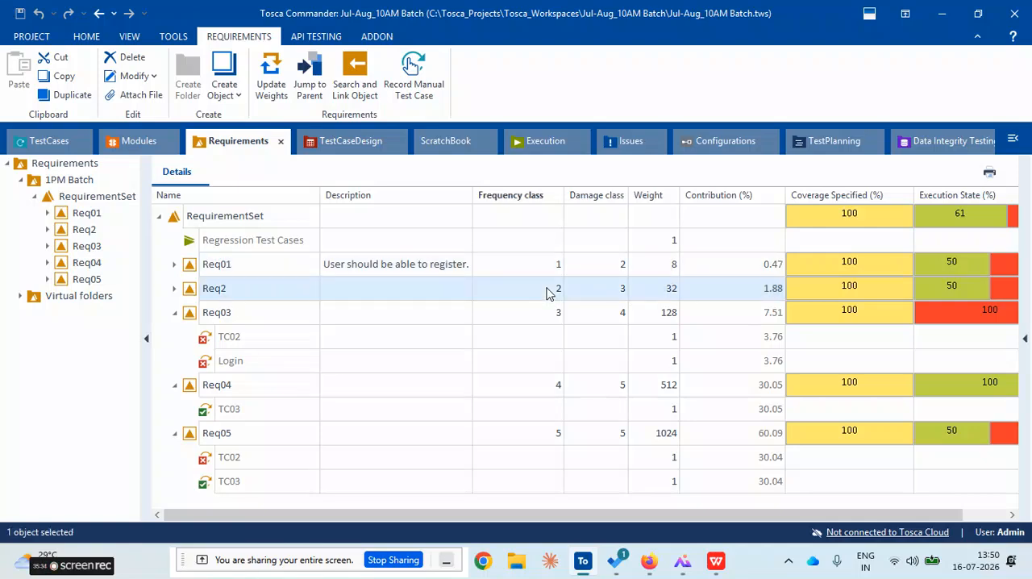
Collapse Req03, Req04 and Req05, and check the Regression Test Cases results in the Execution section
click(175, 313)
click(175, 337)
click(175, 361)
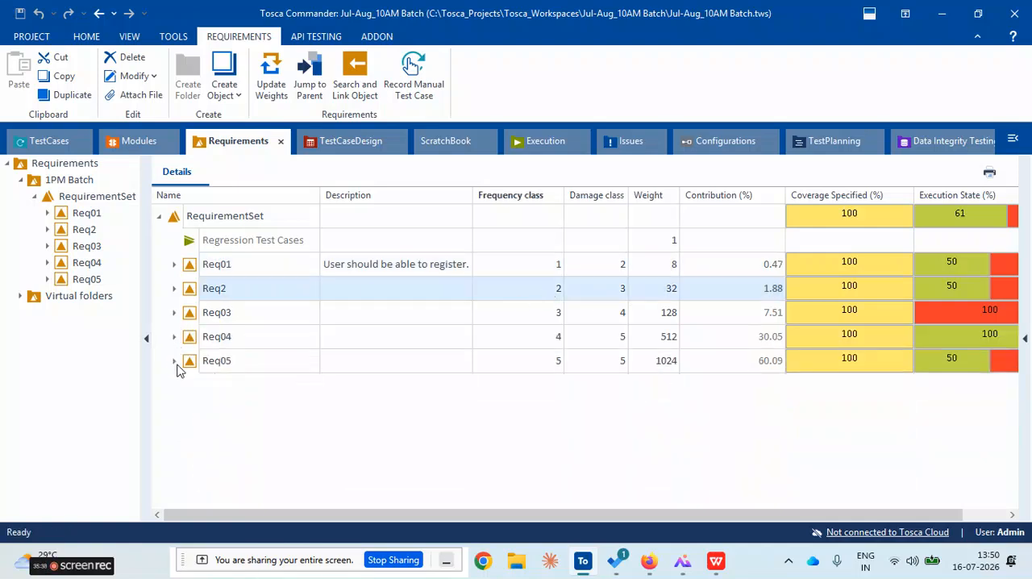
click(542, 142)
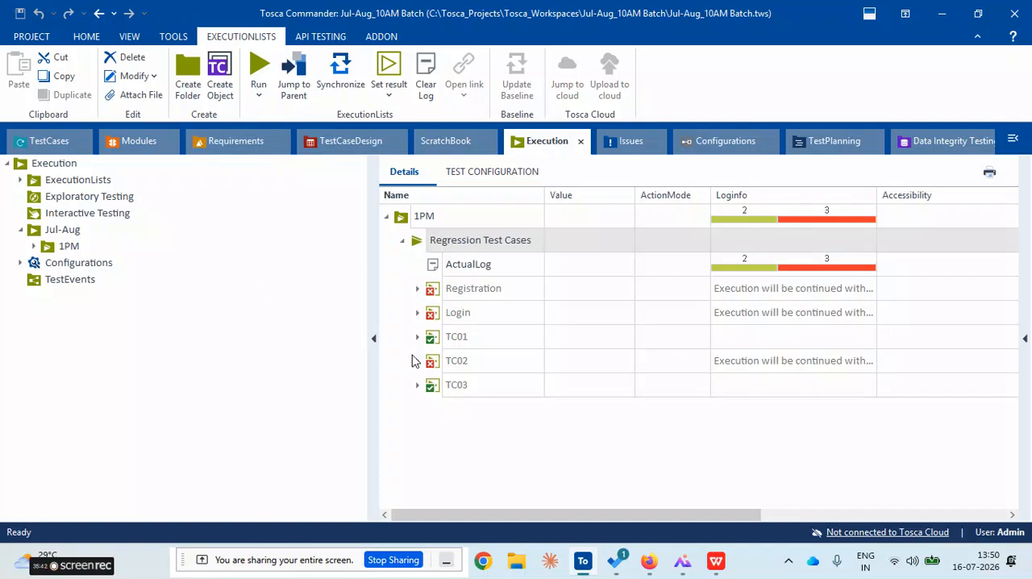
Return to the Requirements section, expand Req01, and compare its weight with its contribution percentage
click(224, 143)
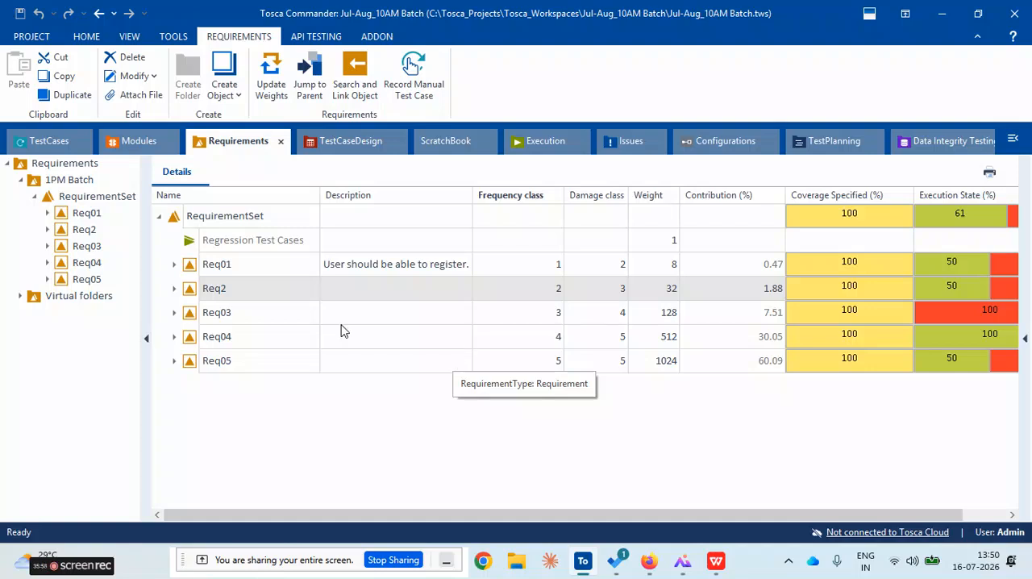
click(175, 264)
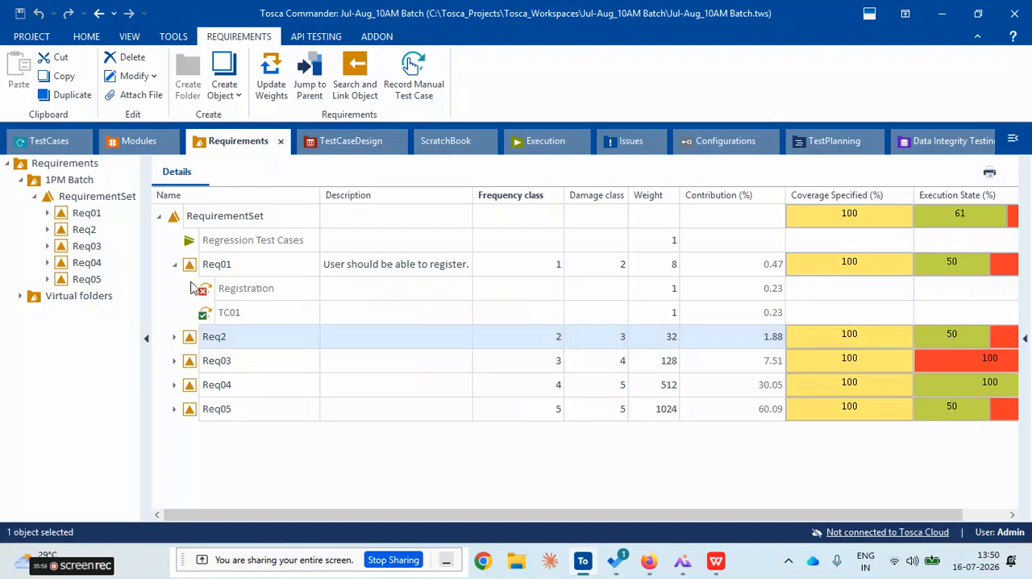
click(244, 295)
click(653, 266)
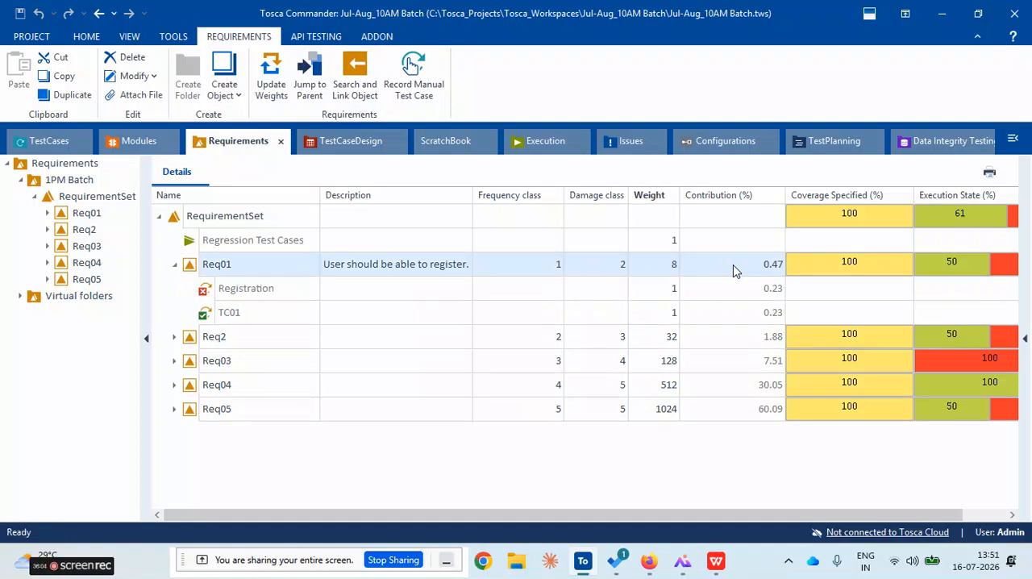
click(758, 267)
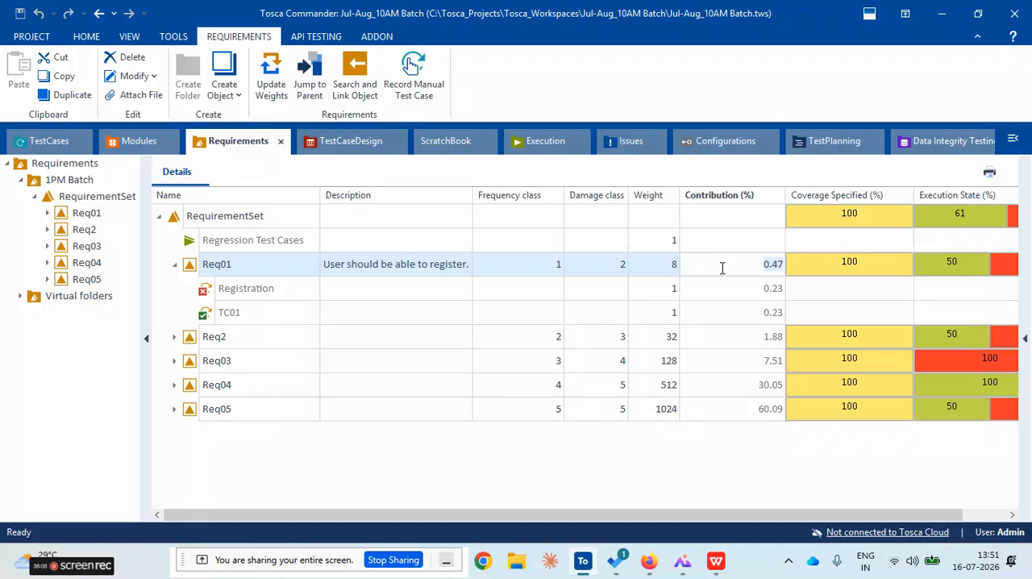
click(673, 267)
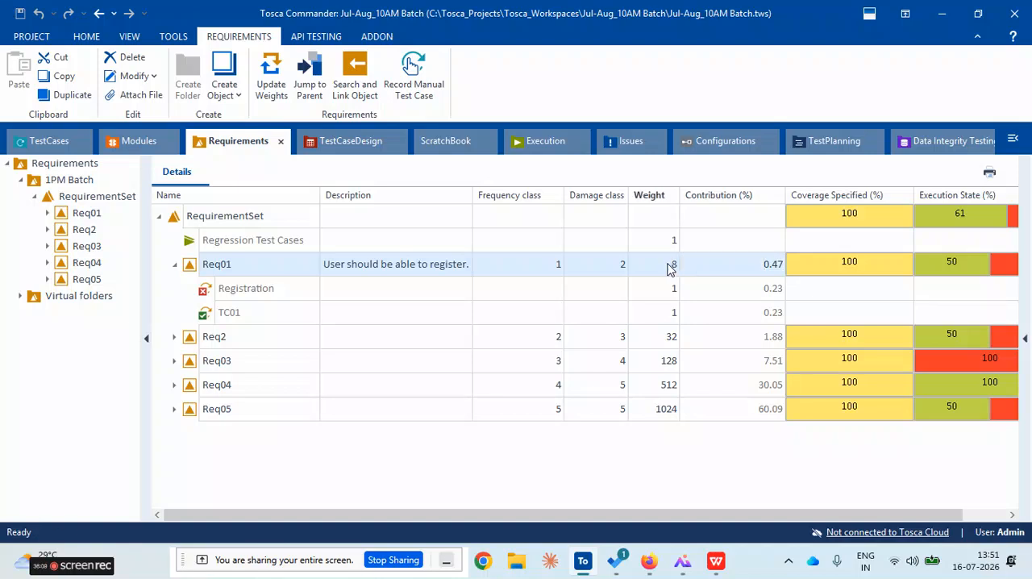
click(763, 268)
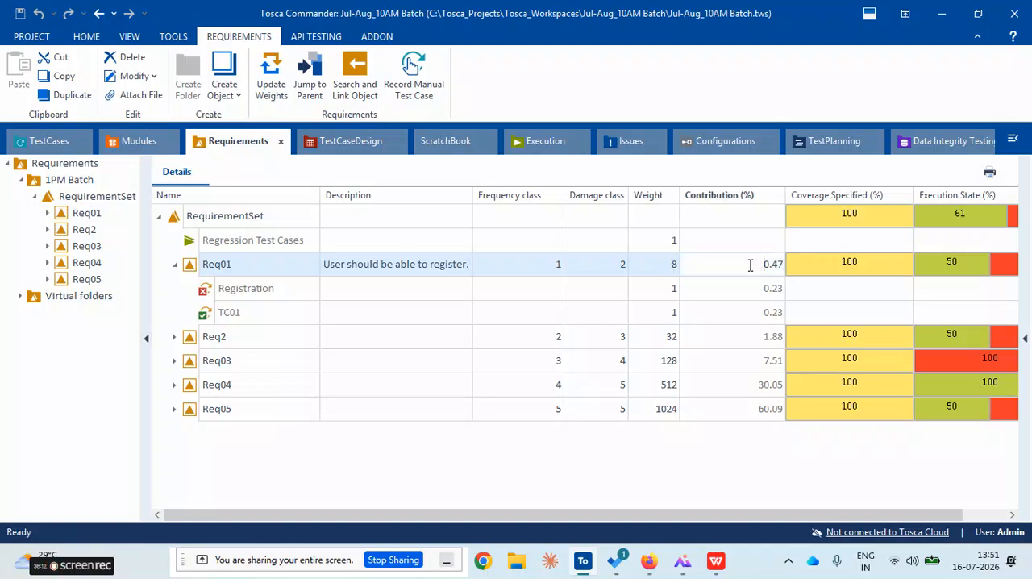
click(664, 269)
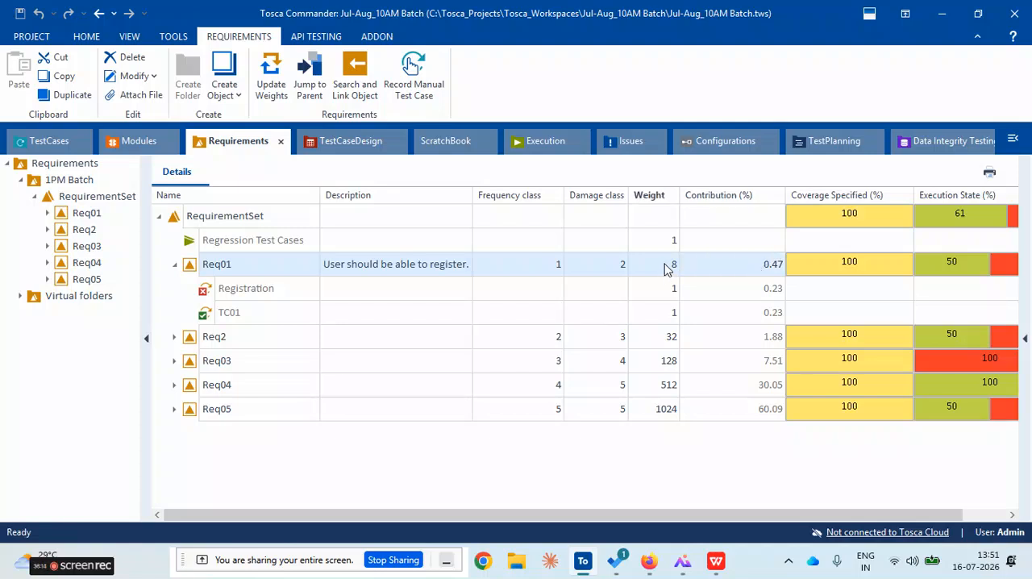
click(763, 270)
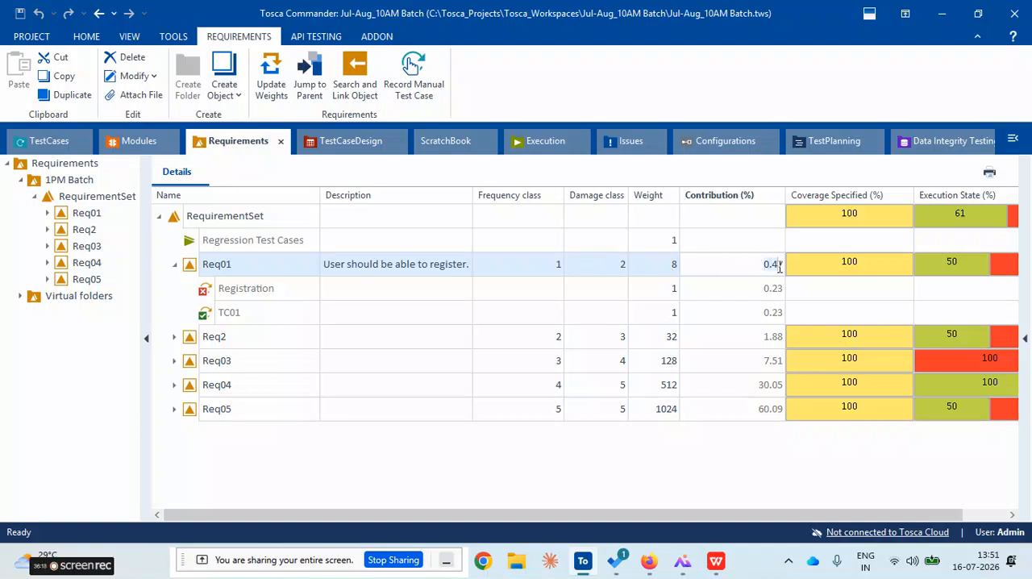
Compare the weight of Req05 with its contribution percentage
click(664, 412)
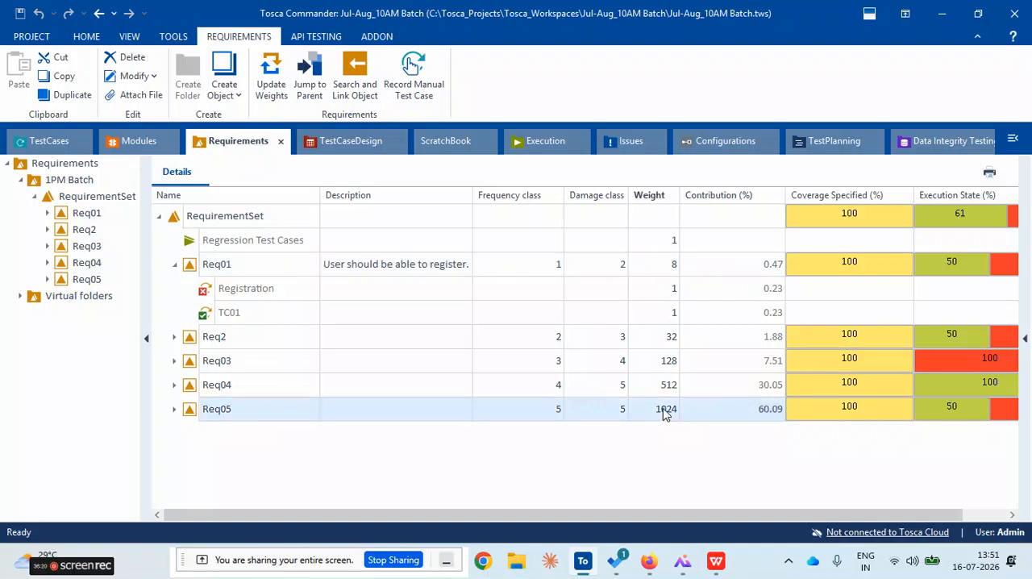
click(661, 411)
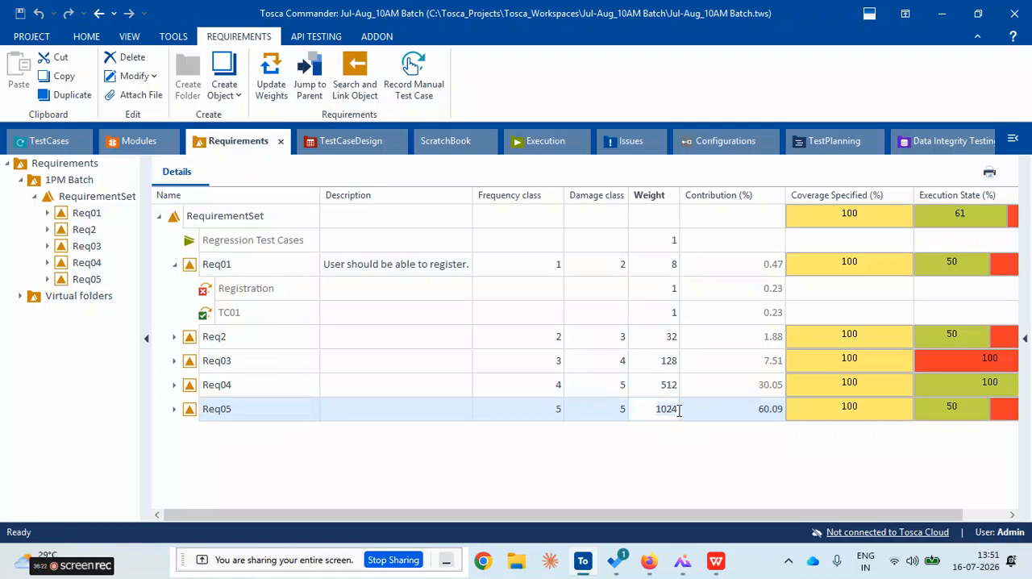
click(760, 415)
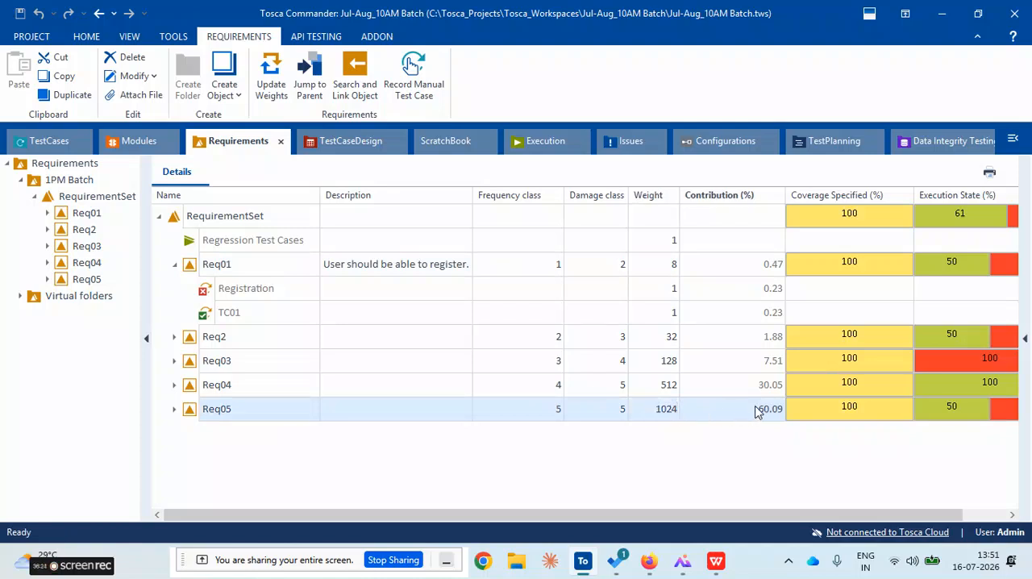
click(759, 412)
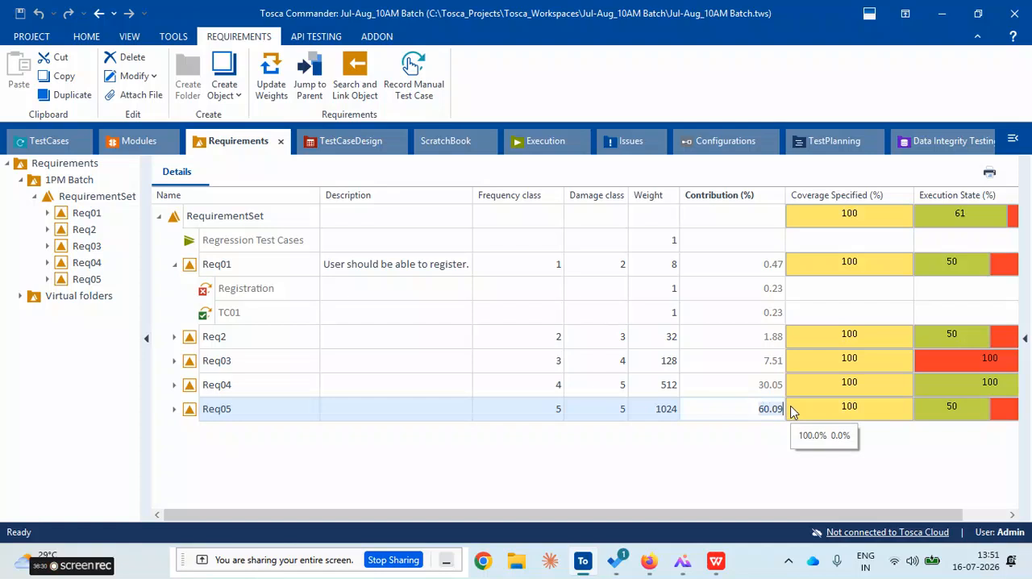
click(758, 411)
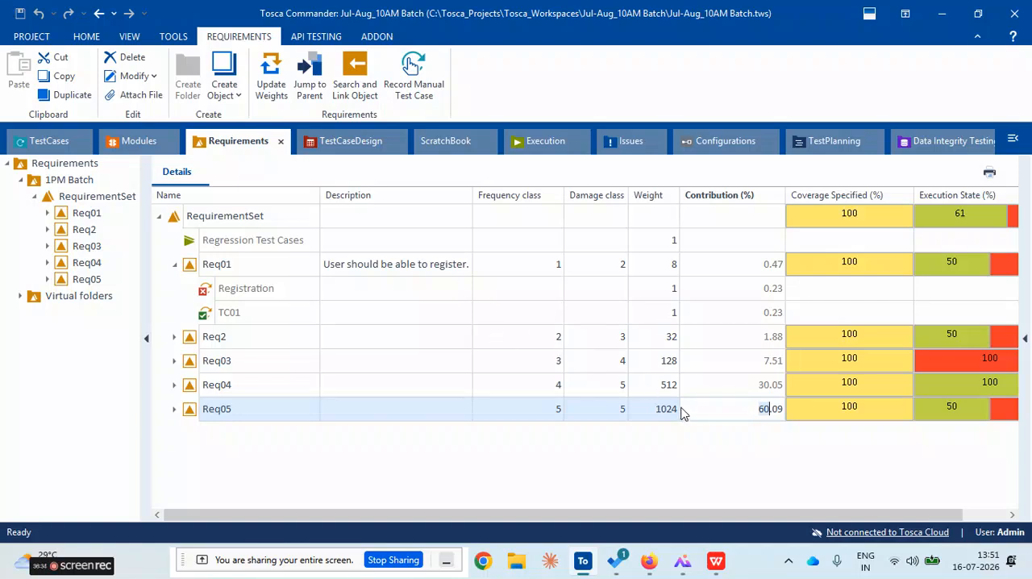
Collapse Req01 and compare the contribution percentages of Req05, Req2, Req01 and Req04
click(174, 266)
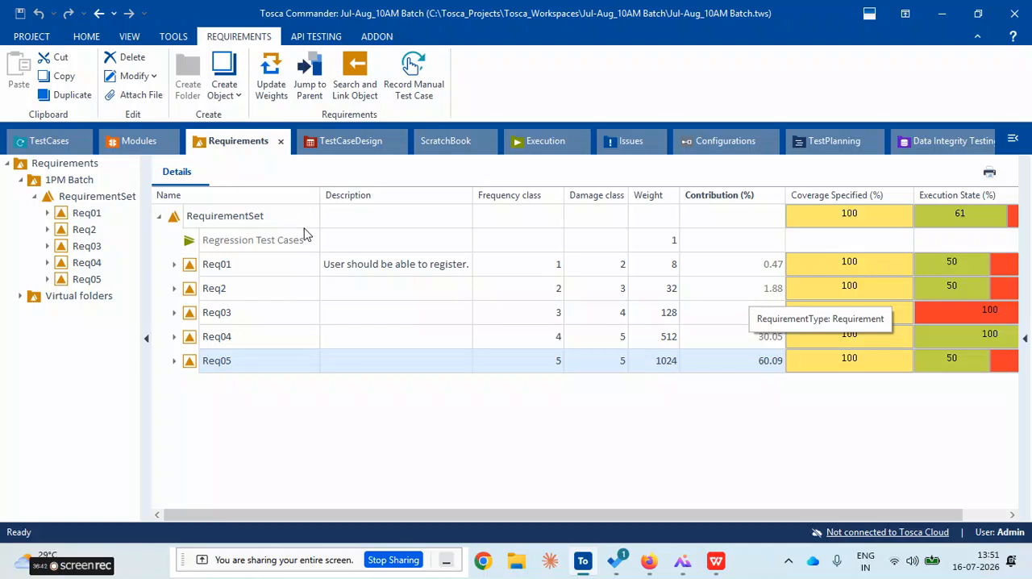
click(751, 362)
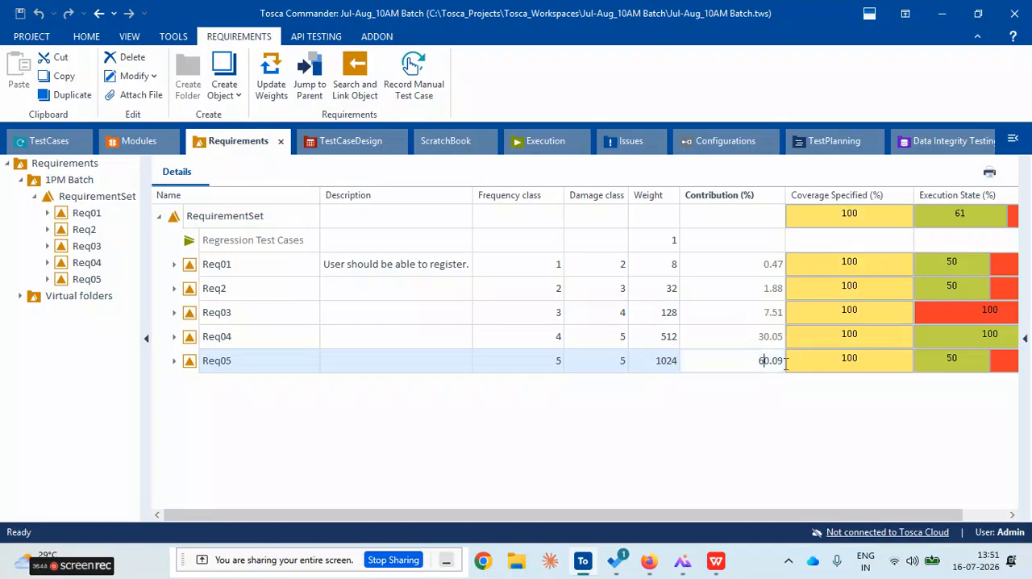
click(751, 288)
click(750, 264)
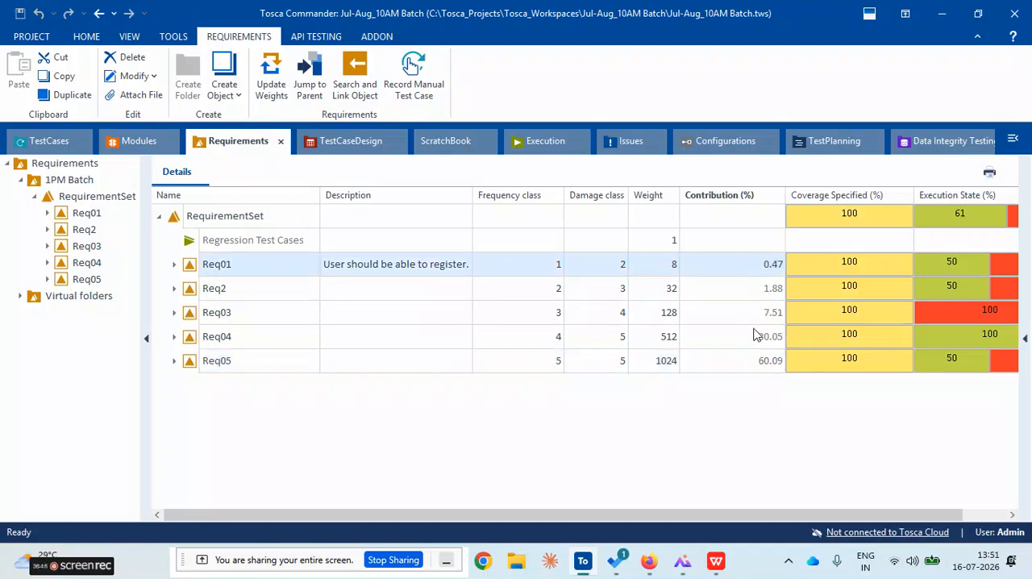
click(756, 336)
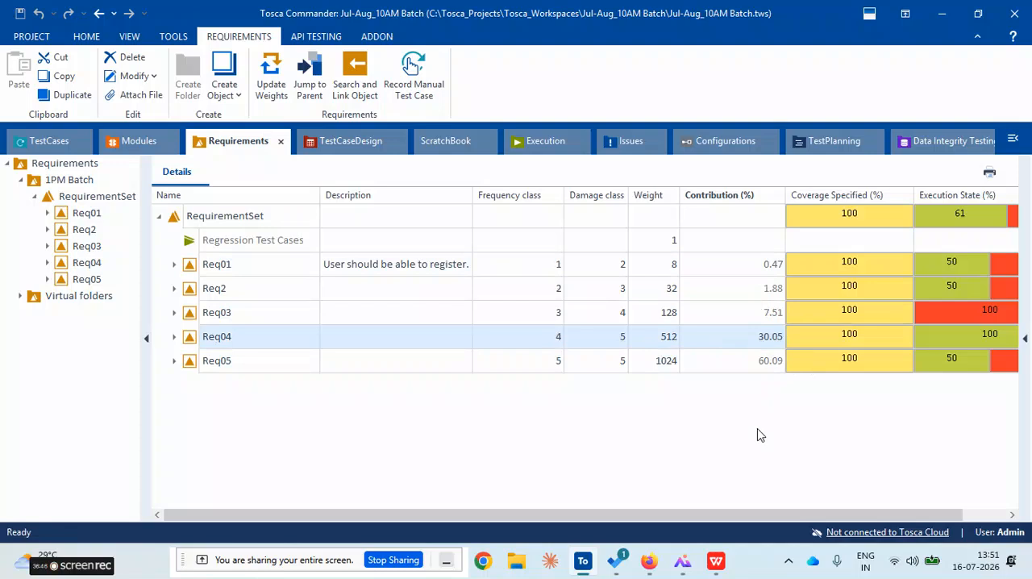
Create a new requirement under RequirementSet and name it Req6
right_click(175, 223)
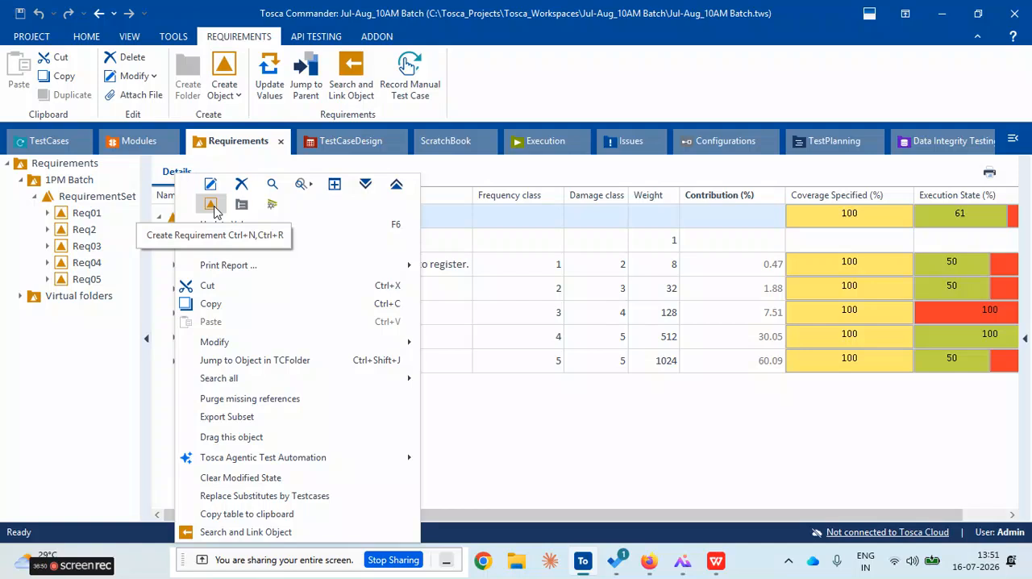
click(211, 205)
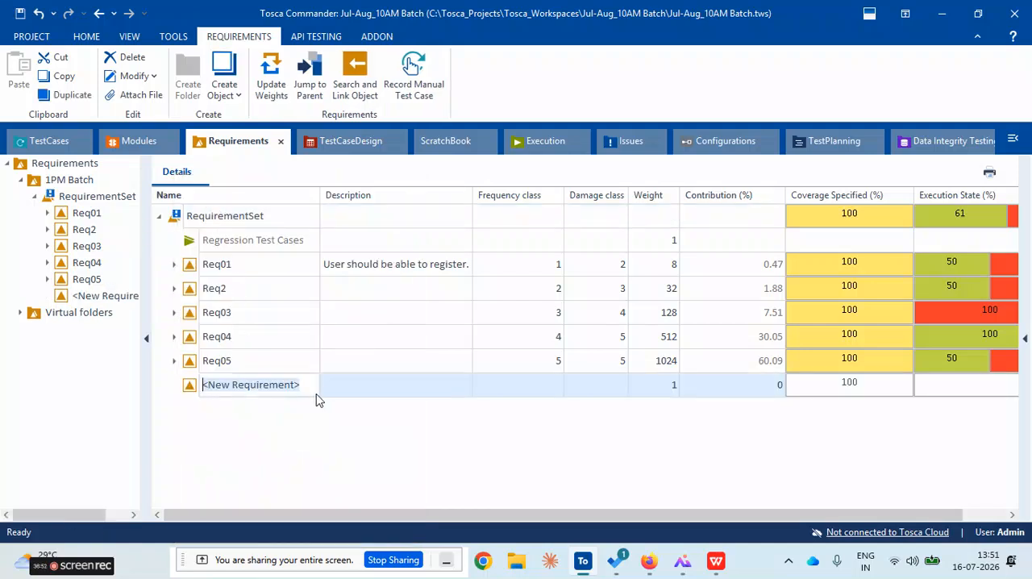
click(320, 393)
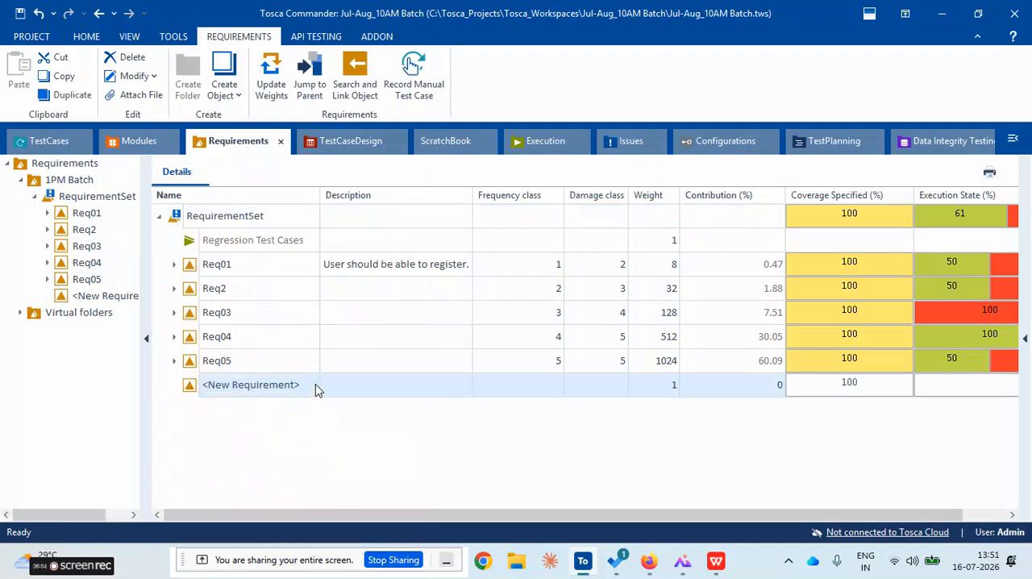
click(315, 384)
click(663, 417)
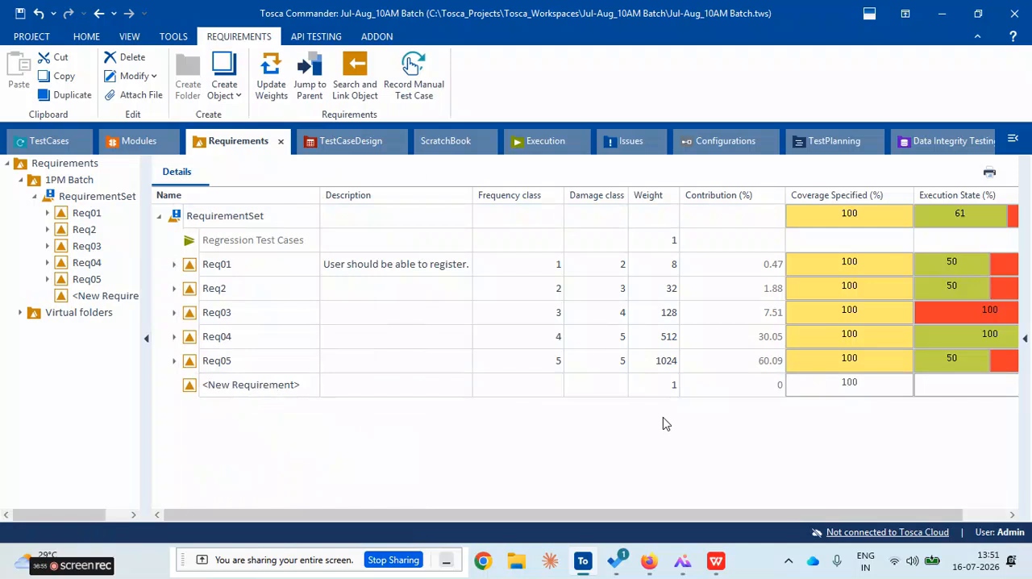
click(306, 394)
text(Req)
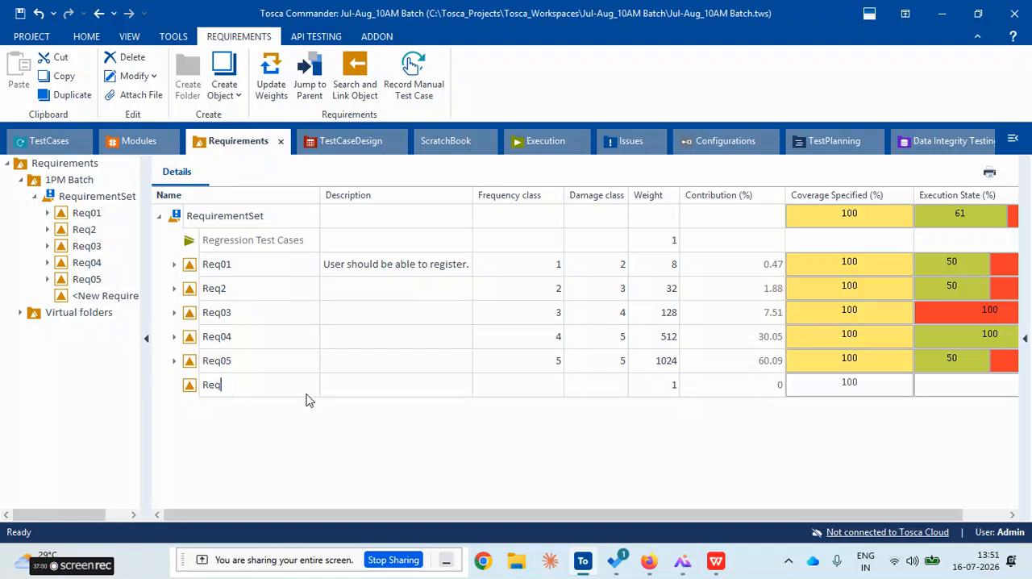
text(6)
key(Return)
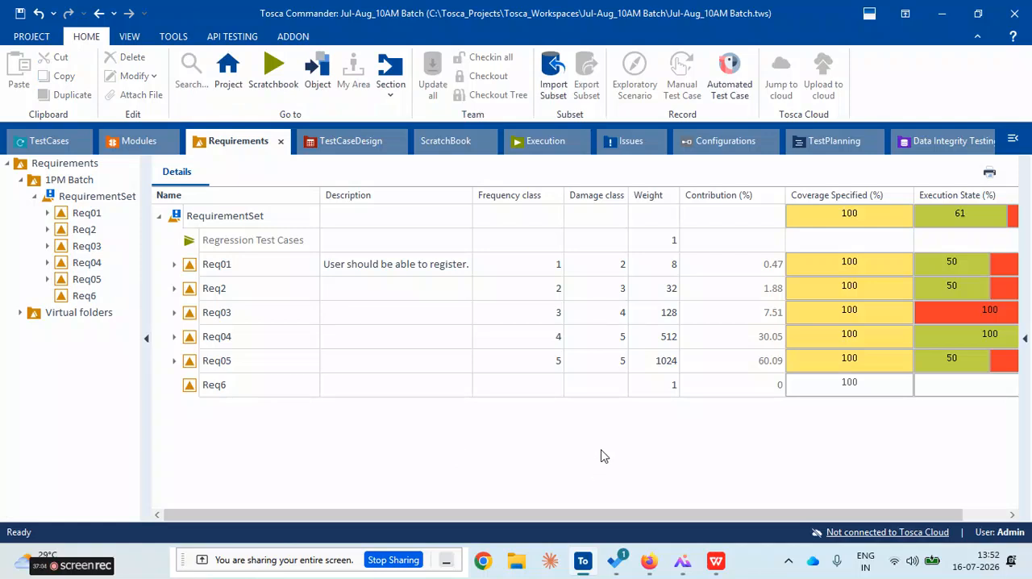
Update the outdated values of RequirementSet and accept starting the calculation
right_click(178, 220)
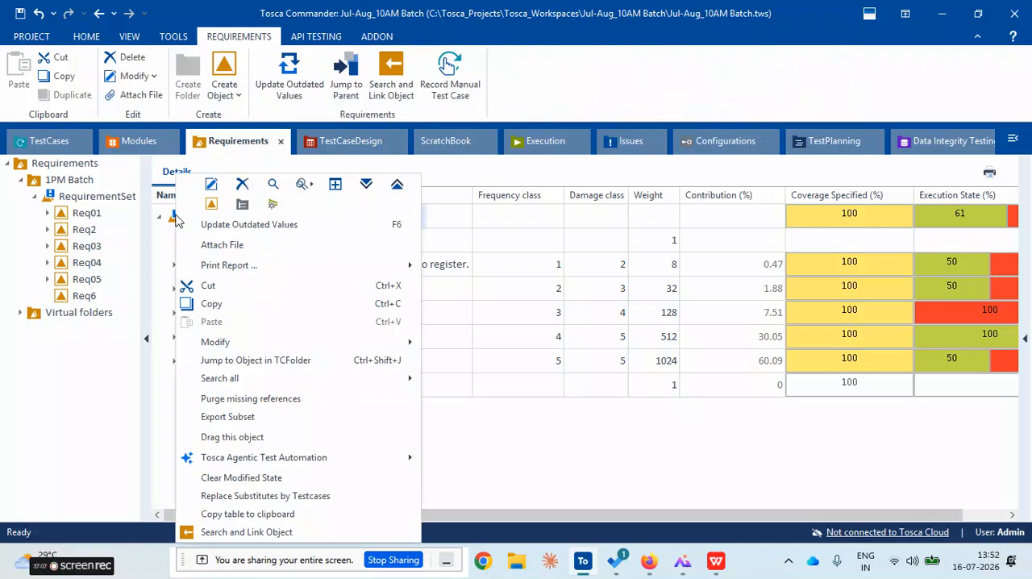
click(248, 225)
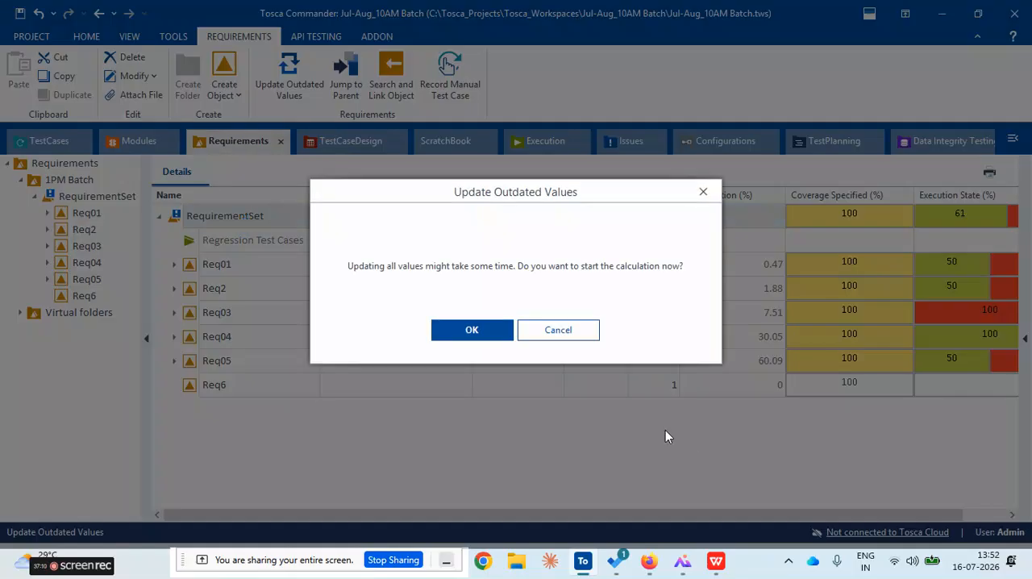
click(476, 329)
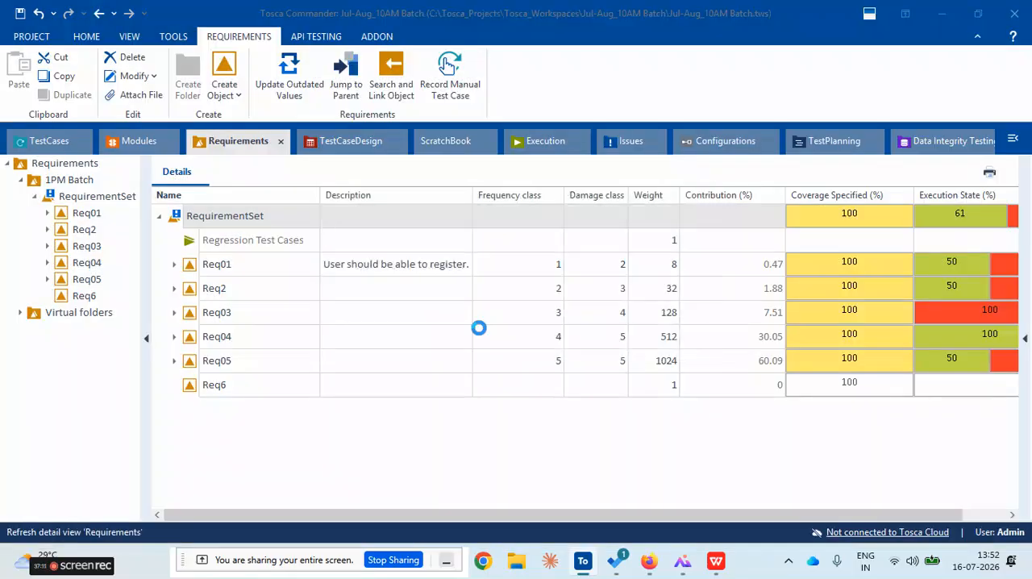
Set Req6's frequency class to 1 and its damage class to 5, and check its weight and contribution
click(572, 391)
click(554, 390)
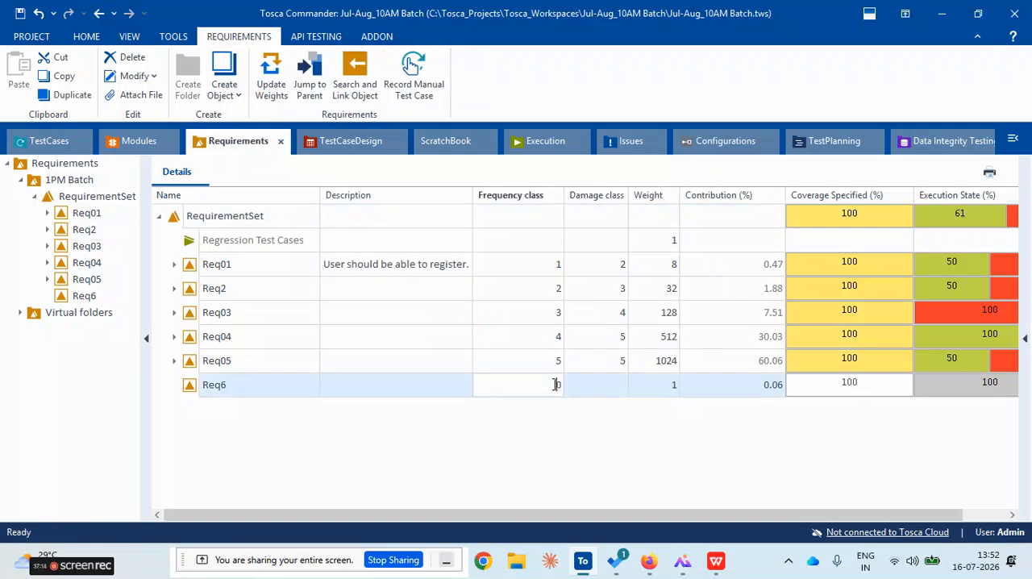
key(BackSpace)
text(1)
click(597, 385)
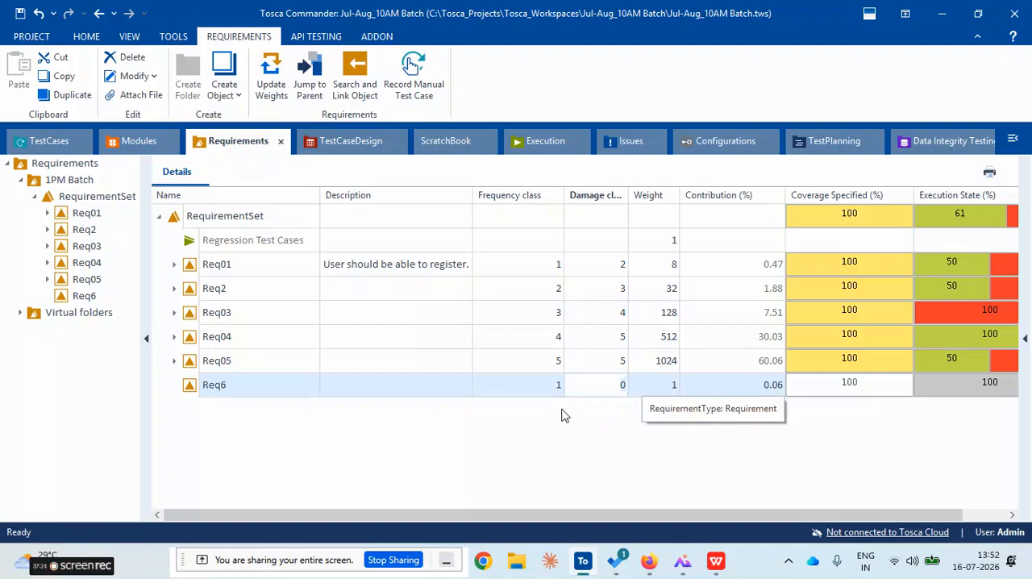
key(BackSpace)
text(5)
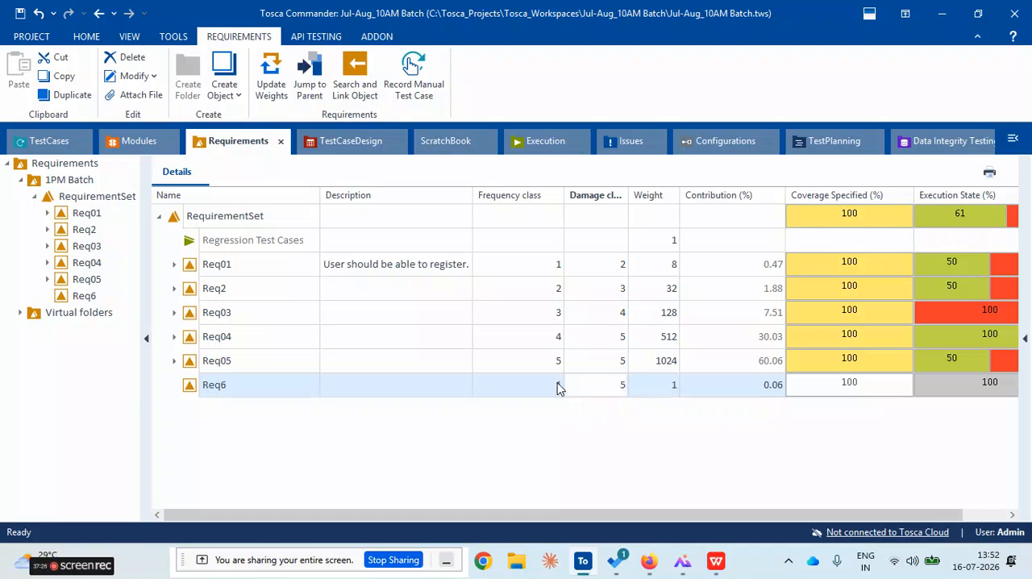
click(666, 417)
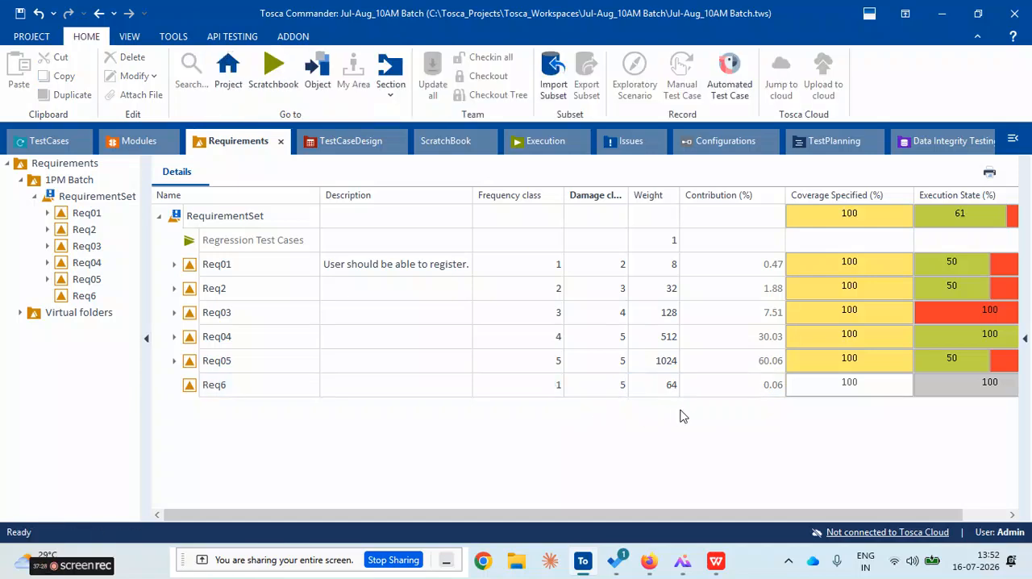
click(749, 393)
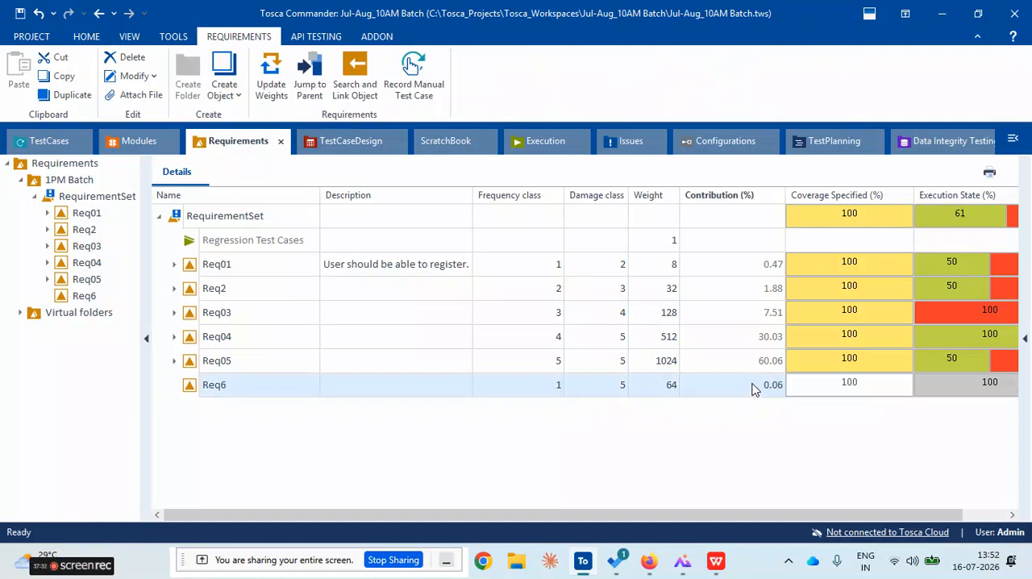
Set Req6's frequency class to 4 and check its weight and contribution
click(555, 394)
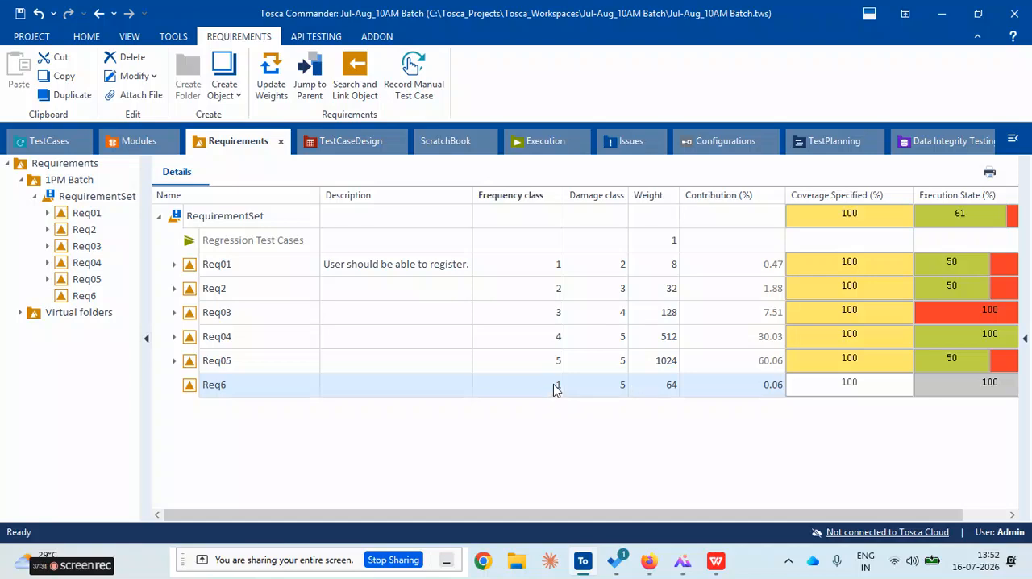
click(555, 389)
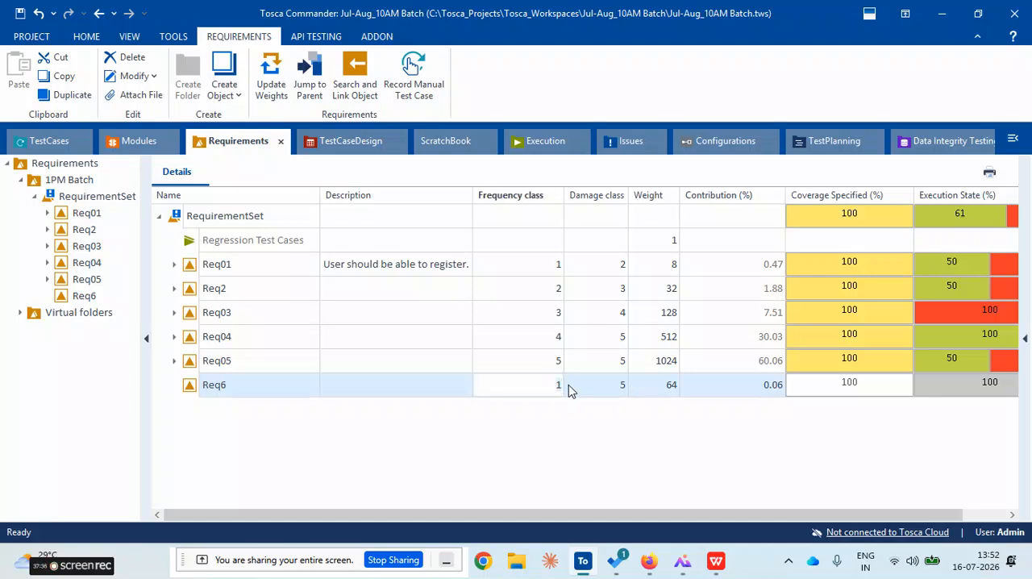
key(BackSpace)
text(4)
click(613, 454)
click(671, 391)
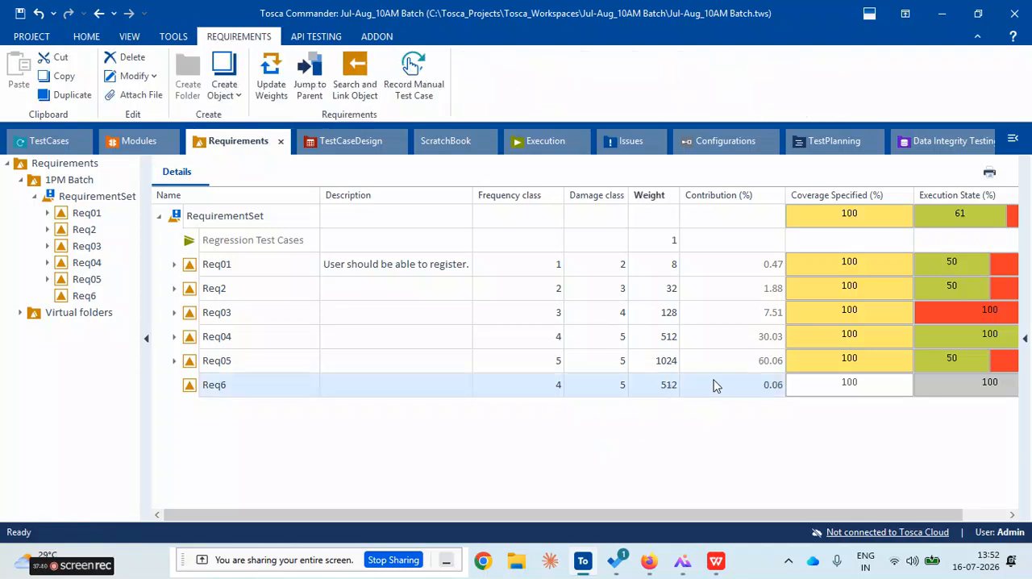
click(766, 385)
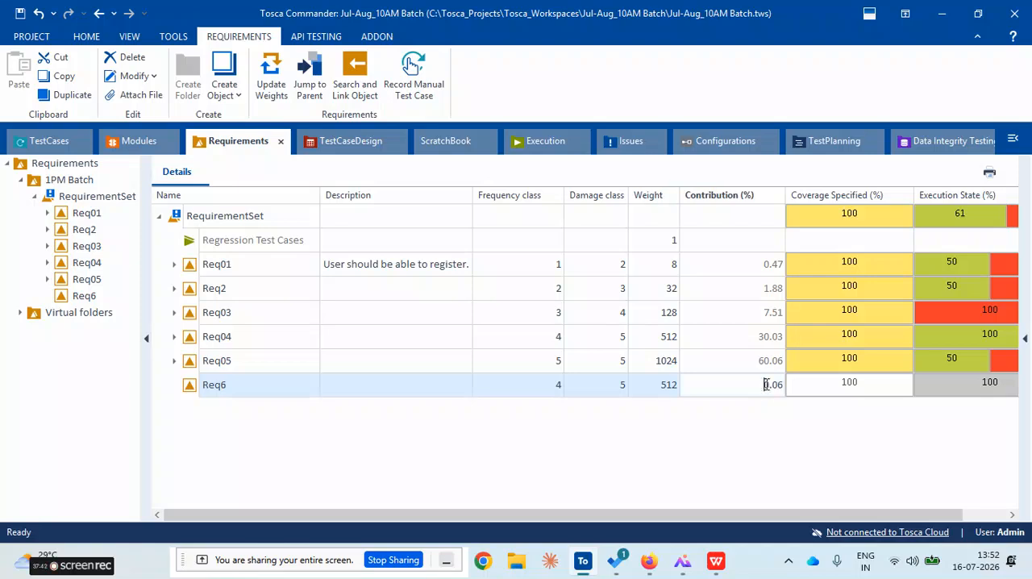
Set Req6's frequency class to 5
click(620, 390)
click(543, 388)
click(545, 390)
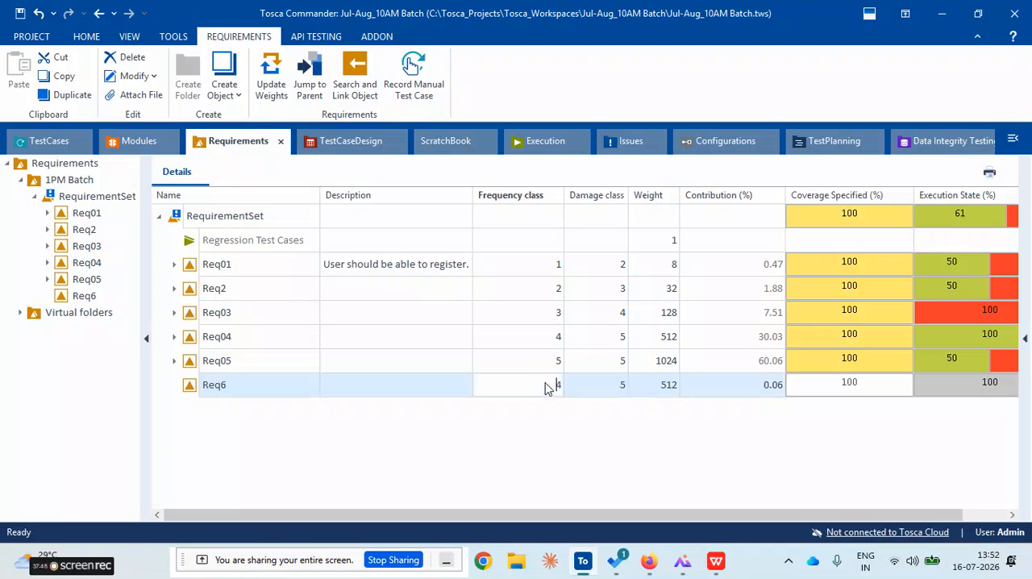
key(BackSpace)
text(5)
click(555, 429)
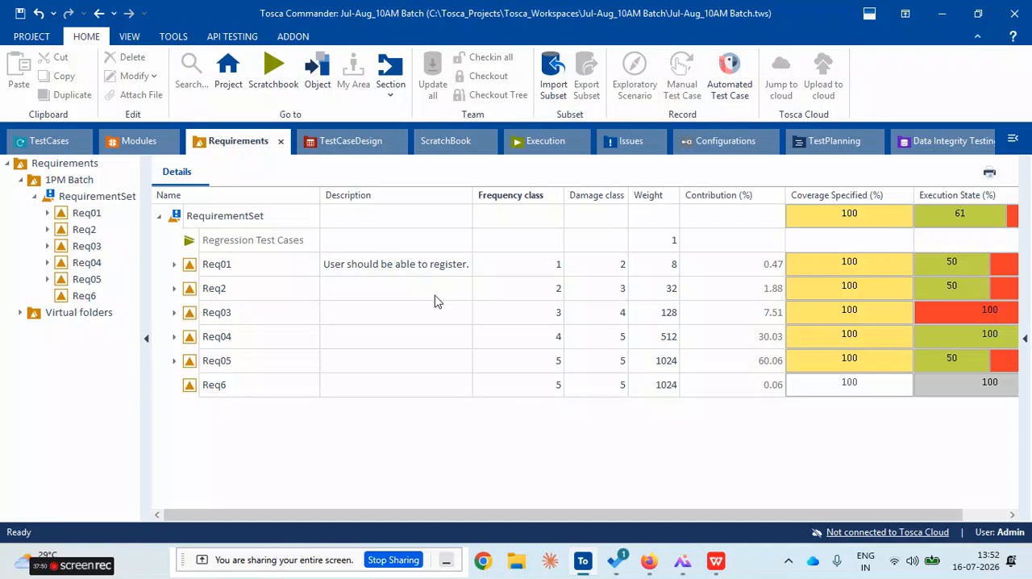
Set Req6's frequency class to 3
click(546, 383)
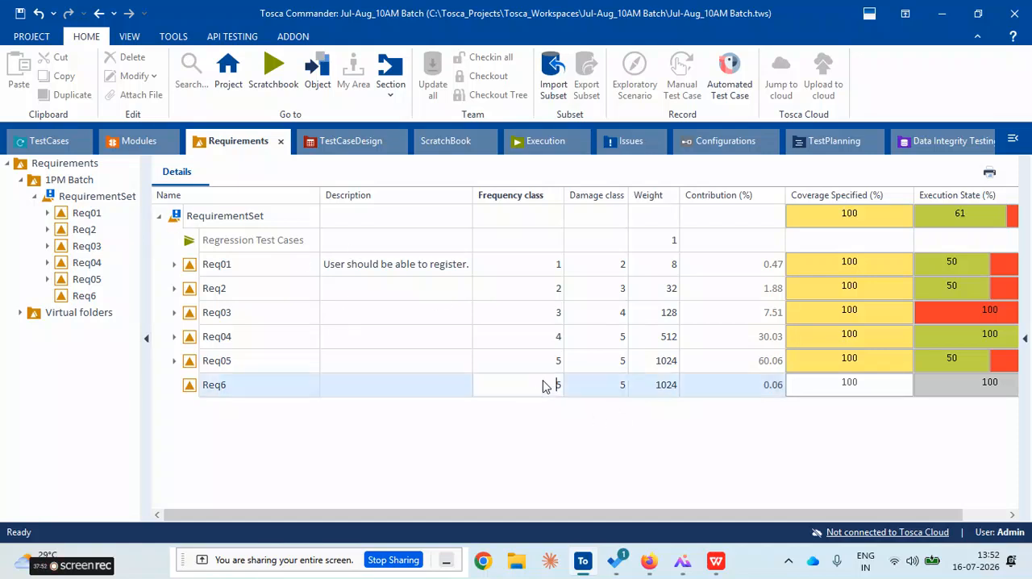
key(BackSpace)
text(3)
click(556, 436)
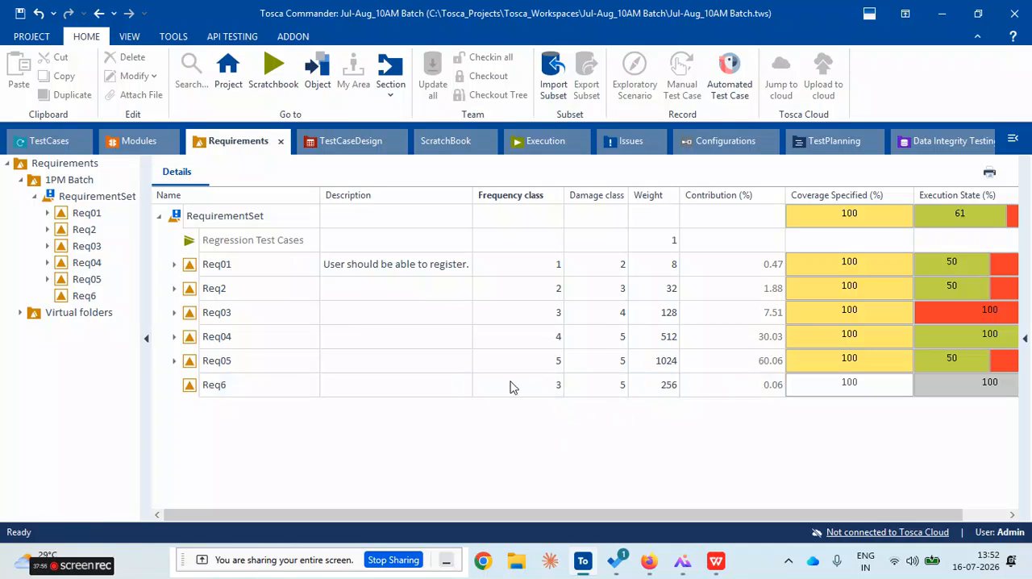
Update the outdated values of RequirementSet and confirm the calculation
right_click(198, 216)
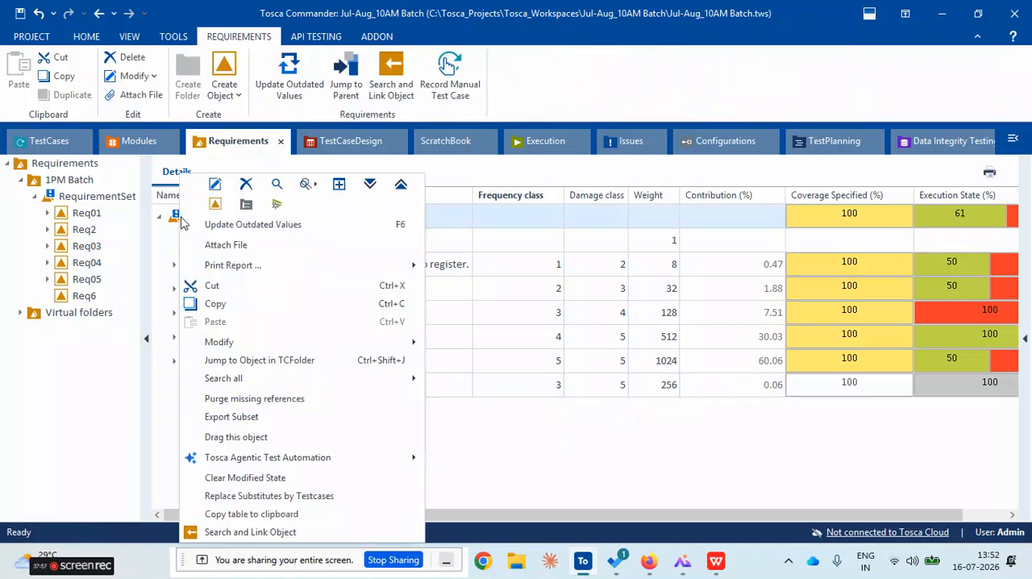
click(247, 226)
click(495, 334)
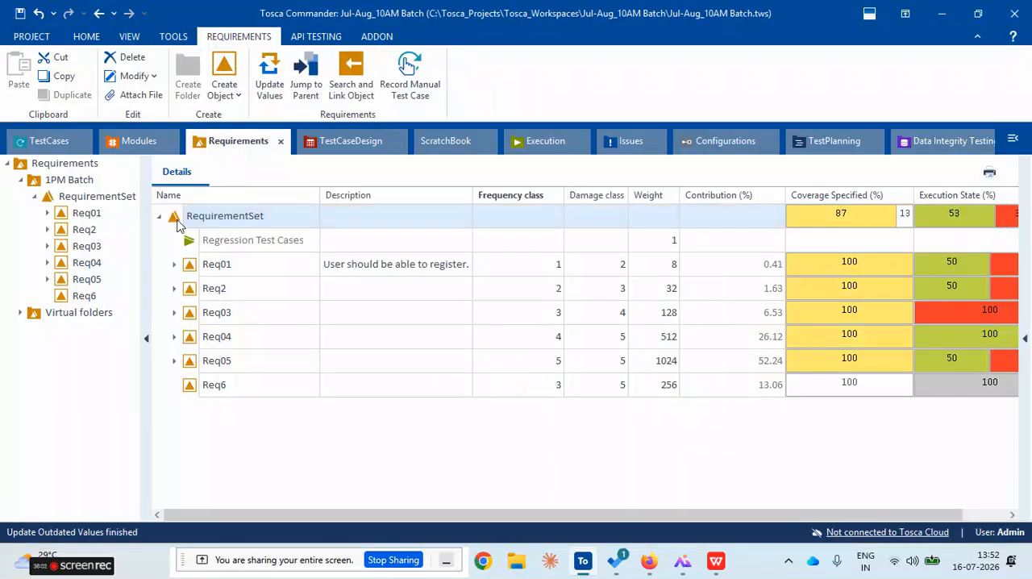
Compare Req6's contribution percentage with those of the other requirements in RequirementSet
click(737, 388)
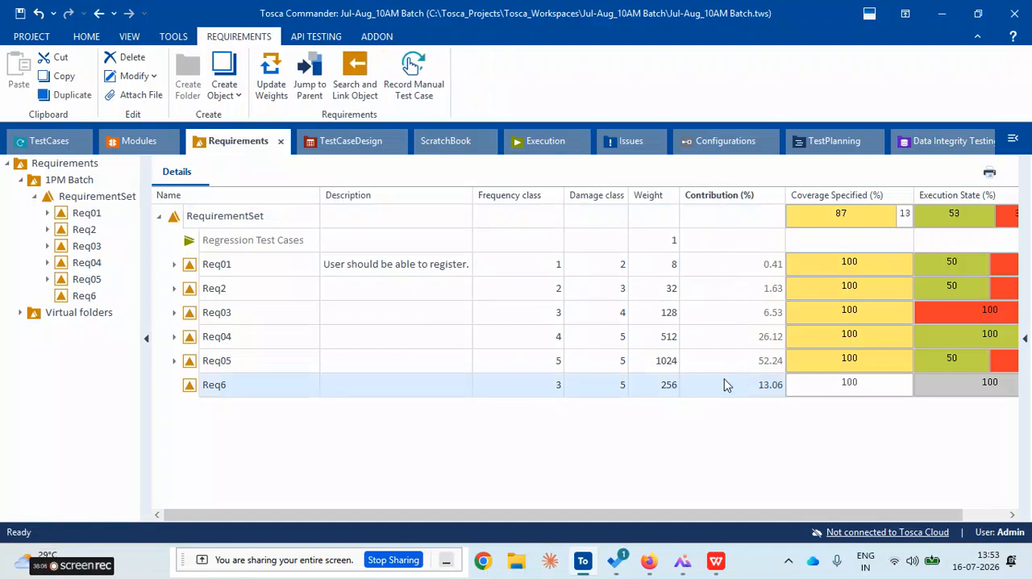
click(240, 271)
click(255, 295)
click(265, 346)
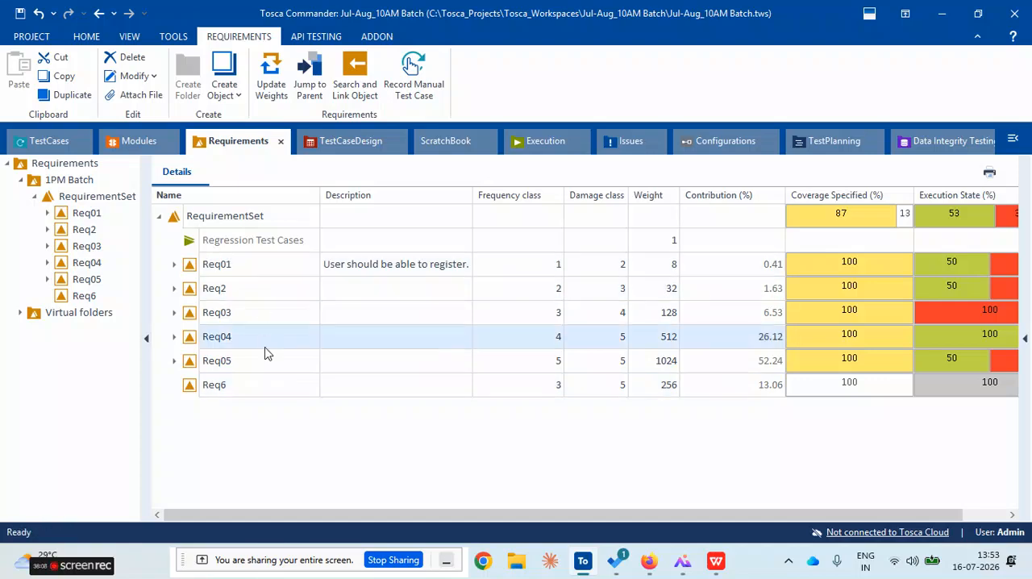
click(266, 387)
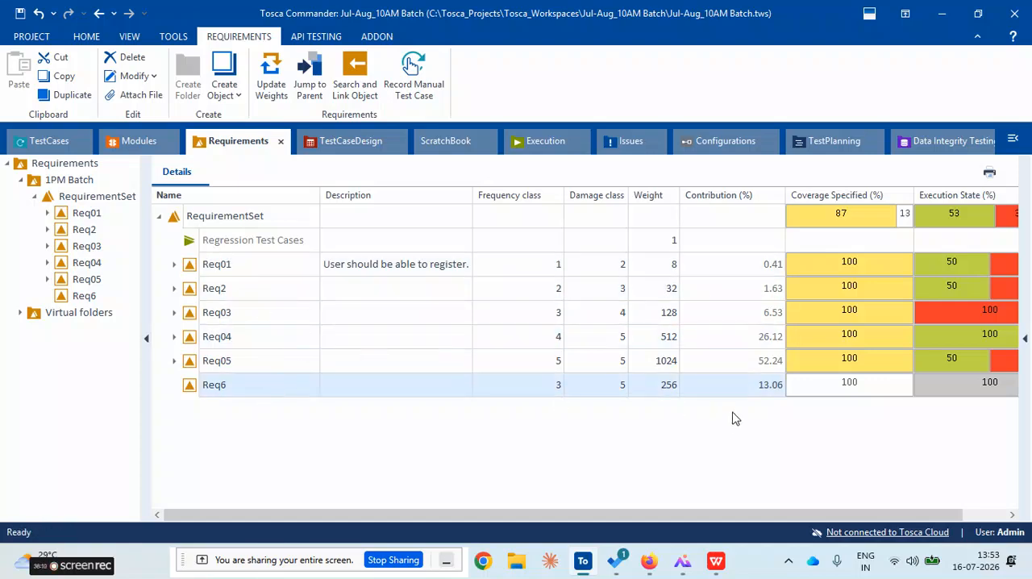
click(741, 362)
click(742, 273)
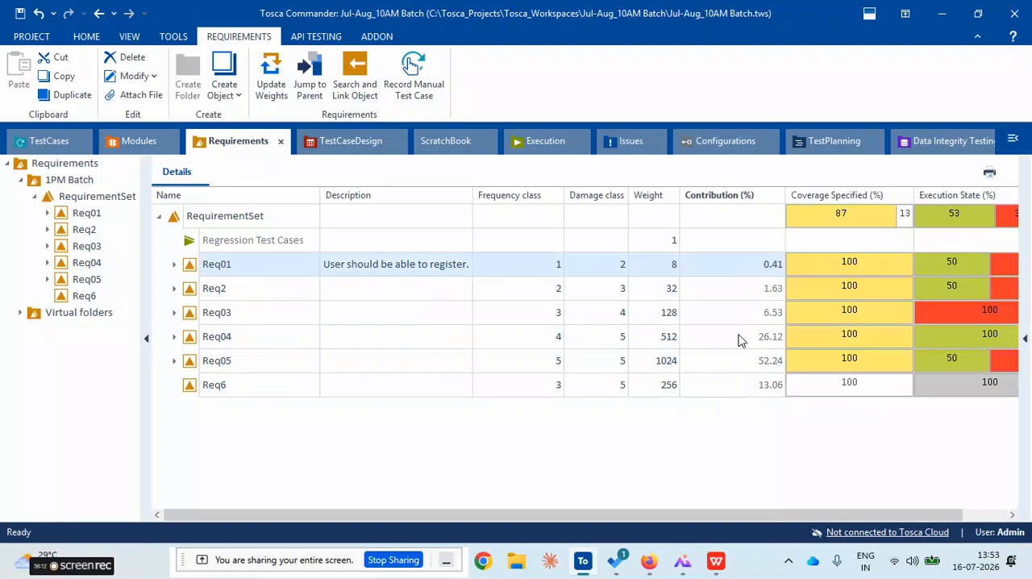
click(740, 362)
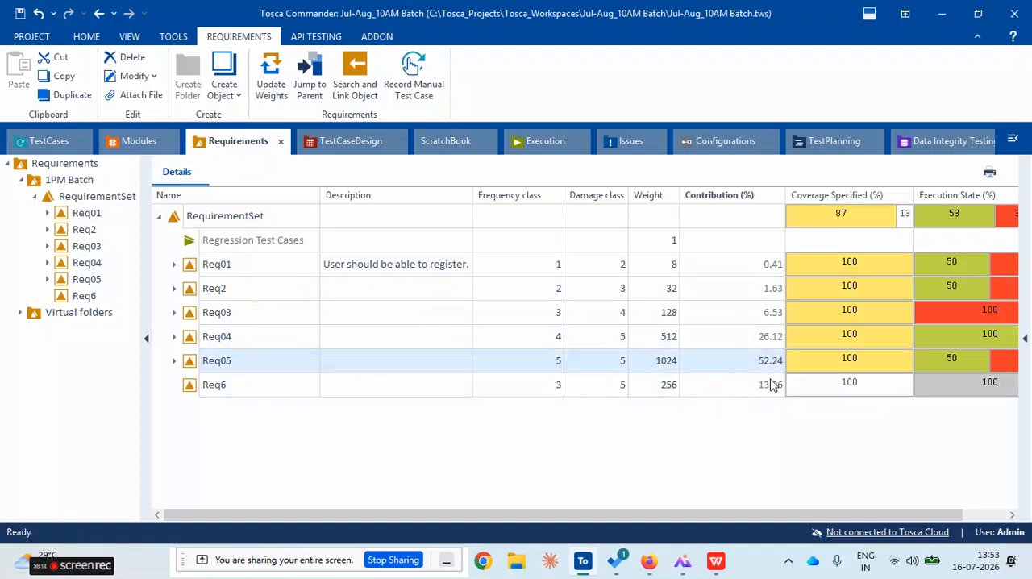
click(756, 391)
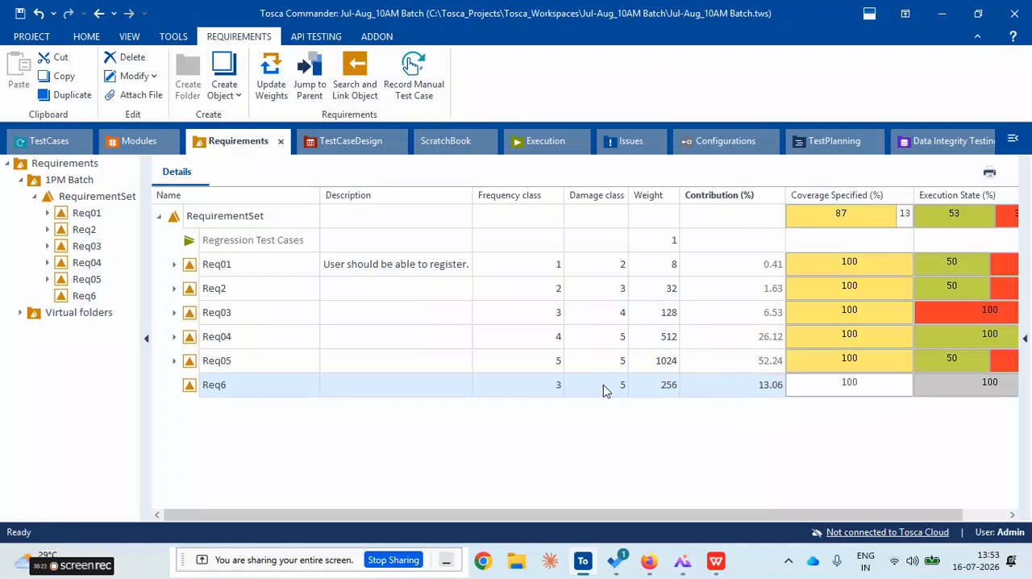
Compare Req05's weight with its recalculated contribution percentage
click(654, 363)
click(654, 362)
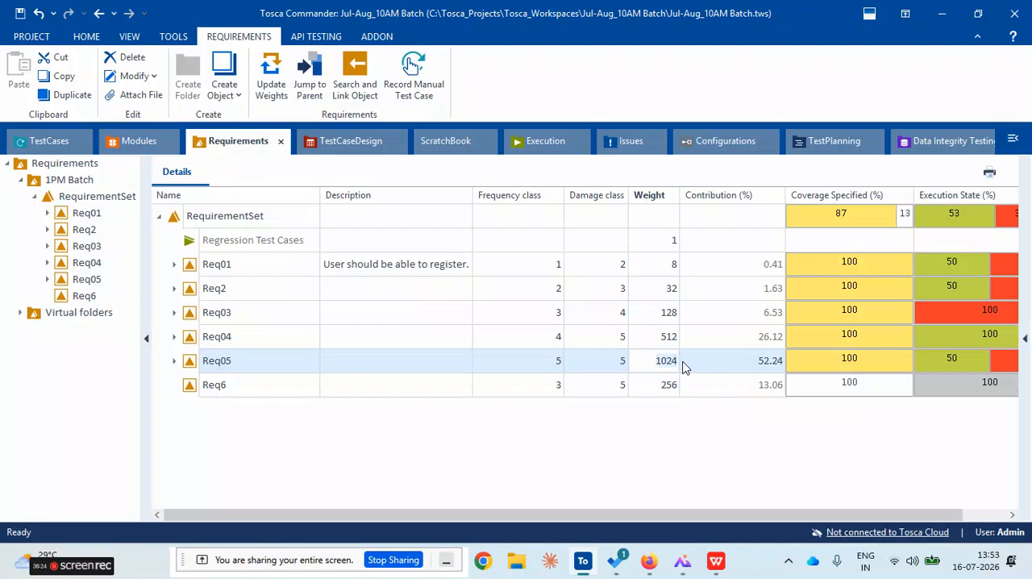
click(761, 364)
click(772, 362)
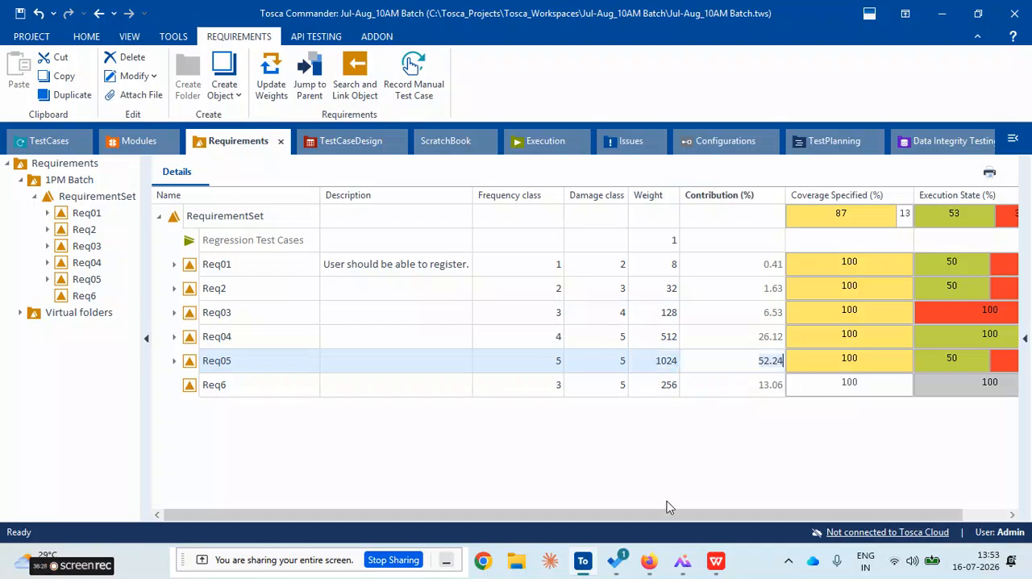
click(736, 463)
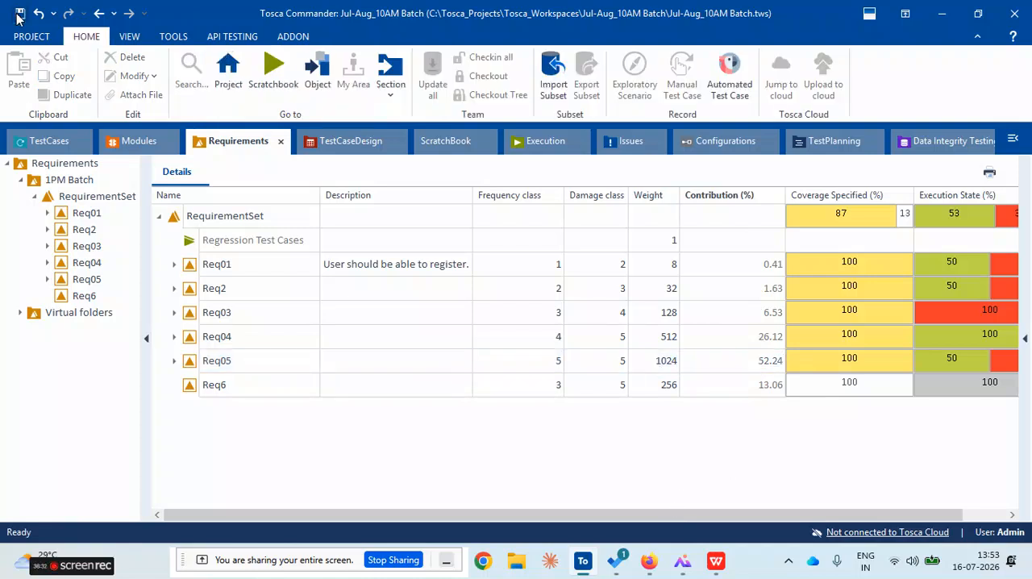
Look at the 1PM execution results and the test cases alongside the frequency and damage classes of Req01 and Req2
click(545, 142)
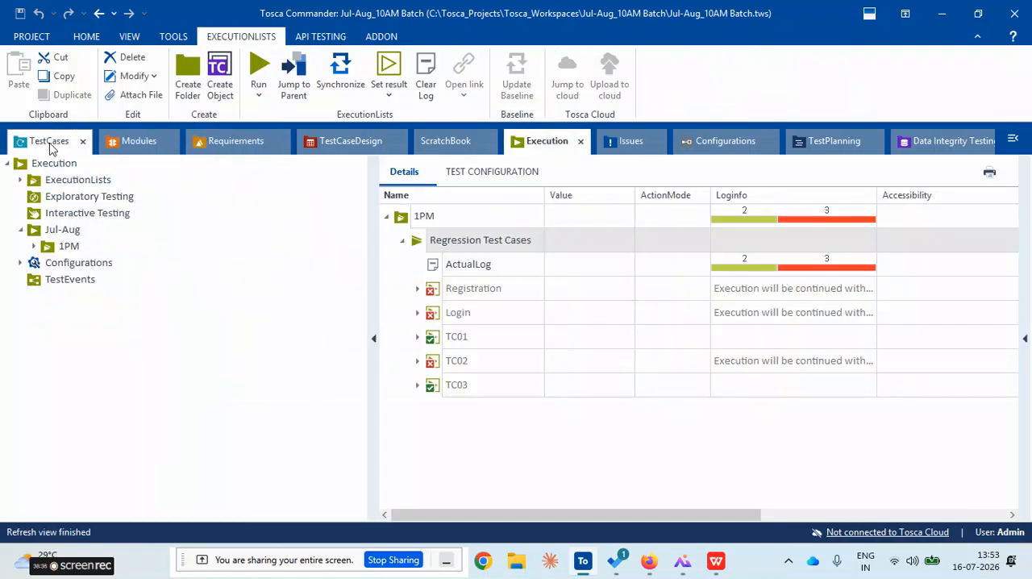
click(205, 143)
click(582, 276)
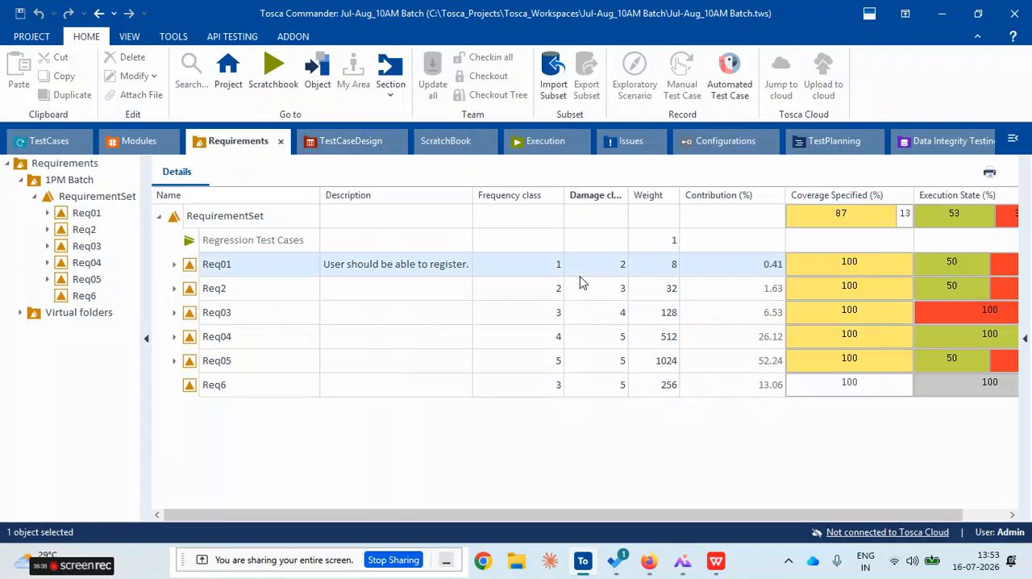
click(541, 287)
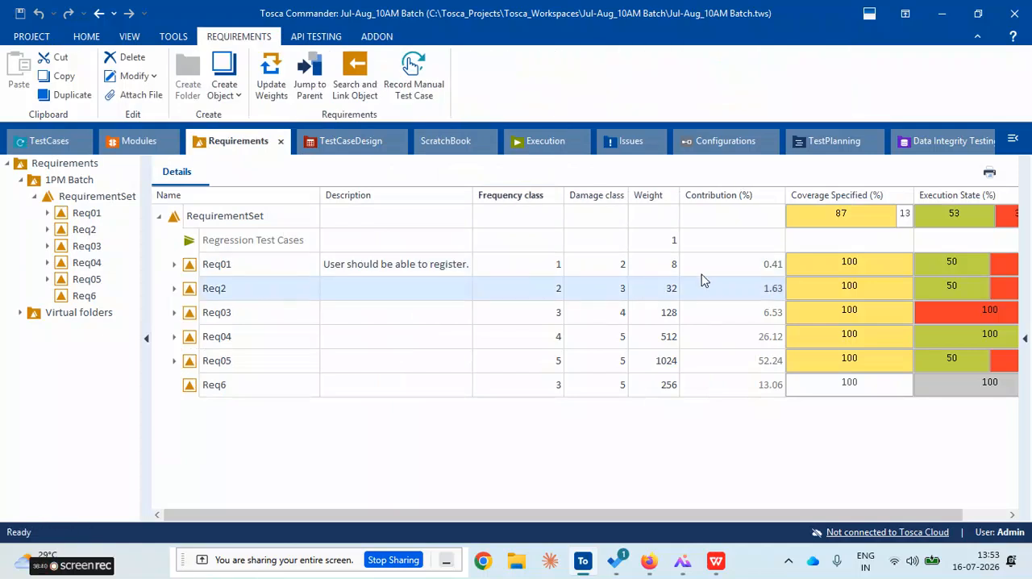
click(49, 144)
click(225, 145)
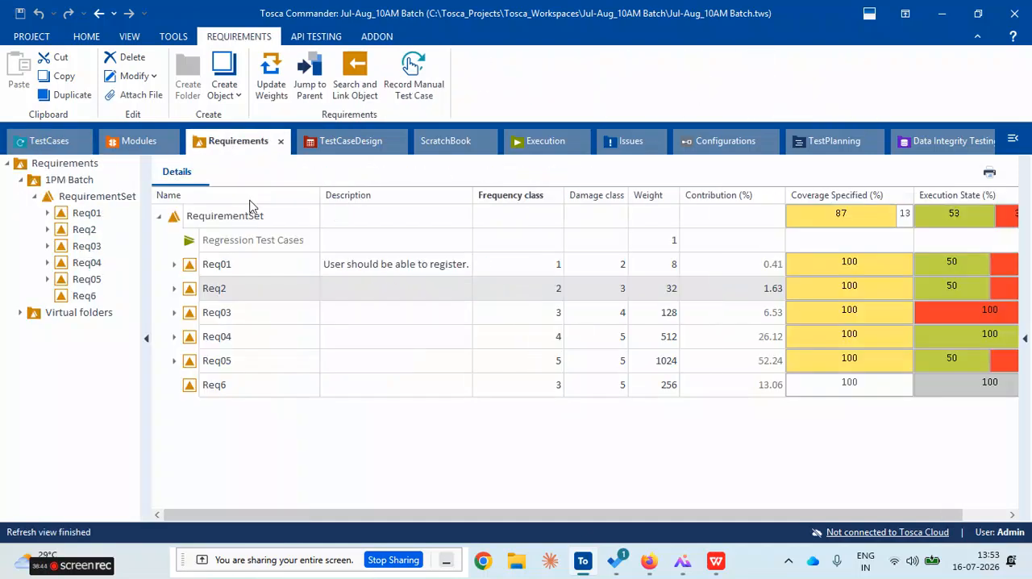
Collapse Regression Test Cases in the 1PM execution list, then return to the requirements and look at RequirementSet's value update command
click(545, 151)
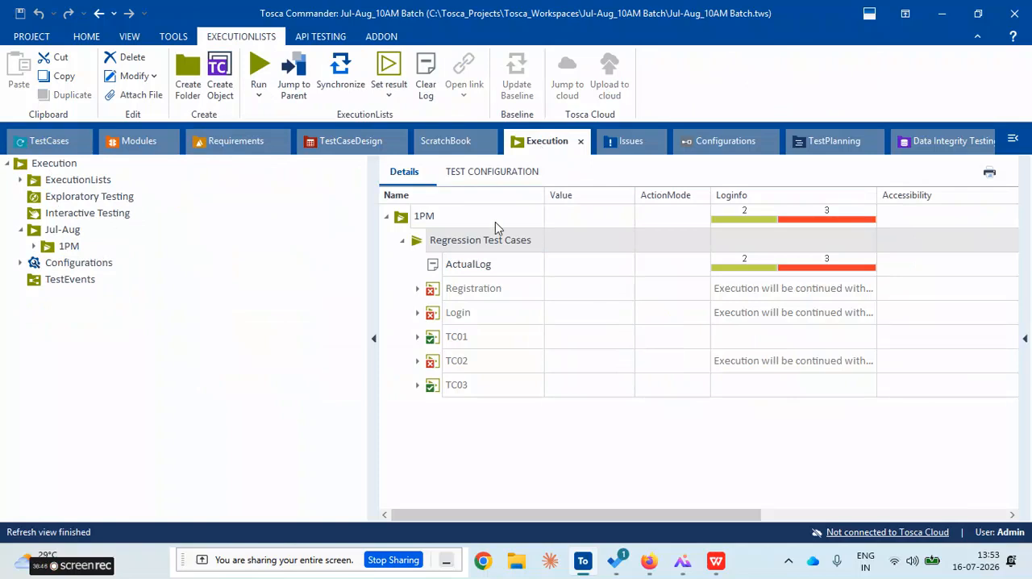
click(402, 242)
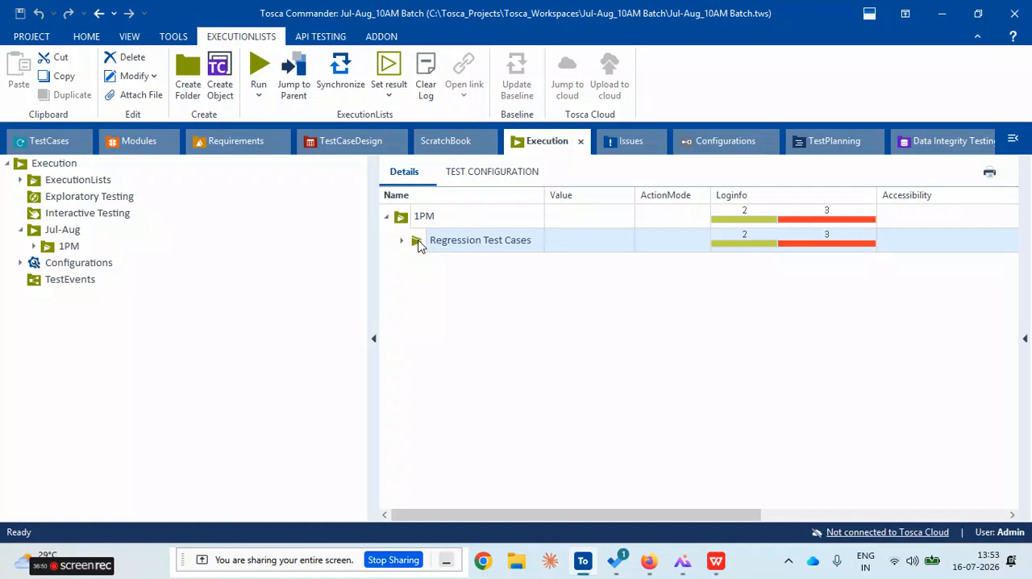
click(226, 145)
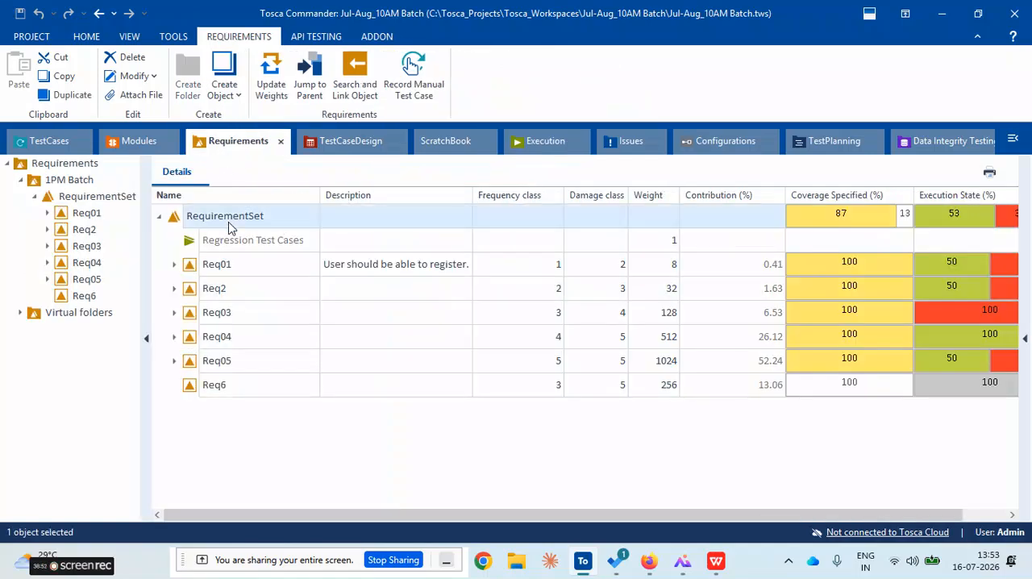
click(237, 263)
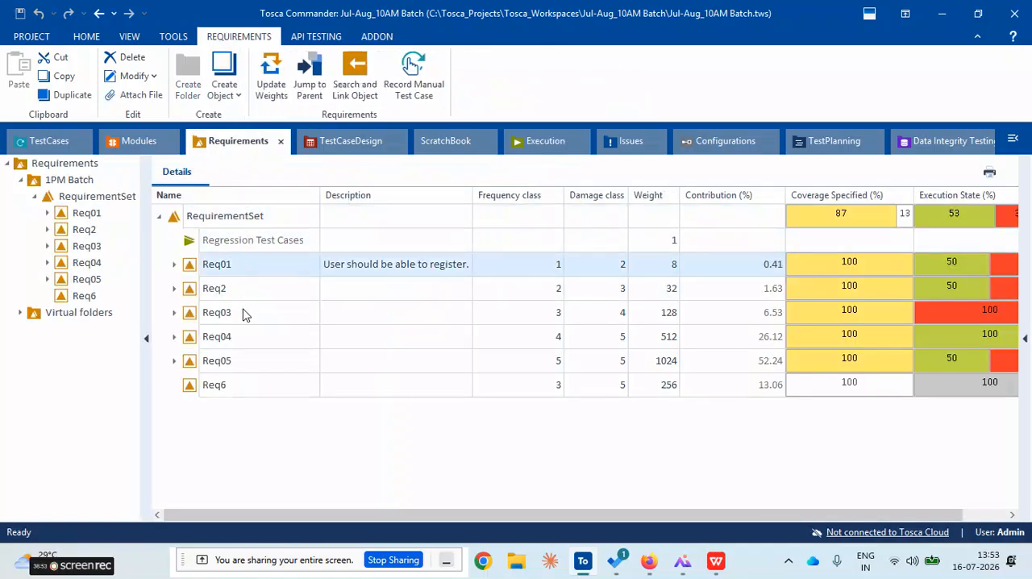
right_click(176, 220)
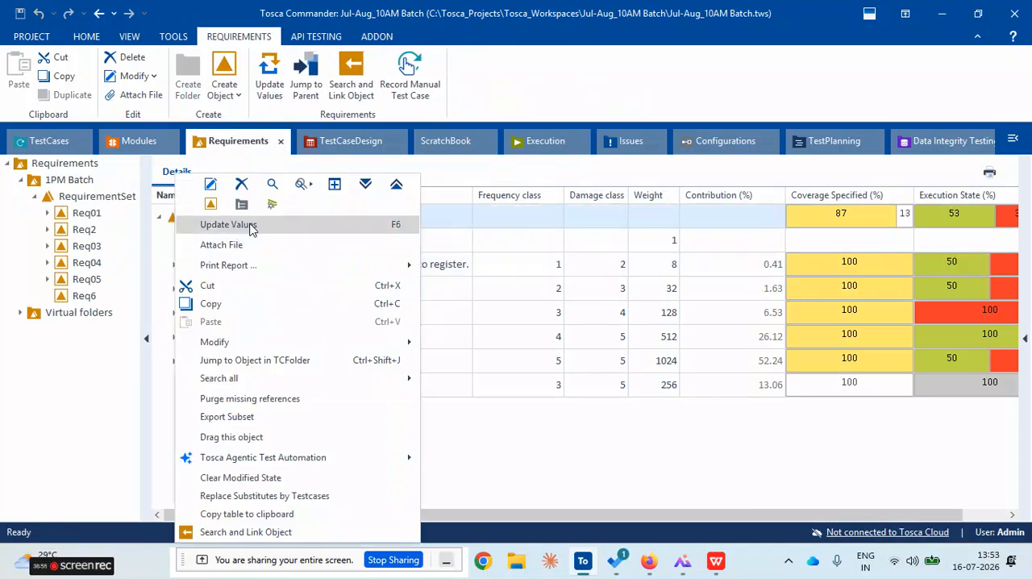
click(553, 457)
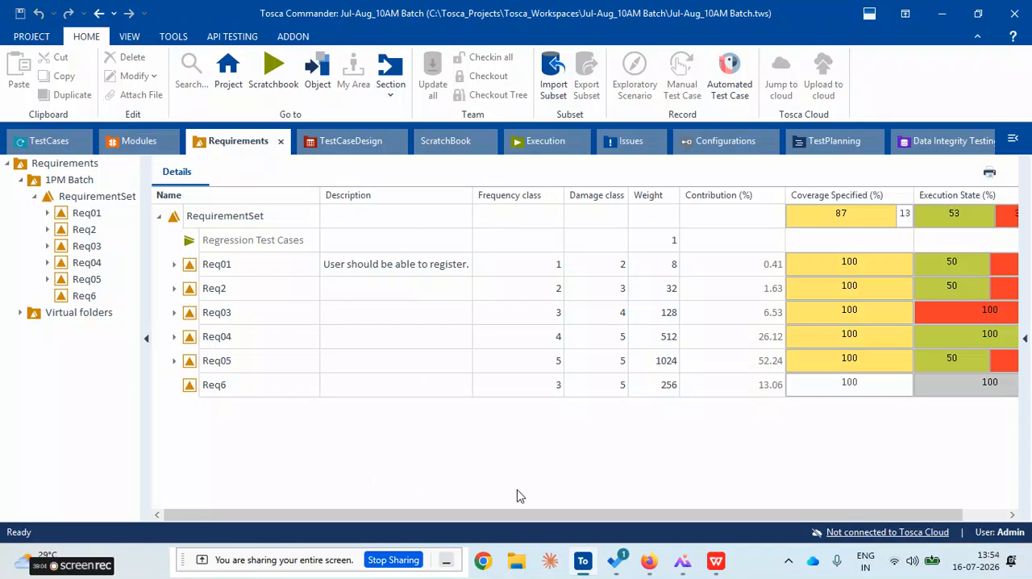
Switch to WPS Office and review the weighting section of the Tosca requirements handout
click(717, 562)
scroll(400, 342, up, 3)
scroll(400, 342, up, 3)
scroll(401, 342, down, 3)
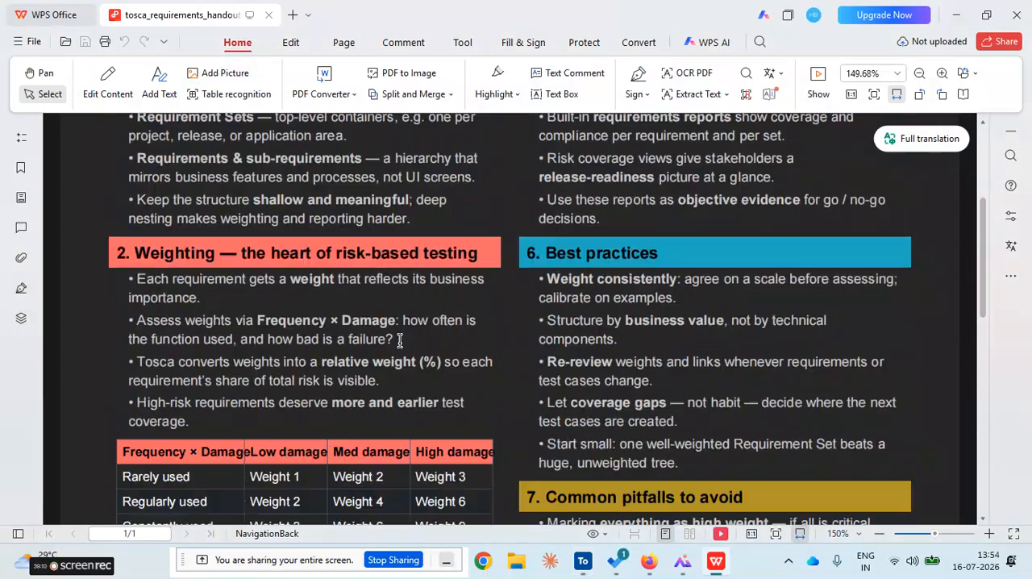